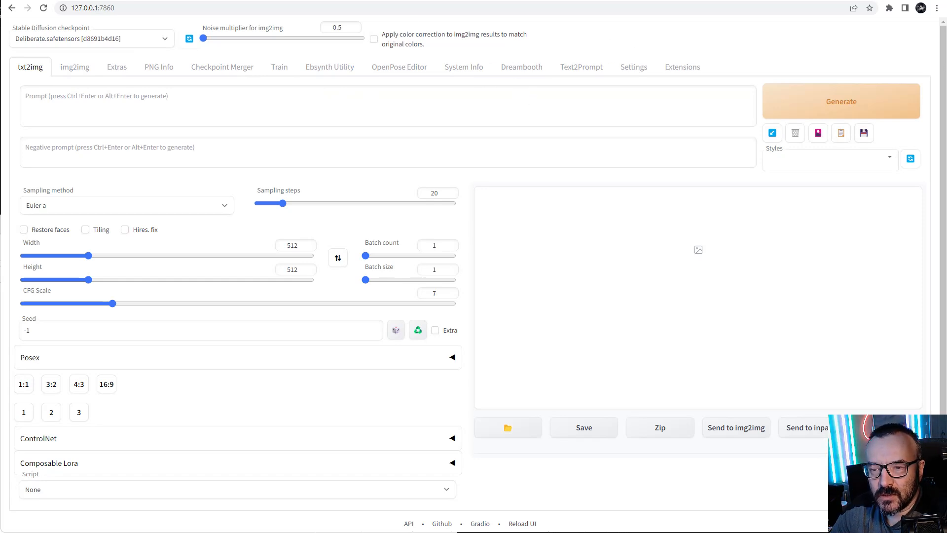
Look at the EbSynth and FFmpeg download websites, and return to the Stable Diffusion web UI.
left_click(189, 3)
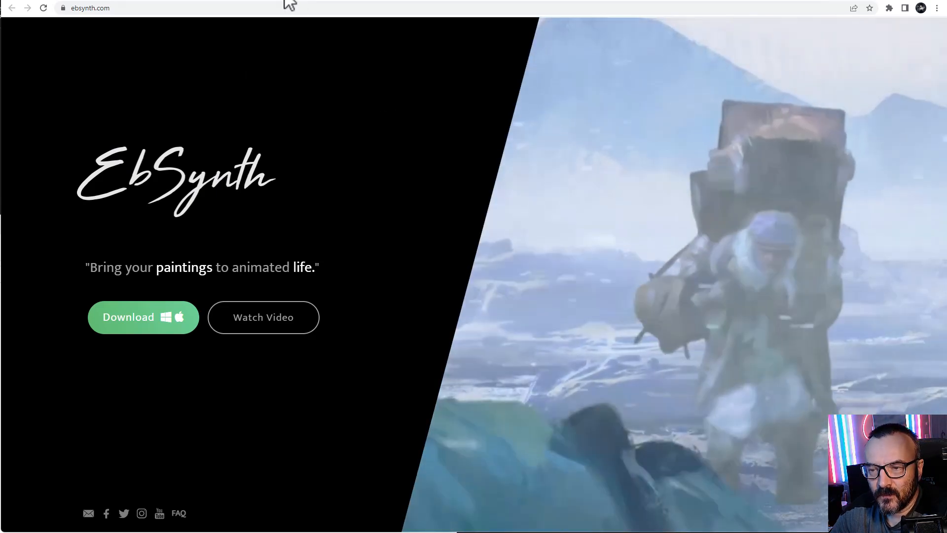
left_click(286, 1)
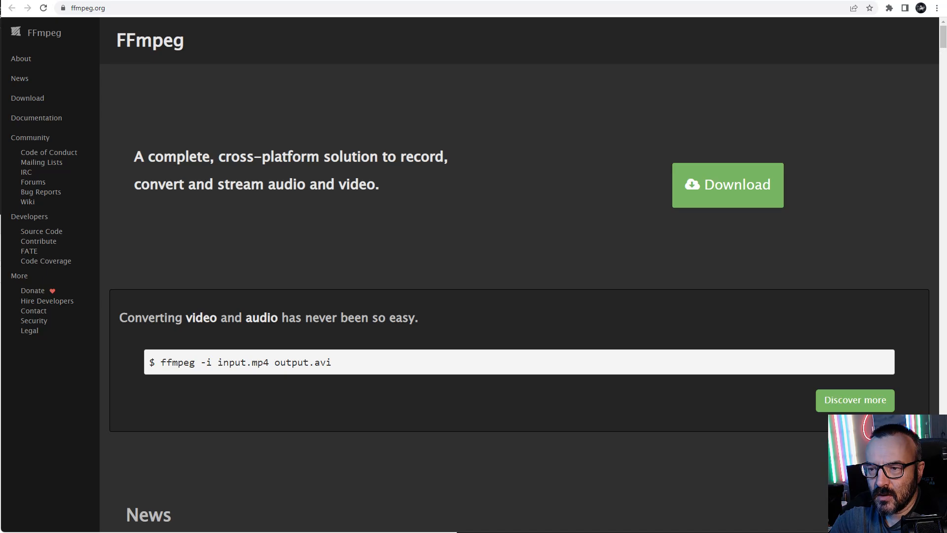
left_click(52, 1)
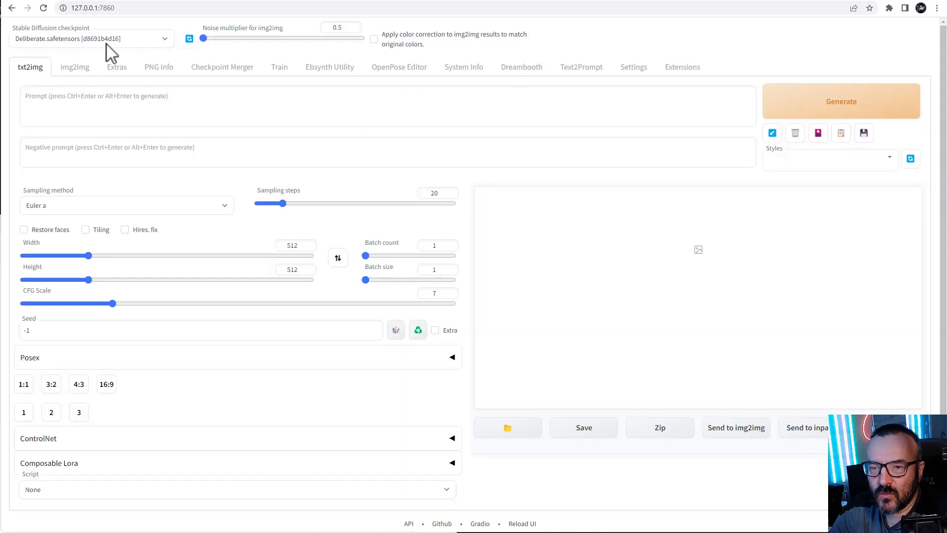
Locate the sd-webui-controlnet and ebsynth_utility entries in the list of installed extensions.
left_click(677, 74)
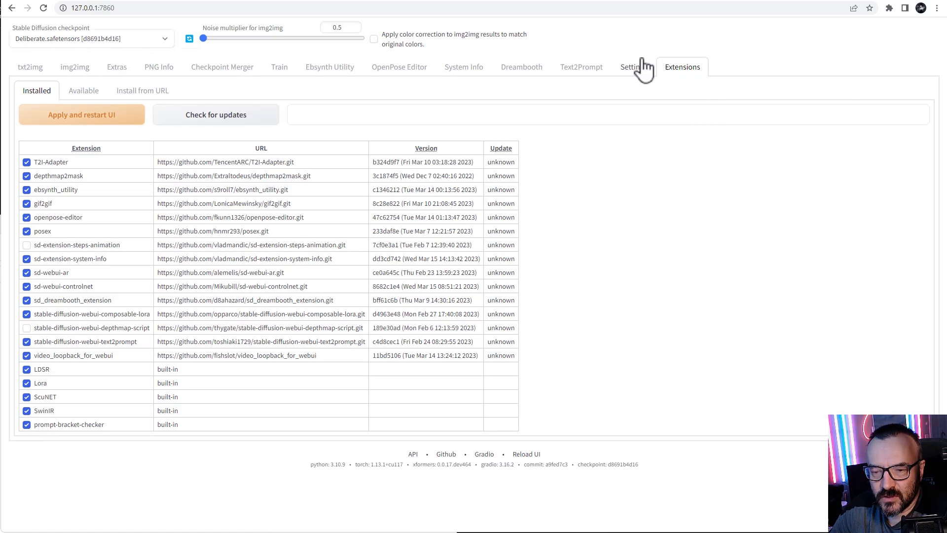
left_click_drag(124, 286, 31, 286)
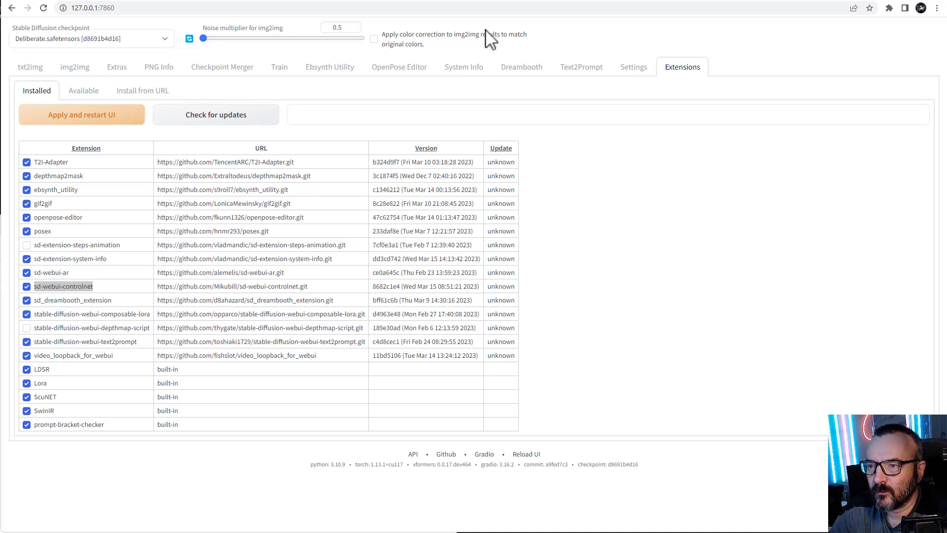
left_click(590, 276)
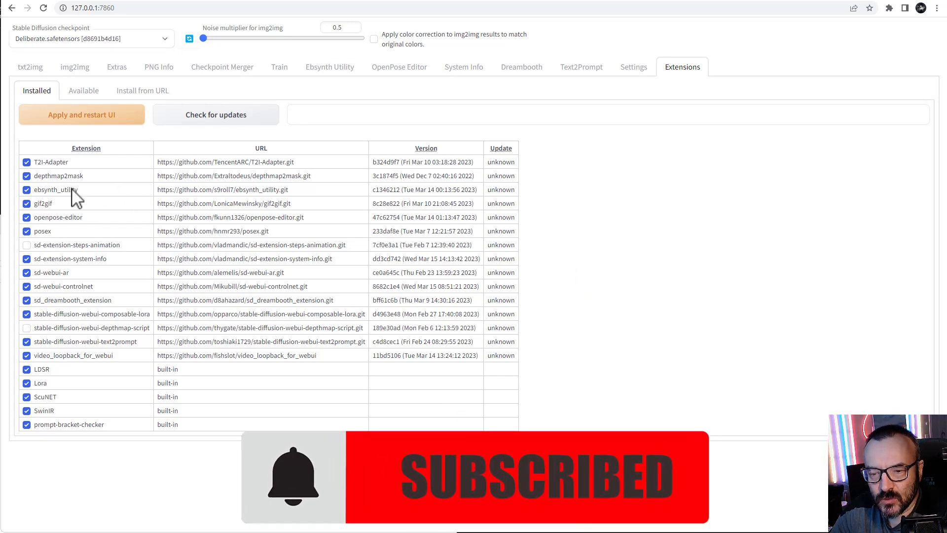
left_click_drag(110, 192, 33, 193)
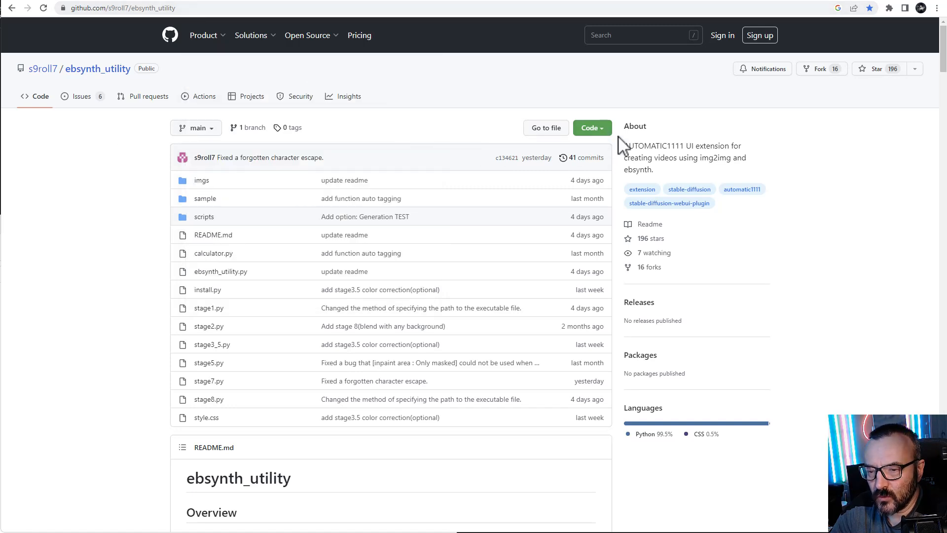
Copy the ebsynth_utility clone URL from GitHub and enter it as the git repository URL for installing an extension.
left_click(600, 130)
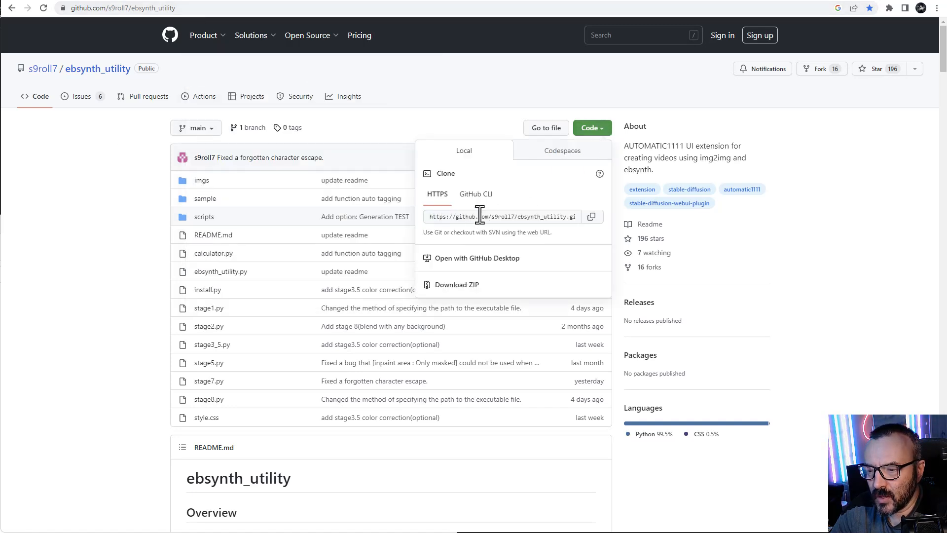
left_click(593, 220)
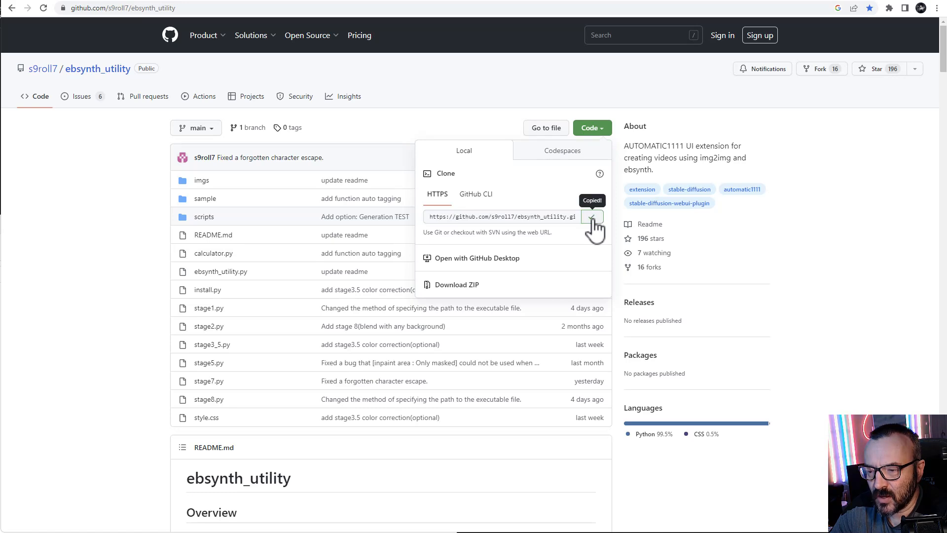
left_click(66, 1)
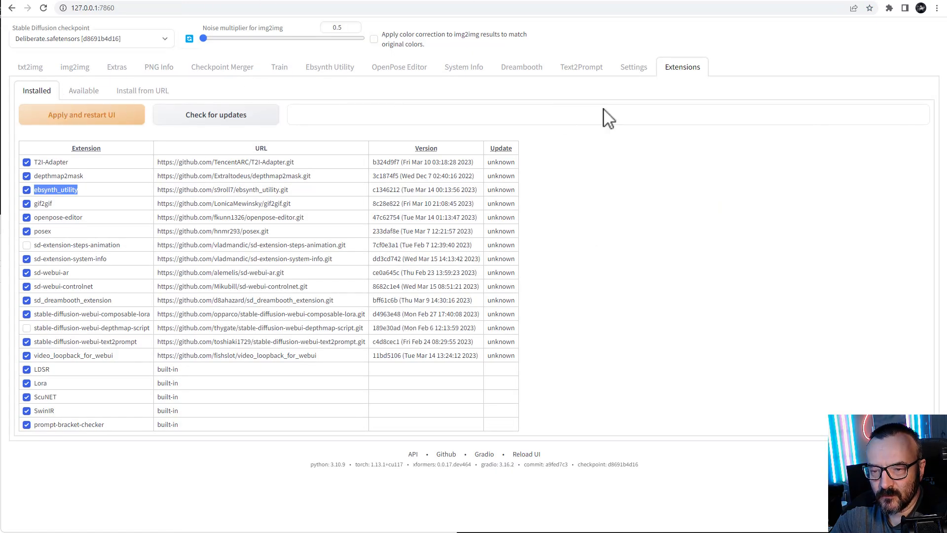
left_click(145, 95)
left_click(86, 122)
key("ctrl+v")
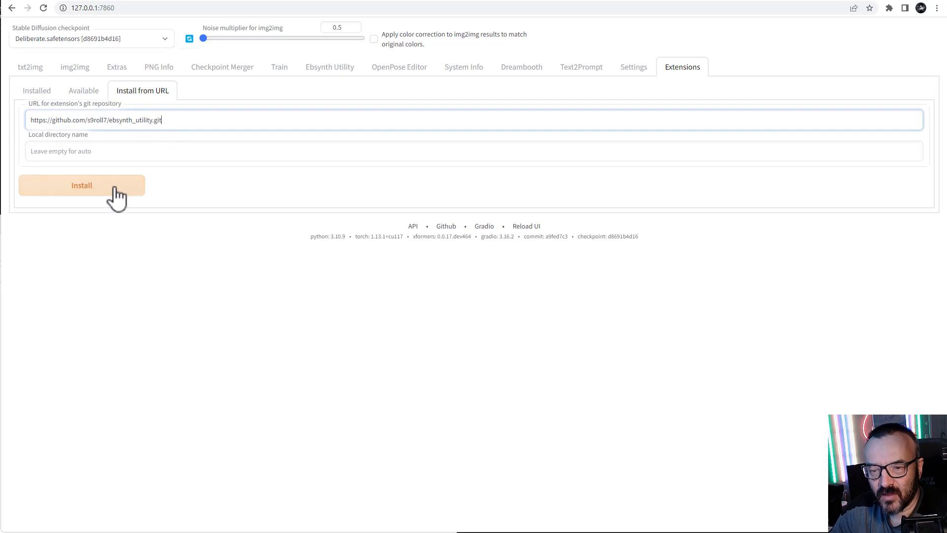
Check the installed extensions for updates.
left_click(41, 93)
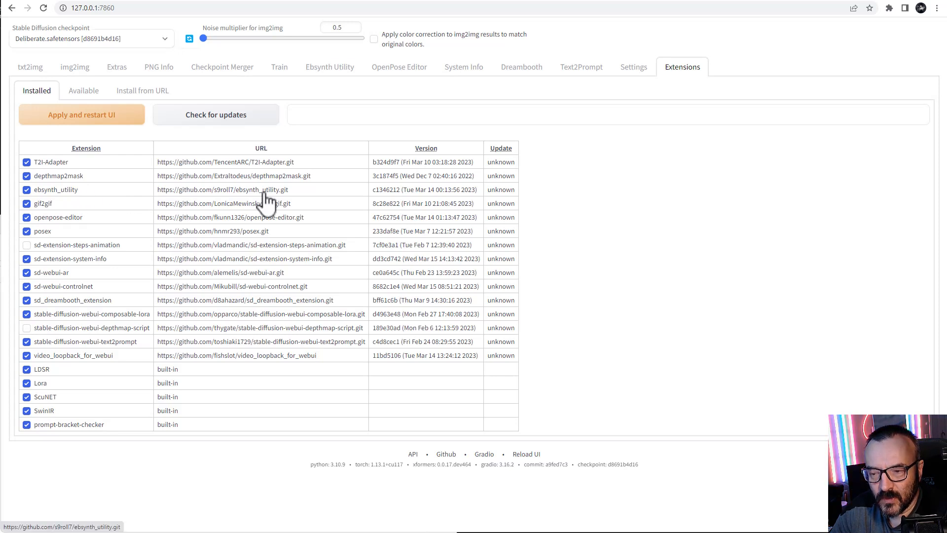
left_click(208, 121)
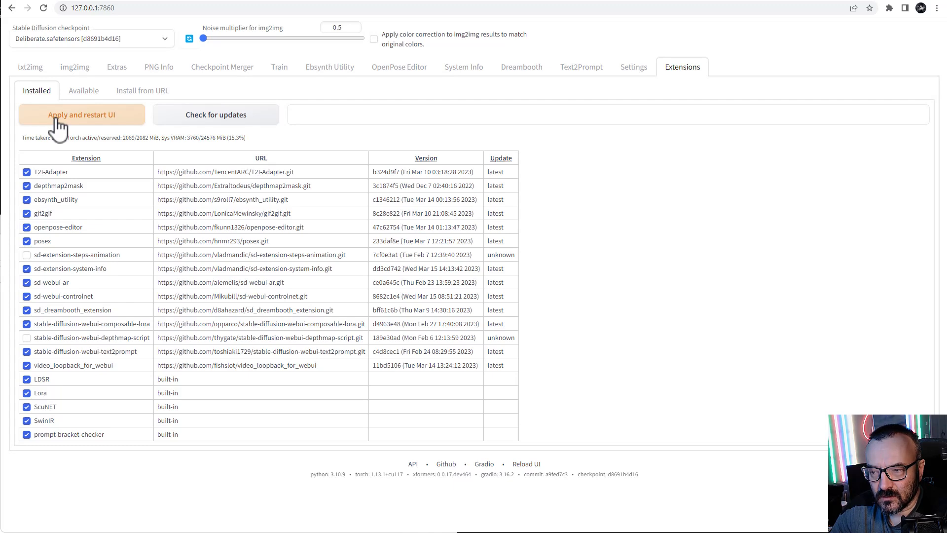
Review the setting for always saving generated image grids and the ControlNet settings page.
left_click(633, 70)
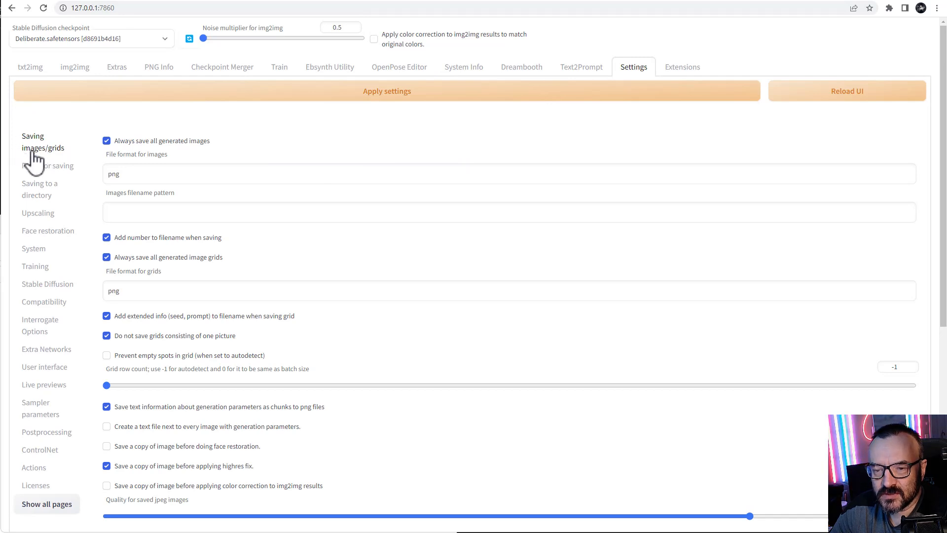
left_click_drag(254, 270, 118, 273)
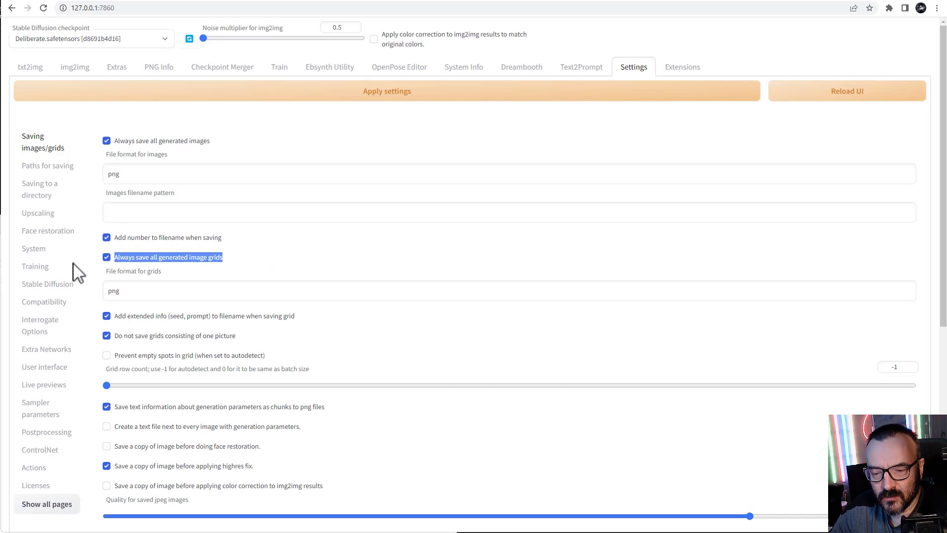
left_click(38, 453)
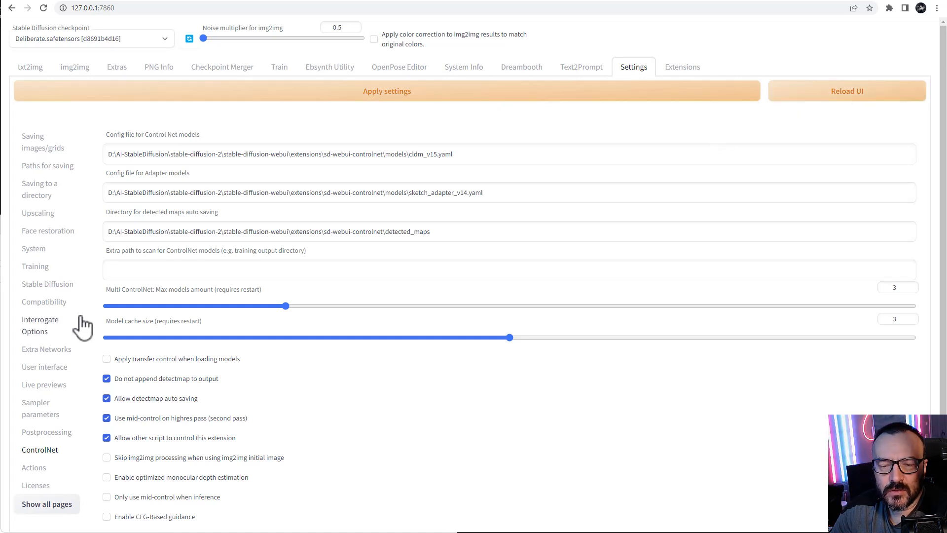
Expand ControlNet in img2img and examine the options of Control Model - 0.
left_click(74, 73)
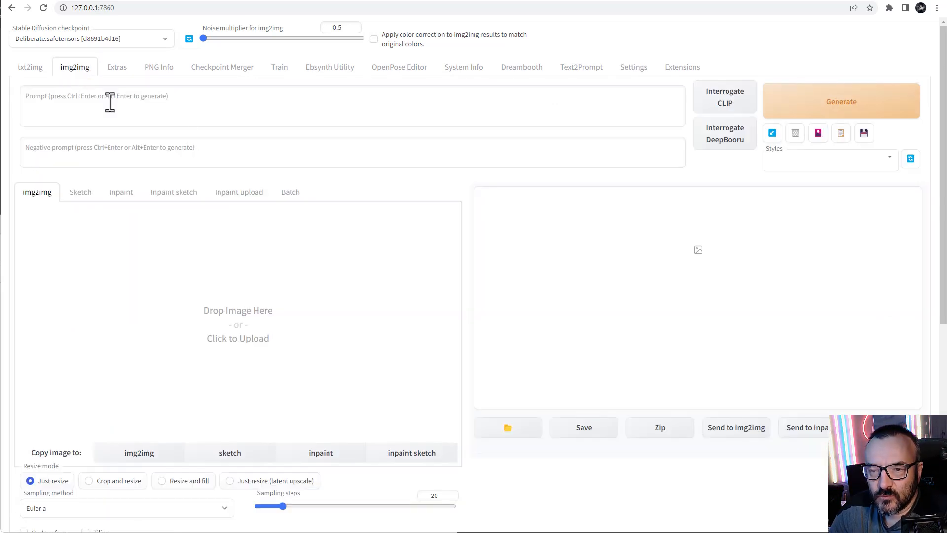
scroll(460, 180, "down", 7)
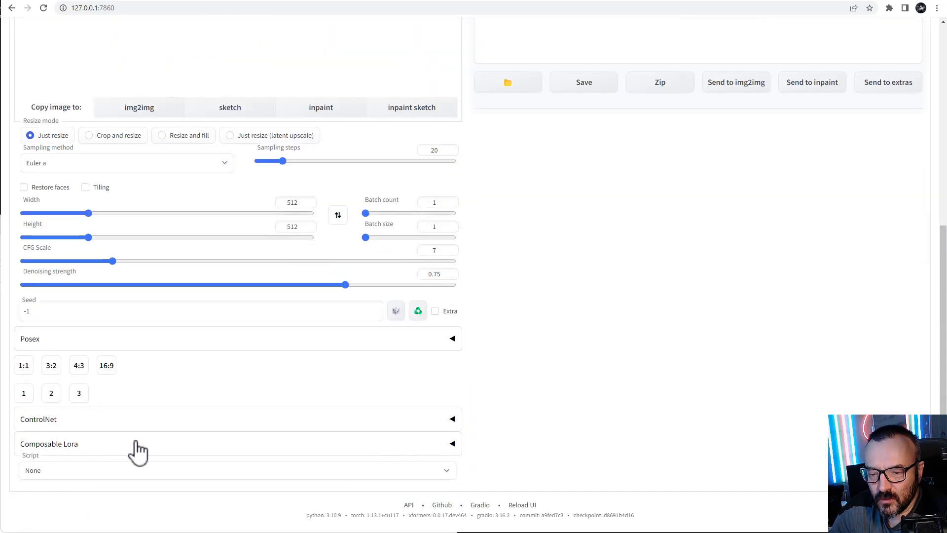
left_click(444, 424)
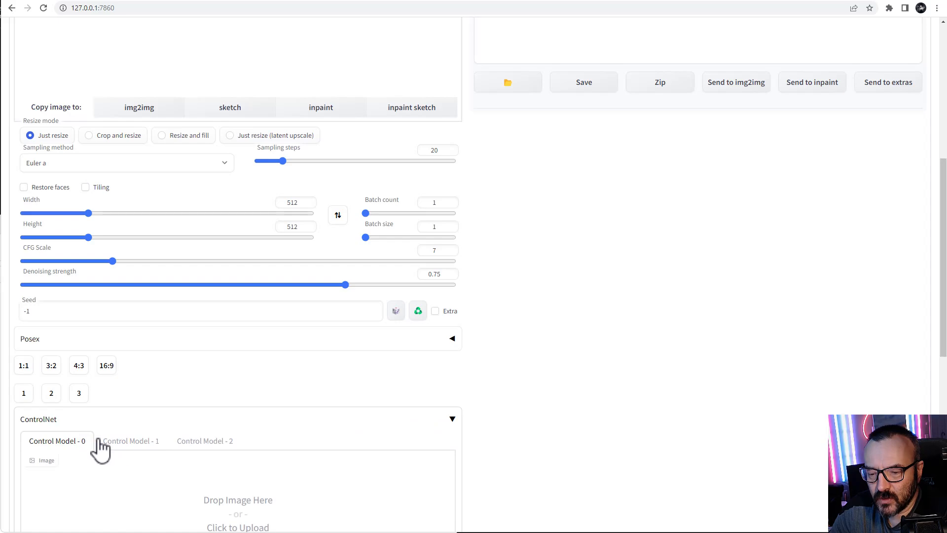
scroll(587, 400, "down", 9)
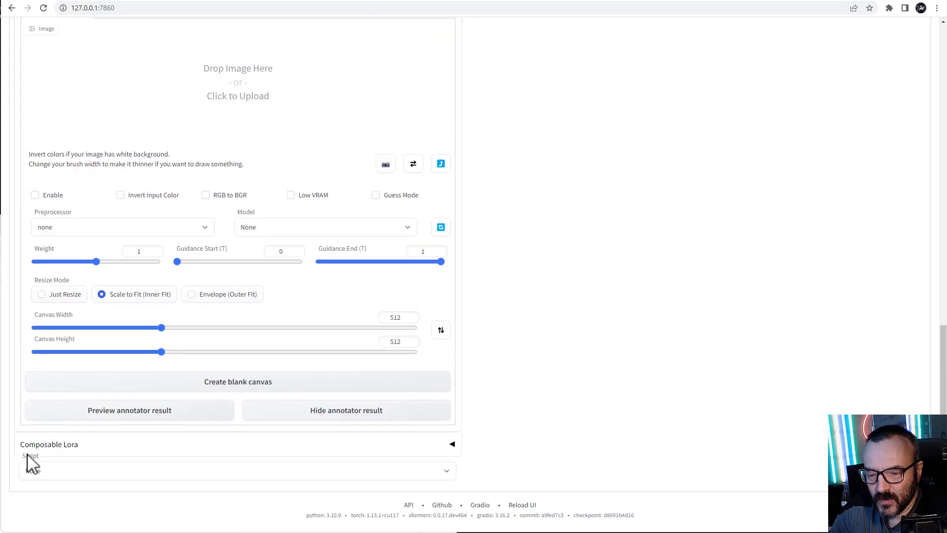
Select the ebsynth utility script in img2img, look through its mask, ControlNet and loopback options, and reset the script to None.
left_click(83, 471)
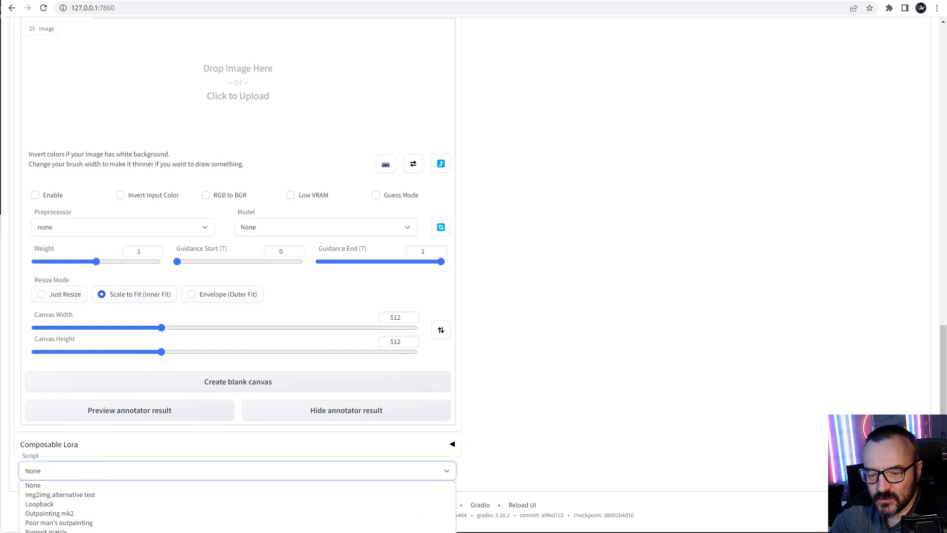
left_click(42, 531)
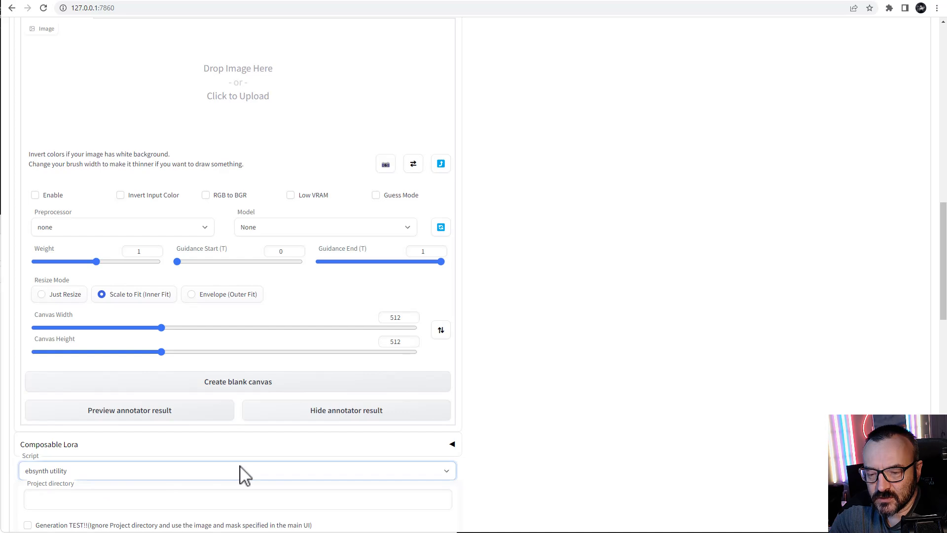
scroll(533, 359, "down", 8)
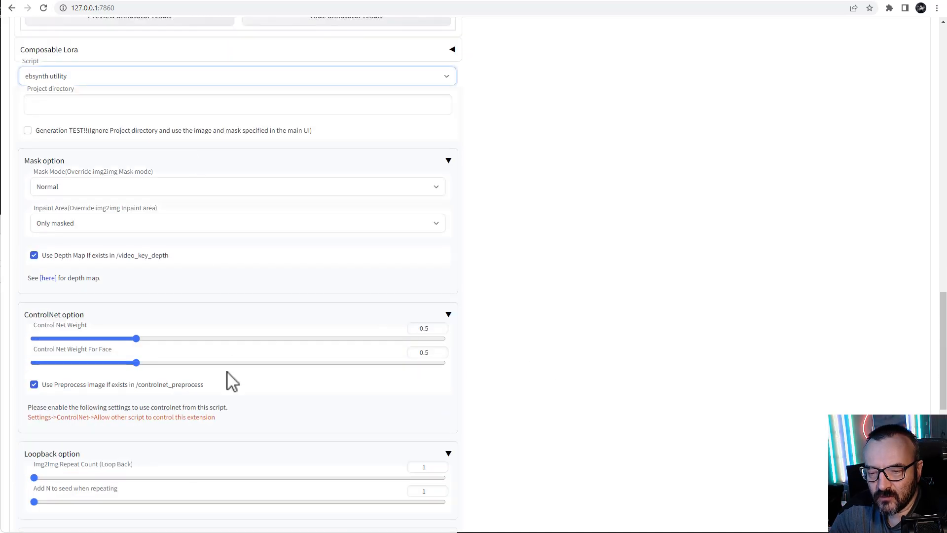
scroll(232, 382, "up", 5)
left_click(367, 324)
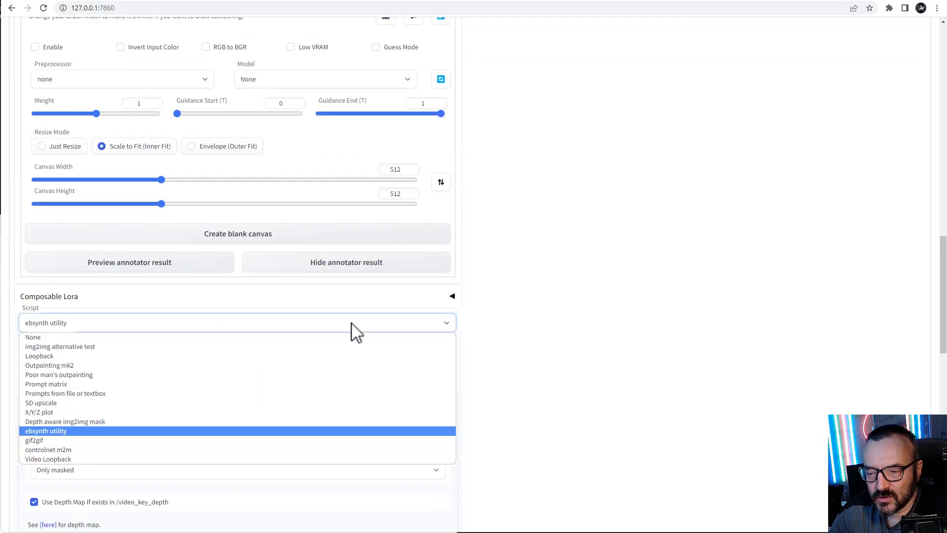
left_click(99, 339)
scroll(498, 351, "up", 1)
scroll(498, 351, "up", 15)
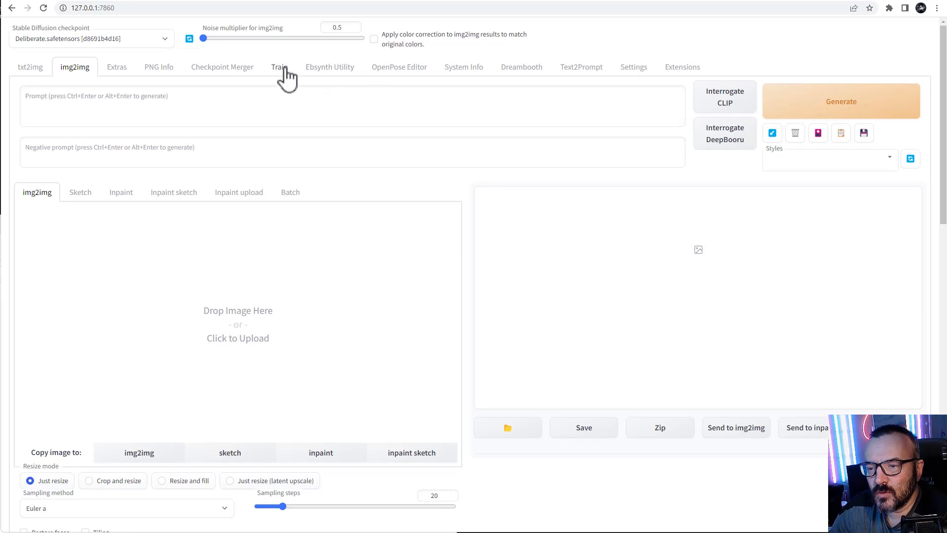
Set the Ebsynth Utility project directory to D:\video2\demo, copying the path of the empty demo folder from File Explorer.
left_click(342, 71)
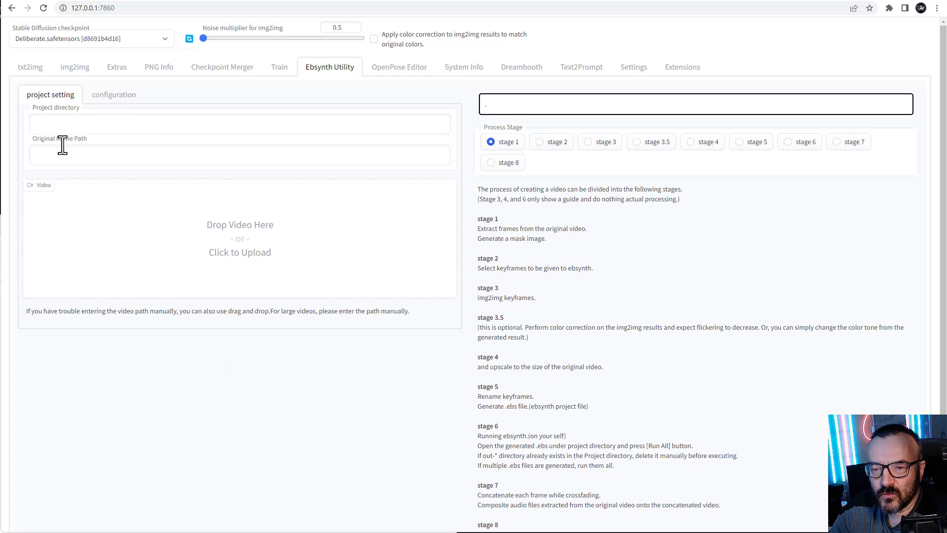
key("alt+Tab")
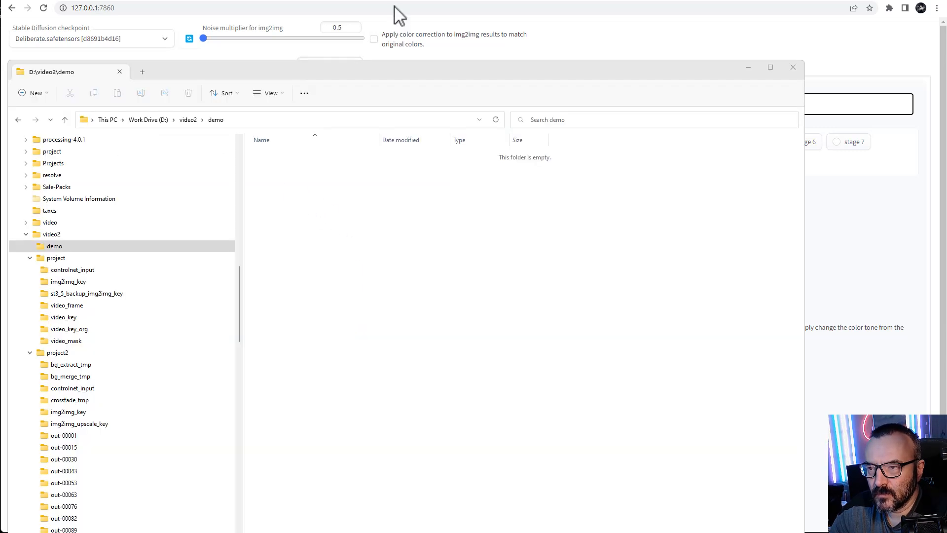
left_click(65, 248)
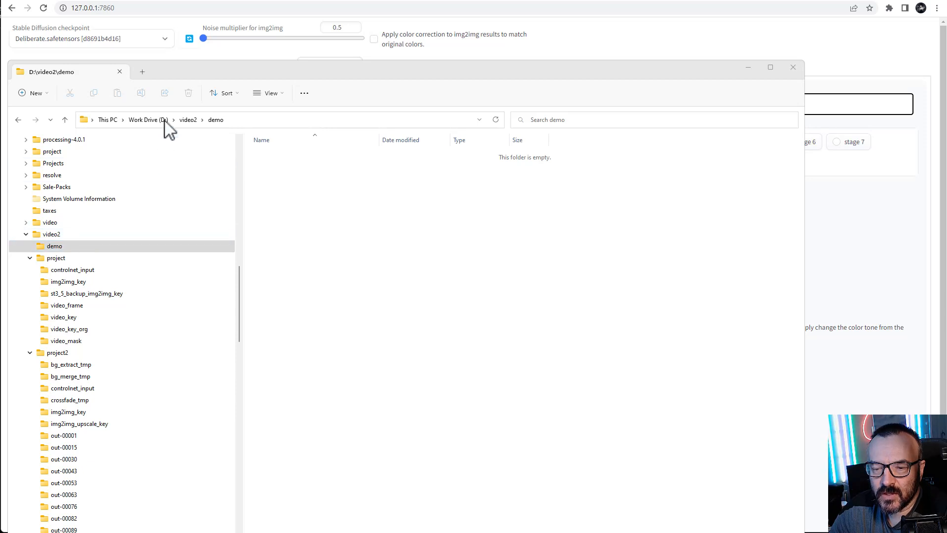
left_click(239, 121)
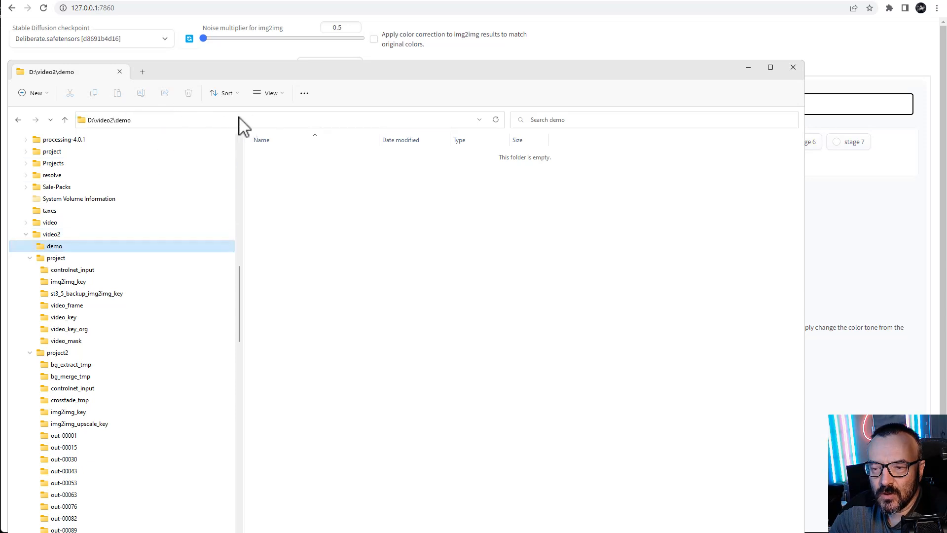
right_click(114, 121)
left_click(173, 154)
left_click_drag(336, 79, 147, 203)
left_click(597, 1)
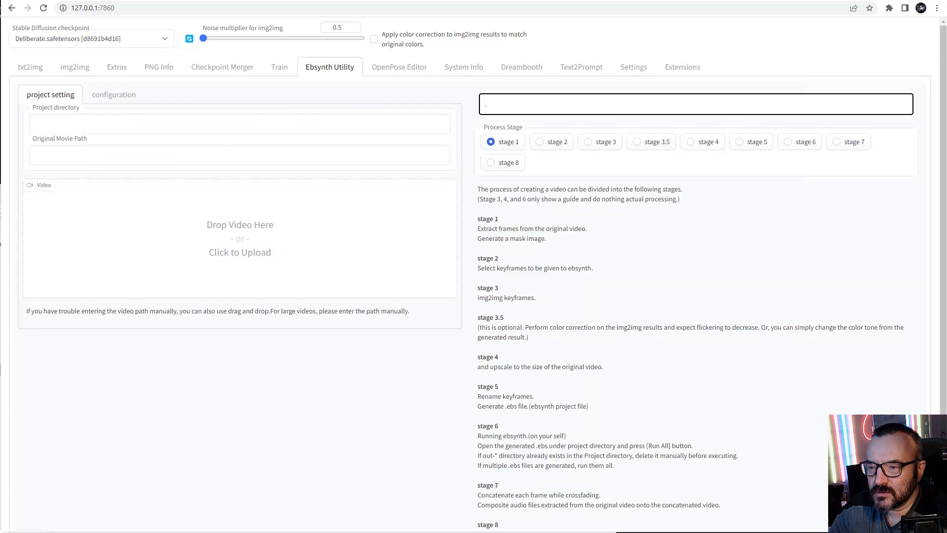
left_click(79, 127)
right_click(79, 128)
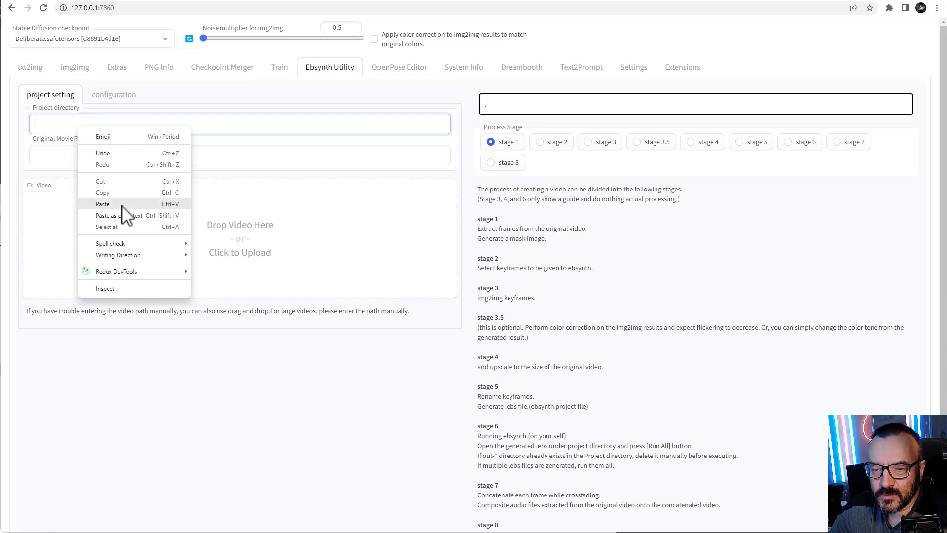
left_click(103, 203)
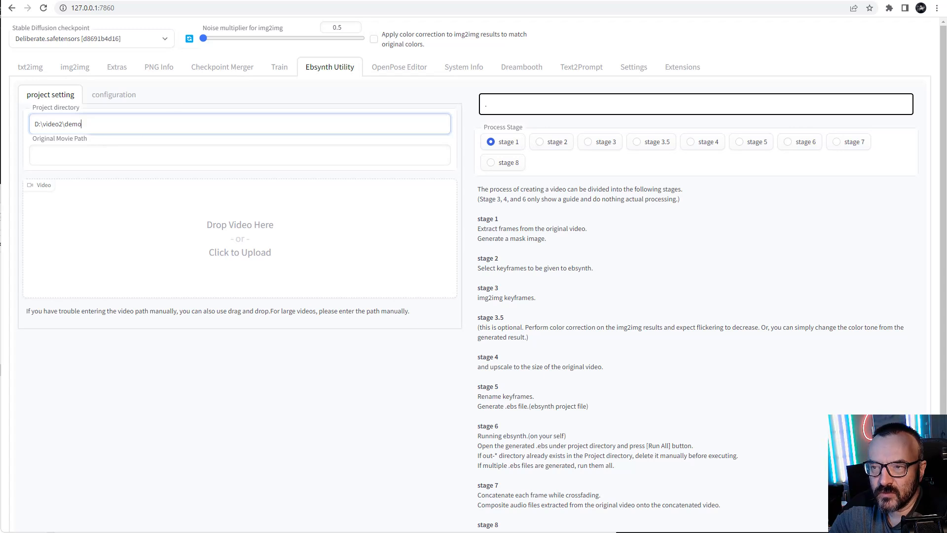
Switch to VLC media player and view the source video face.mp4.
key("alt+Tab")
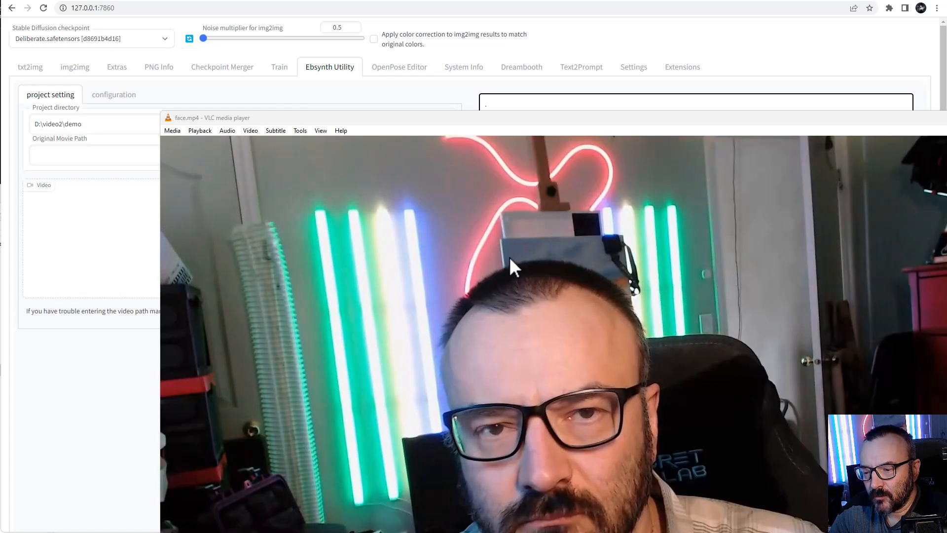
left_click_drag(553, 116, 437, 0)
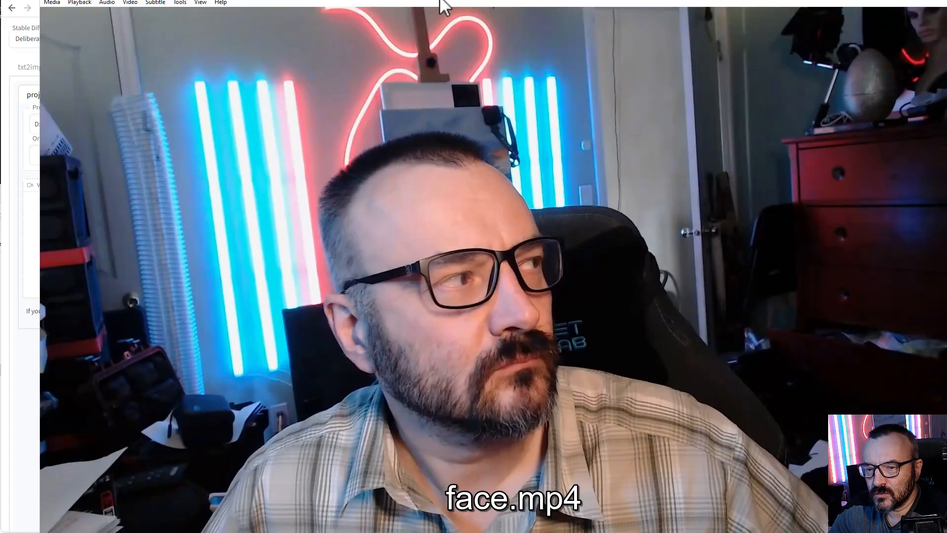
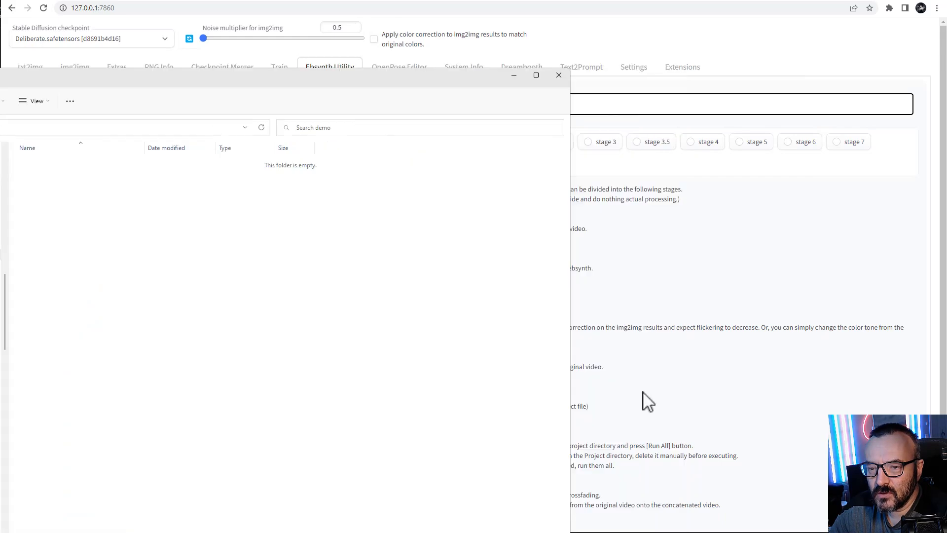
Return to the Ebsynth Utility page and read through the descriptions of the process stages.
left_click(757, 2)
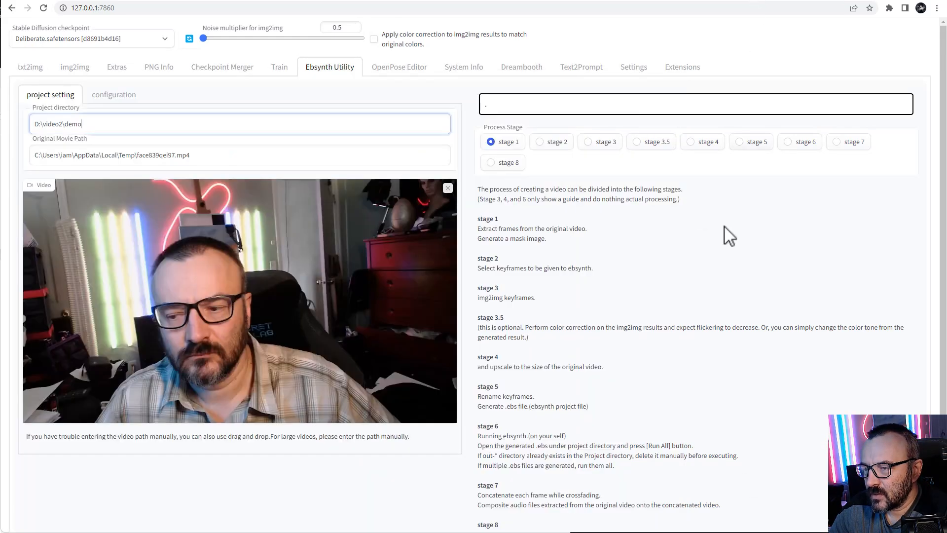
scroll(733, 370, "down", 3)
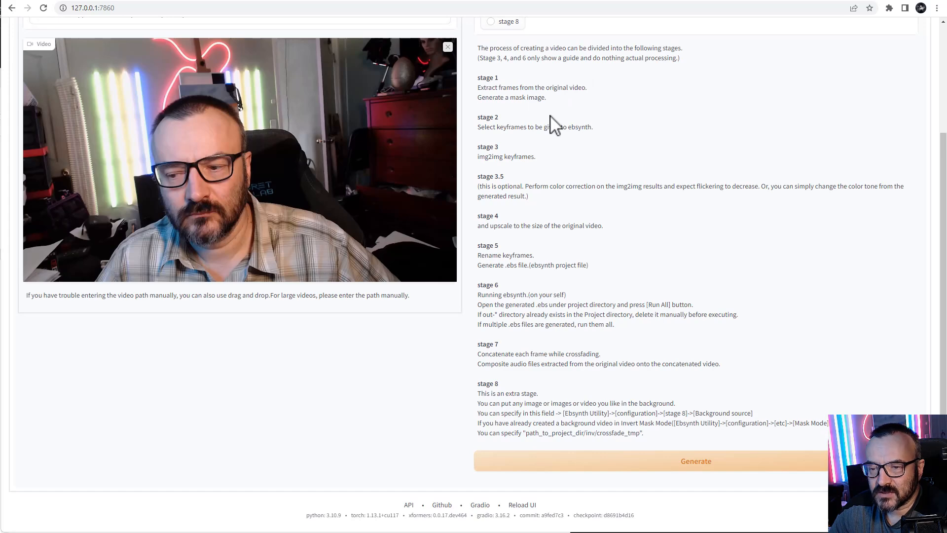
scroll(555, 125, "up", 2)
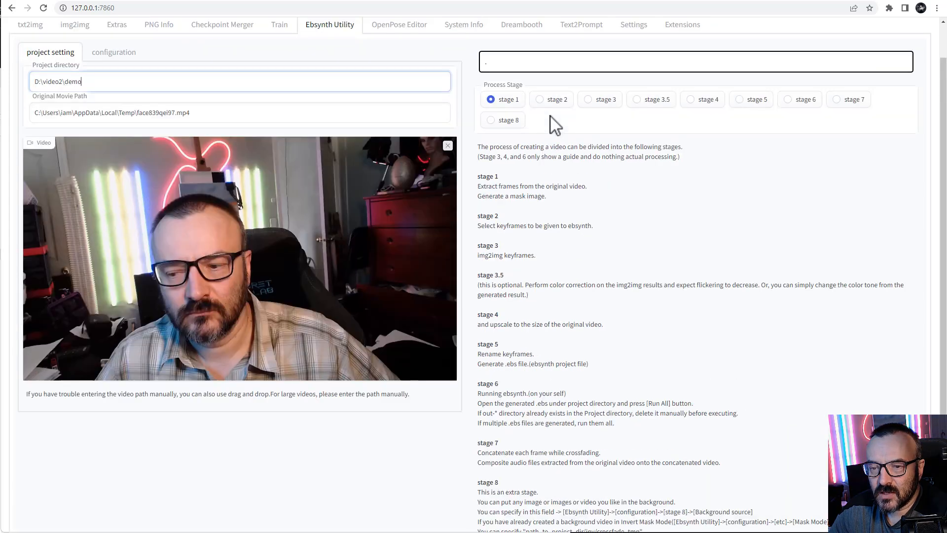
Set the transparent-background Mask Threshold to 0.05 in the stage 1 configuration and run stage 1.
left_click(126, 55)
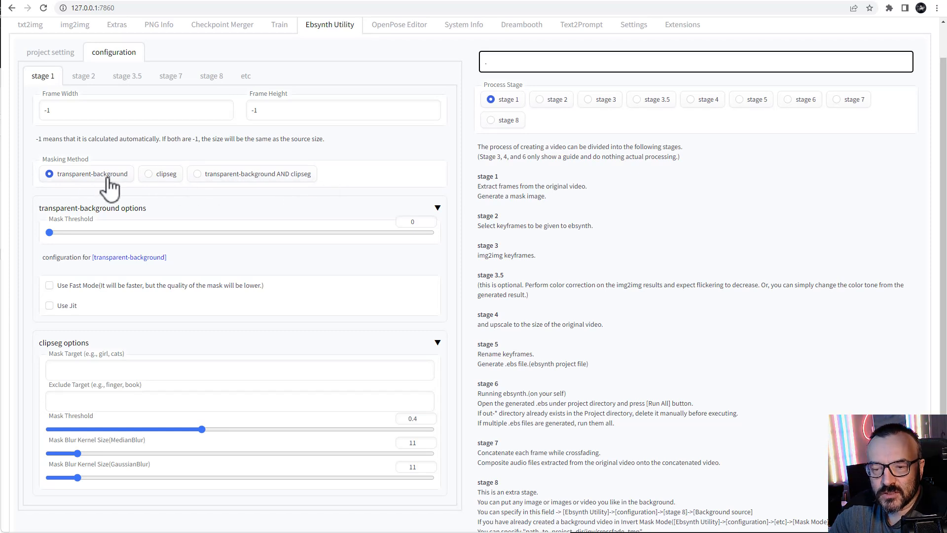
left_click(57, 233)
left_click_drag(58, 232, 70, 232)
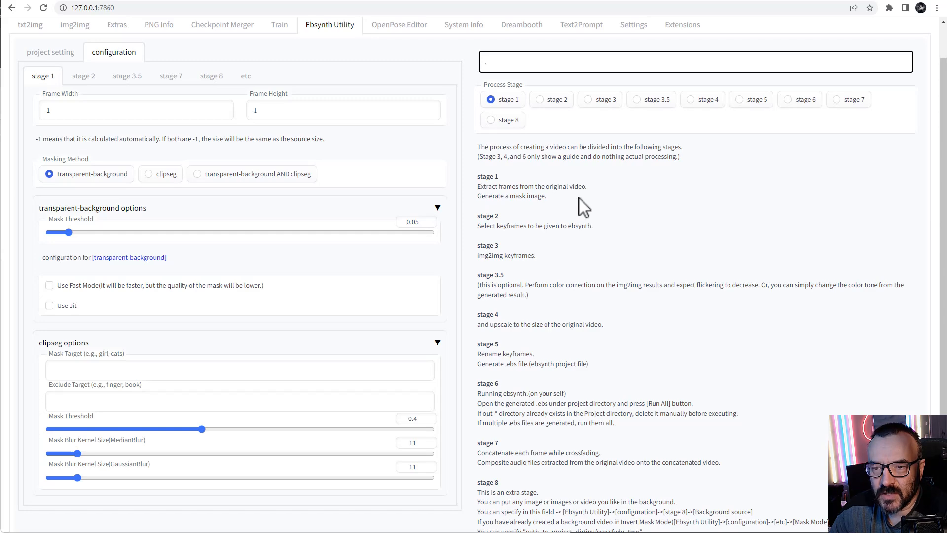
scroll(627, 345, "down", 3)
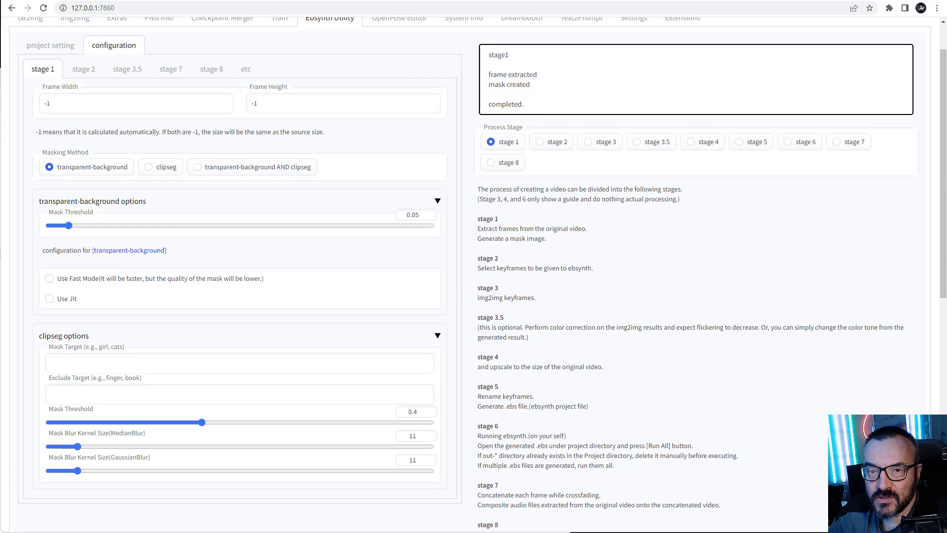
Check the stage 1 log in the Command Prompt and browse the extracted frames in the demo project's video_frame folder.
left_click_drag(0, 0, 375, 47)
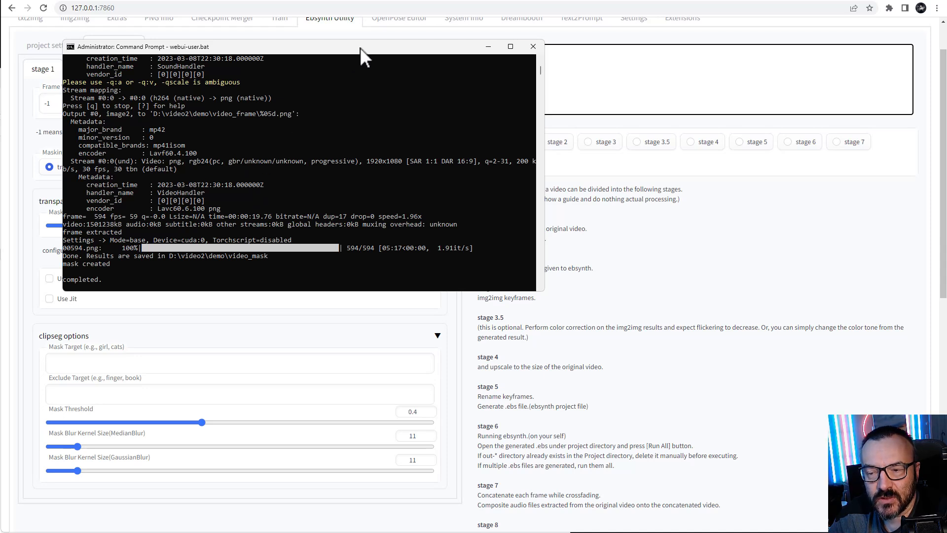
key("alt+Tab")
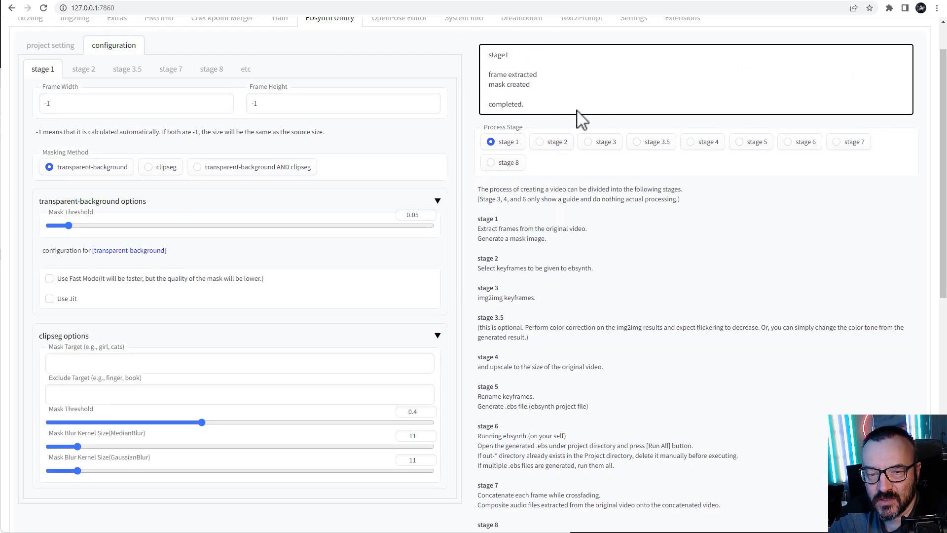
left_click_drag(0, 78, 180, 50)
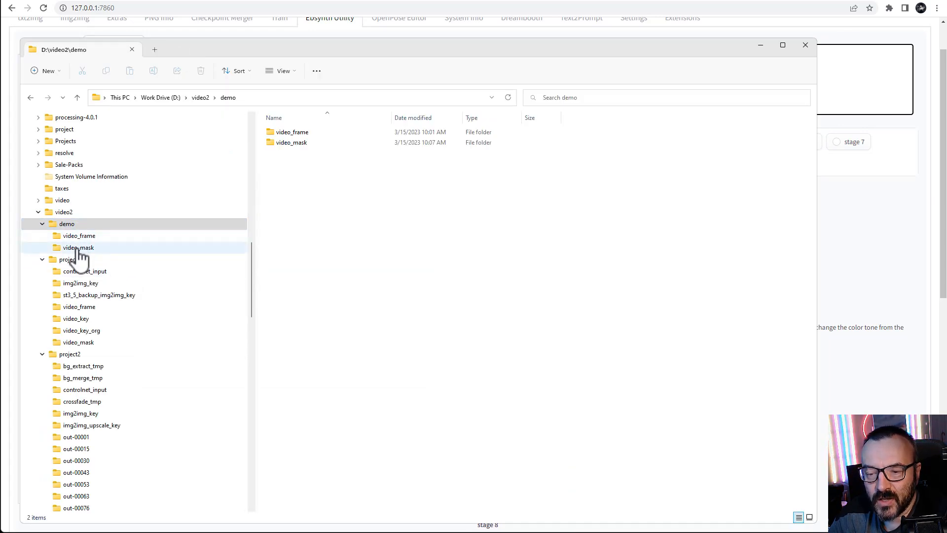
left_click(78, 237)
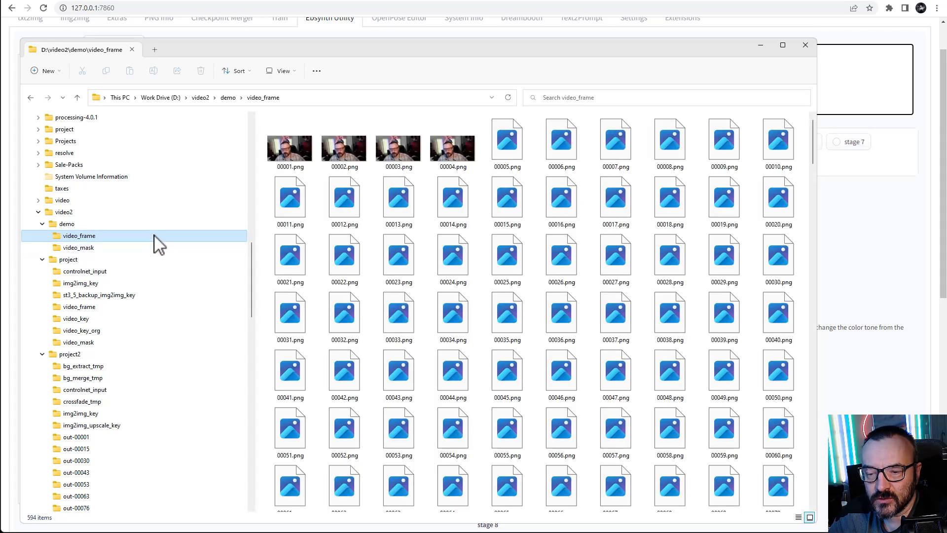
left_click_drag(815, 143, 814, 513)
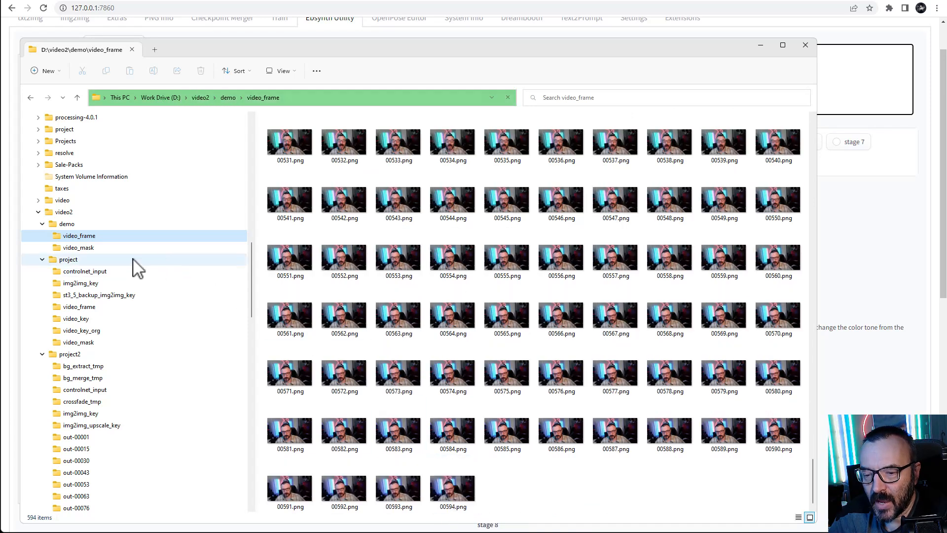
Open the demo project's video_mask folder, view mask image 00002.png and look over the first masks.
left_click(82, 249)
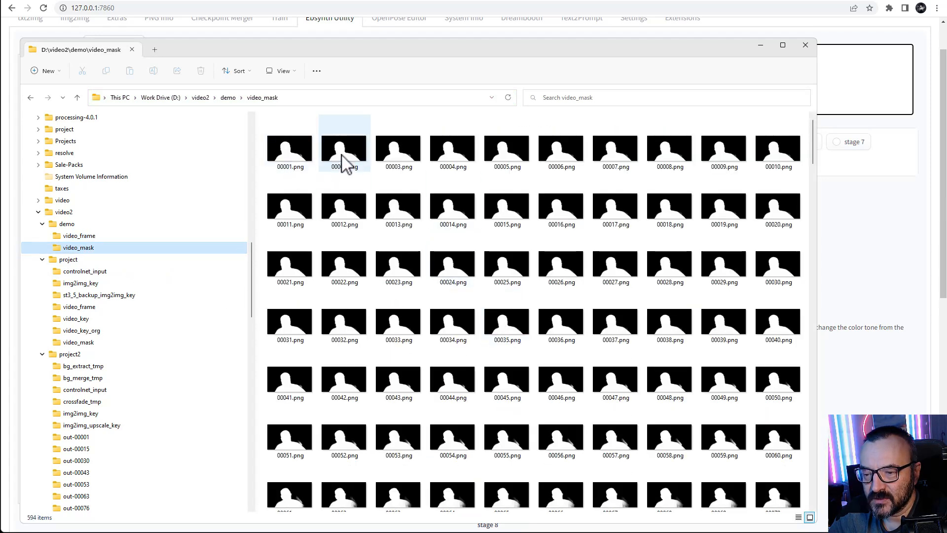
left_click(344, 159)
double_click(342, 154)
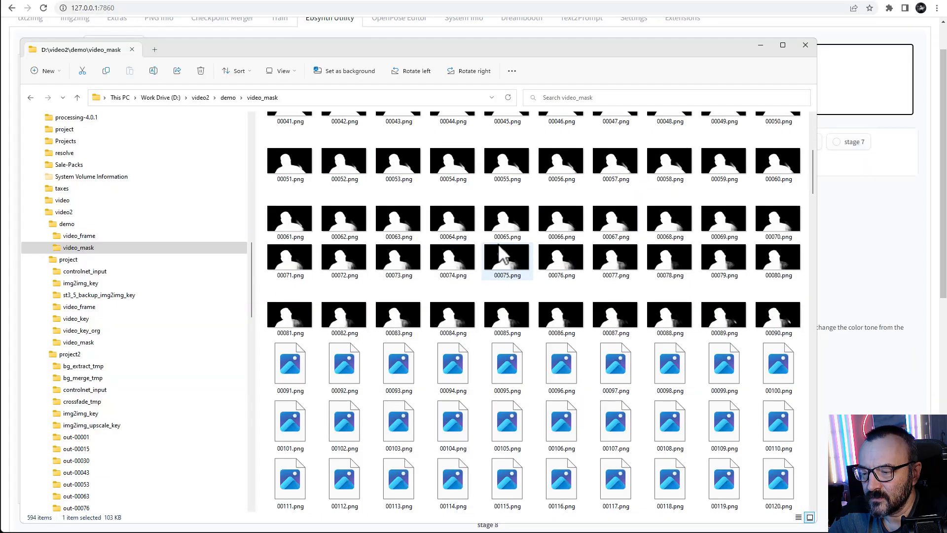
scroll(630, 268, "up", 5)
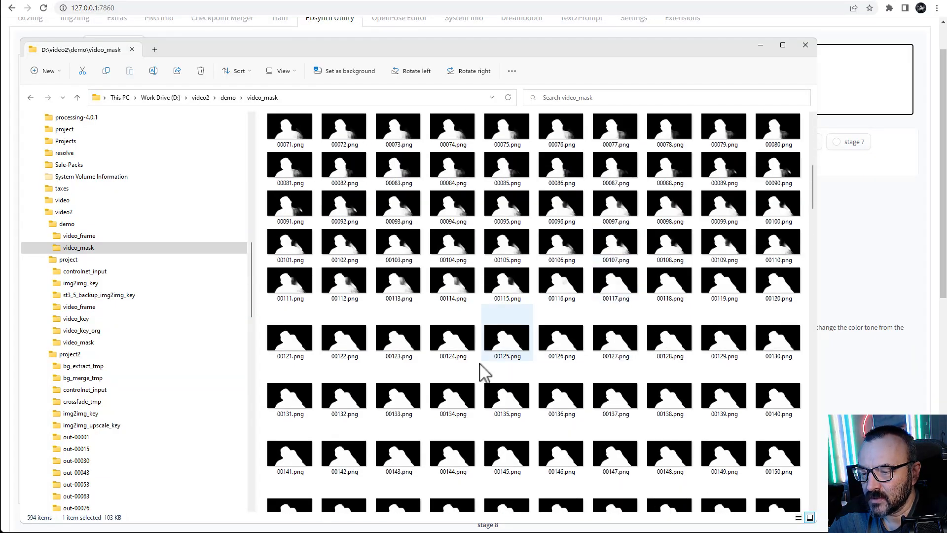
View mask image 00134.png at full size and scan through the remaining masks in the video_mask folder.
left_click(454, 398)
double_click(454, 398)
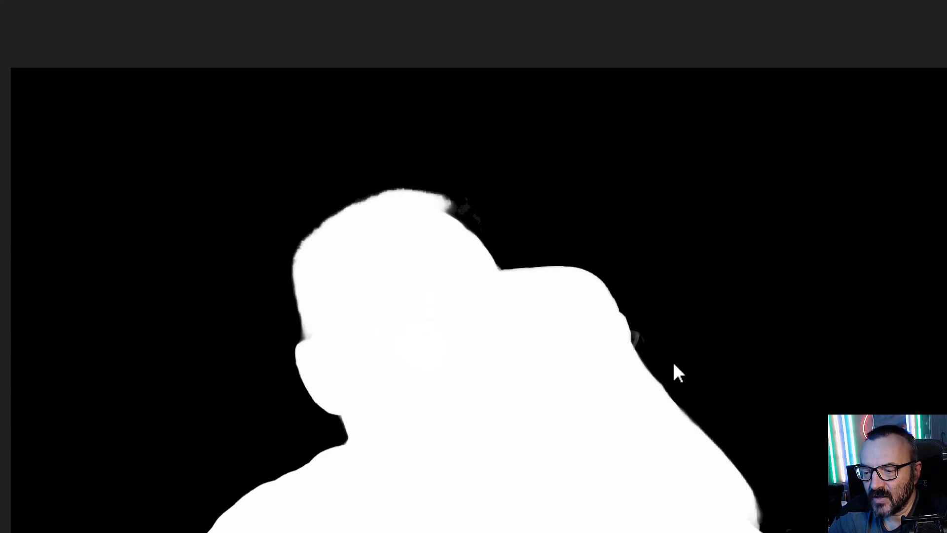
left_click(942, 8)
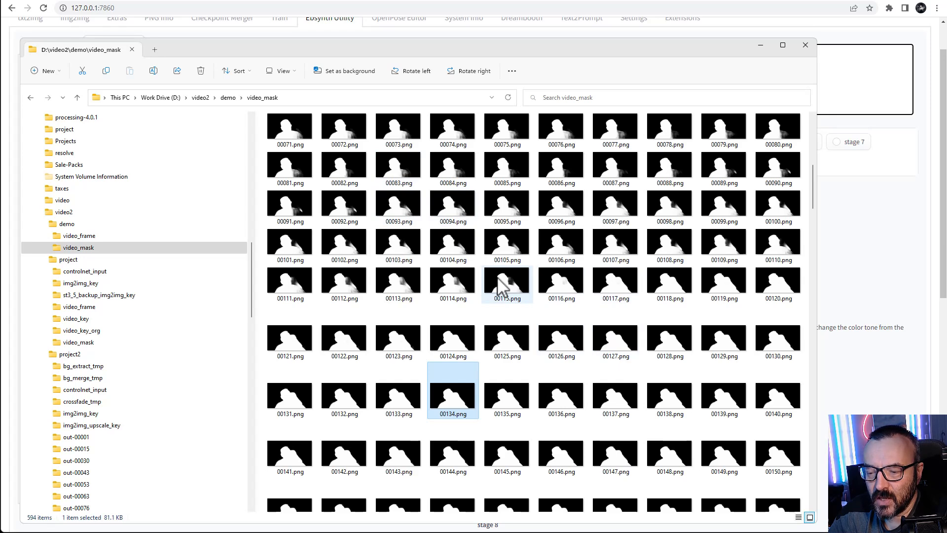
scroll(503, 281, "down", 3)
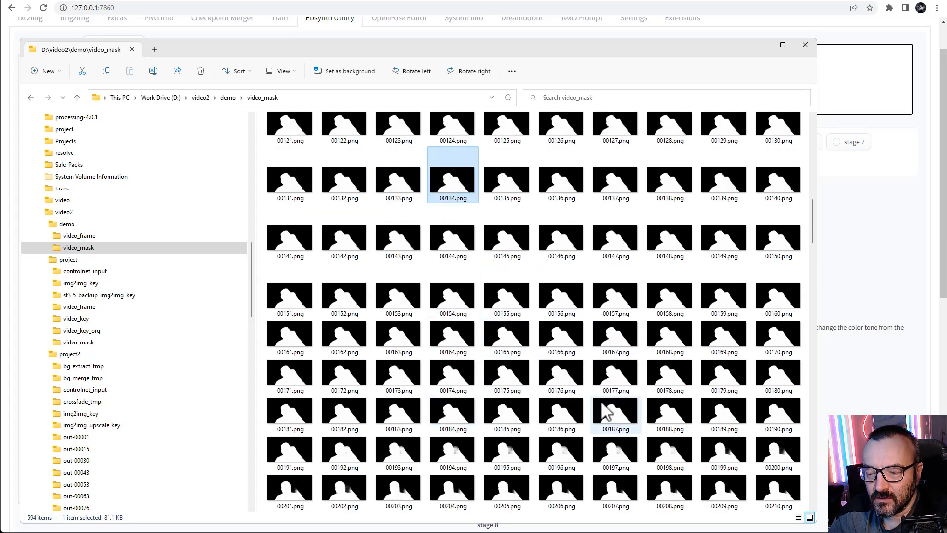
scroll(542, 365, "down", 10)
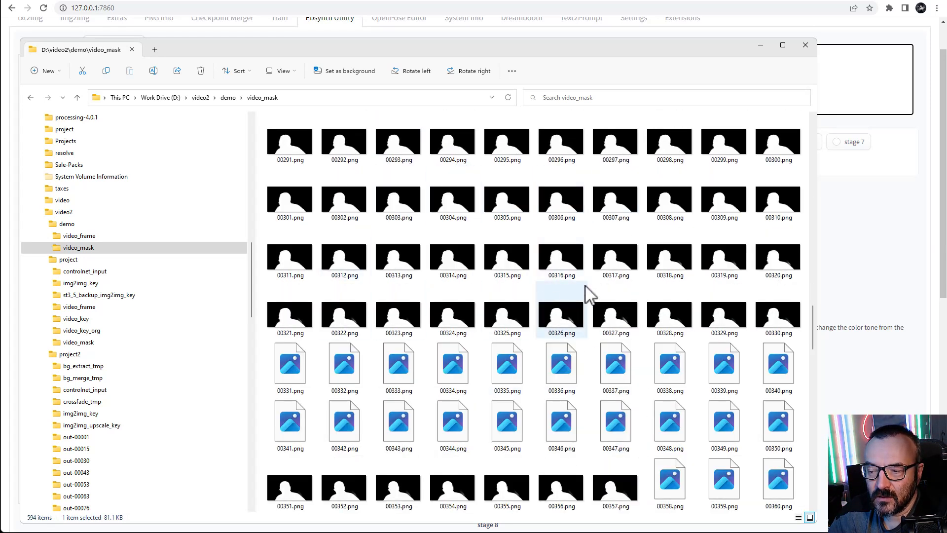
left_click_drag(699, 48, 344, 80)
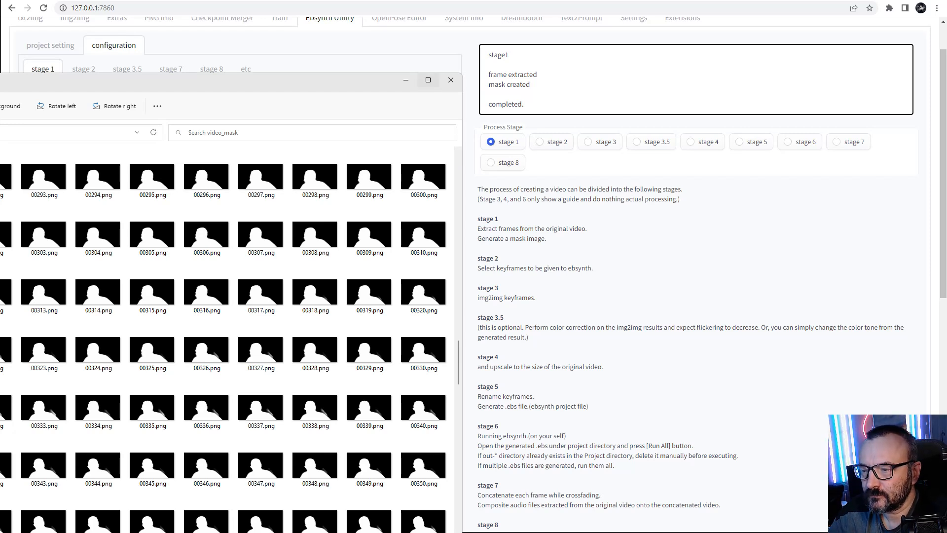
Open the stage 2 configuration in Ebsynth Utility and view the stylized face video in VLC media player.
key("alt+Tab")
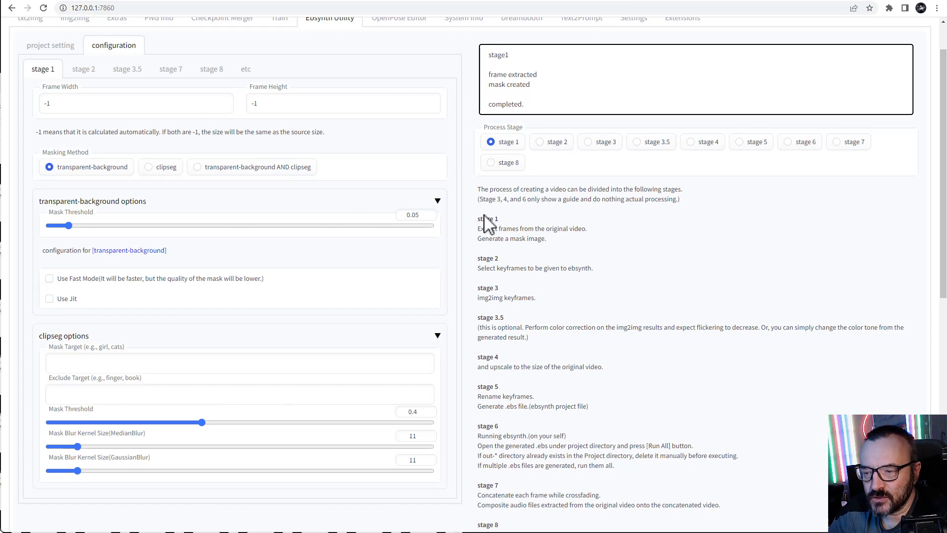
left_click_drag(615, 269, 478, 271)
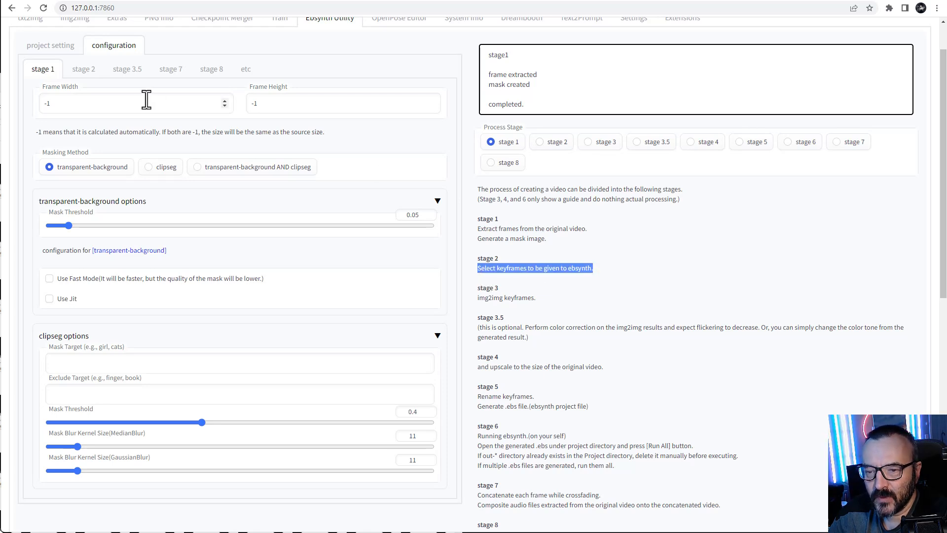
left_click(85, 72)
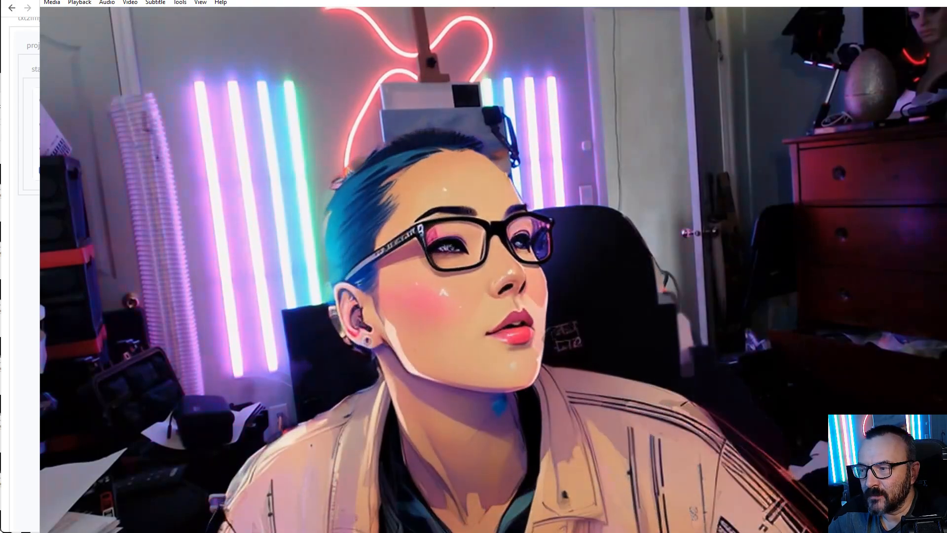
key("alt+Tab")
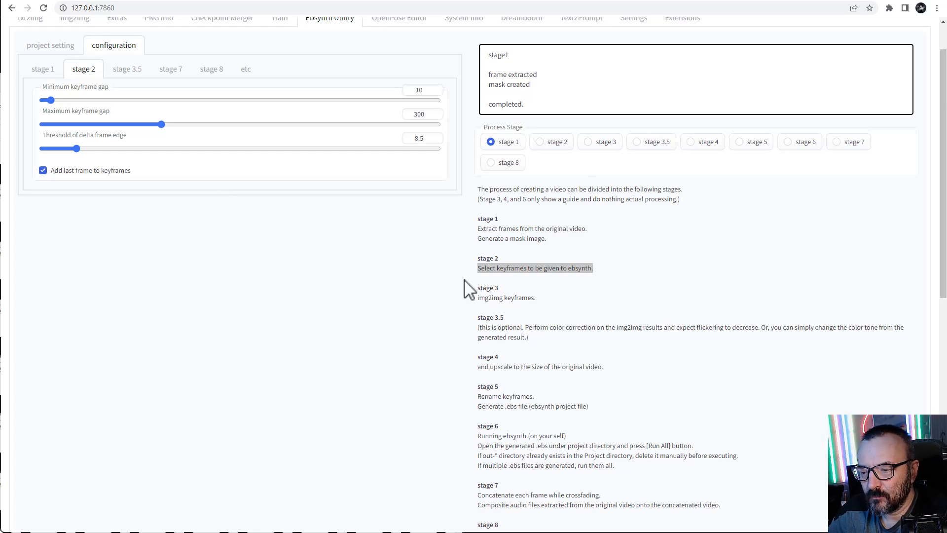
left_click(482, 269)
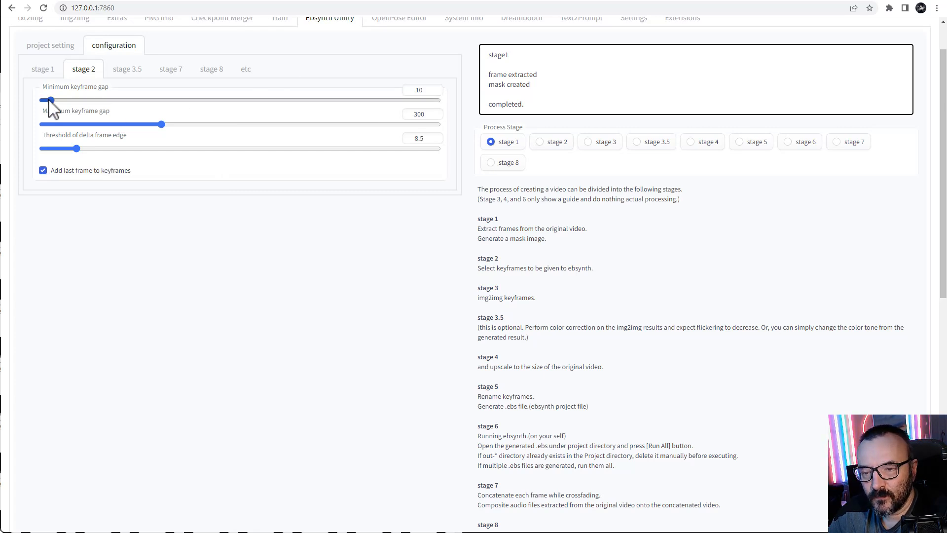
Set the Maximum keyframe gap to 100 in the stage 2 configuration.
double_click(420, 90)
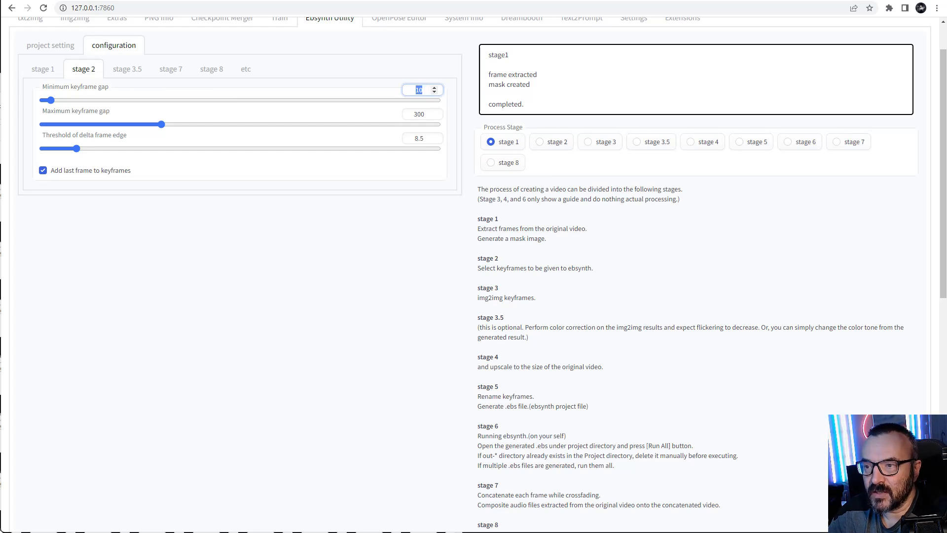
left_click(427, 115)
double_click(427, 115)
type("100")
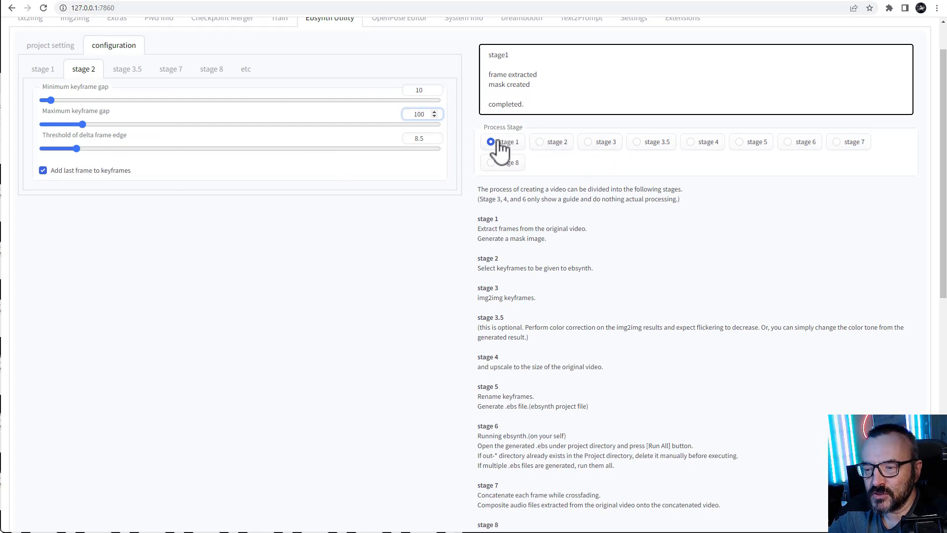
Select stage 2 as the process stage, look over the generation parameters and run the stage to select keyframes.
left_click(555, 147)
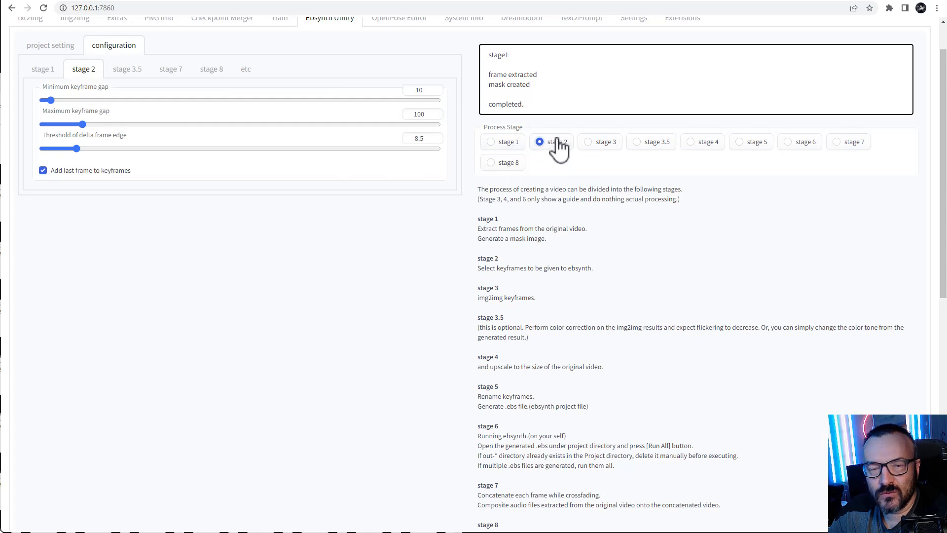
left_click(504, 144)
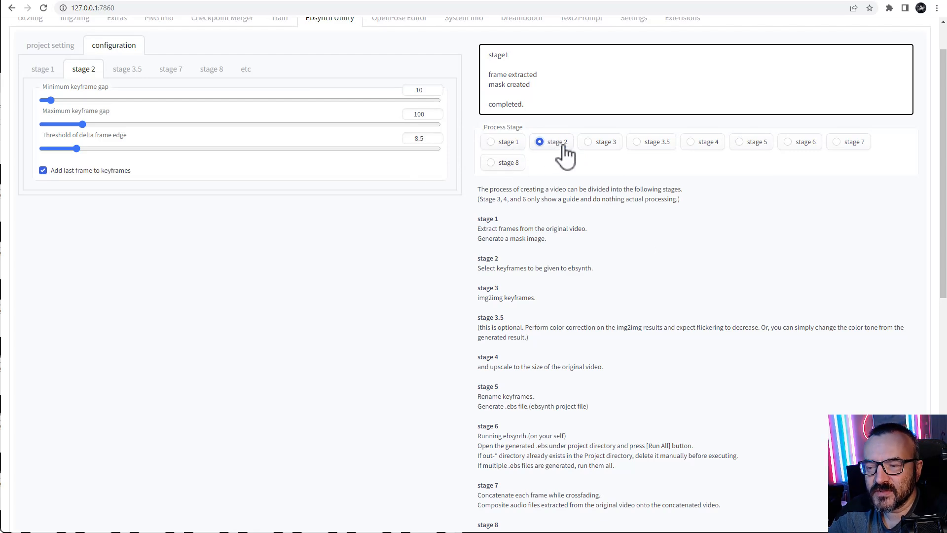
scroll(612, 259, "down", 3)
scroll(611, 259, "down", 6)
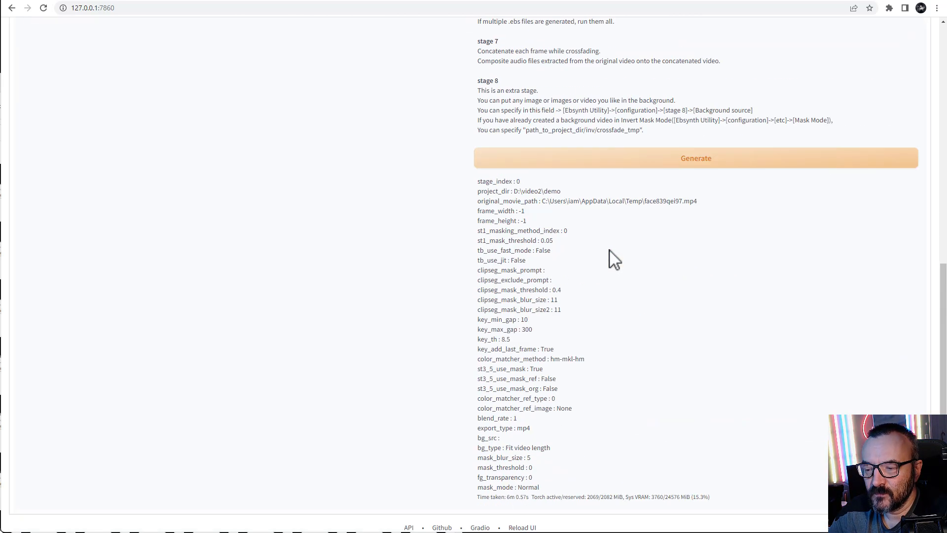
scroll(612, 259, "up", 5)
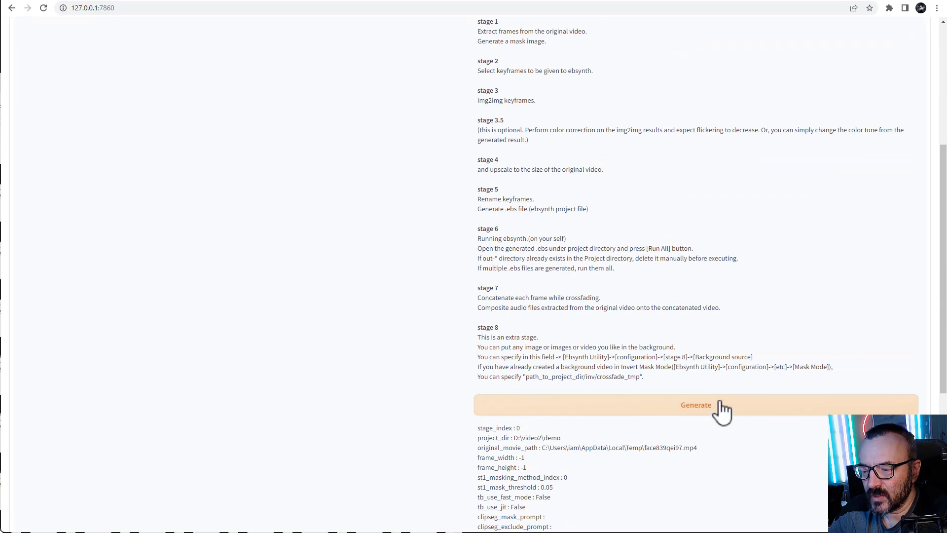
scroll(597, 320, "down", 3)
scroll(595, 315, "down", 3)
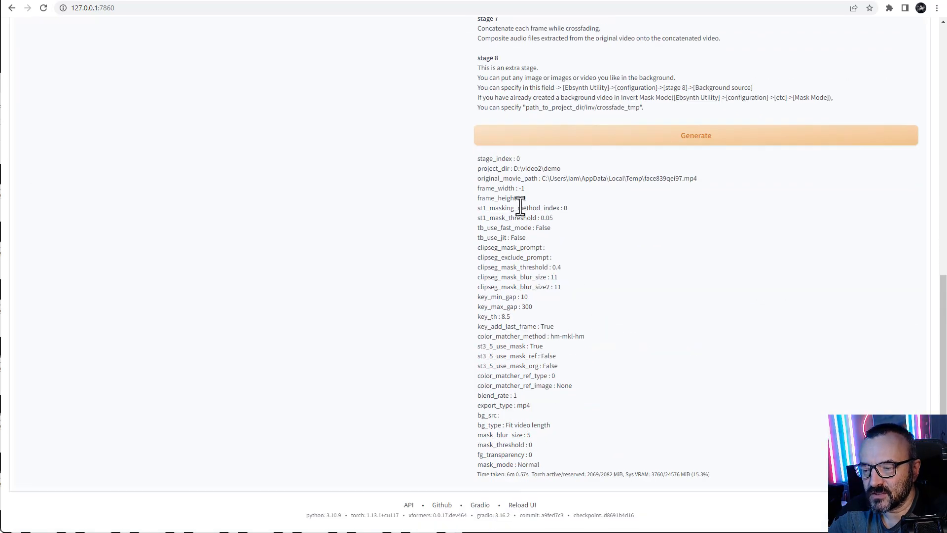
scroll(602, 265, "up", 7)
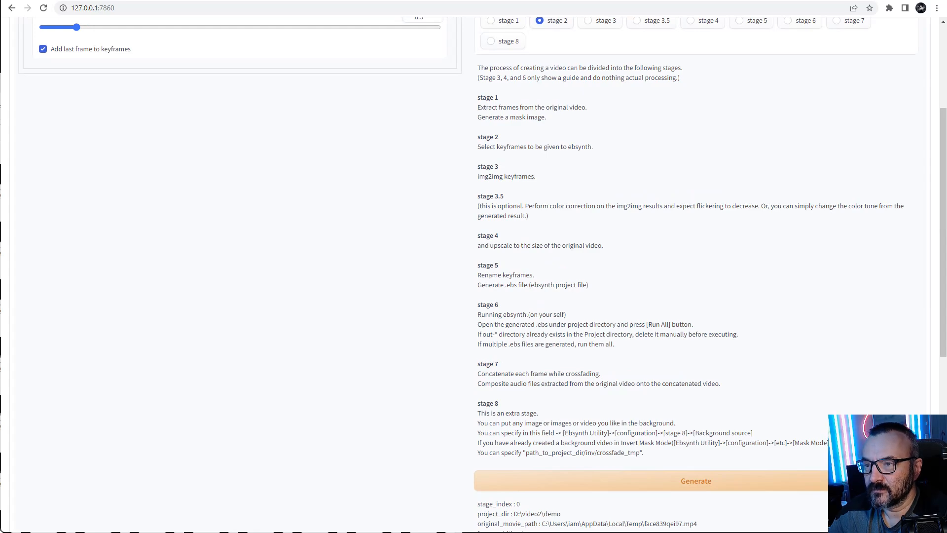
Check the stage 2 progress in the Command Prompt log and in the demo project's video_key folder.
key("alt+Tab")
key("alt+Tab")
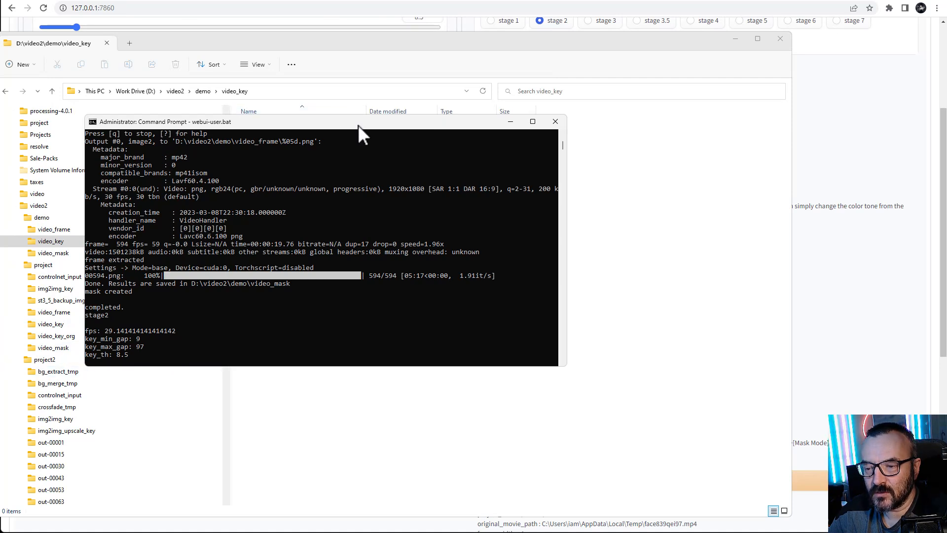
left_click_drag(296, 121, 0, 0)
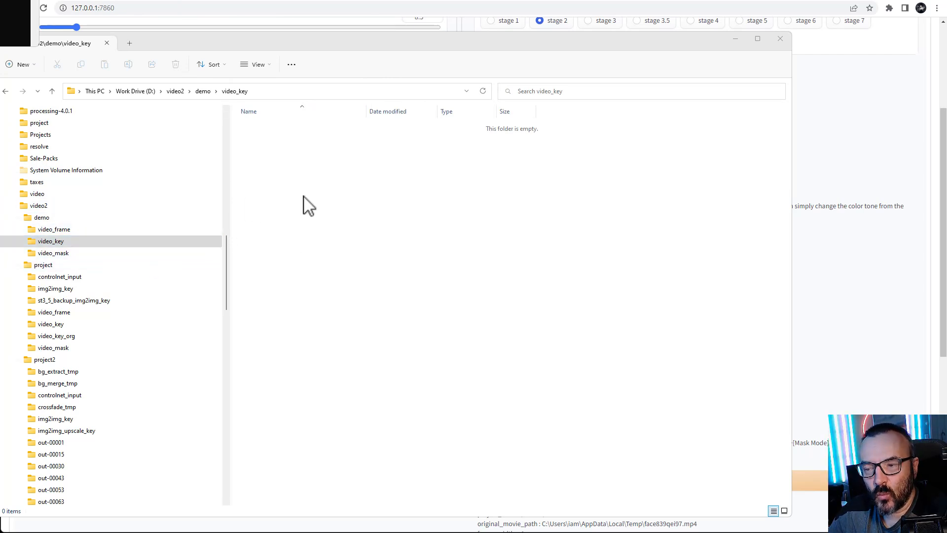
left_click_drag(560, 52, 317, 200)
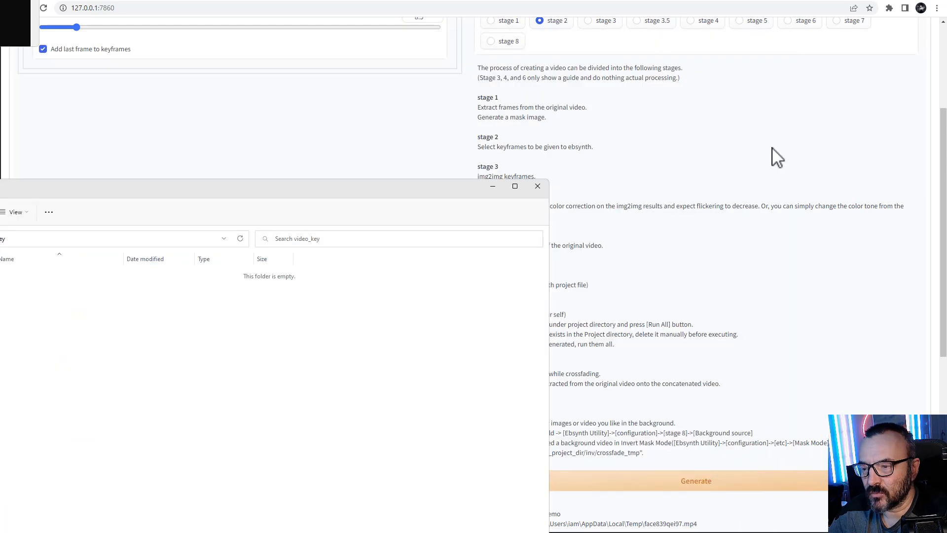
Review the stage 2 output, including the fps, the key_max_gap and the list of selected keyframes.
scroll(783, 157, "up", 3)
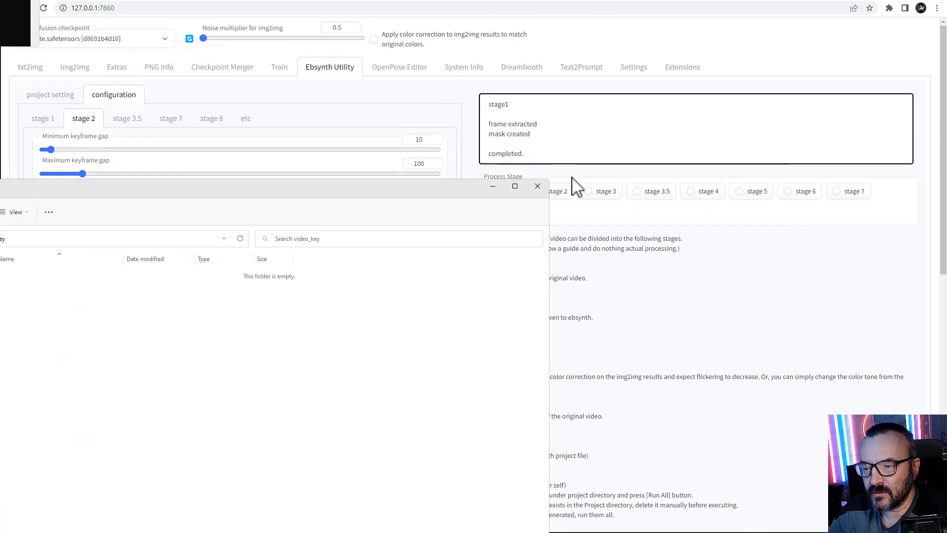
left_click(689, 274)
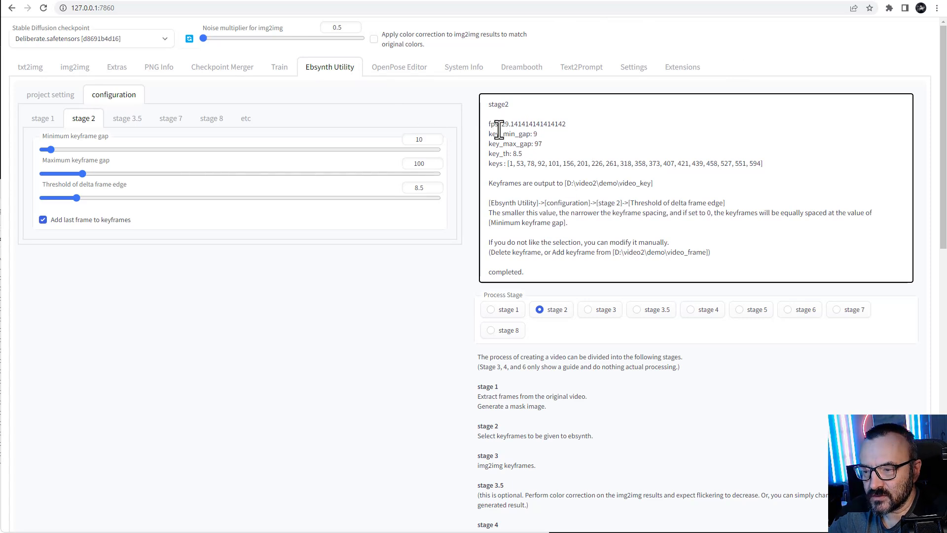
left_click_drag(502, 124, 583, 122)
left_click(587, 131)
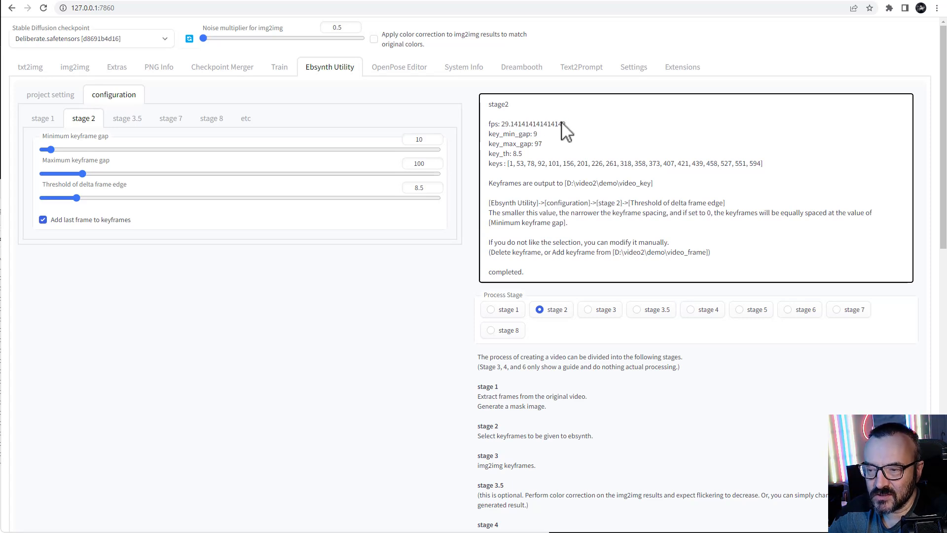
double_click(539, 144)
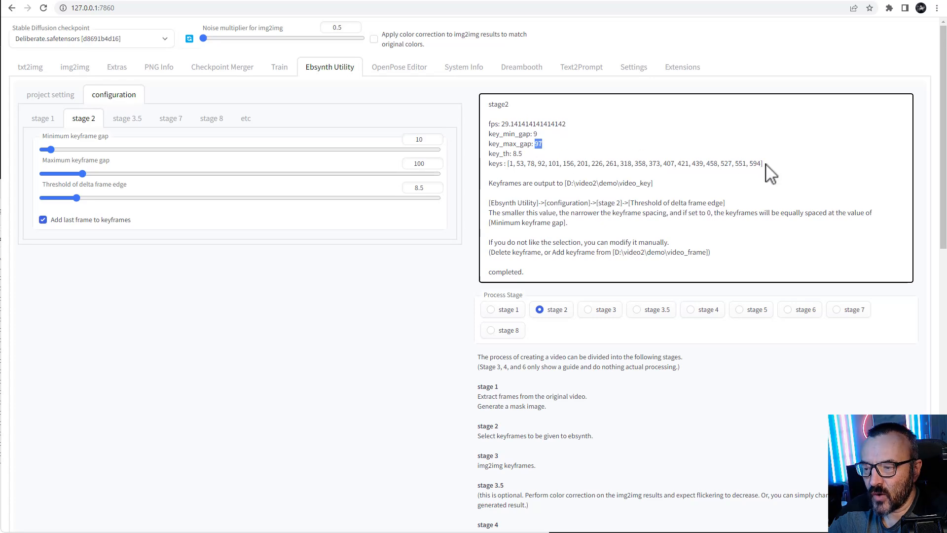
Bring the demo project's video_key folder into full view and examine the selected keyframes as extra large icons.
left_click(2, 197)
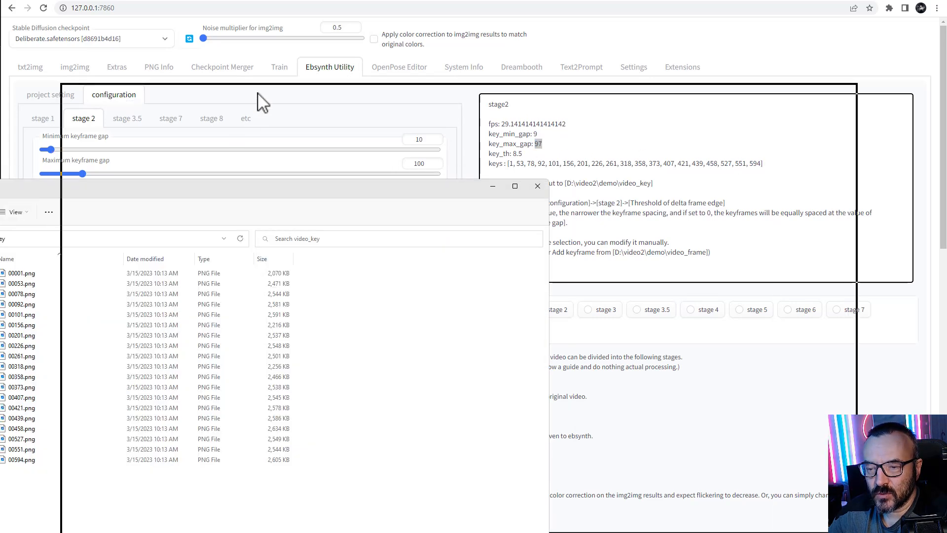
left_click_drag(236, 27, 236, 34)
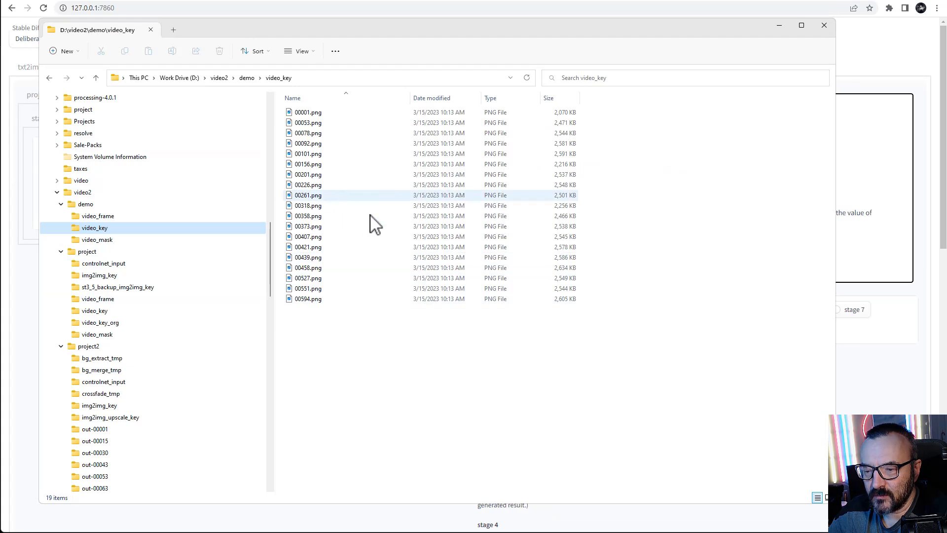
left_click(827, 497)
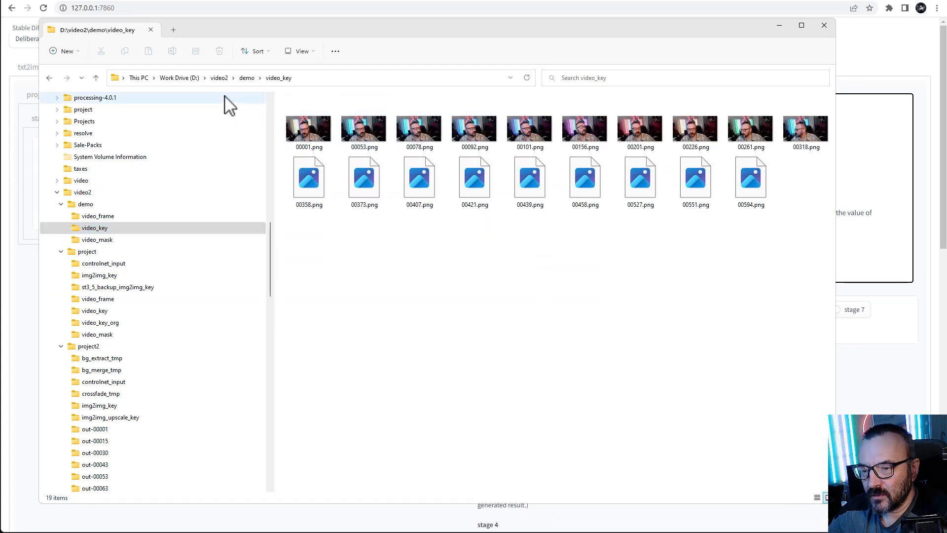
left_click(305, 53)
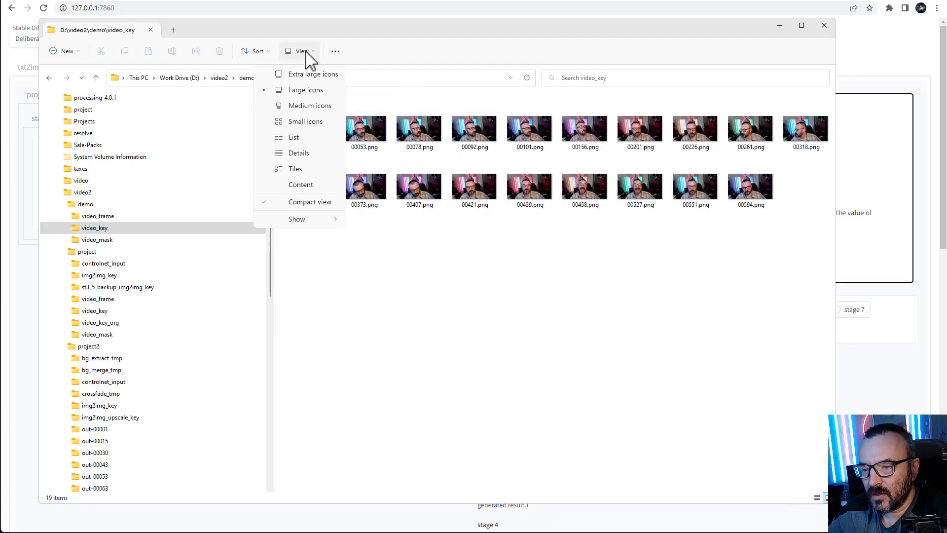
left_click(290, 77)
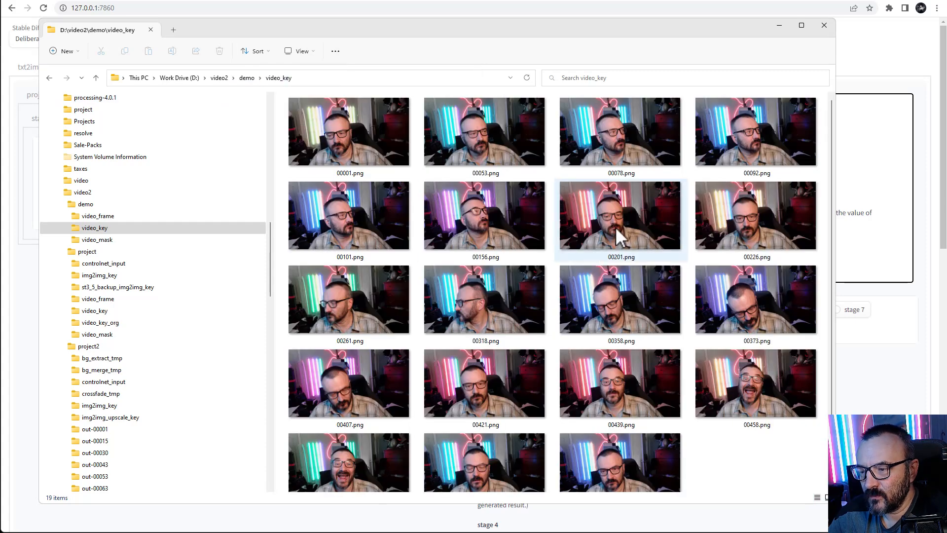
scroll(703, 362, "down", 1)
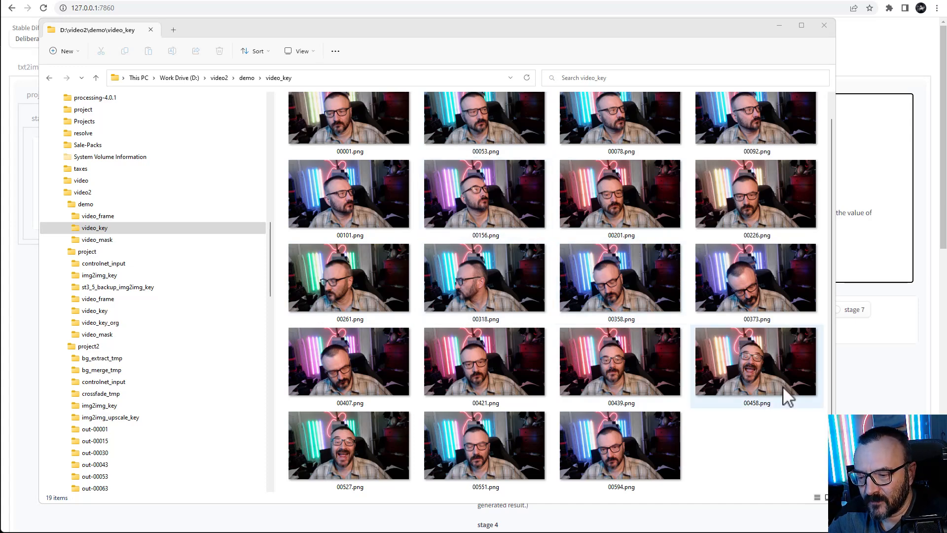
Open the demo project's video_frame folder with extra large icons and browse the extracted frames.
left_click(98, 217)
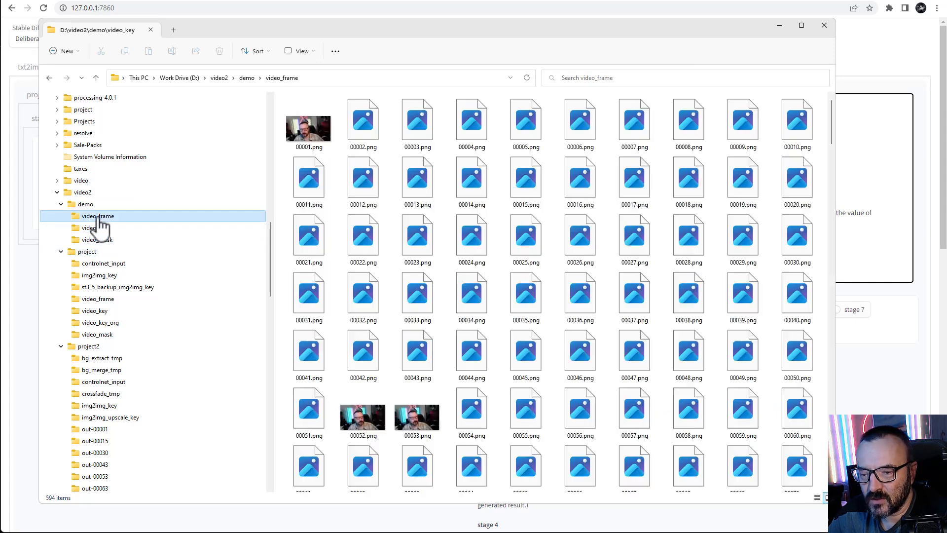
left_click(304, 51)
left_click(304, 77)
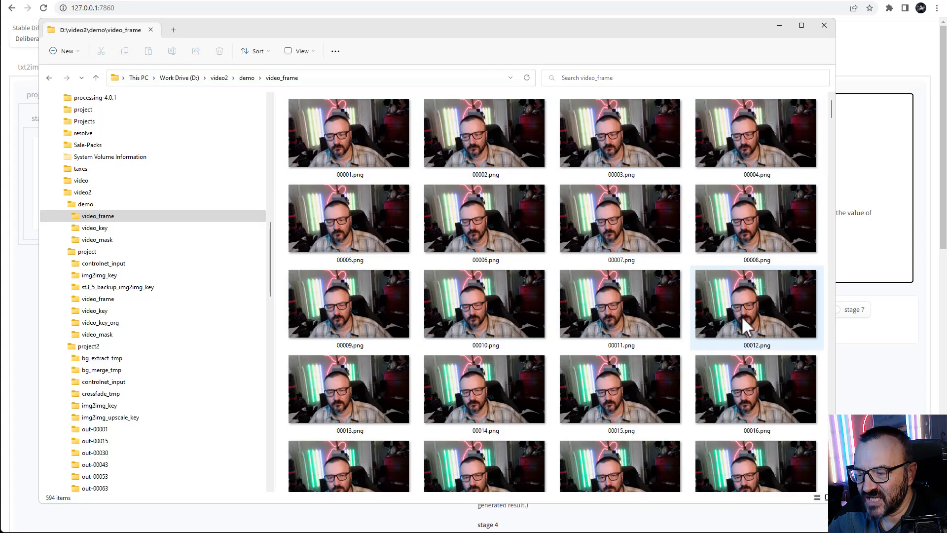
scroll(618, 233, "down", 10)
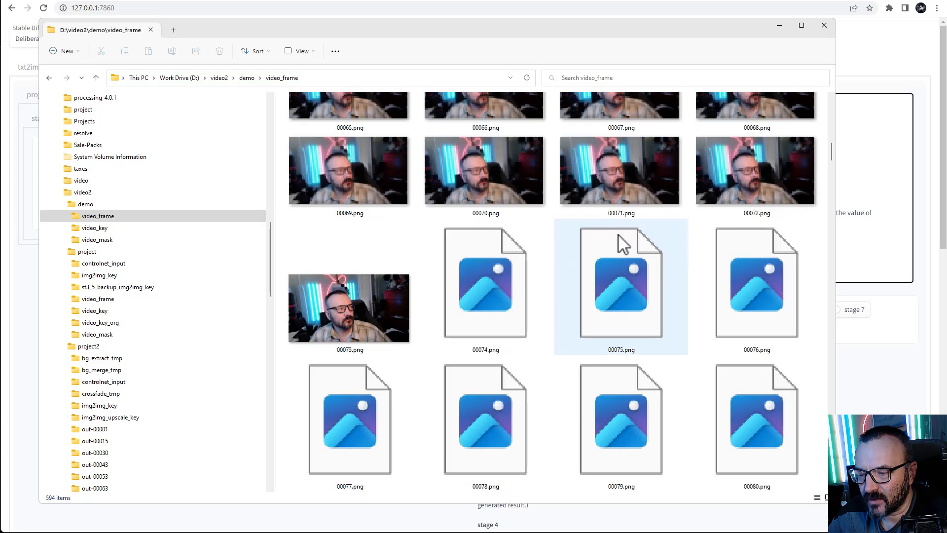
scroll(617, 246, "up", 3)
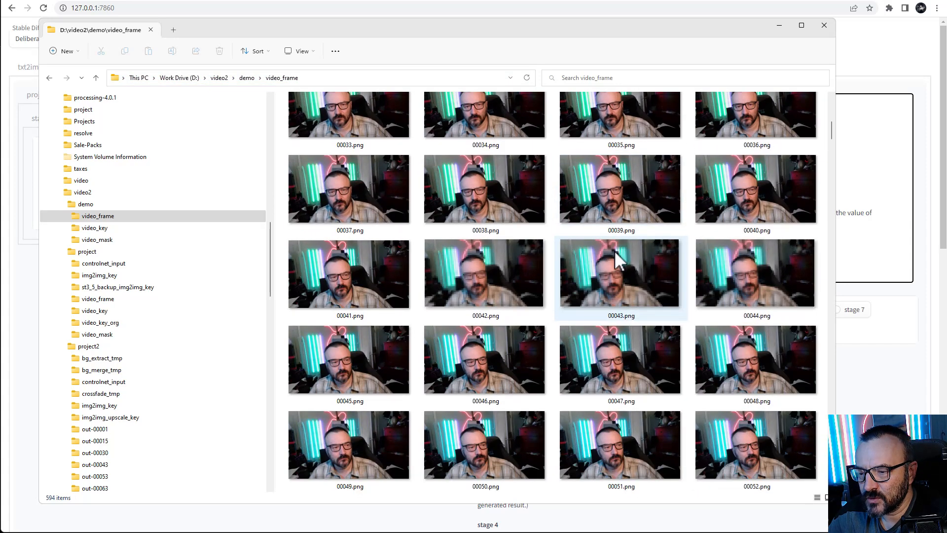
scroll(609, 254, "down", 9)
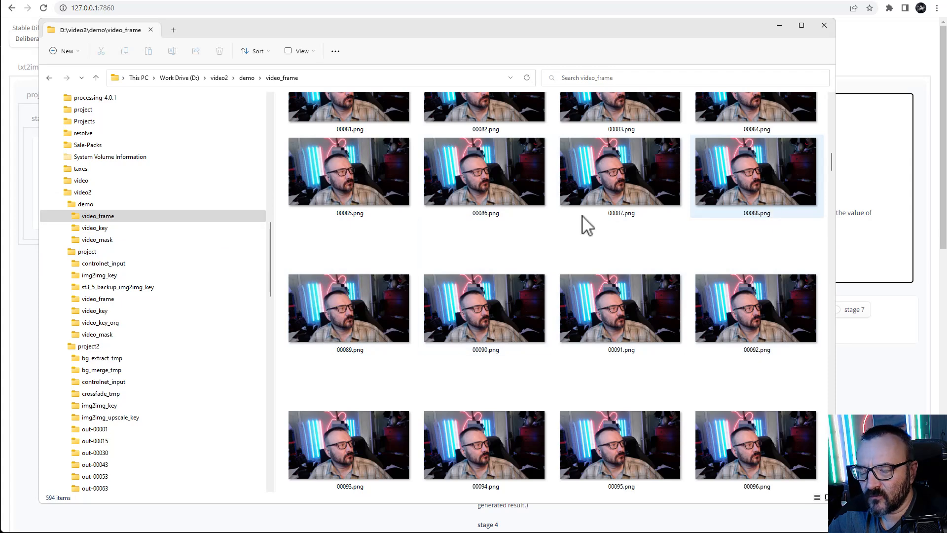
Return to the video_key folder, show it with extra large icons and look for gaps between the keyframes.
left_click(106, 228)
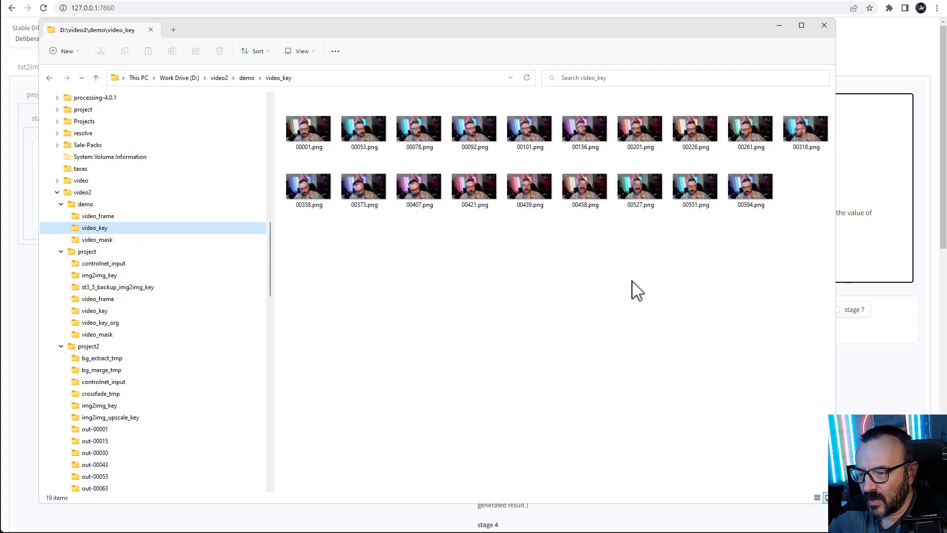
left_click(308, 51)
left_click(296, 88)
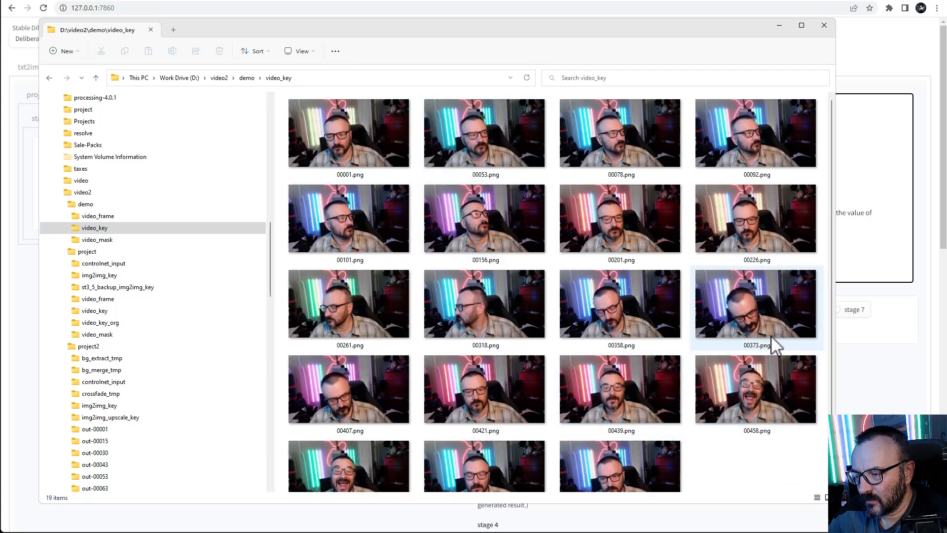
scroll(371, 387, "down", 1)
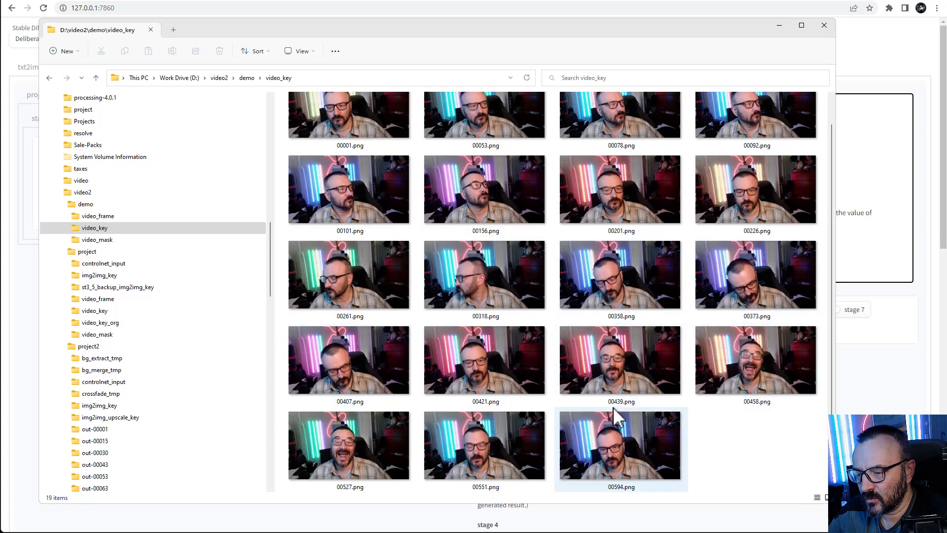
scroll(614, 407, "up", 1)
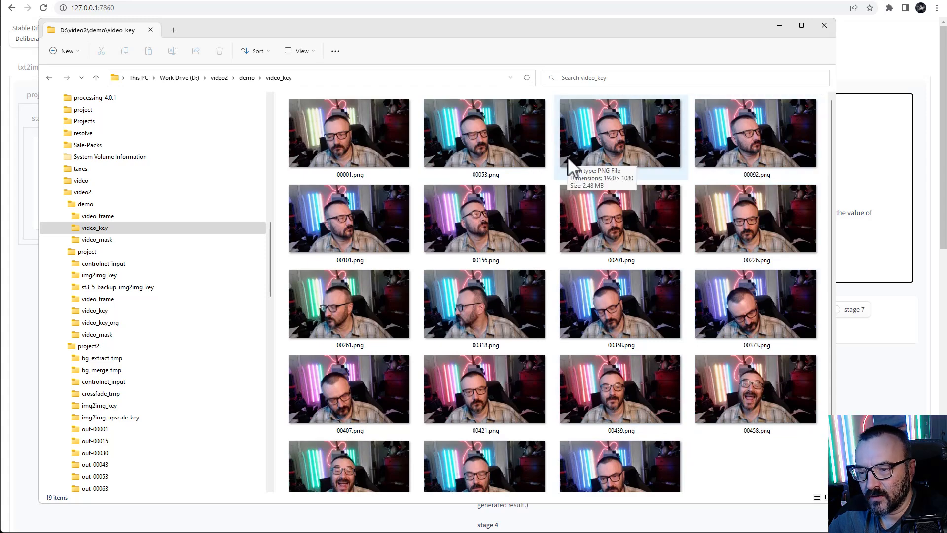
Copy frame 00043.png from the video_frame folder into the demo project's video_key folder.
left_click(114, 217)
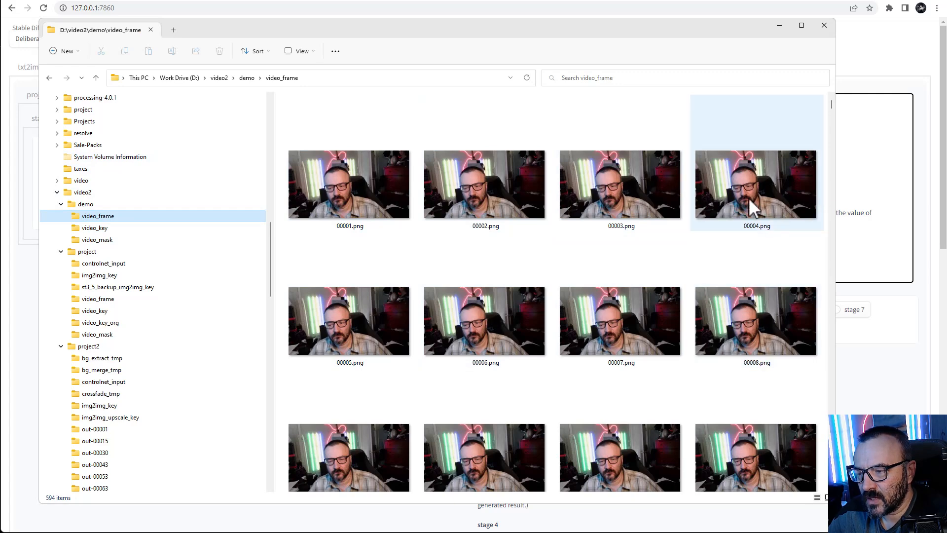
scroll(550, 226, "down", 3)
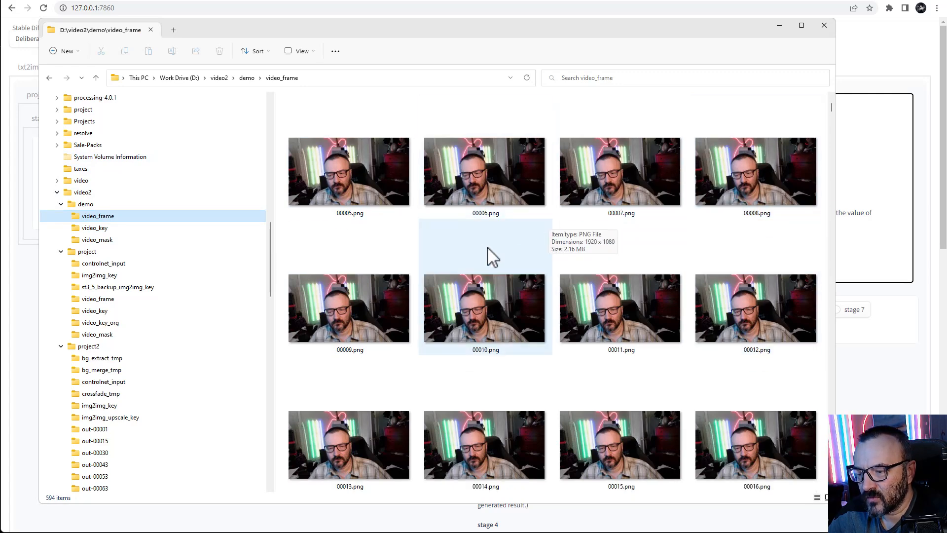
scroll(487, 255, "down", 1)
scroll(483, 256, "down", 4)
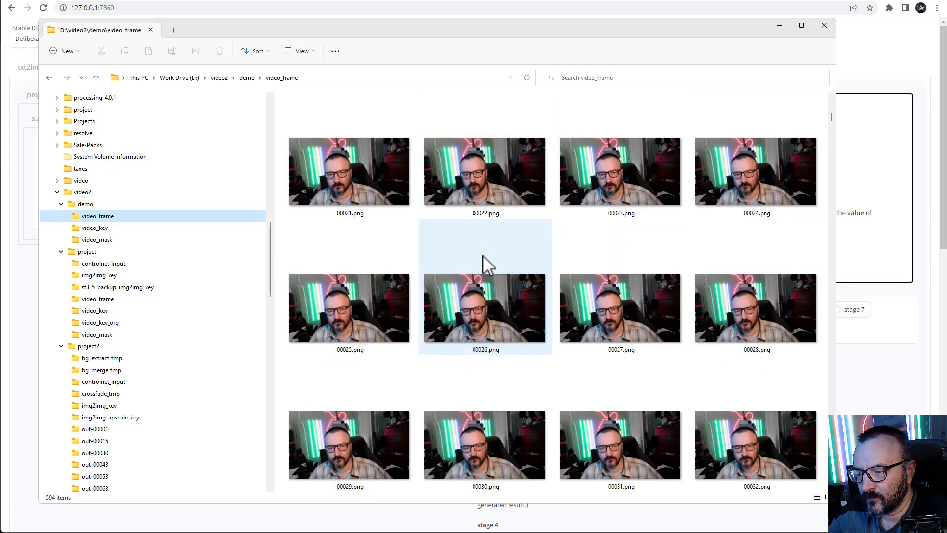
scroll(483, 256, "down", 2)
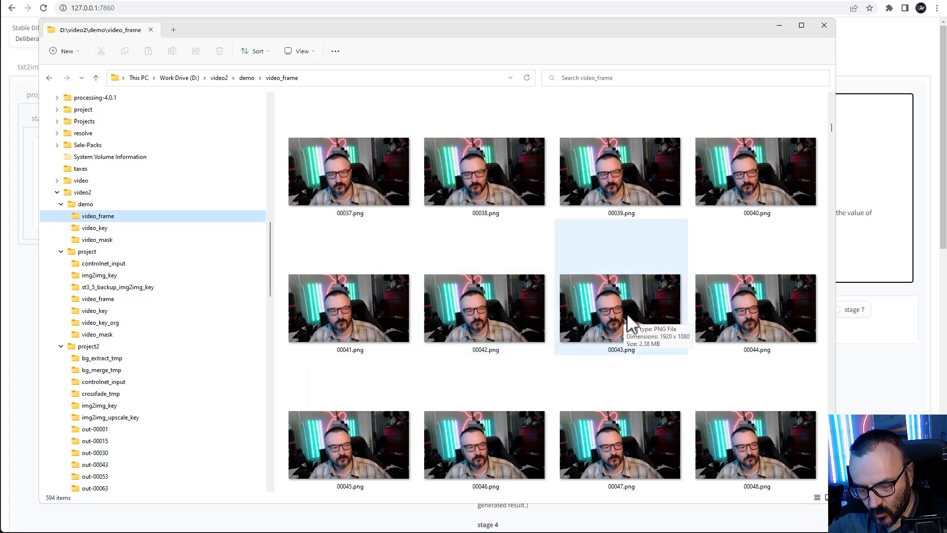
left_click_drag(626, 315, 126, 231)
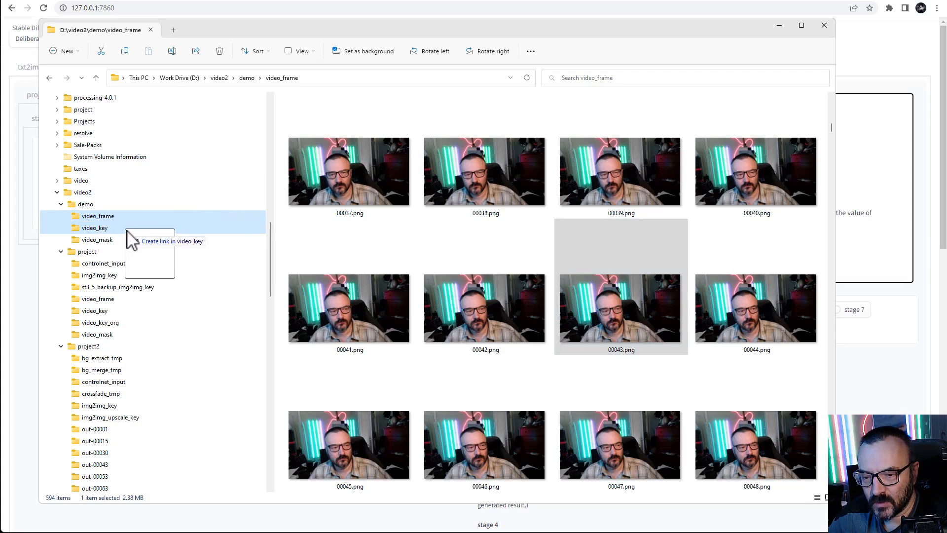
left_click_drag(127, 231, 126, 229)
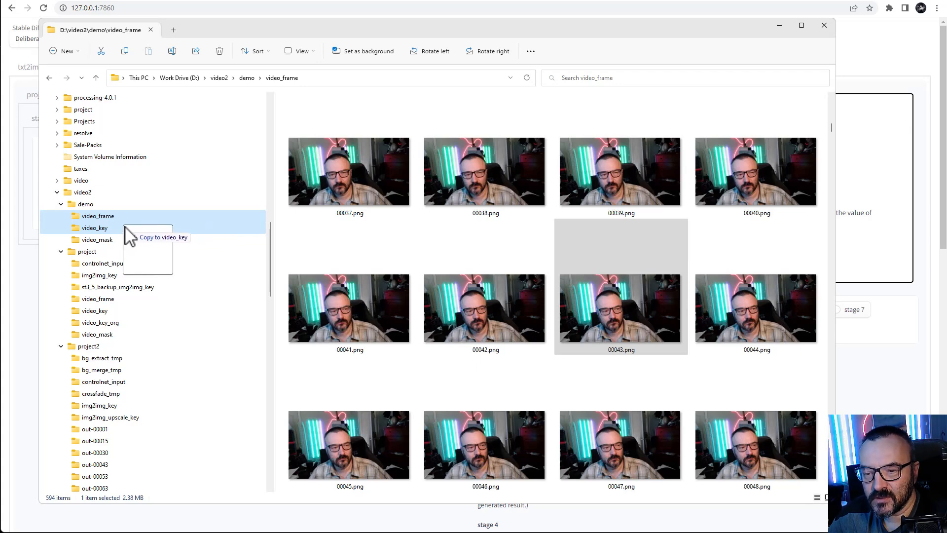
mouse_move(126, 229)
left_mouse_down()
mouse_move(121, 215)
mouse_move(124, 230)
left_mouse_up()
Copy frame 00072.png from video_frame into video_key as an additional keyframe.
scroll(726, 297, "down", 3)
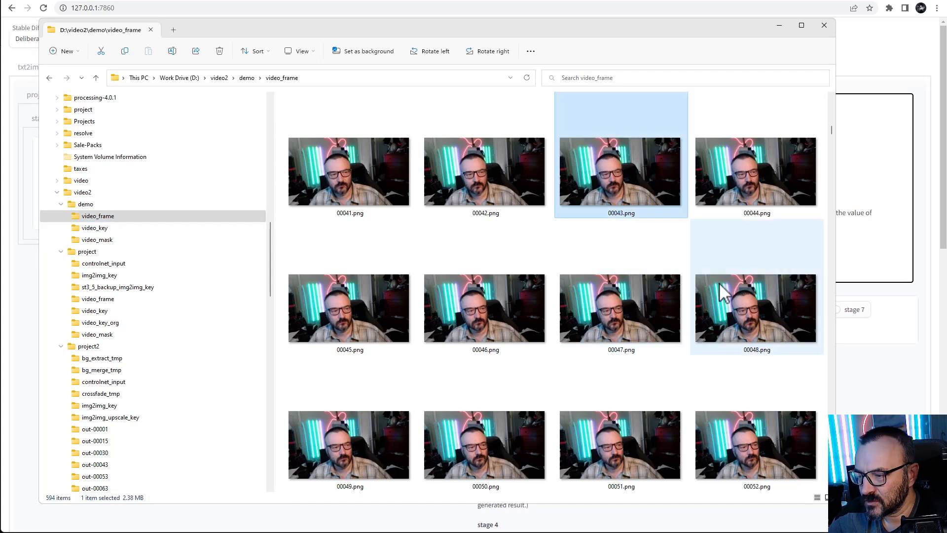
scroll(723, 296, "down", 4)
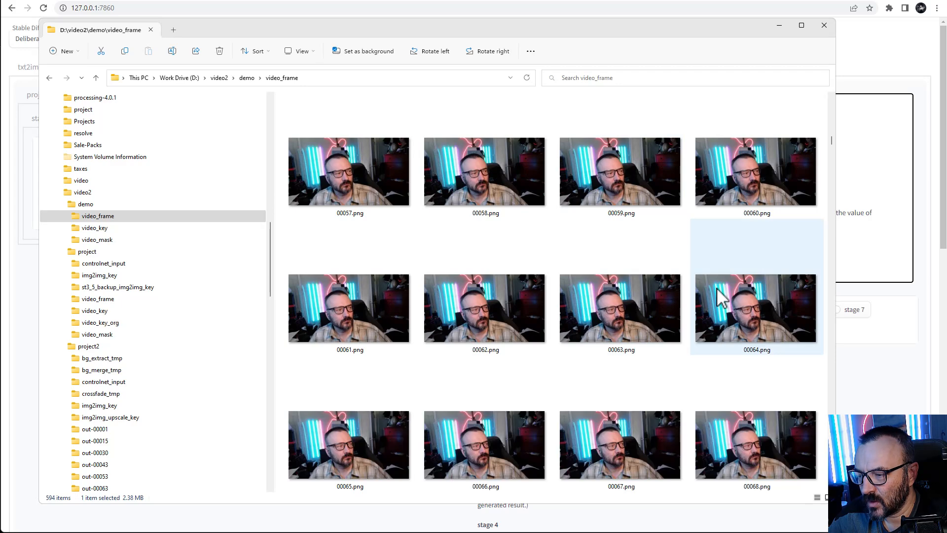
left_click(736, 298)
left_click_drag(771, 328, 155, 231)
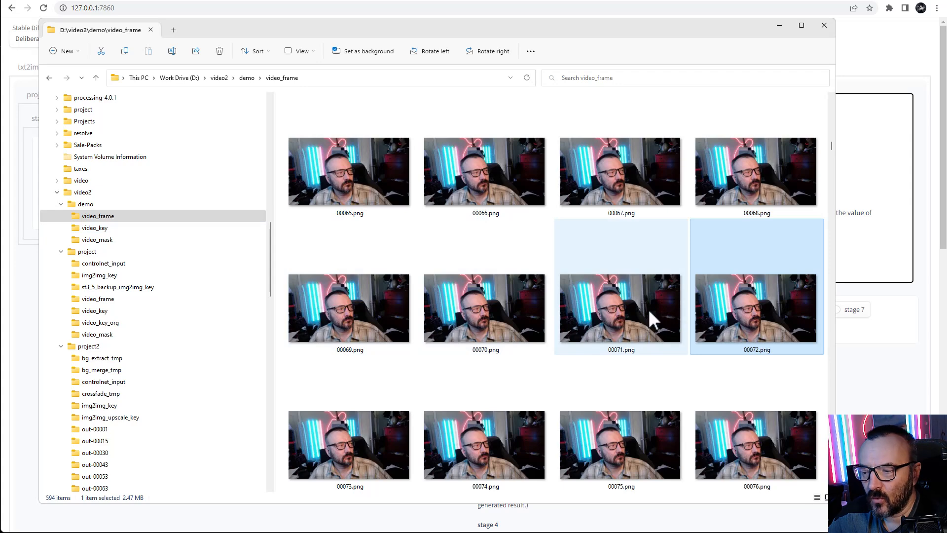
Add frame 00100.png to the keyframes by copying it from video_frame into video_key.
scroll(597, 310, "down", 2)
scroll(597, 311, "down", 5)
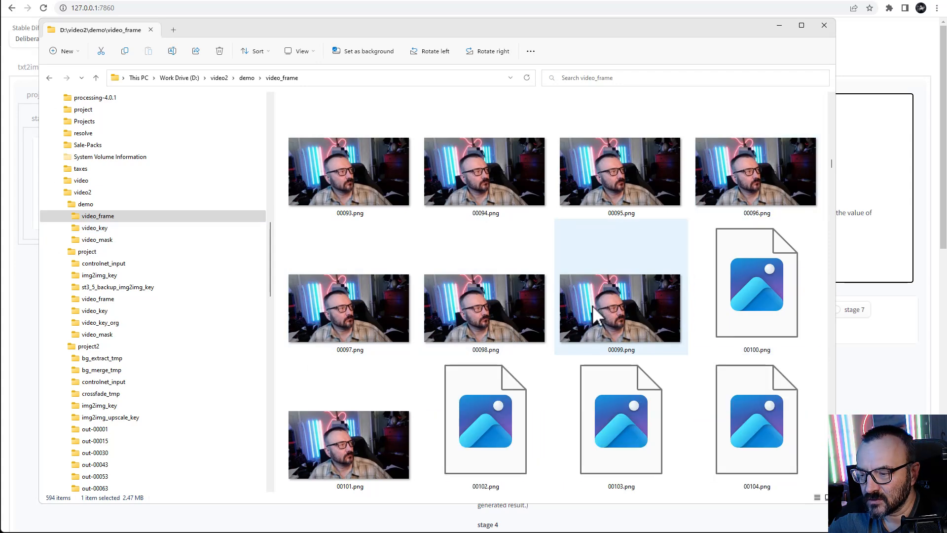
left_click_drag(770, 321, 153, 229)
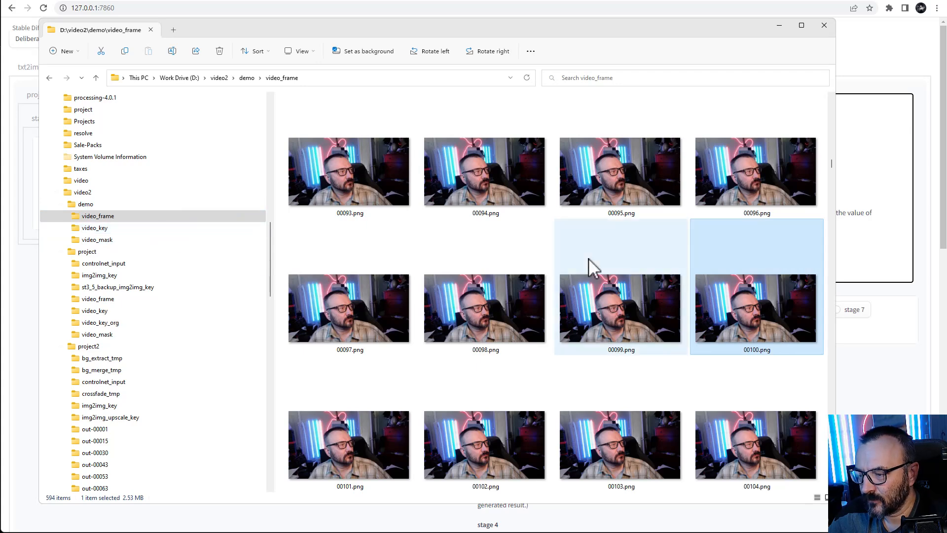
Copy frame 00132.png from video_frame into the demo project's video_key folder.
scroll(588, 260, "down", 3)
scroll(588, 258, "down", 3)
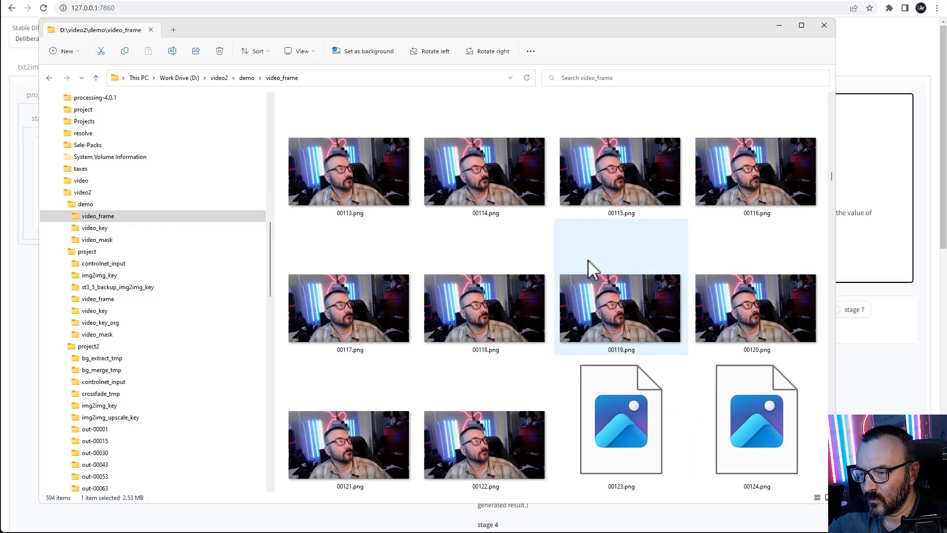
scroll(588, 259, "down", 2)
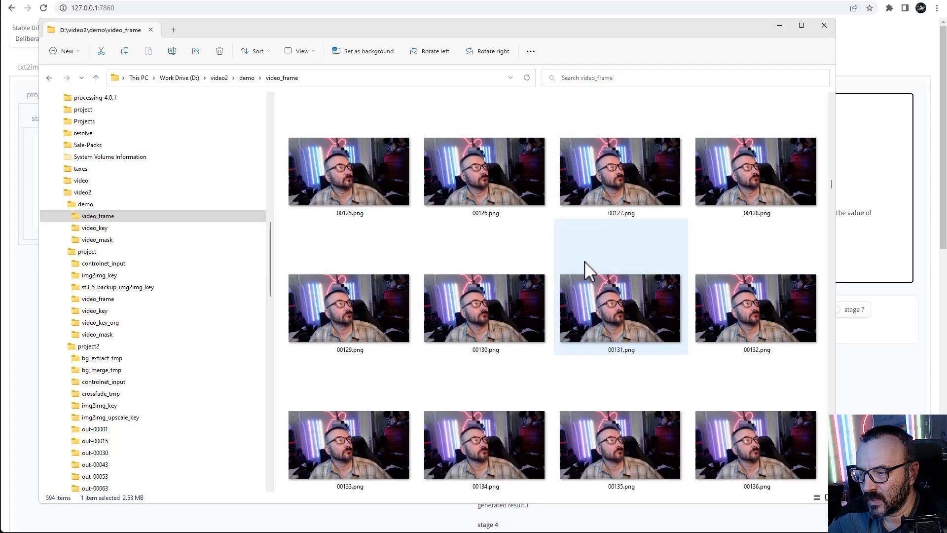
left_click_drag(772, 317, 173, 233)
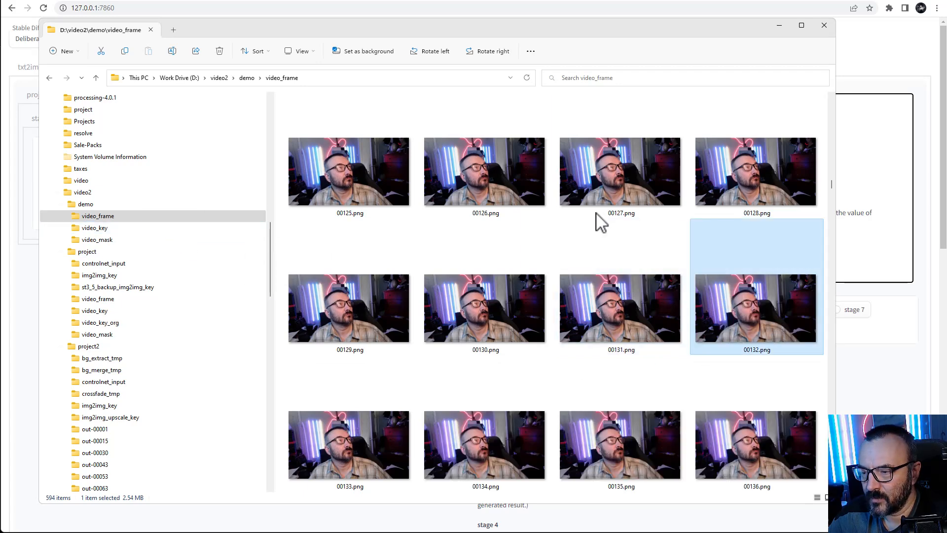
Copy frame 00190.png from the video_frame folder into the demo project's video_key folder.
scroll(599, 219, "down", 2)
scroll(602, 234, "down", 5)
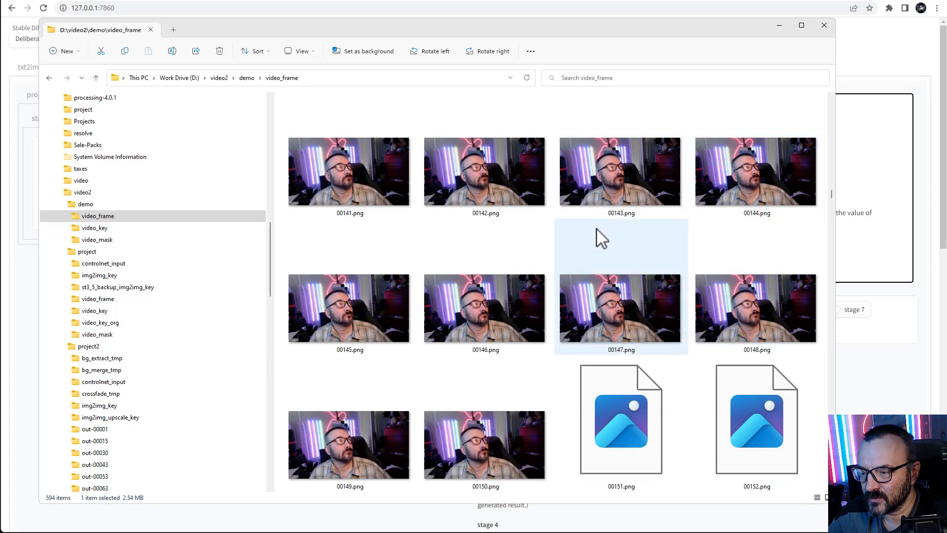
scroll(600, 244, "down", 6)
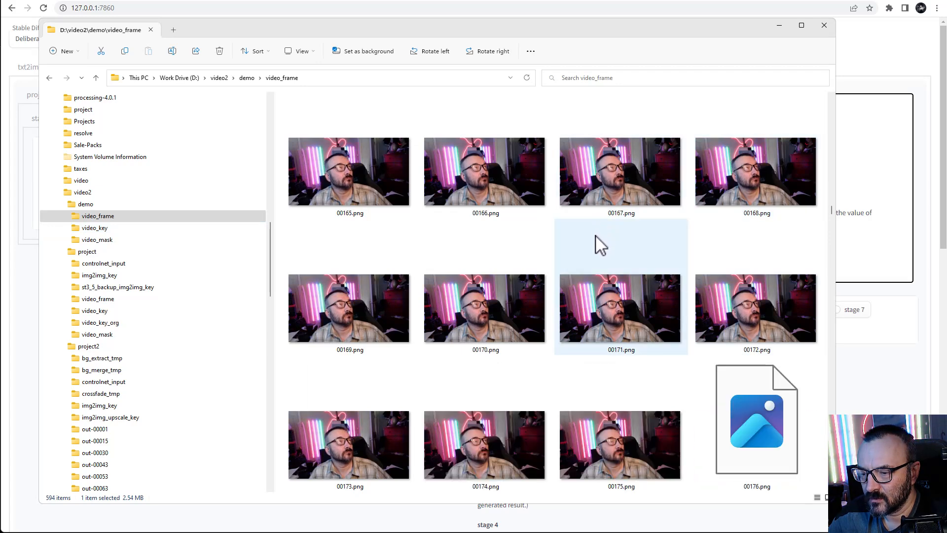
scroll(601, 247, "down", 3)
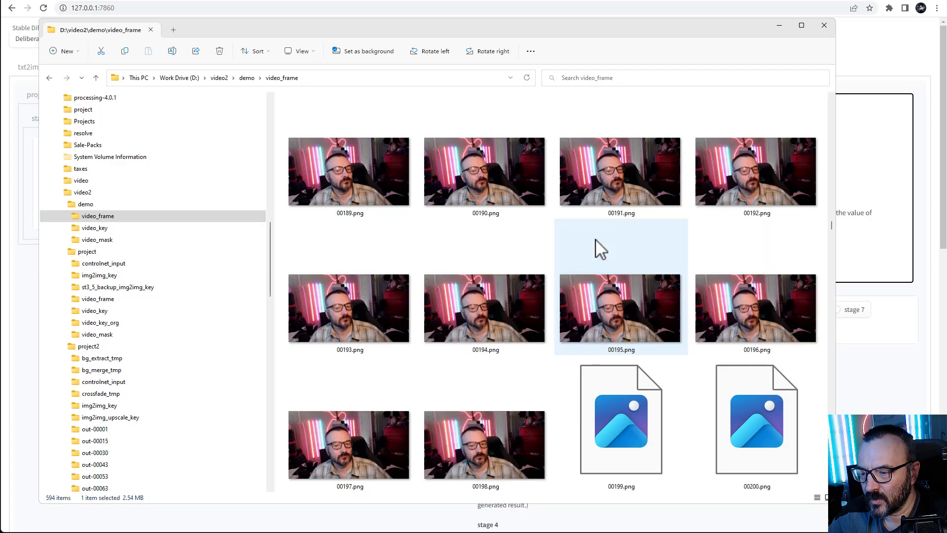
left_click_drag(531, 185, 160, 236)
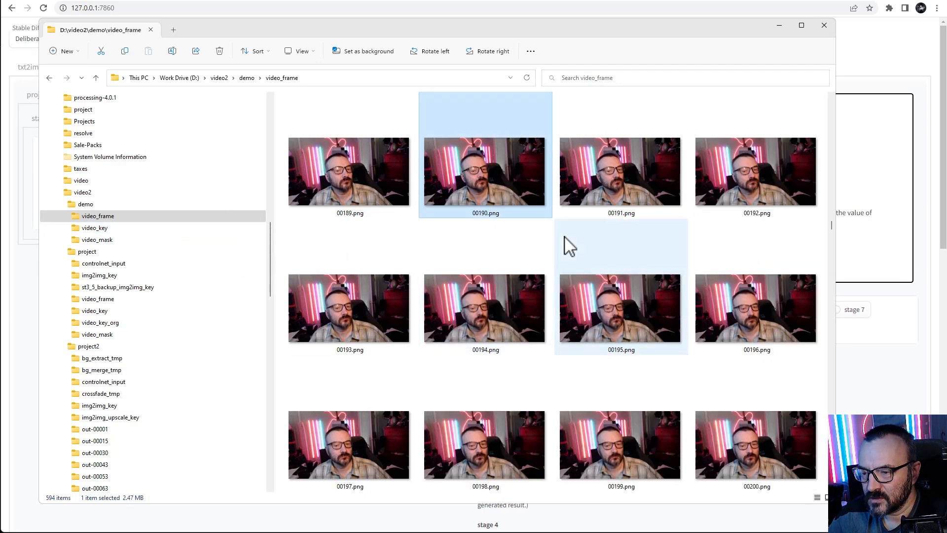
Copy an additional frame near 00215.png from video_frame into the demo project's video_key folder.
scroll(567, 246, "down", 2)
scroll(568, 246, "down", 4)
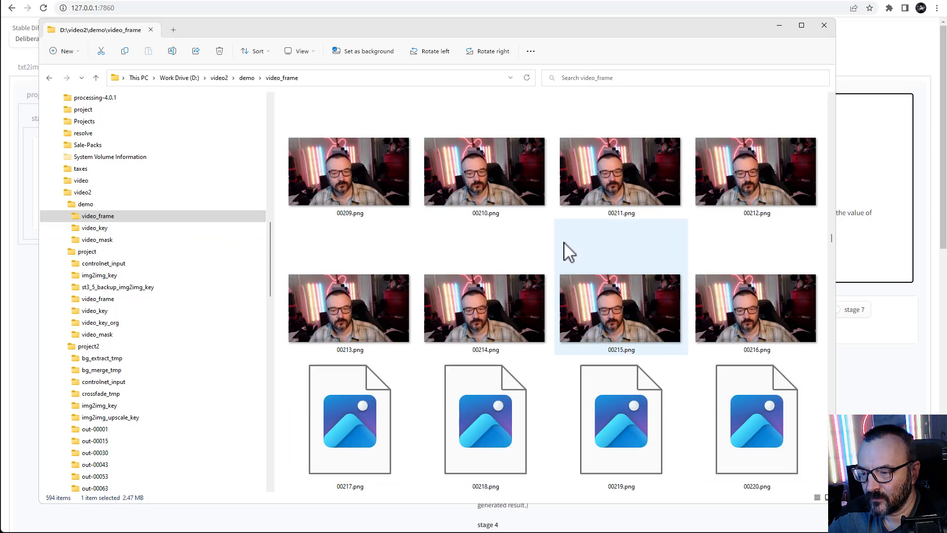
left_click_drag(636, 318, 198, 232)
Add frame 00255.png to the keyframes by copying it from video_frame into video_key.
scroll(558, 245, "down", 6)
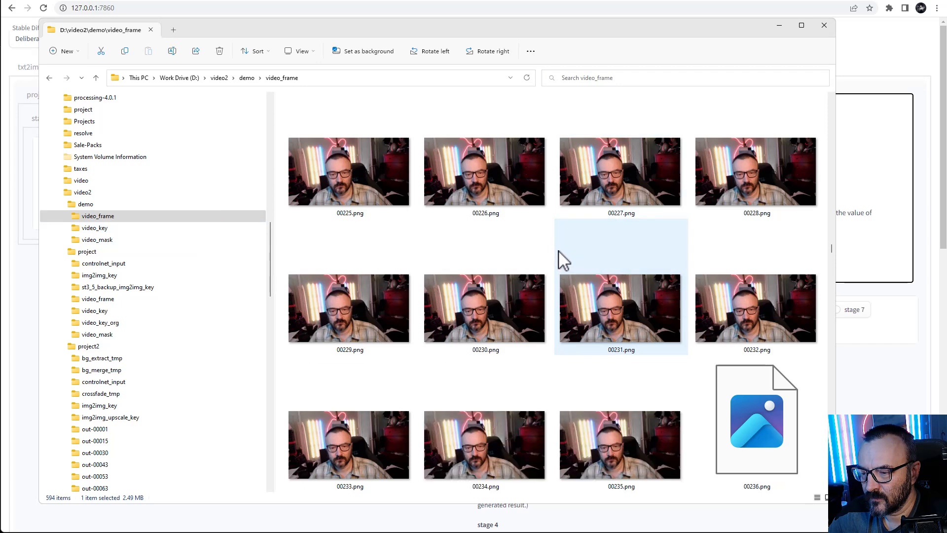
scroll(558, 252, "down", 3)
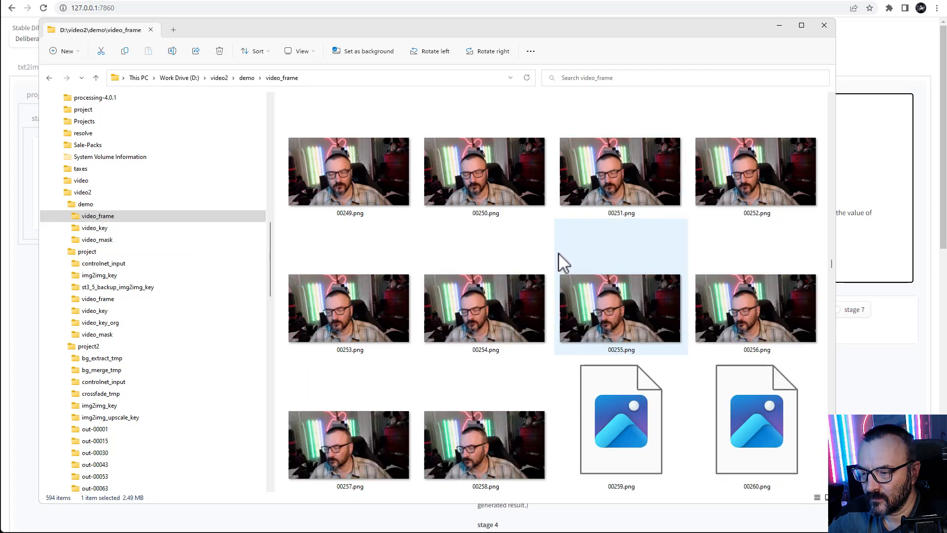
left_click_drag(630, 316, 165, 230)
Copy frame 00283.png from video_frame into video_key as an extra keyframe.
scroll(556, 271, "down", 3)
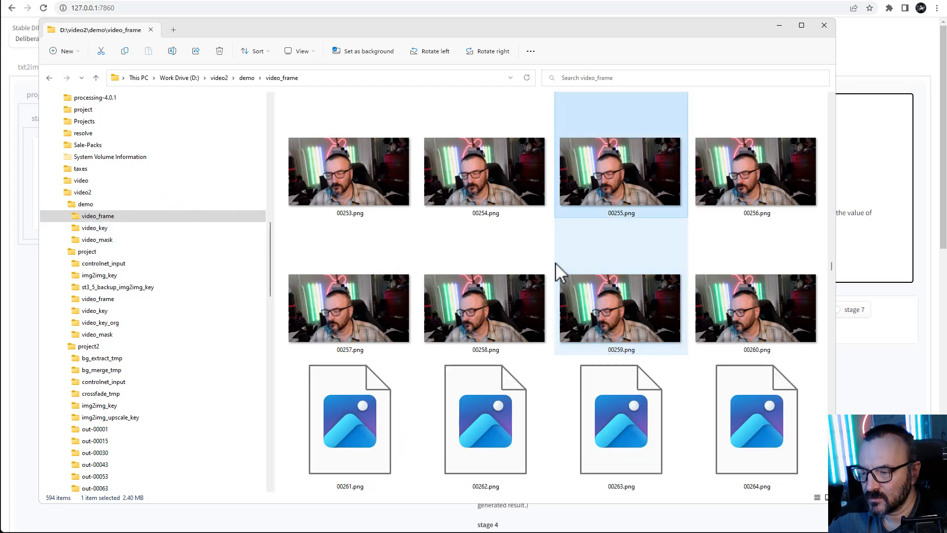
scroll(556, 273, "down", 4)
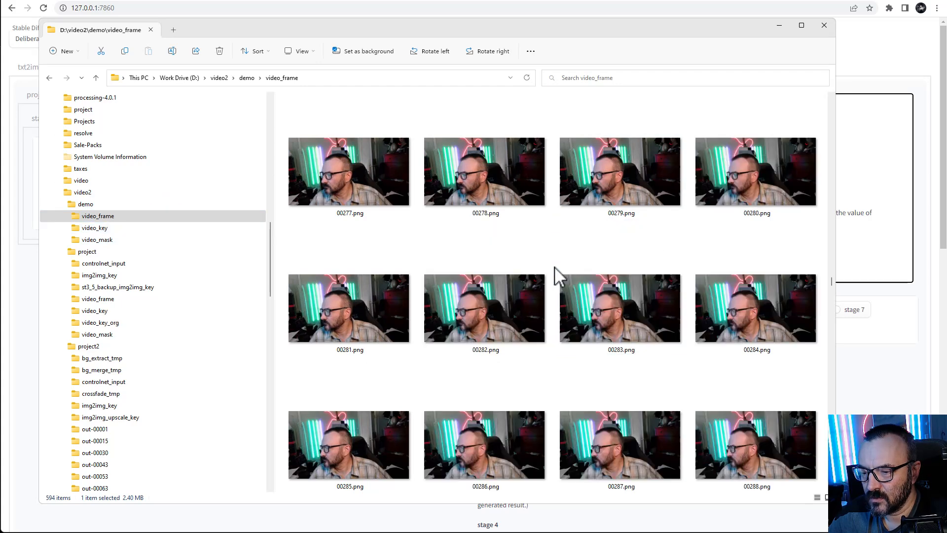
left_click(622, 301)
left_click_drag(265, 299, 169, 231)
Copy frame 00308.png from video_frame into the demo project's video_key folder.
scroll(604, 302, "down", 1)
scroll(604, 302, "down", 5)
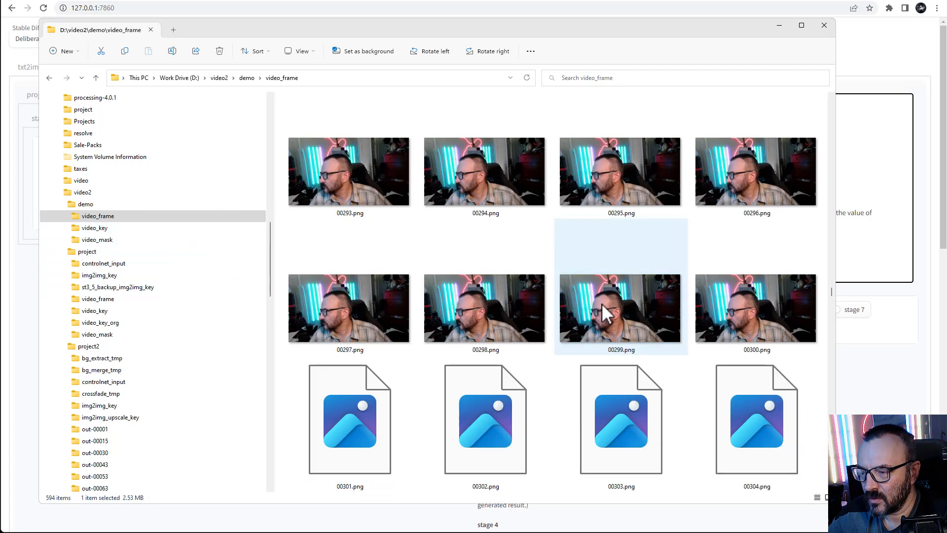
left_click_drag(750, 317, 145, 231)
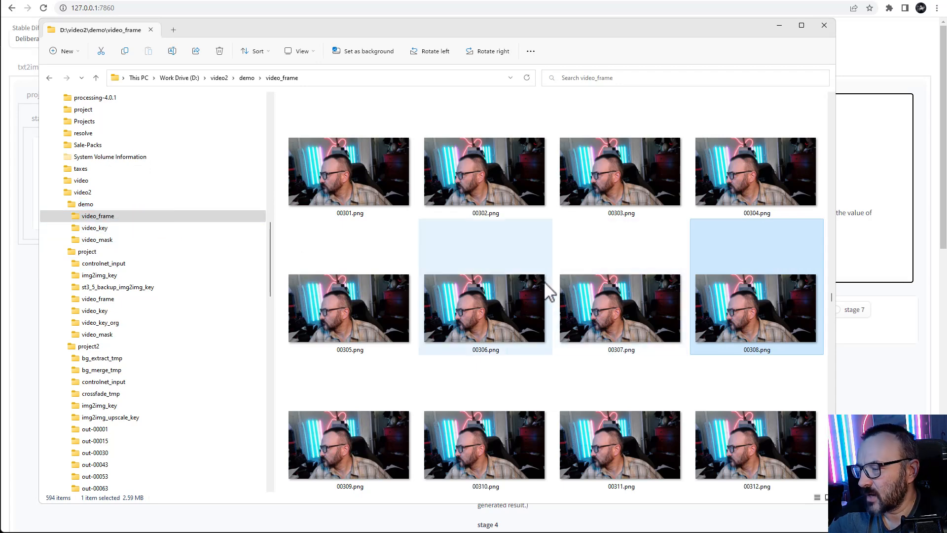
Add frame 00352.png to the demo project's keyframes by copying it from video_frame into video_key.
scroll(544, 281, "down", 3)
scroll(543, 284, "down", 7)
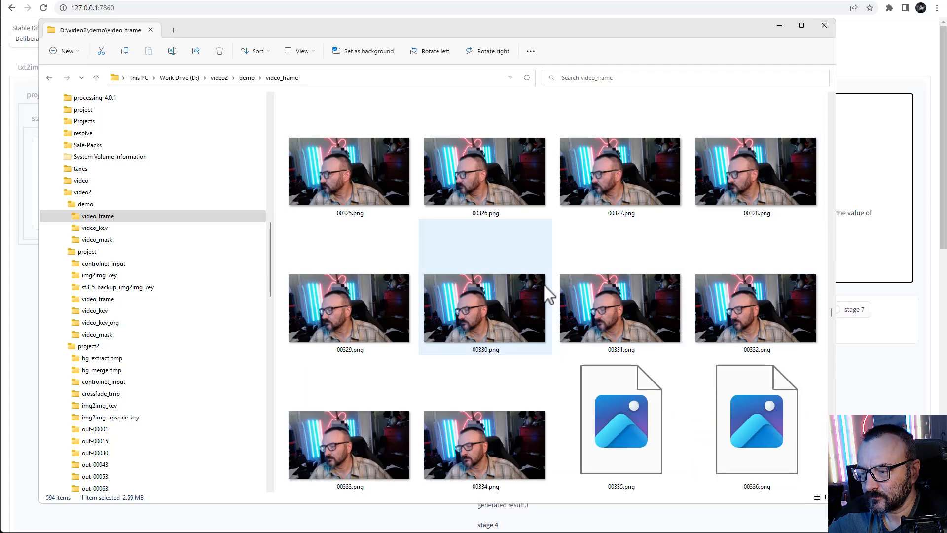
scroll(543, 284, "down", 2)
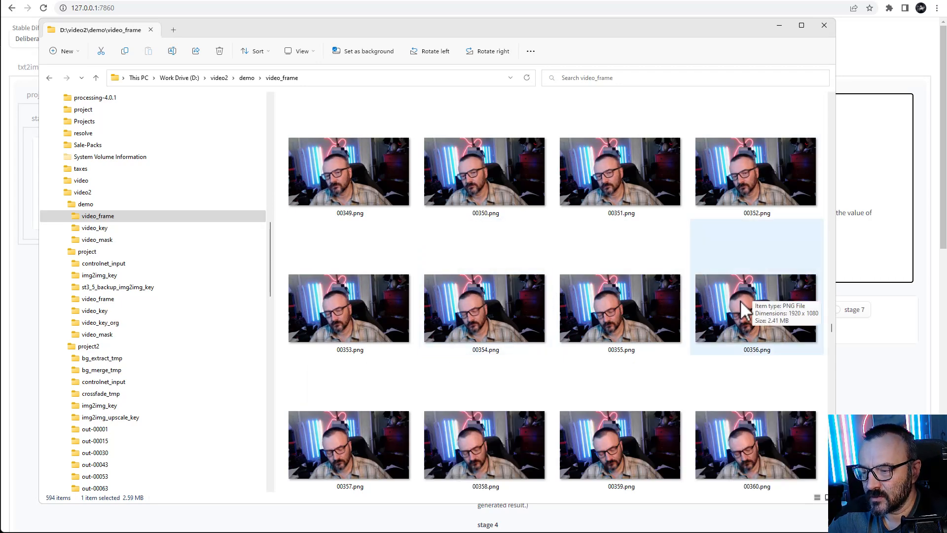
left_click_drag(752, 180, 151, 228)
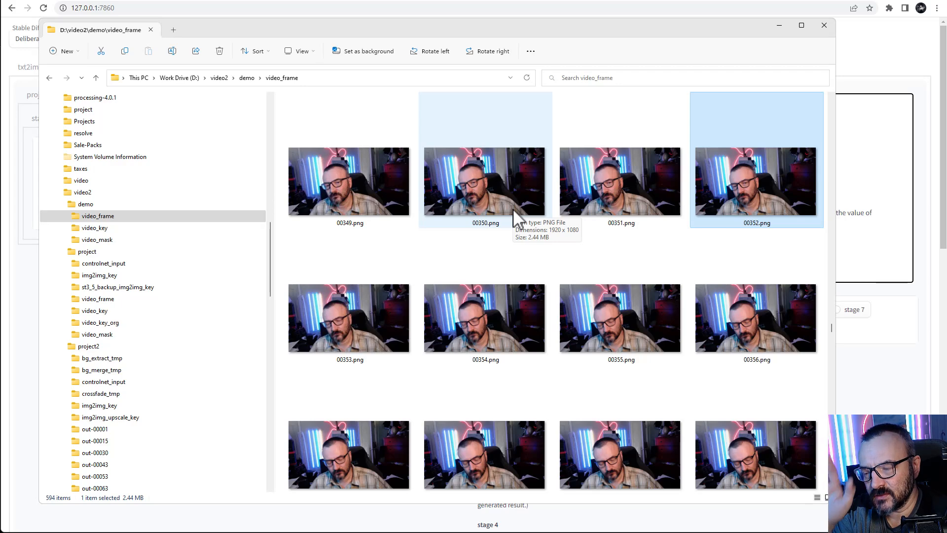
Copy frames 00360.png and 00380.png from video_frame into video_key to cover the downward head tilt.
scroll(482, 377, "down", 3)
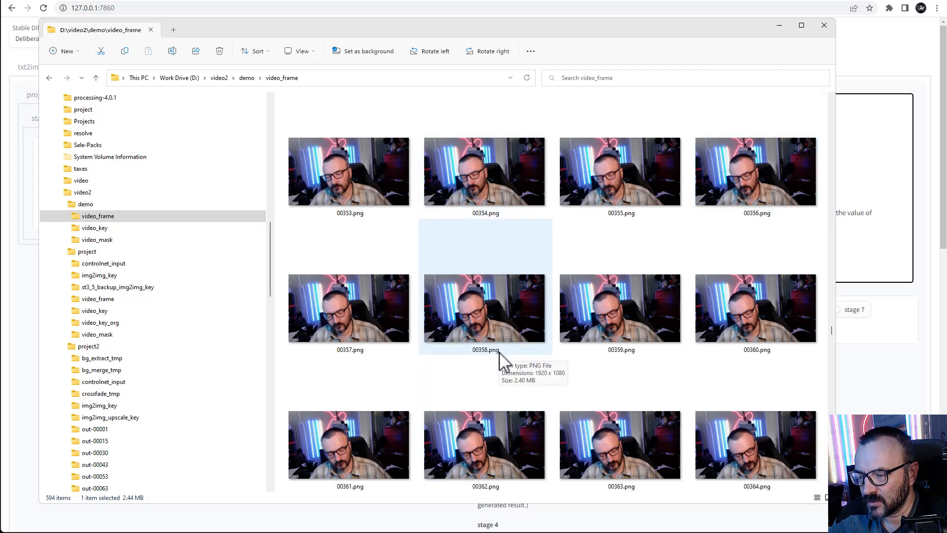
left_click_drag(766, 324, 383, 260)
scroll(612, 315, "down", 5)
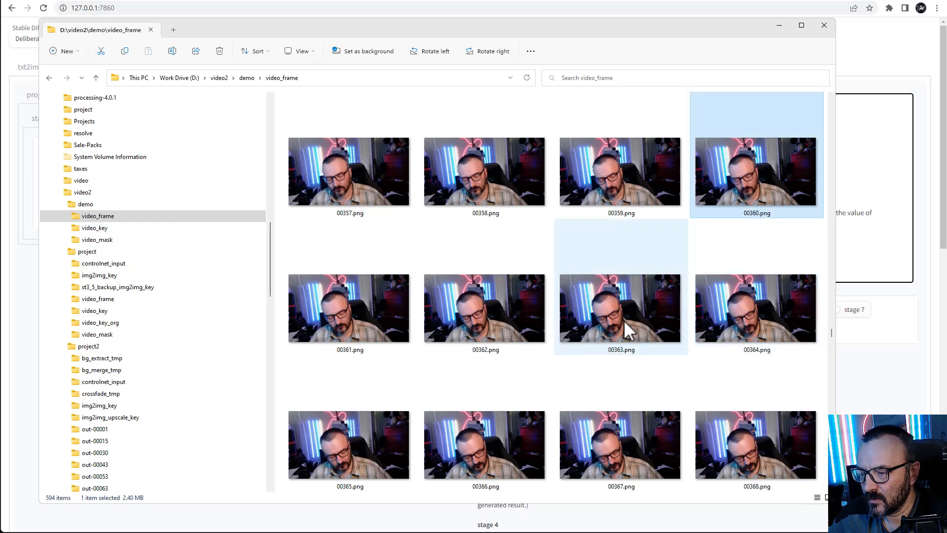
scroll(627, 336, "down", 1)
left_click_drag(736, 306, 177, 239)
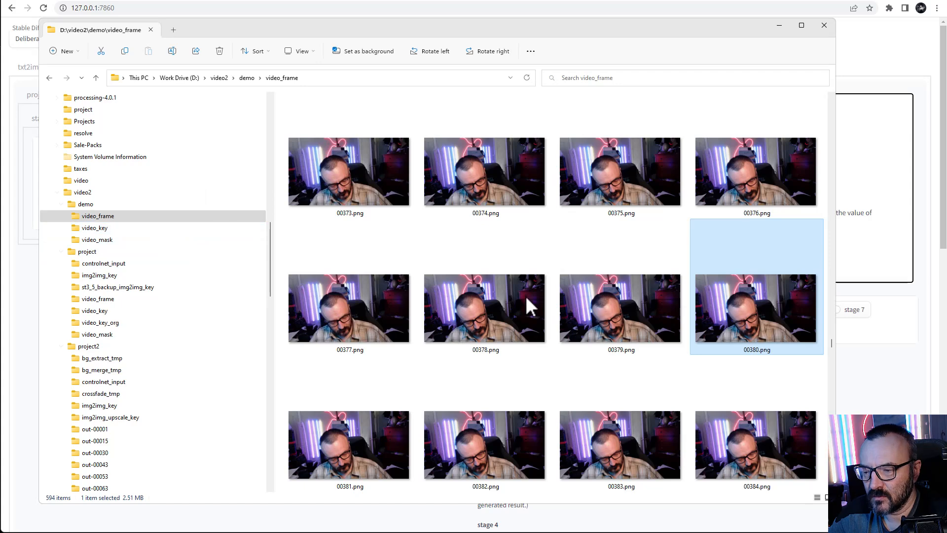
Copy frame 00427.png, with the head raised again, from video_frame into the demo project's video_key folder.
scroll(526, 296, "down", 2)
scroll(526, 299, "down", 7)
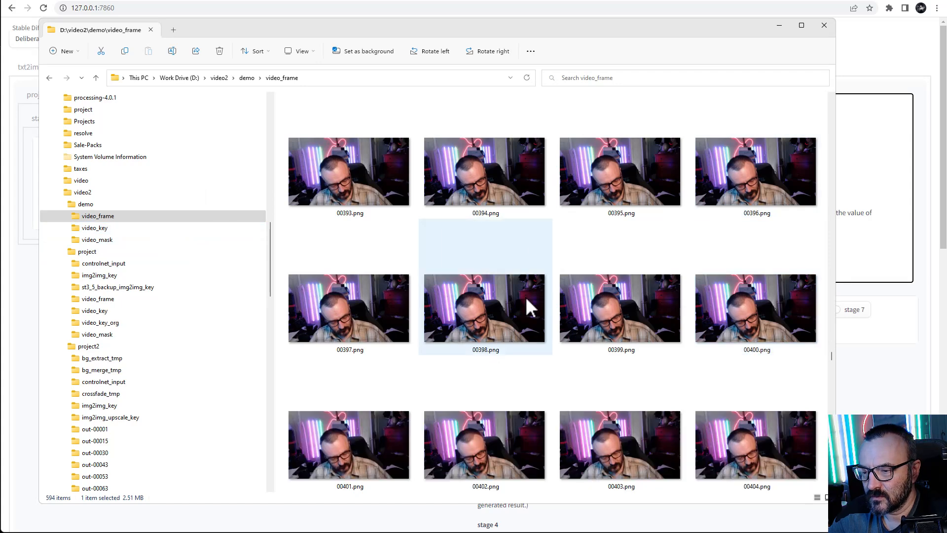
scroll(526, 300, "down", 3)
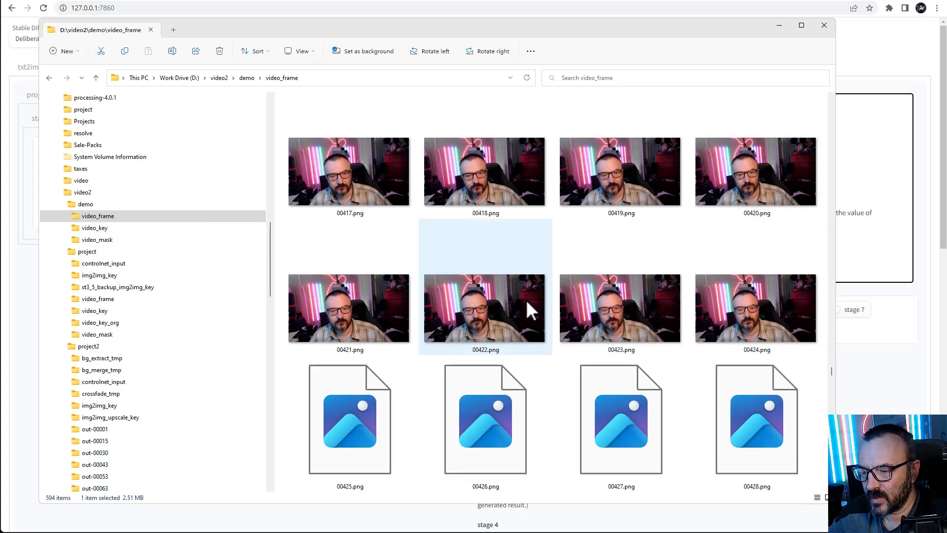
left_click_drag(600, 320, 213, 233)
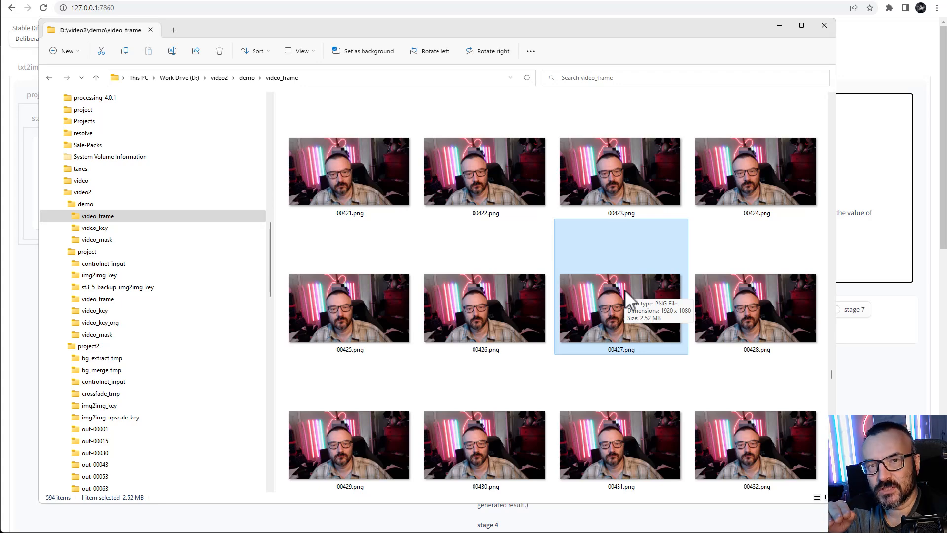
Copy the open-mouthed frame 00448.png from video_frame into video_key as an additional keyframe.
scroll(602, 299, "down", 5)
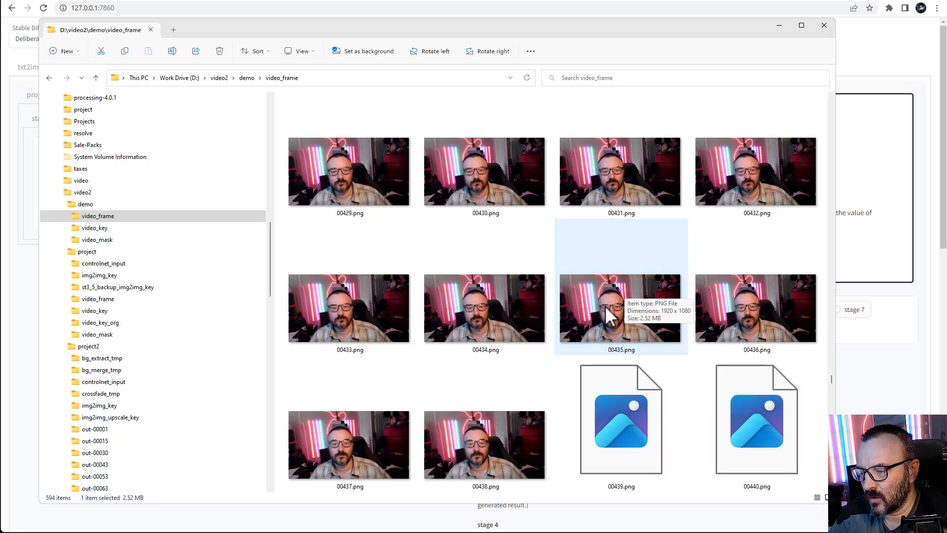
scroll(612, 333, "down", 1)
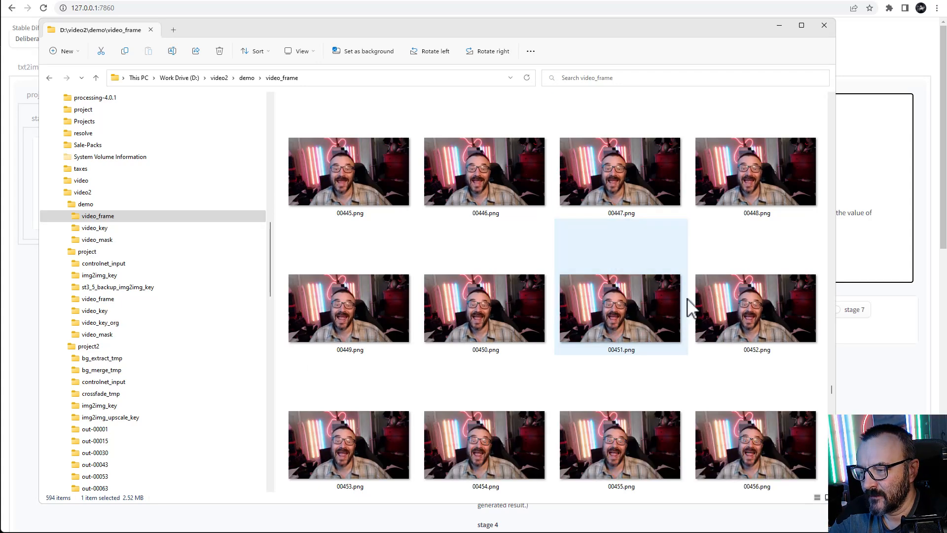
left_click_drag(768, 207, 156, 232)
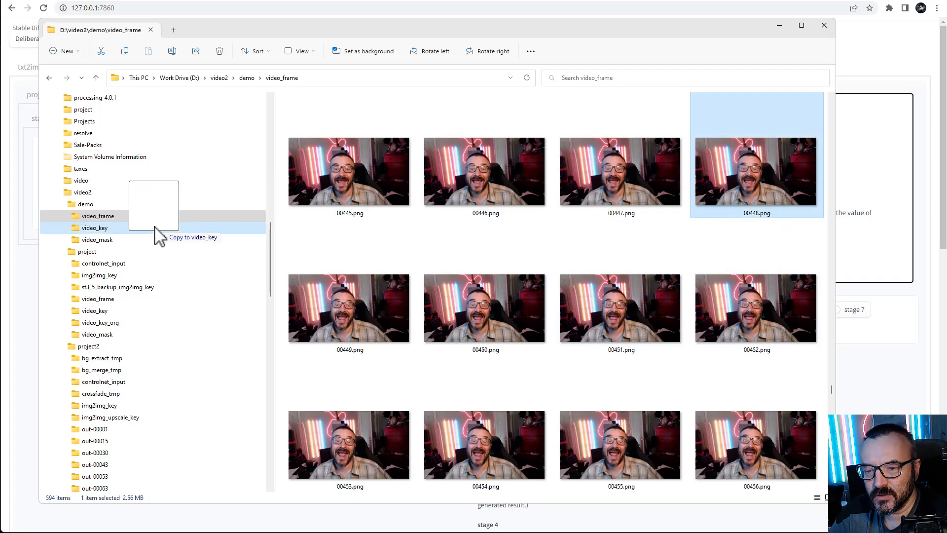
key("Escape")
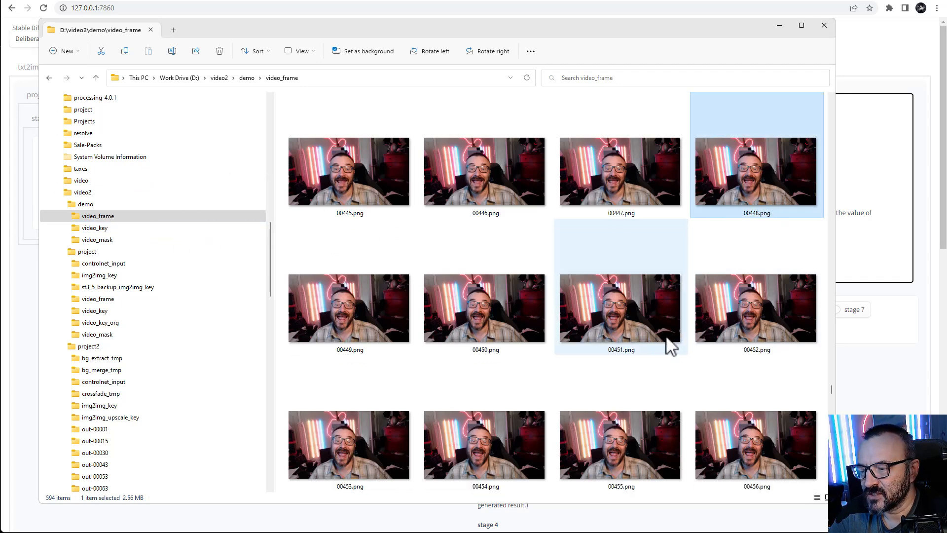
Add frames 00460.png and 00487.png to the keyframes by copying them from video_frame into video_key.
scroll(667, 338, "down", 2)
left_click_drag(765, 320, 169, 231)
scroll(608, 340, "down", 6)
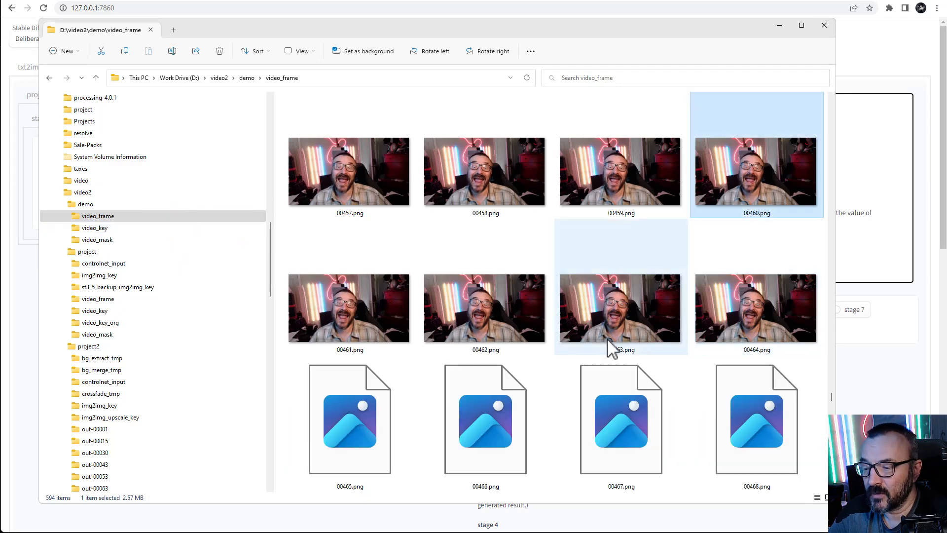
scroll(614, 346, "down", 1)
left_click_drag(625, 289, 201, 239)
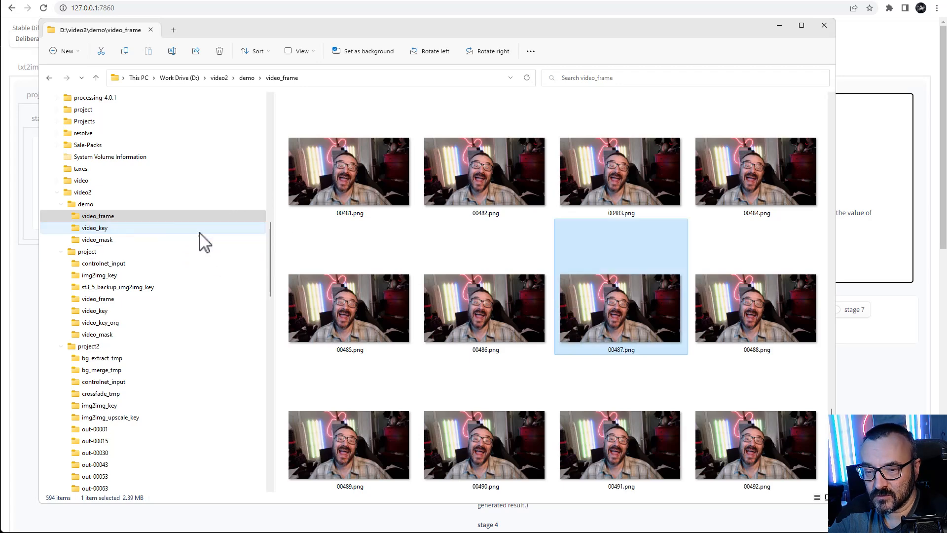
Copy another frame from the range between 00503.png and 00541.png in video_frame into video_key.
scroll(597, 339, "down", 2)
scroll(599, 351, "down", 9)
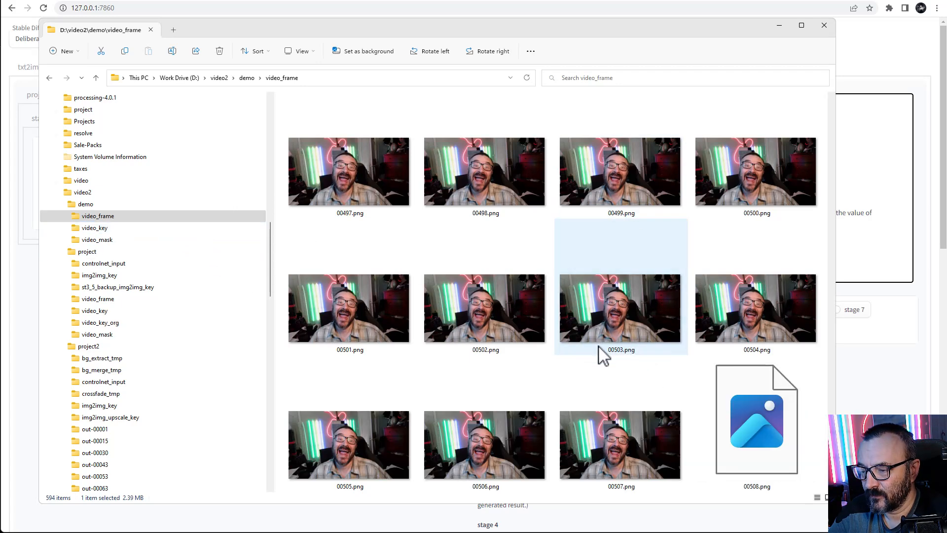
scroll(602, 328, "down", 1)
left_click_drag(626, 315, 126, 230)
Try to copy frame 00551.png from video_frame into video_key, and cancel replacing the existing file.
scroll(625, 321, "down", 1)
scroll(625, 326, "down", 3)
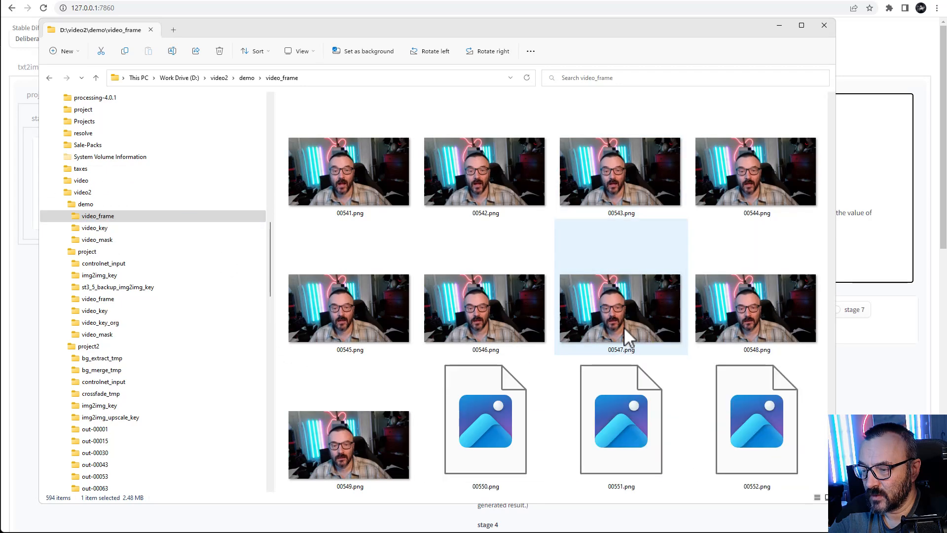
left_click_drag(625, 315, 180, 229)
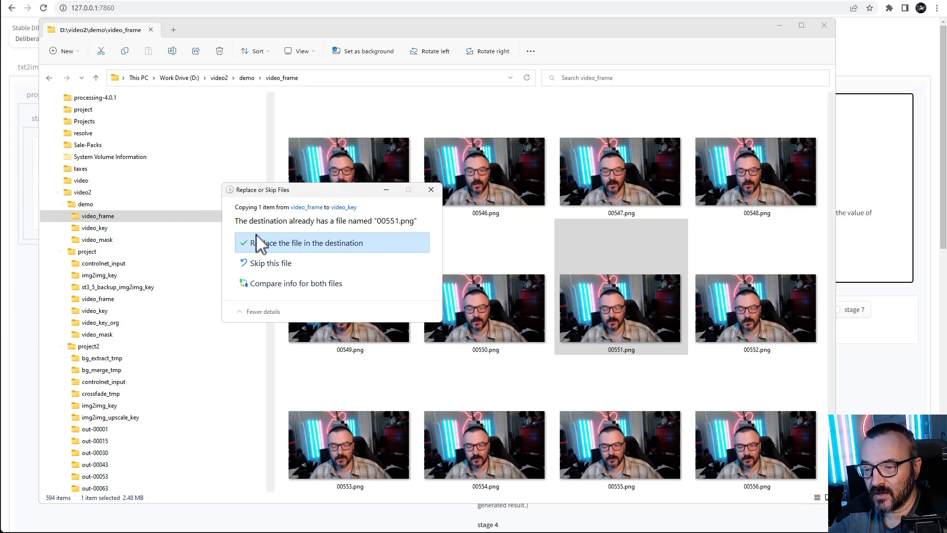
left_click(431, 191)
Copy frame 00575.png from video_frame into the demo project's video_key folder.
scroll(662, 314, "down", 2)
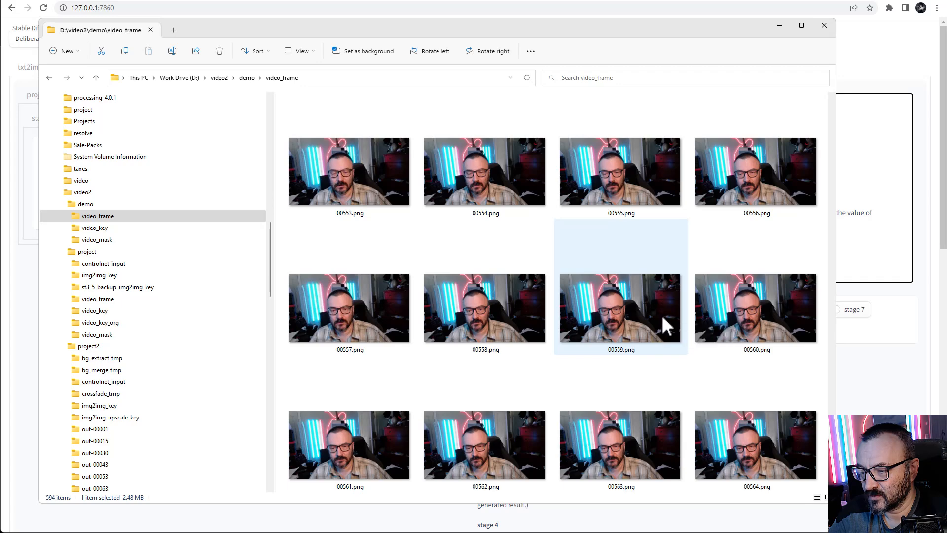
scroll(662, 315, "down", 4)
left_click_drag(653, 318, 161, 216)
Check the last images in video_frame, and review the full keyframe set in the demo project's video_key folder.
scroll(558, 307, "down", 2)
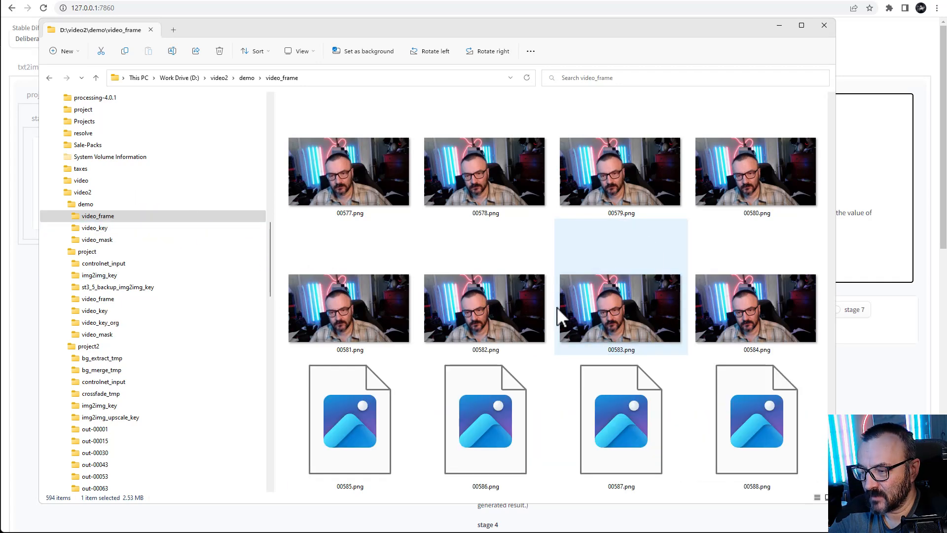
scroll(558, 307, "down", 2)
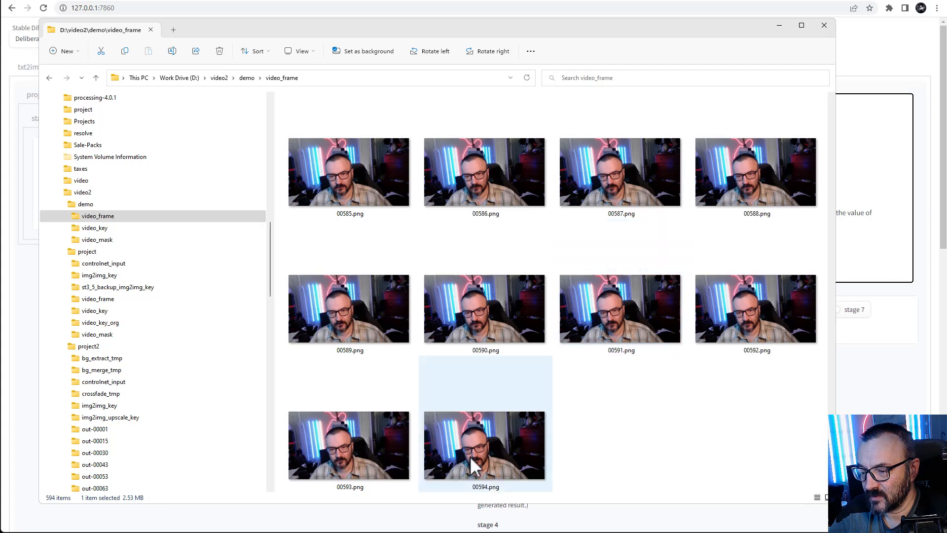
left_click(114, 232)
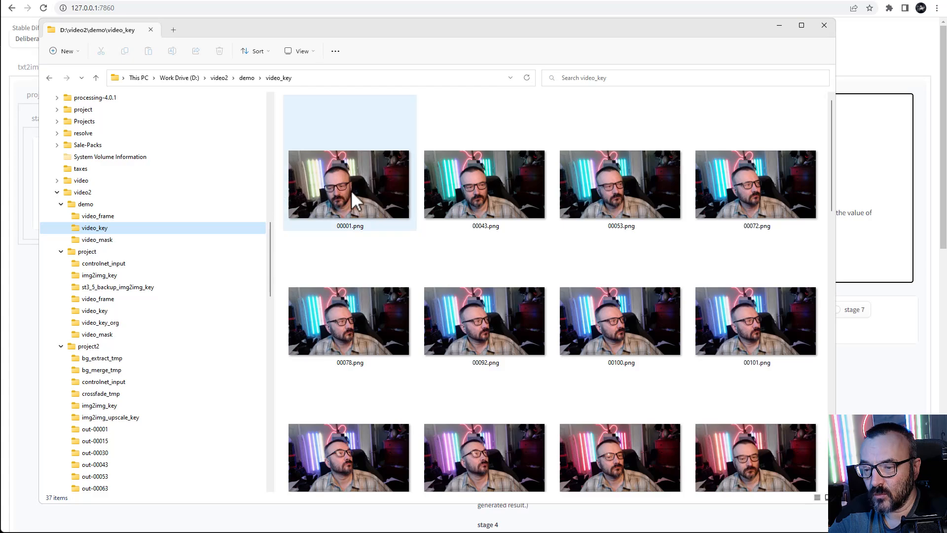
scroll(572, 291, "down", 7)
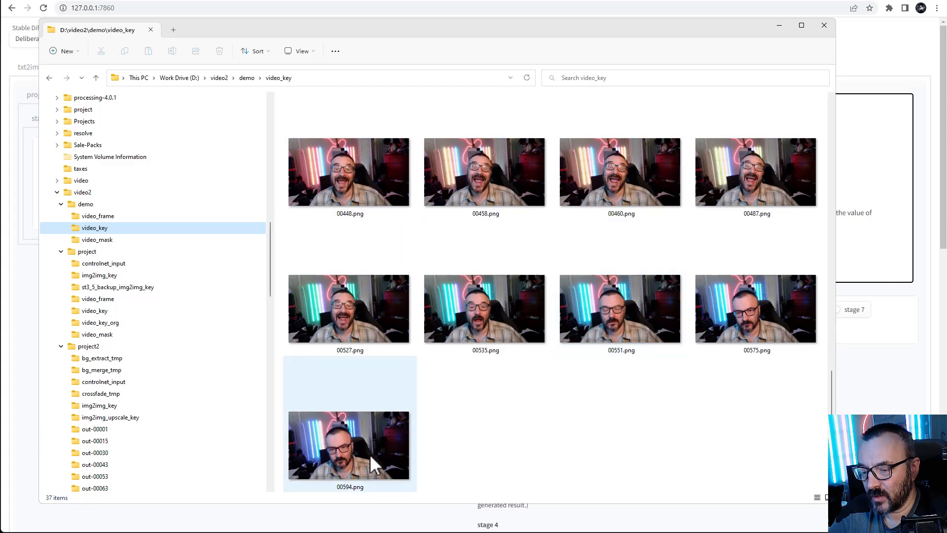
scroll(477, 414, "up", 7)
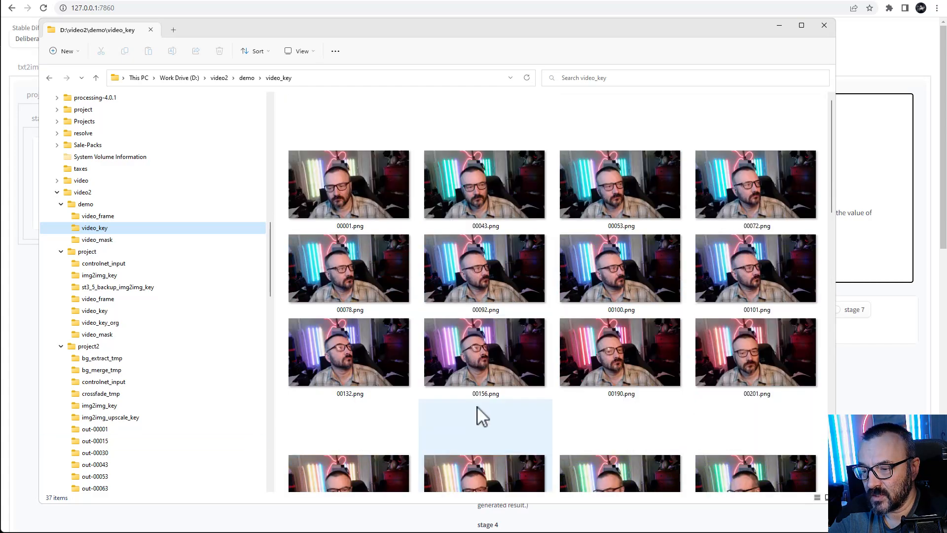
Review the full set of keyframes in the demo project's video_key folder, from the first image to the last.
scroll(449, 320, "down", 3)
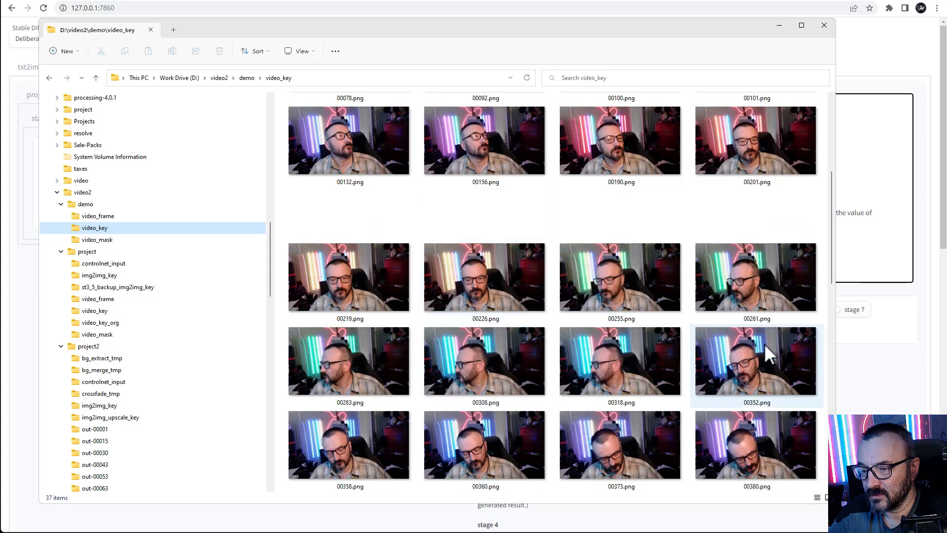
scroll(684, 377, "down", 5)
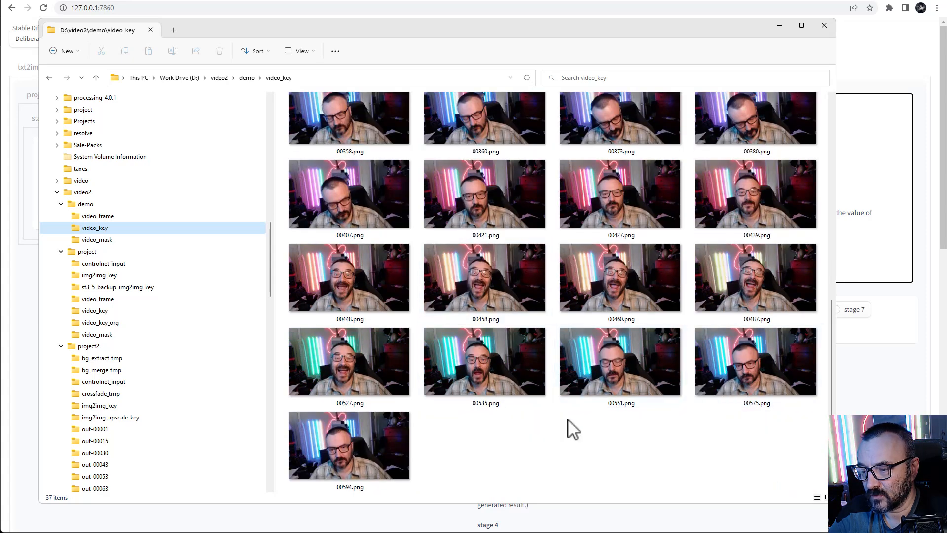
scroll(508, 436, "up", 7)
scroll(508, 436, "down", 7)
scroll(504, 428, "up", 7)
scroll(505, 427, "down", 7)
scroll(505, 428, "up", 7)
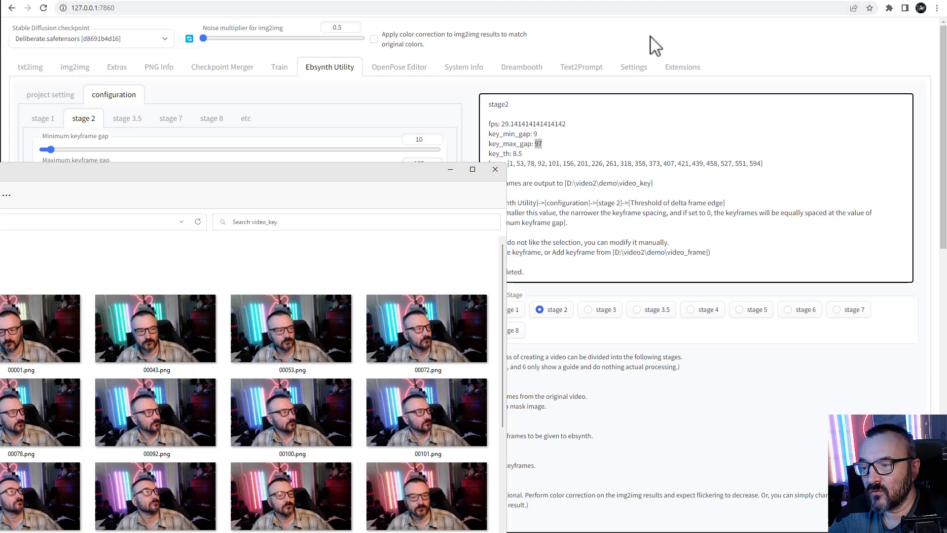
Return to the web UI and run stage 3 of Ebsynth Utility to produce its img2img instructions.
left_click(651, 37)
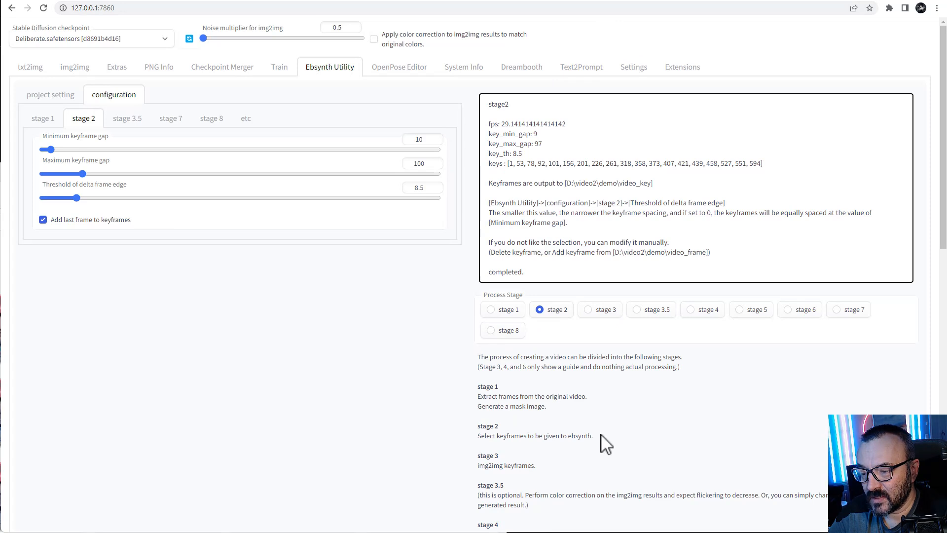
left_click(593, 310)
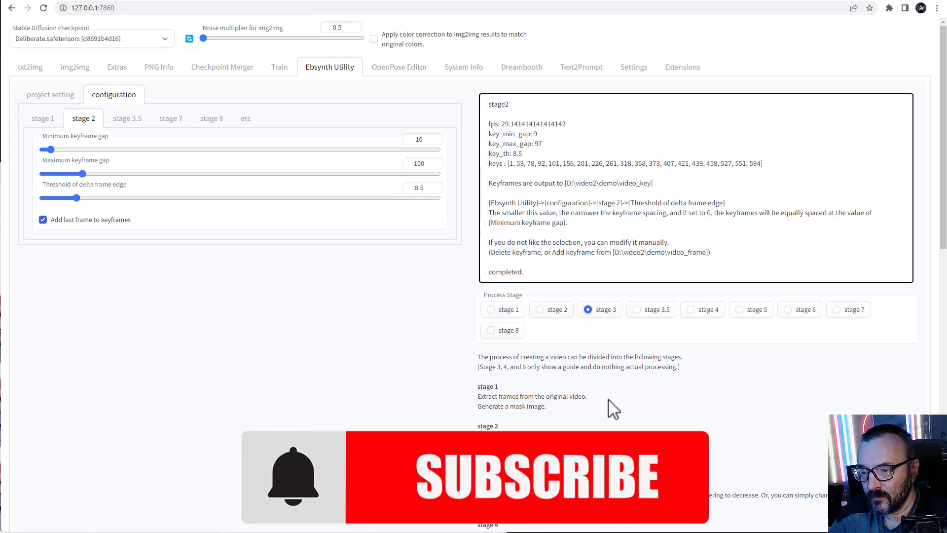
scroll(611, 404, "down", 1)
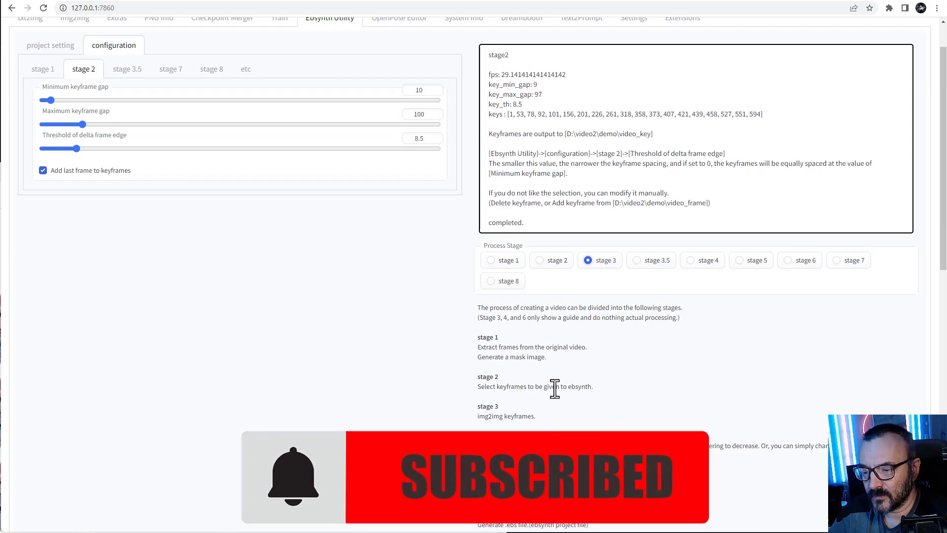
scroll(586, 408, "down", 4)
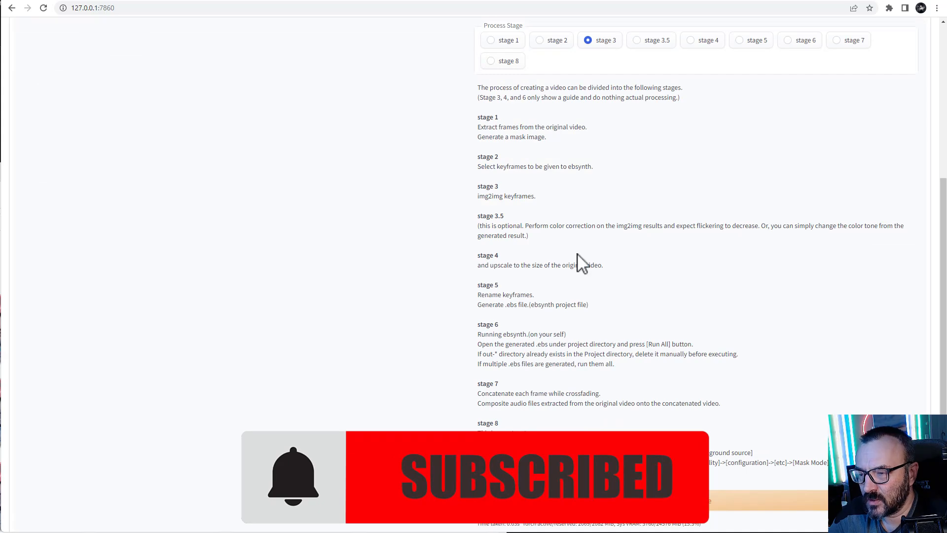
scroll(567, 219, "up", 2)
scroll(567, 220, "up", 3)
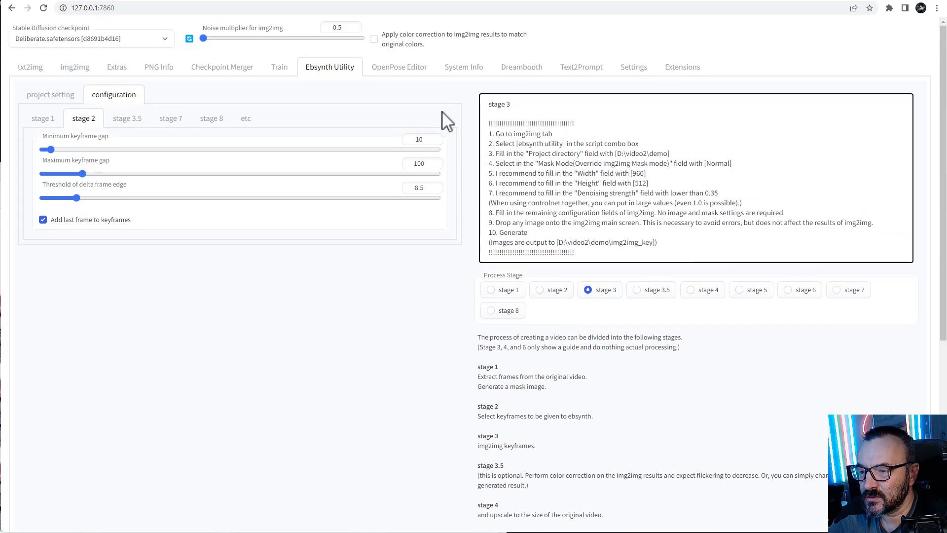
Read the stage 3 instructions, including the note on denoising strength values when ControlNet is used.
left_click_drag(596, 259, 485, 102)
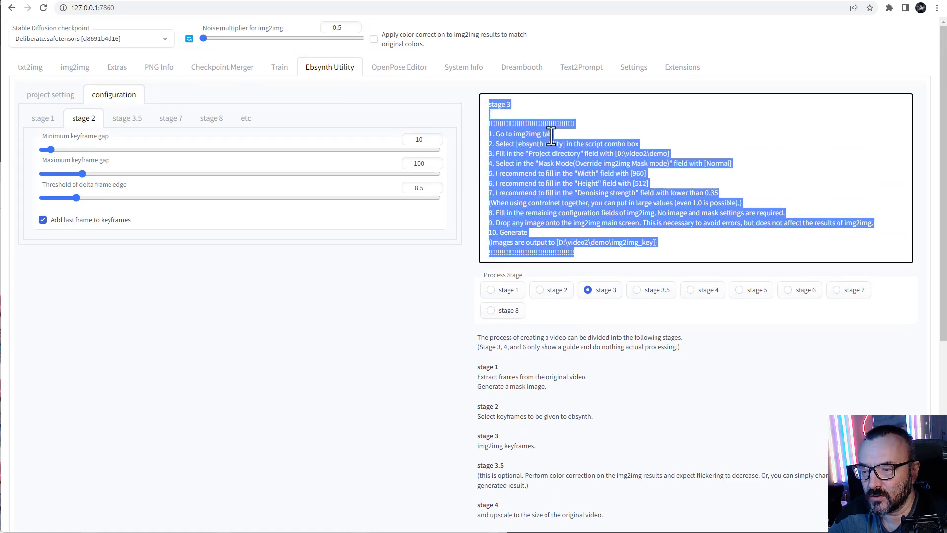
left_click(525, 145)
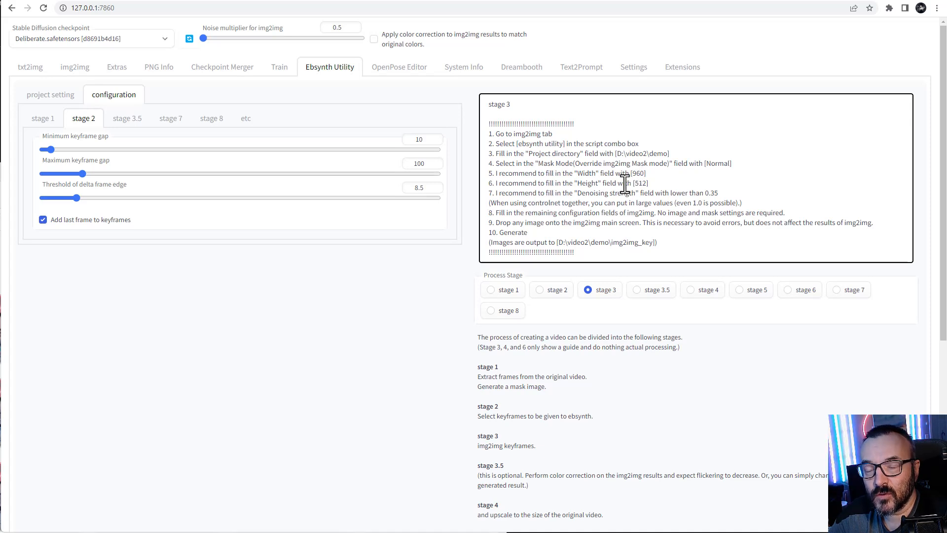
left_click_drag(753, 203, 646, 203)
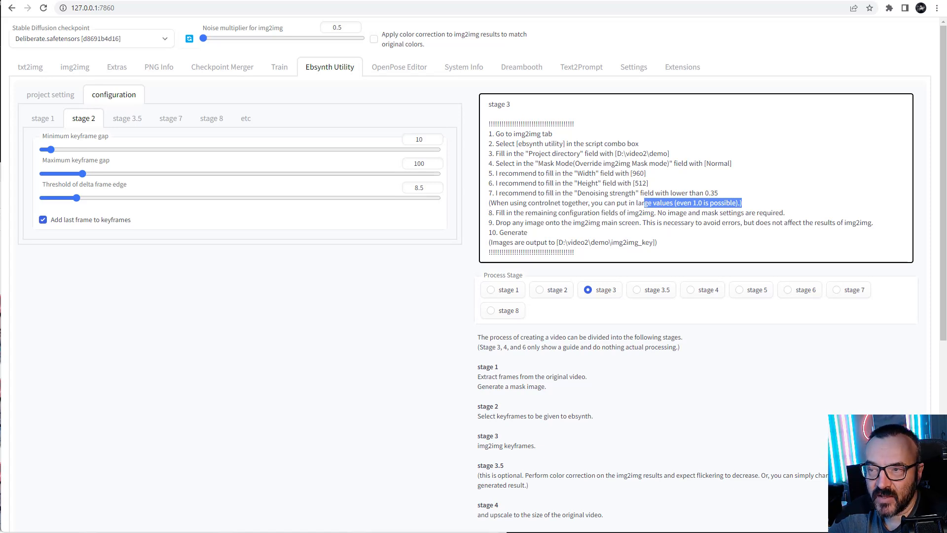
left_click(730, 203)
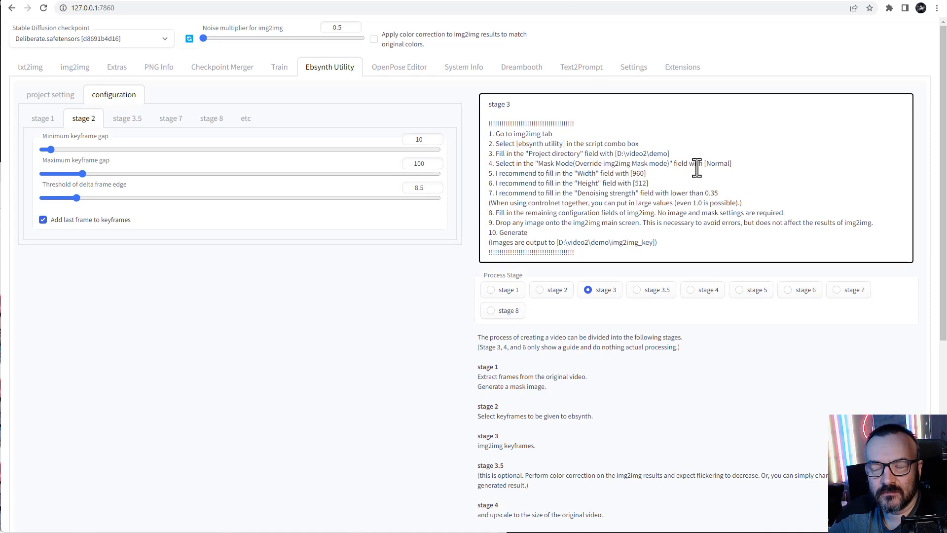
Load a keyframe image from the video_key folder as the img2img source image.
left_click(69, 69)
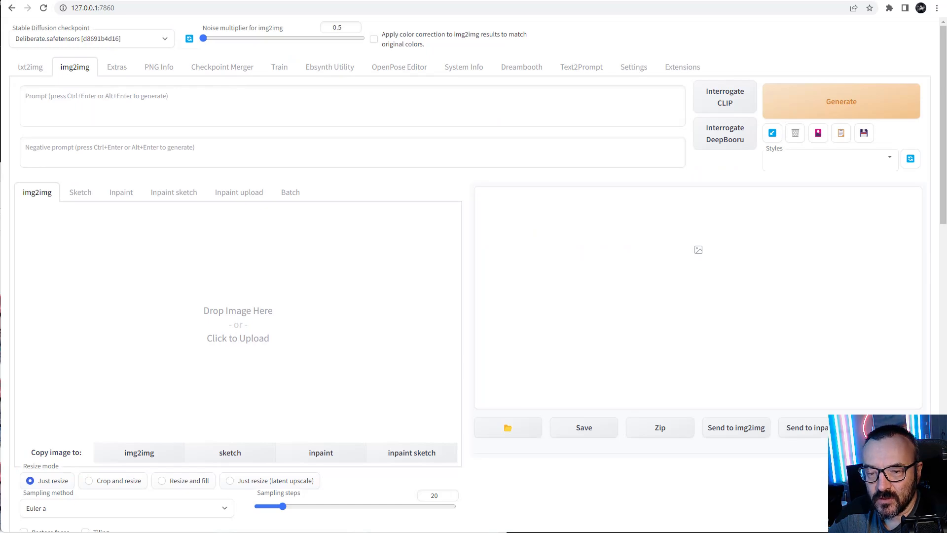
left_click_drag(197, 171, 18, 73)
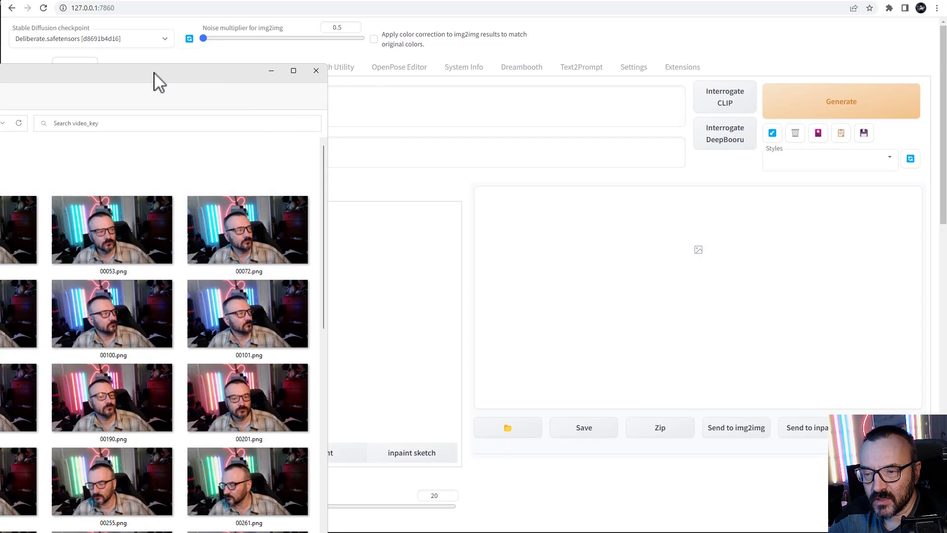
left_click_drag(159, 81, 196, 282)
left_click_drag(233, 248, 264, 224)
Enable ControlNet's Control Model - 0 with the canny preprocessor, the control_sd15_canny model and a weight of 0.55.
scroll(503, 262, "down", 4)
scroll(502, 262, "down", 10)
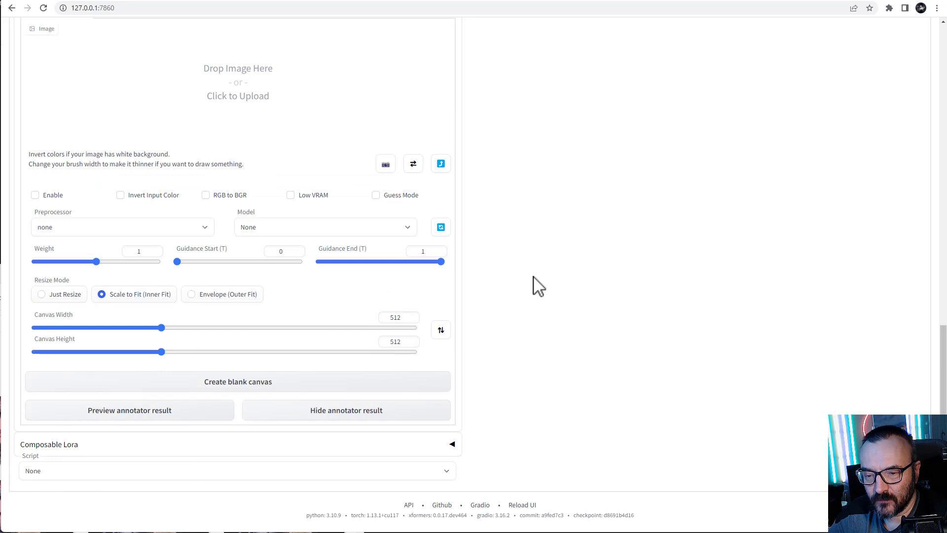
scroll(538, 287, "up", 2)
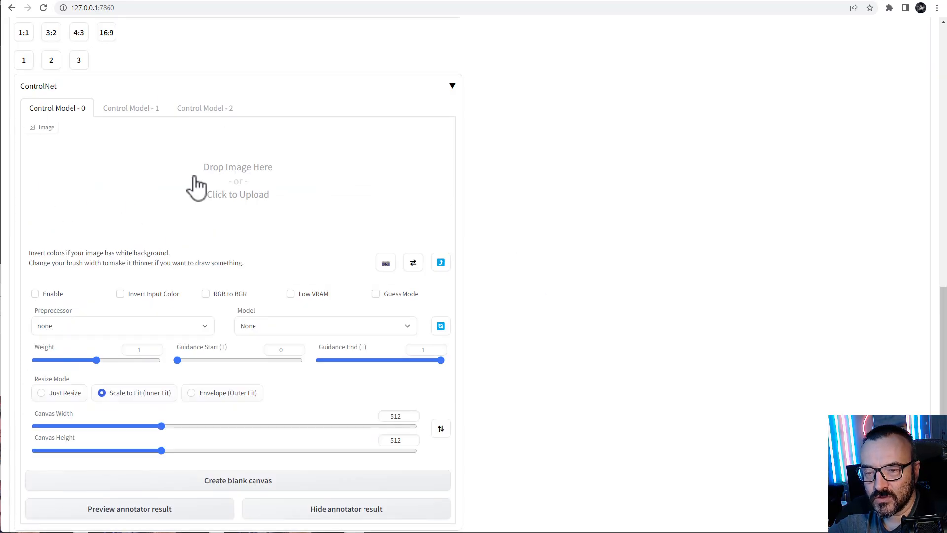
left_click(36, 294)
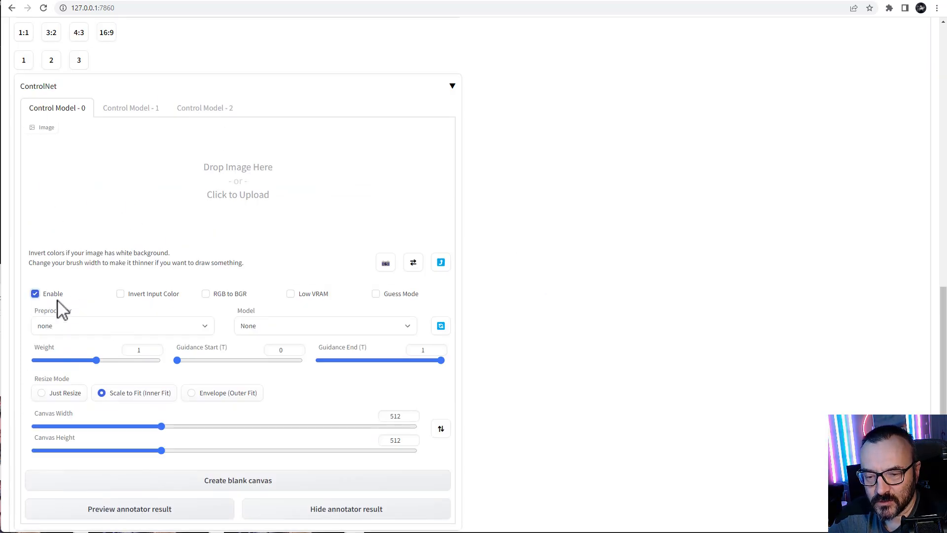
left_click(143, 324)
left_click(94, 351)
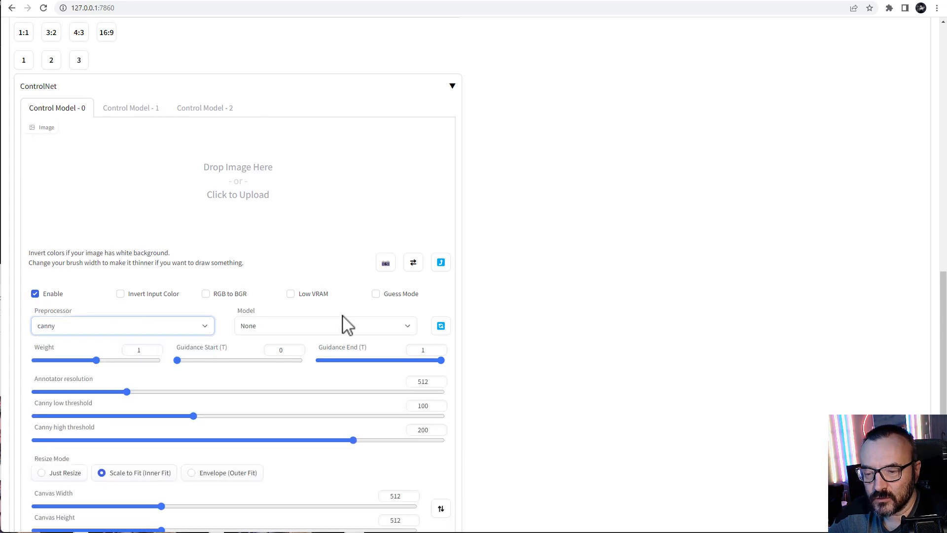
left_click(316, 327)
left_click(308, 352)
left_click_drag(95, 360, 70, 369)
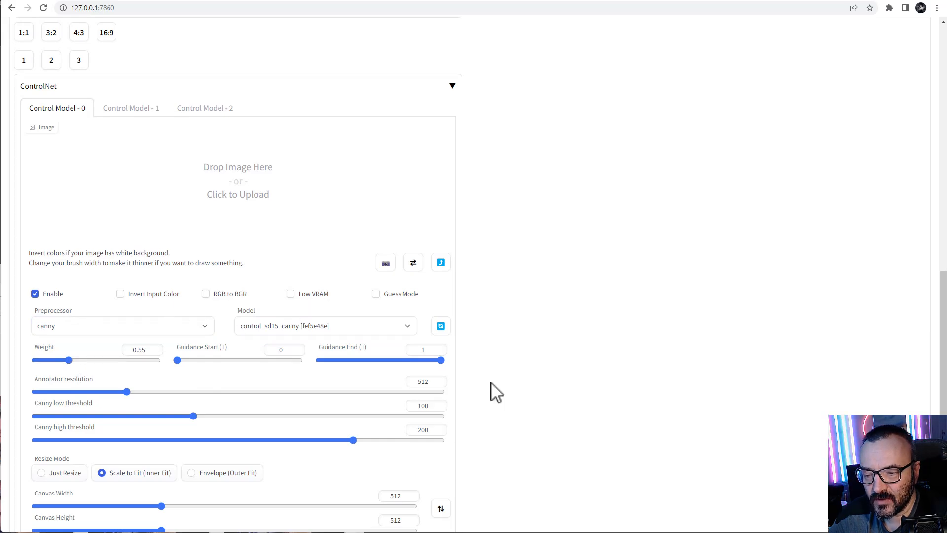
Set the img2img output width to 912 and the annotator resolution of Control Model - 0 to 910.
scroll(496, 392, "up", 10)
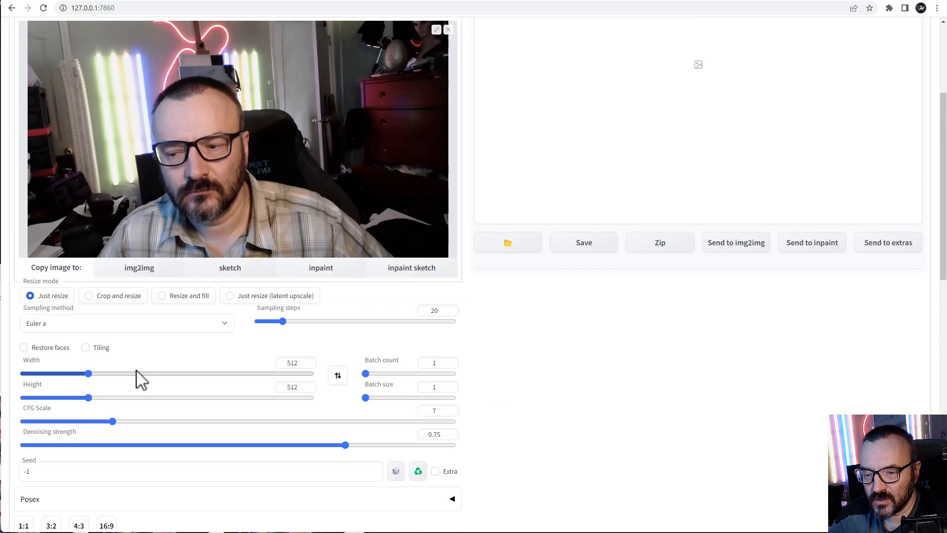
left_click_drag(89, 374, 147, 374)
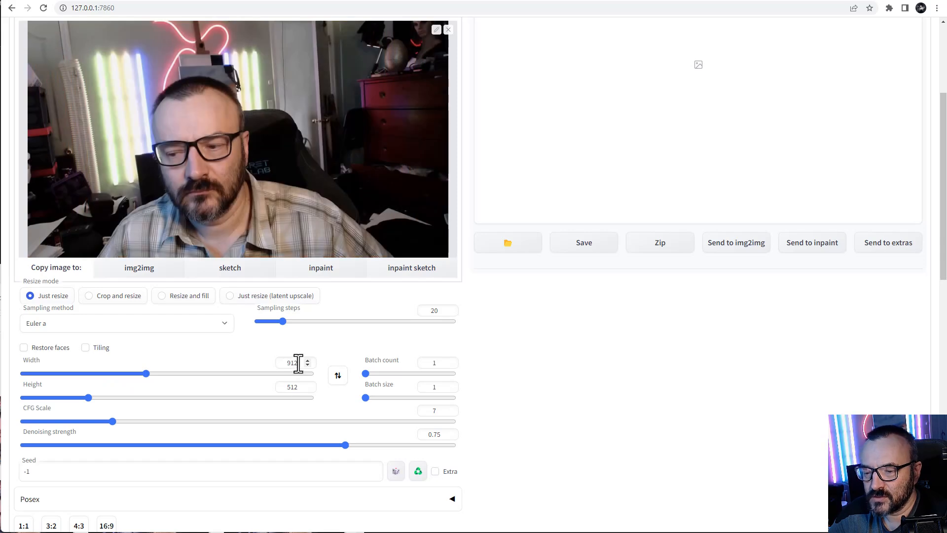
scroll(513, 385, "down", 1)
scroll(513, 385, "down", 10)
left_click(426, 332)
double_click(425, 332)
type("912")
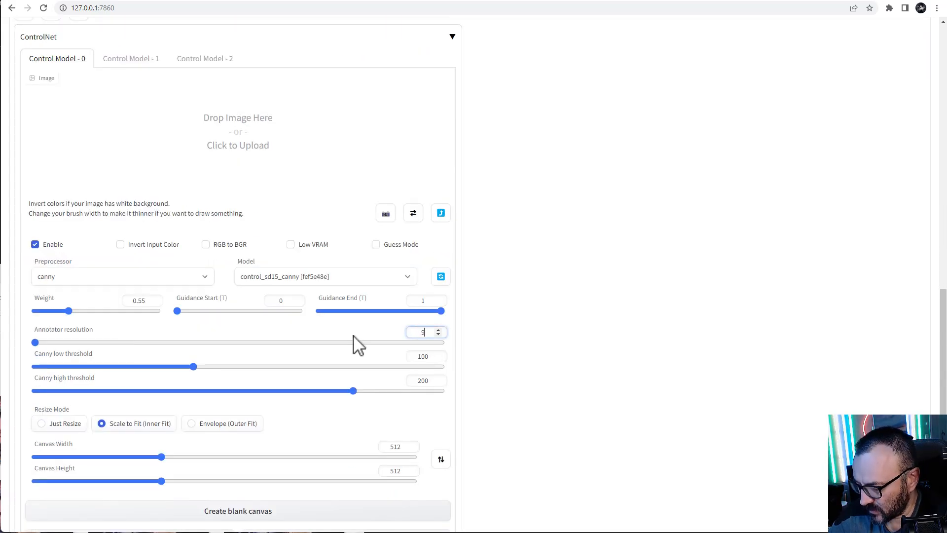
left_click(542, 237)
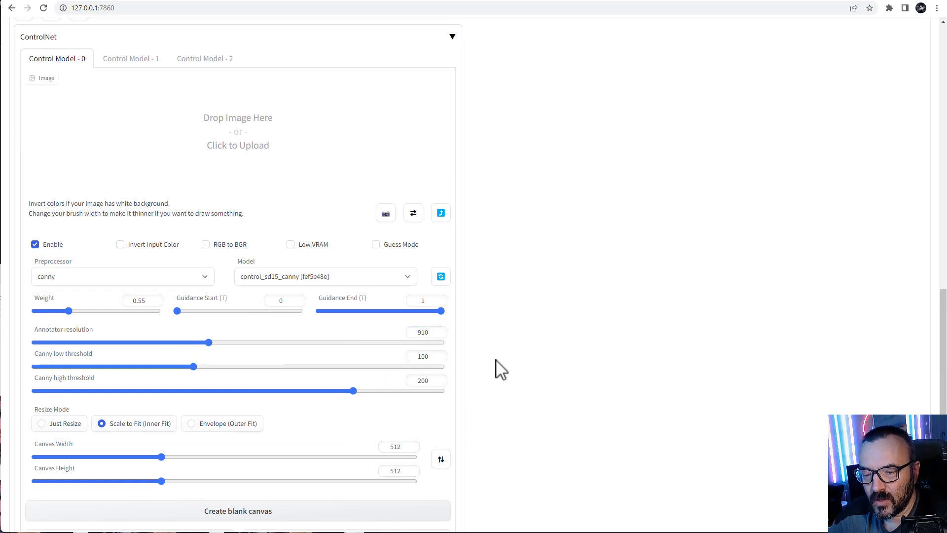
Enable ControlNet's Control Model - 1 with the openpose preprocessor and the control_sd15_openpose model.
scroll(508, 370, "up", 5)
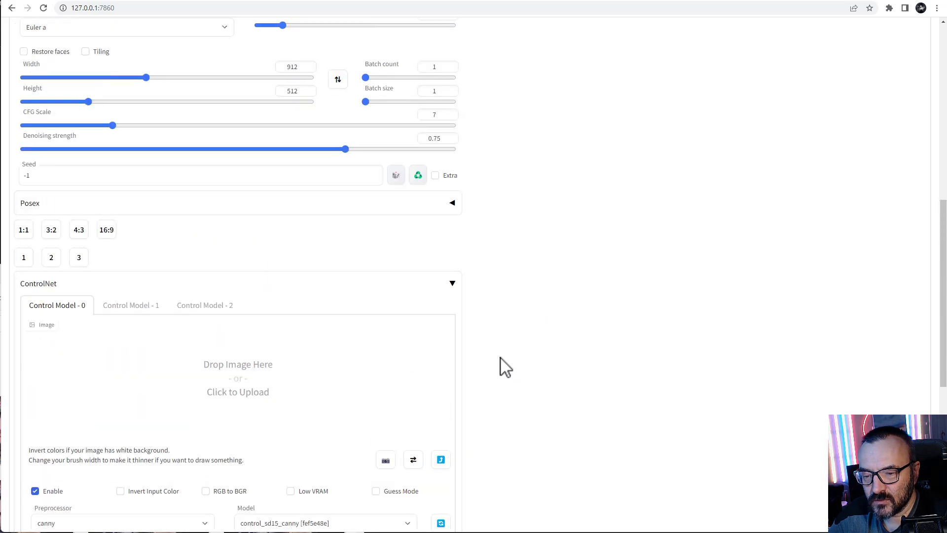
left_click(141, 308)
scroll(144, 368, "down", 5)
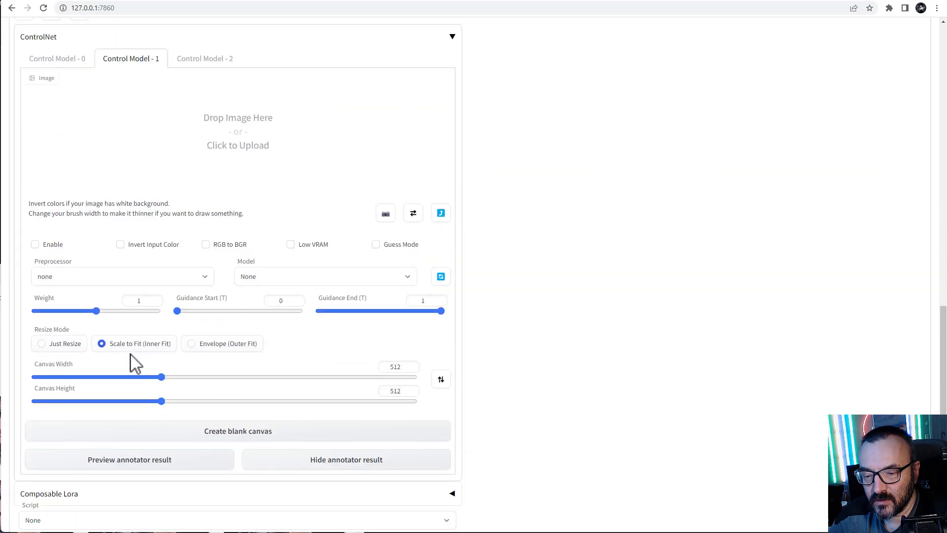
left_click(54, 248)
left_click(76, 274)
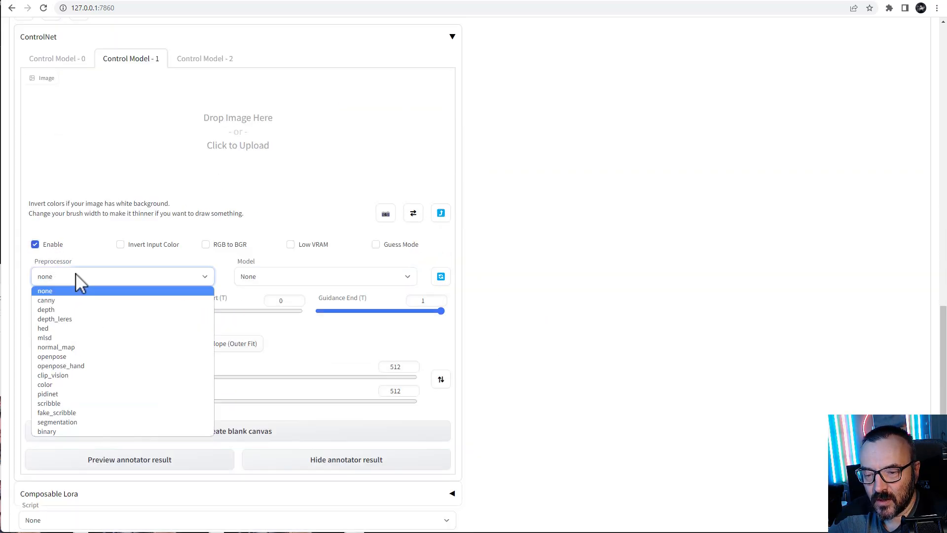
left_click(127, 359)
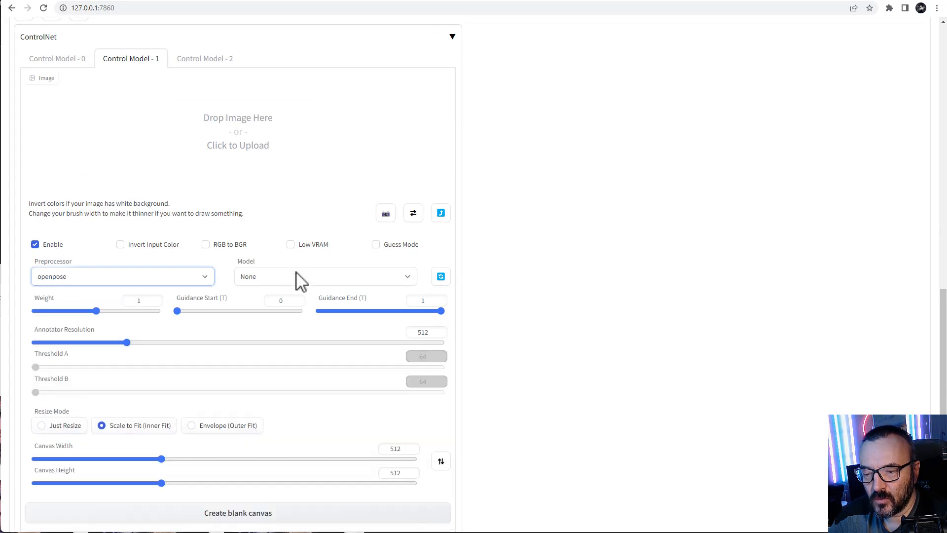
left_click(296, 276)
left_click(353, 347)
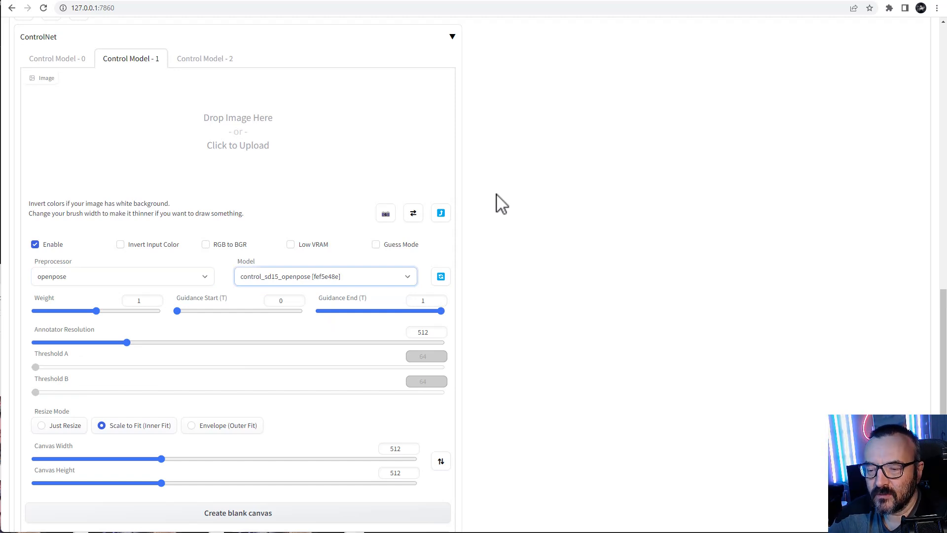
Set the weight of Control Model - 1 to 0.4 and its annotator resolution to 910.
left_click(96, 311)
left_click_drag(96, 311, 59, 311)
left_click(430, 332)
left_click(438, 335)
left_click(438, 335)
left_click_drag(429, 334, 390, 334)
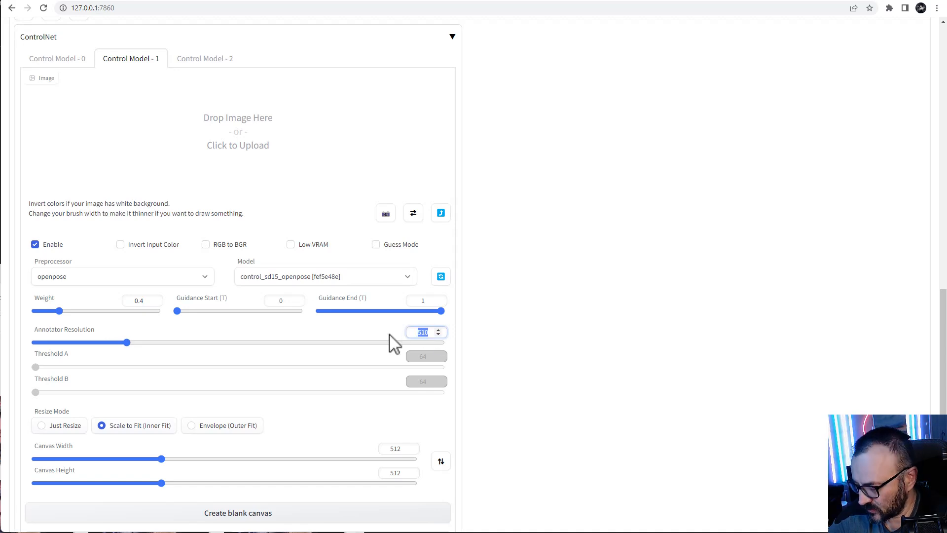
type("910")
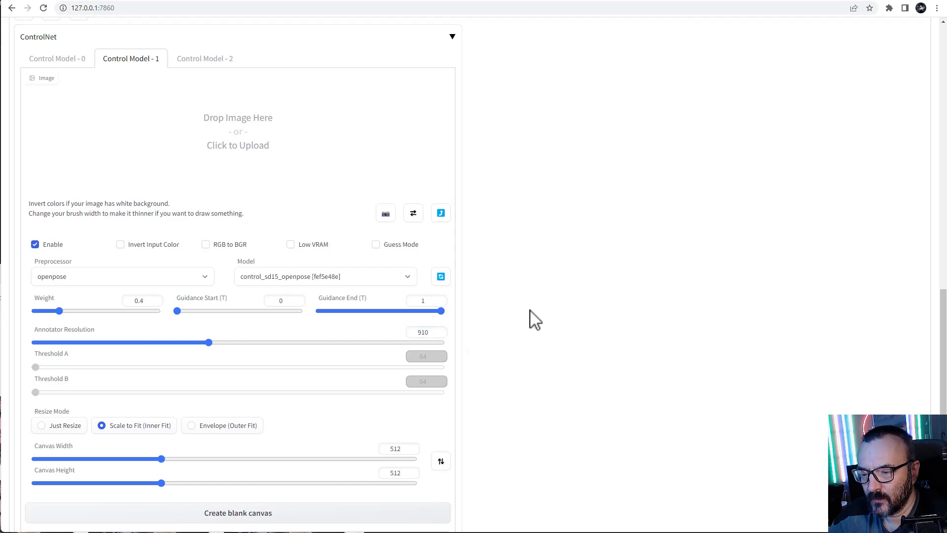
Review the img2img source image, generation settings and ControlNet section before entering the prompts.
scroll(535, 330, "up", 7)
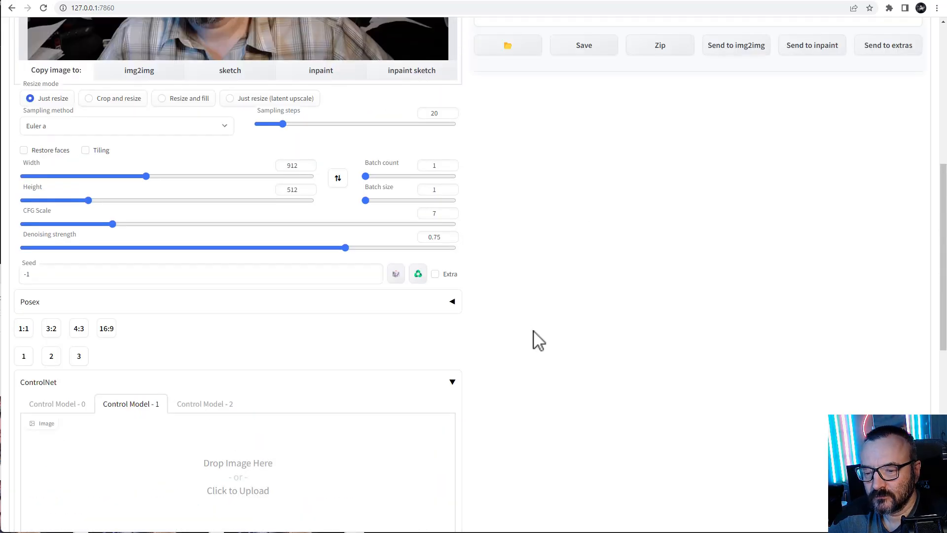
scroll(536, 340, "up", 7)
scroll(536, 340, "down", 2)
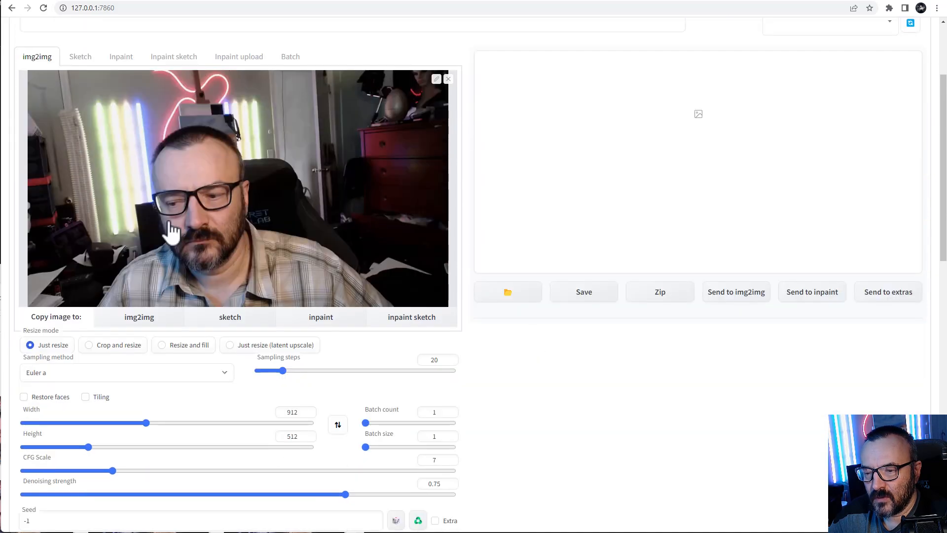
scroll(582, 402, "down", 12)
scroll(468, 369, "down", 2)
scroll(422, 422, "up", 8)
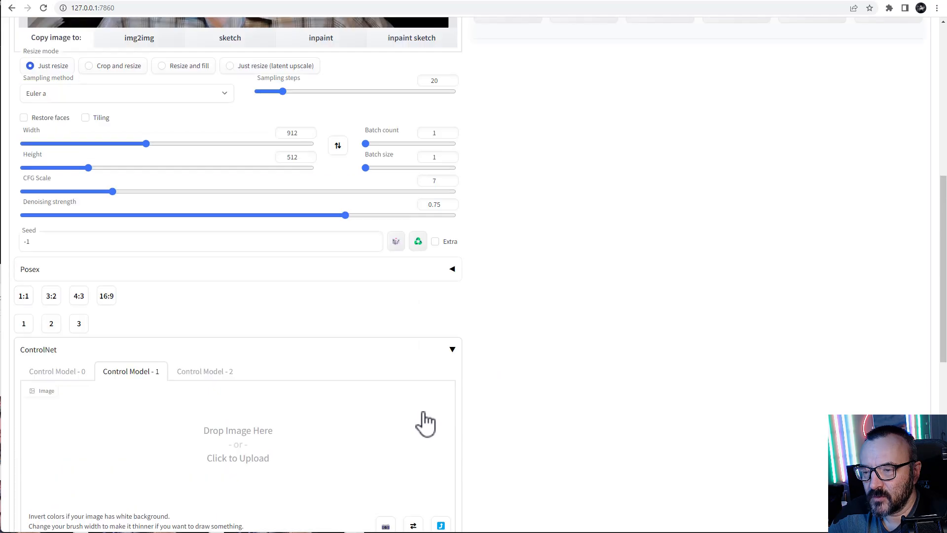
scroll(426, 423, "up", 8)
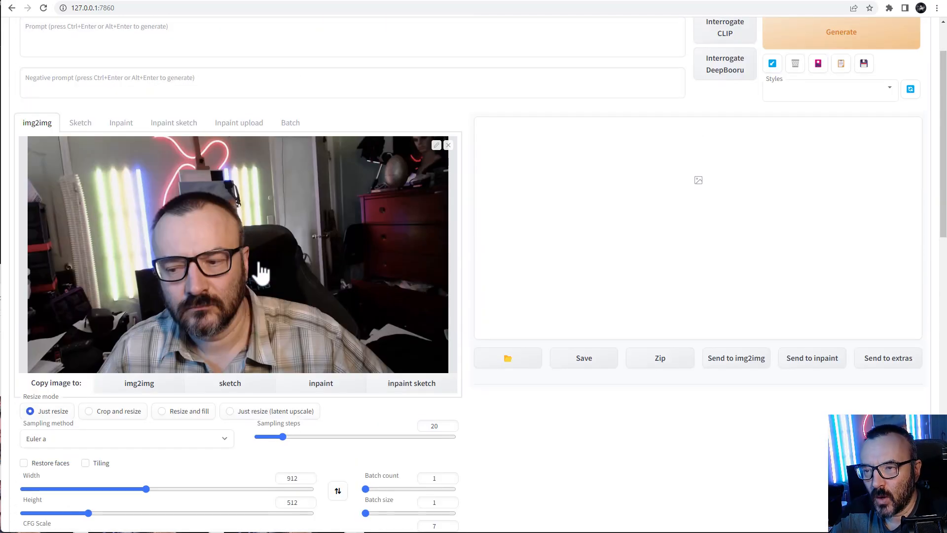
scroll(262, 231, "up", 1)
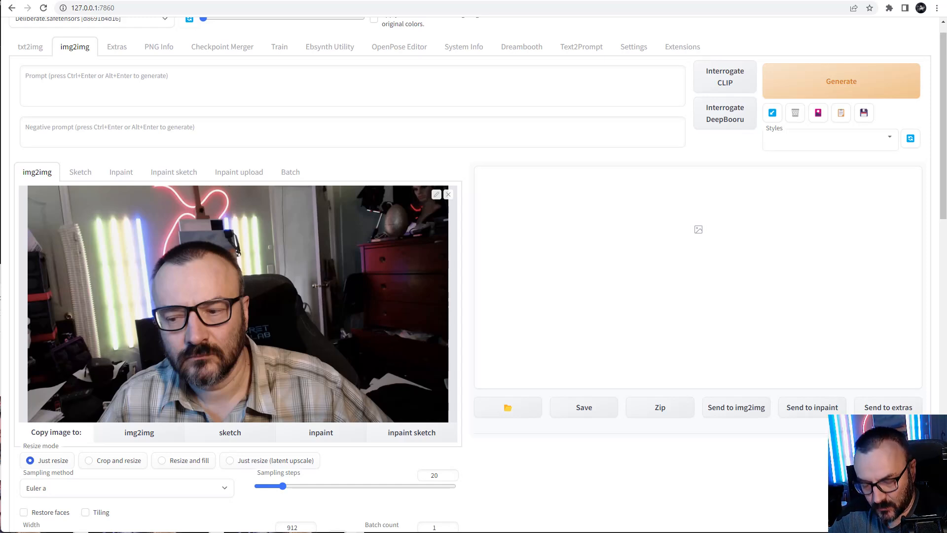
Enter a "((Cyberpunk robot)), (((porcelain skin)))" prompt with plastic, beard, mustache and white and gold details, plus a negative prompt against low resolution and bad anatomy.
left_click(199, 80)
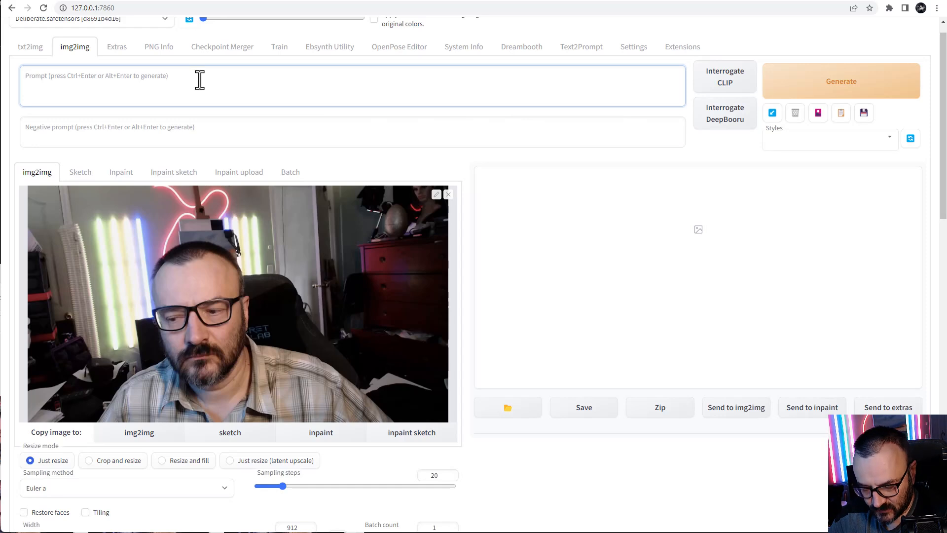
type("((Cyberpunk robot)), (((porcelain skin))), plastic, beard, mustache , clean design, epic ,  contour, hyperdetailed intricately detailed, unreal engine, fantastical, intricate detail, white and gold, fantasy concept art, 8k resolution, masterpiece,")
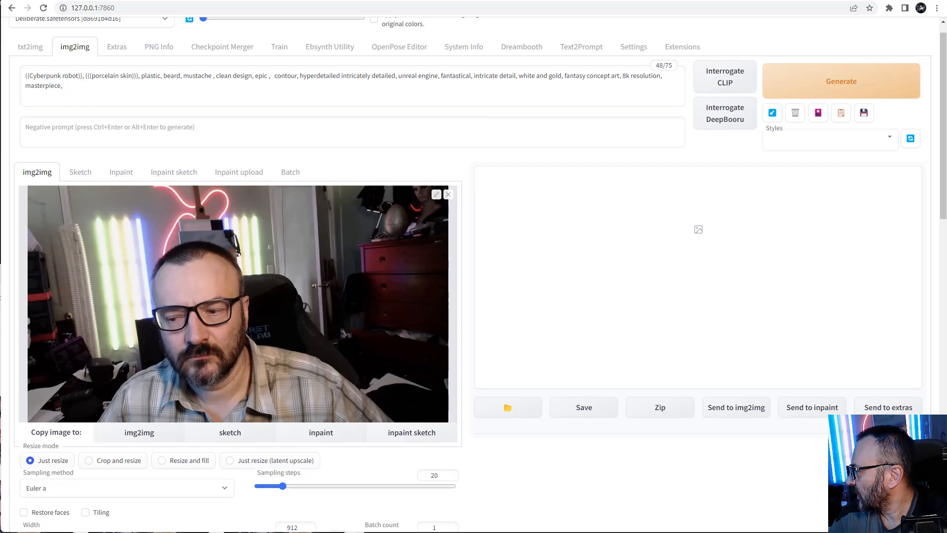
left_click(338, 130)
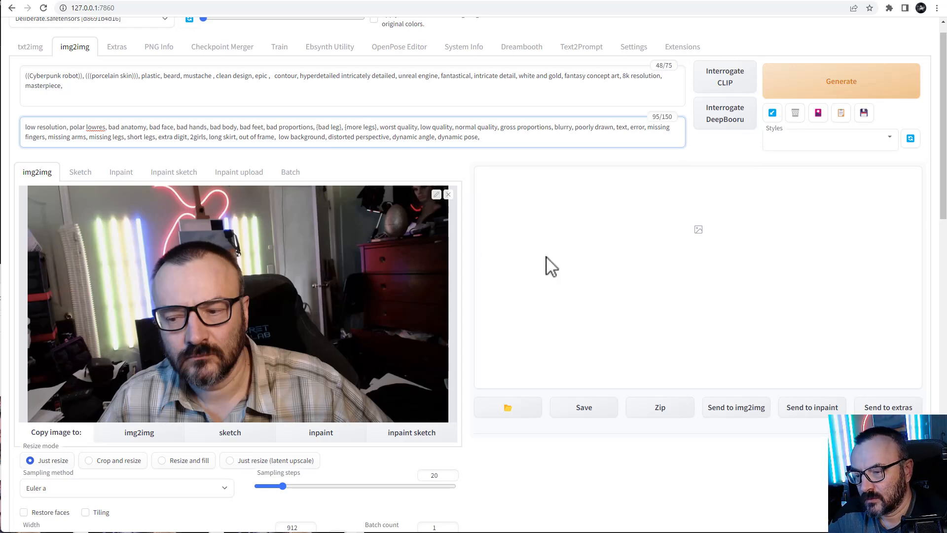
Check the img2img size, CFG scale and denoising settings, and generate a stylized test image from the source keyframe.
scroll(561, 285, "down", 3)
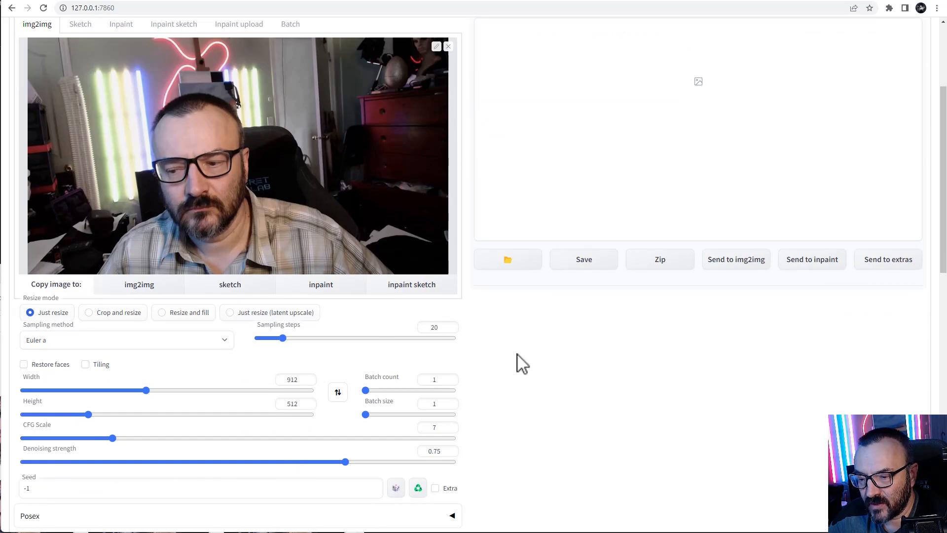
scroll(522, 364, "up", 3)
scroll(522, 364, "down", 15)
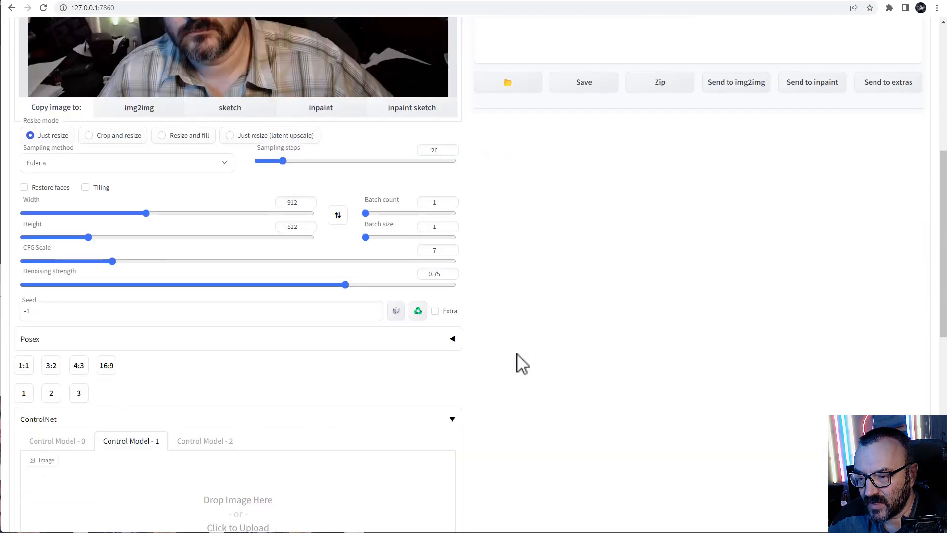
scroll(522, 364, "up", 10)
scroll(518, 363, "up", 2)
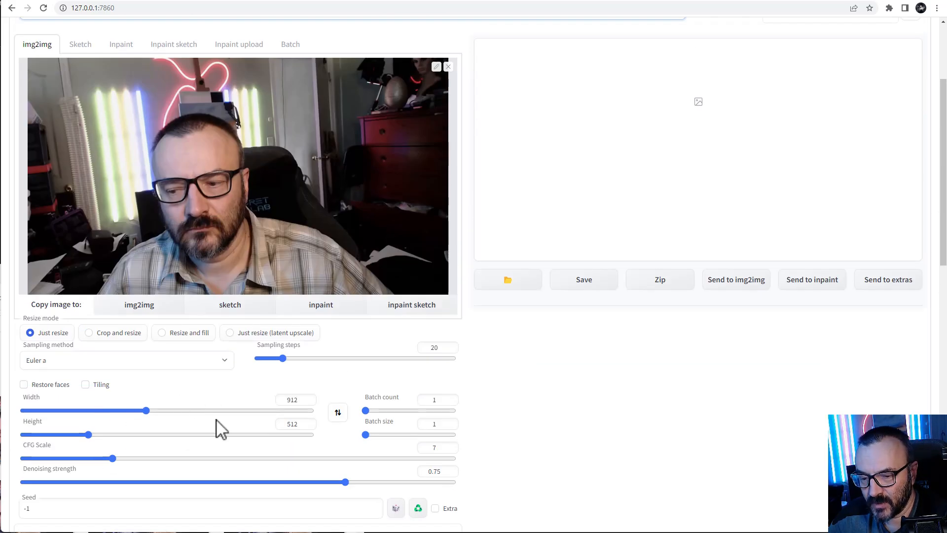
scroll(519, 379, "down", 1)
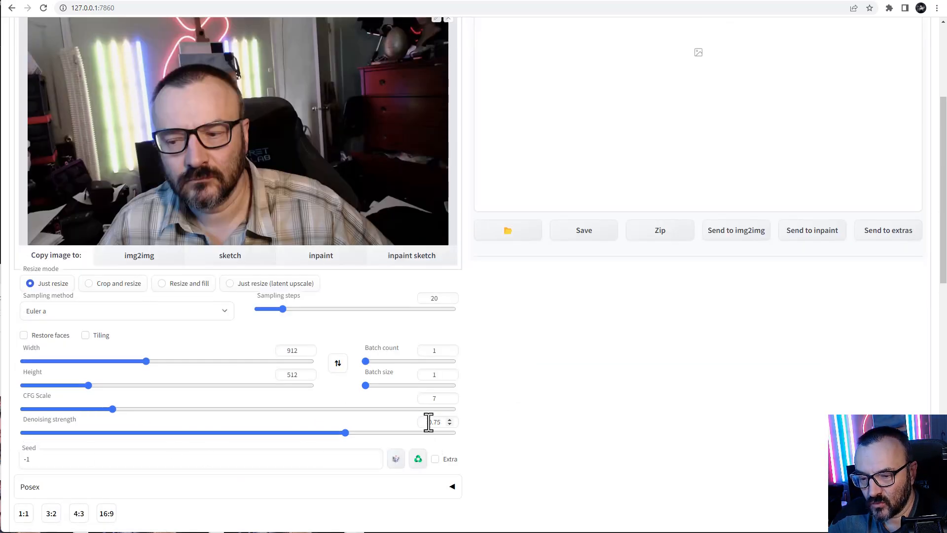
scroll(611, 374, "up", 4)
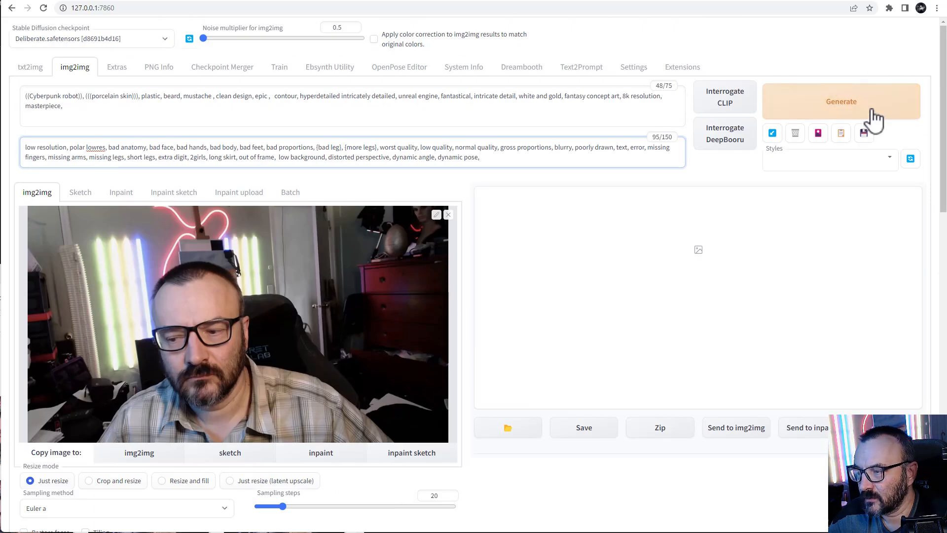
left_click(870, 111)
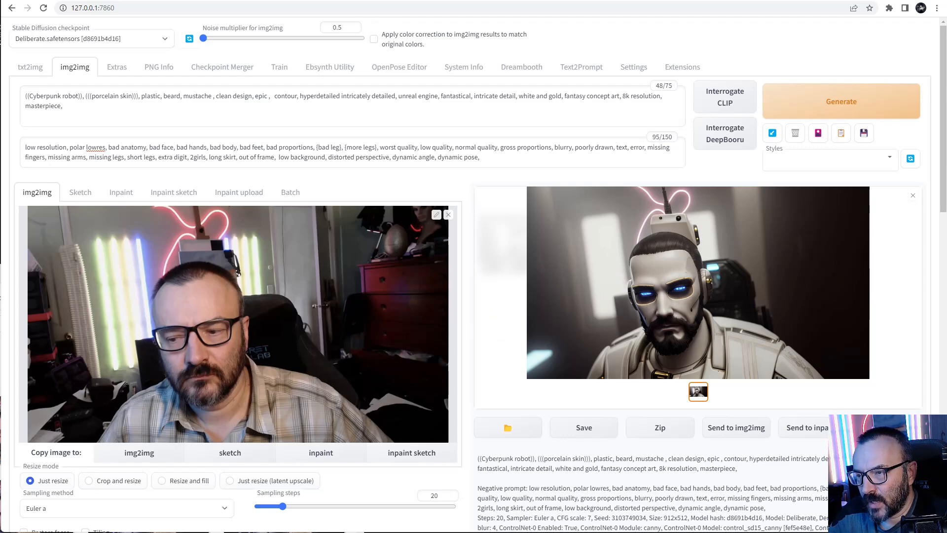
scroll(481, 270, "down", 2)
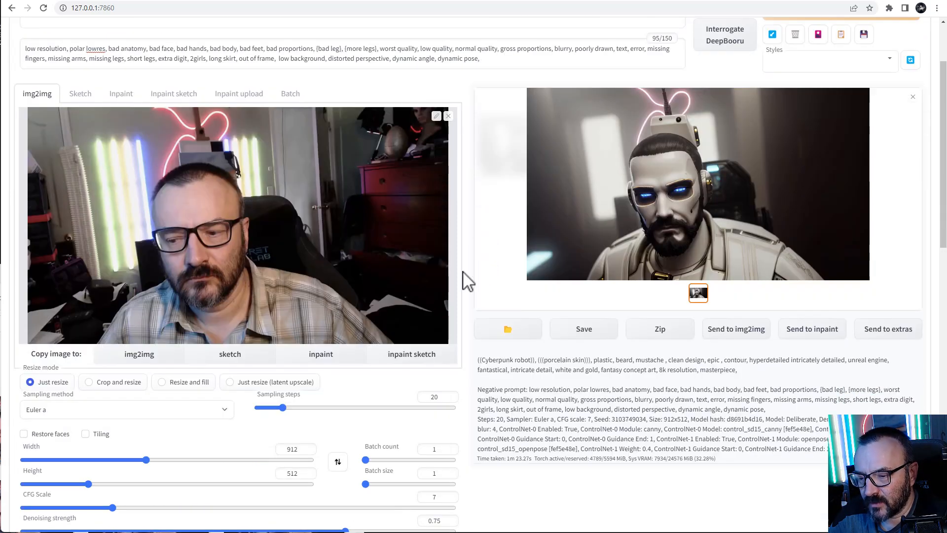
scroll(465, 279, "down", 3)
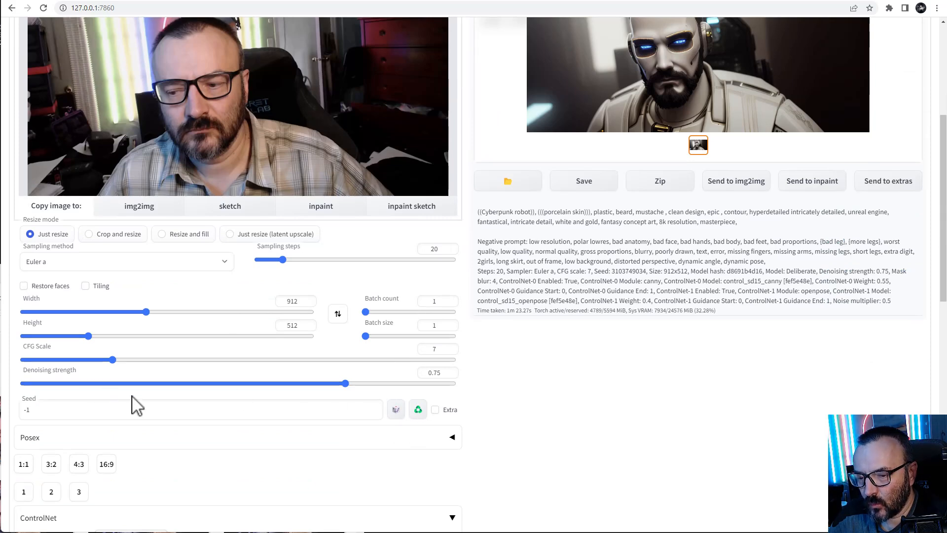
scroll(709, 133, "up", 1)
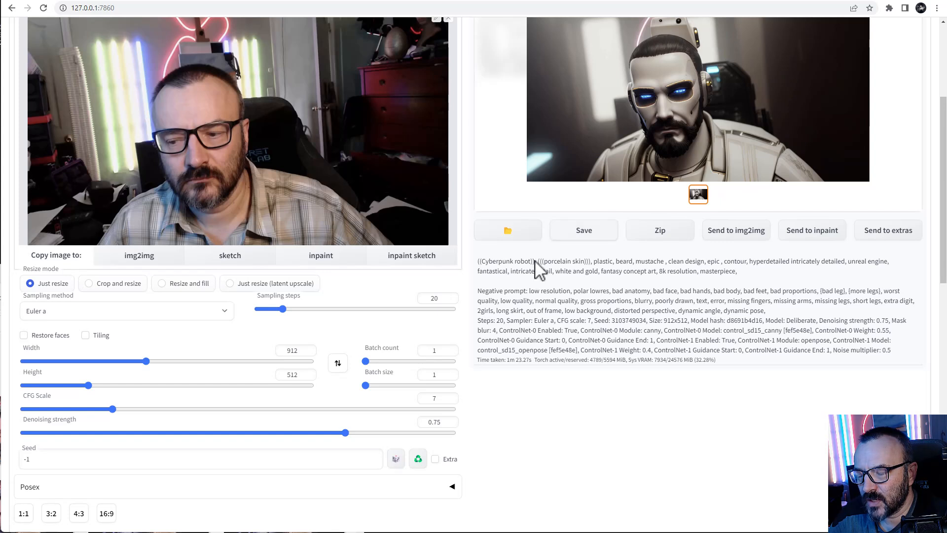
left_click(418, 458)
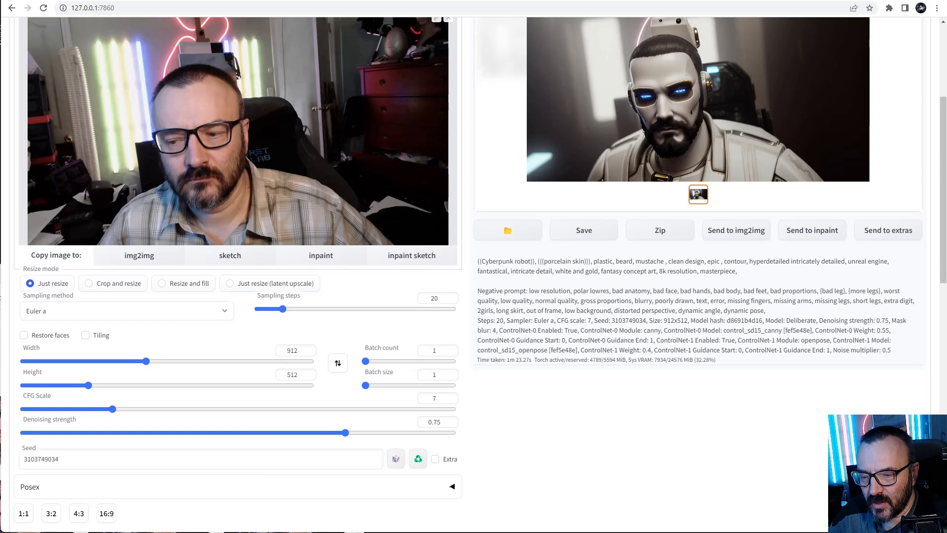
Replace the img2img source image with keyframe 00190.png from the video_key folder and generate its stylized version with the same settings.
left_click_drag(248, 188, 220, 143)
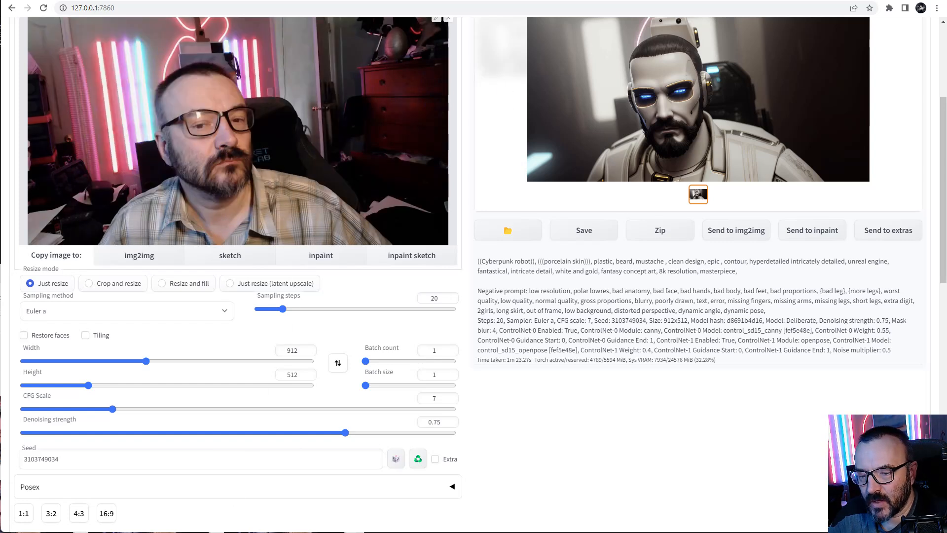
left_click_drag(1, 276, 369, 66)
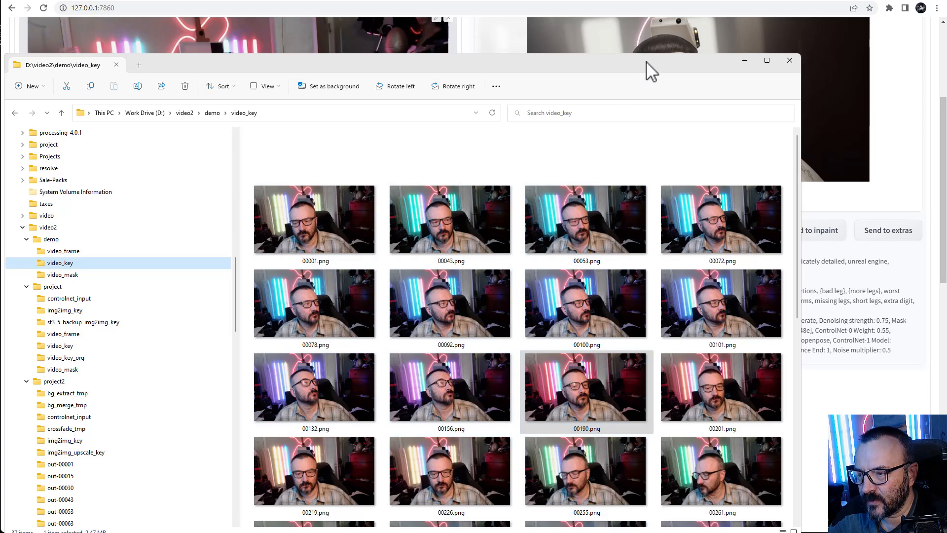
left_click_drag(145, 342, 35, 275)
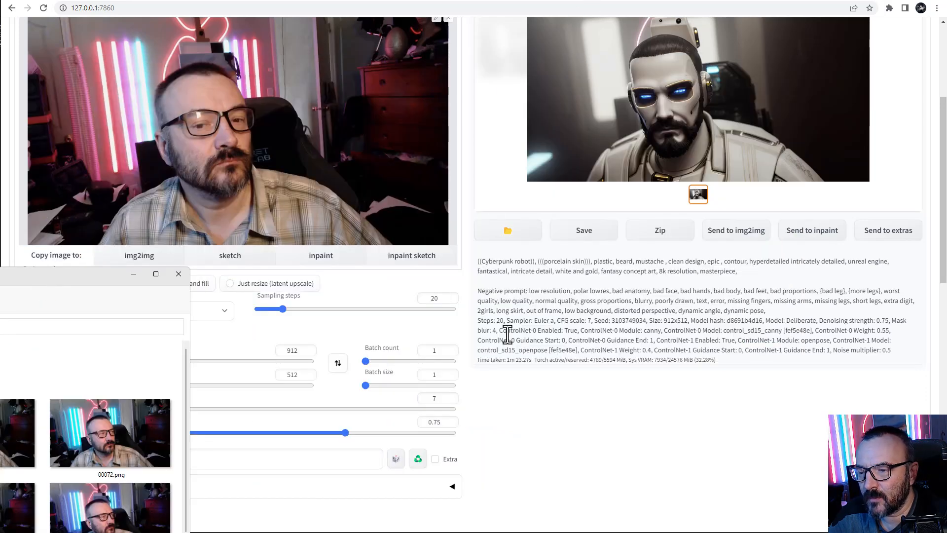
left_click(527, 431)
scroll(687, 332, "up", 3)
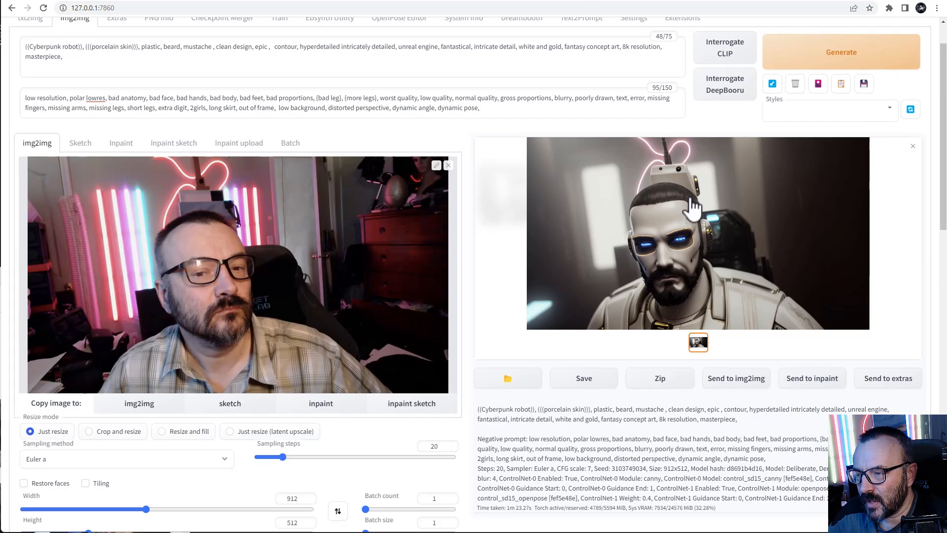
left_click(869, 55)
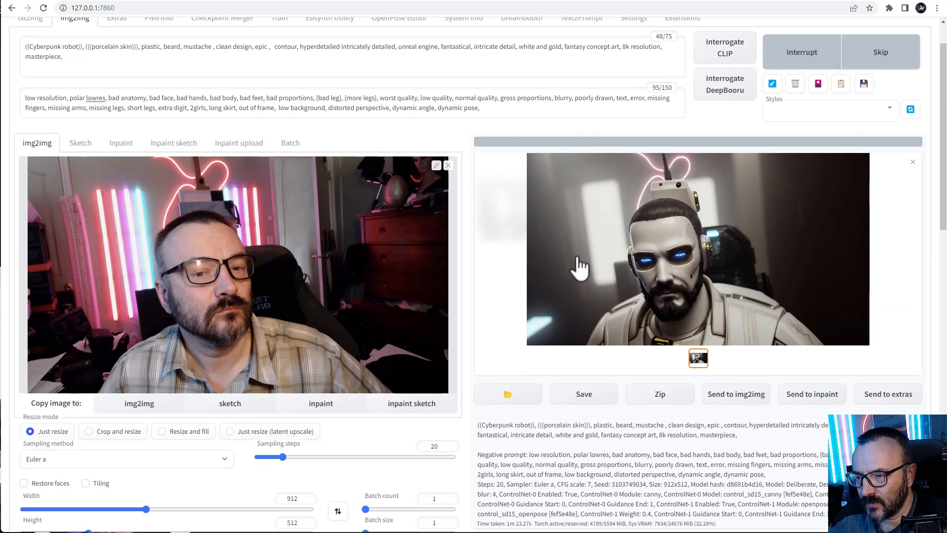
Examine the second stylized keyframe against its source, along with the available checkpoints, the prompts and the generation settings.
scroll(391, 339, "down", 4)
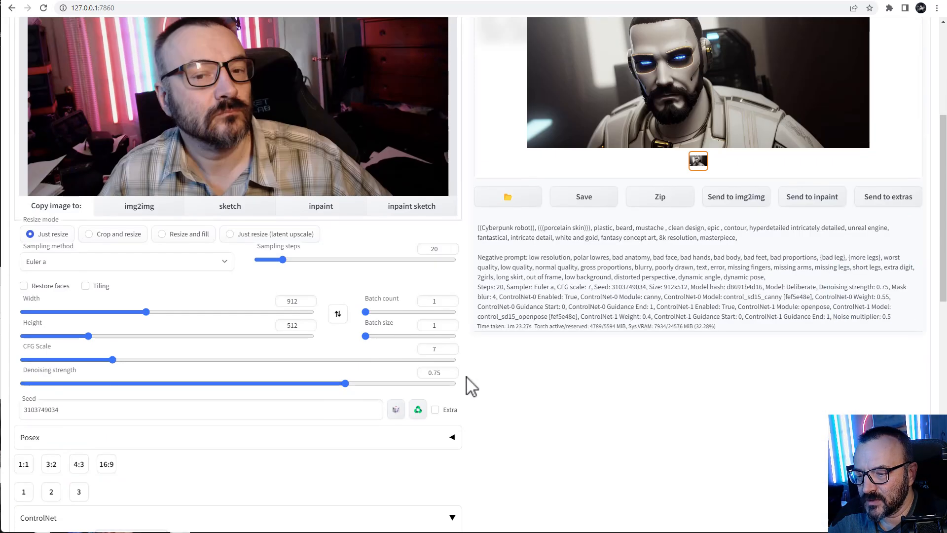
scroll(469, 385, "up", 2)
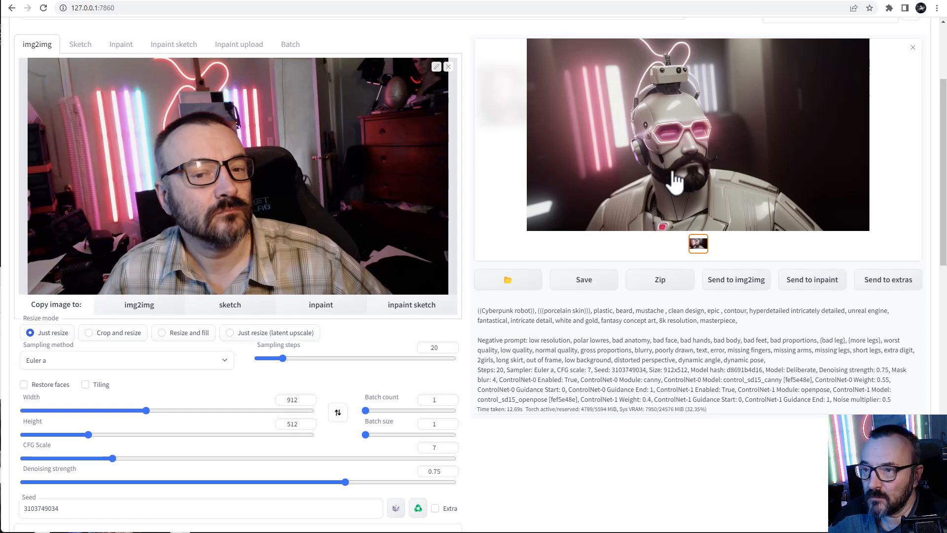
scroll(565, 220, "up", 2)
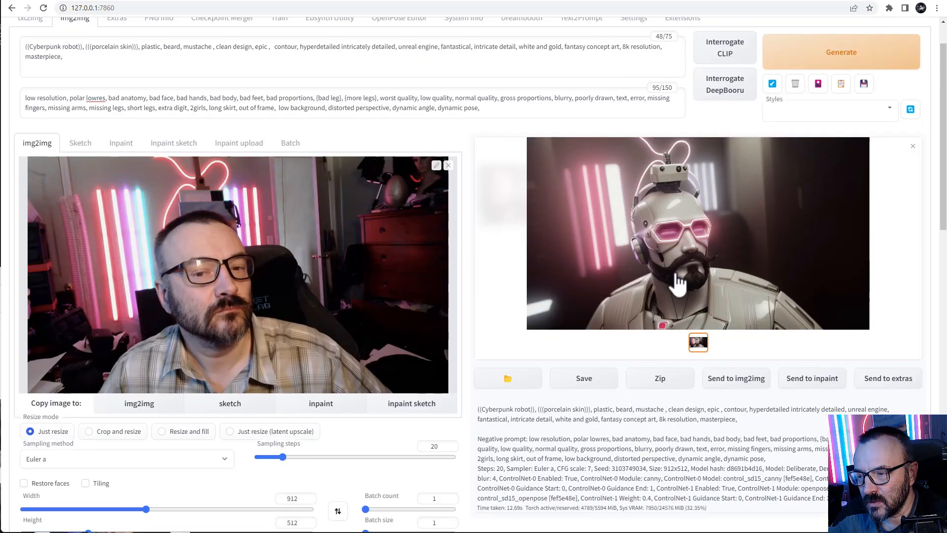
scroll(488, 283, "up", 1)
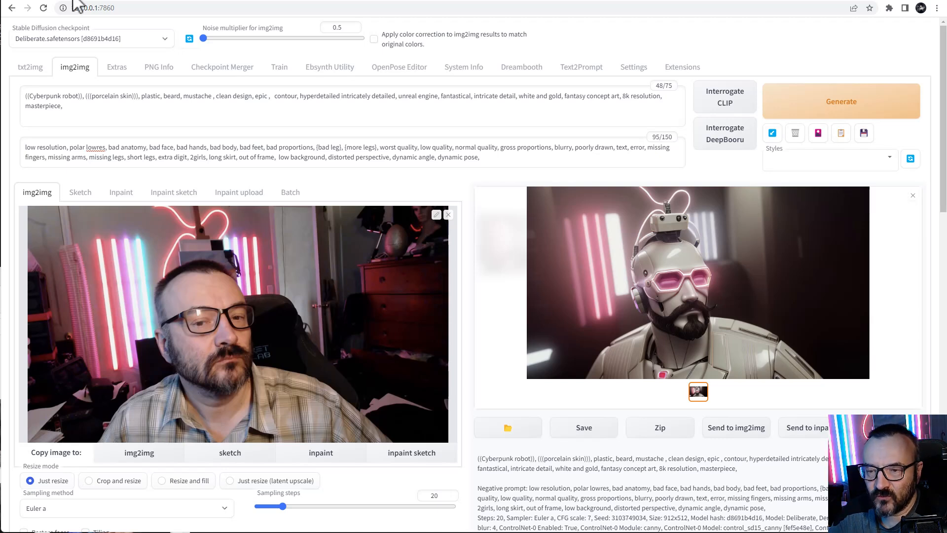
left_click(162, 43)
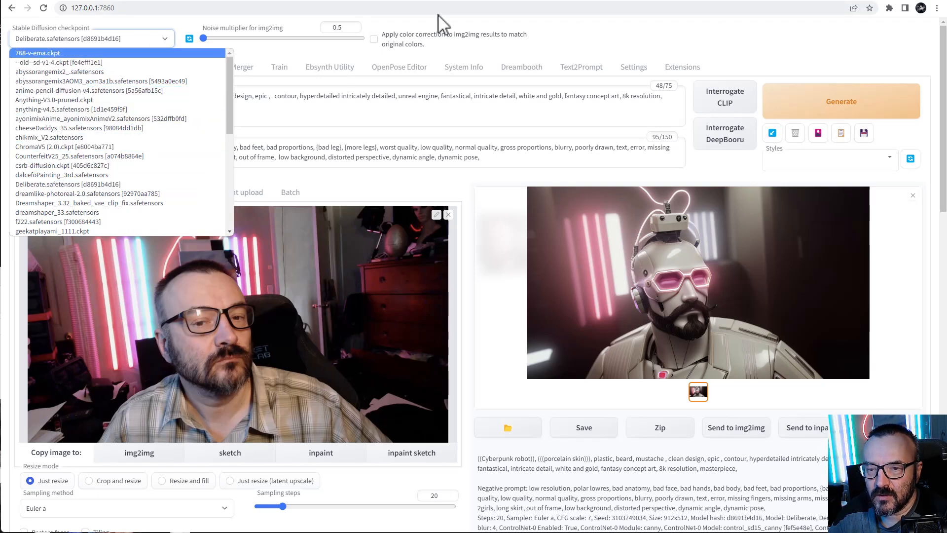
left_click(607, 39)
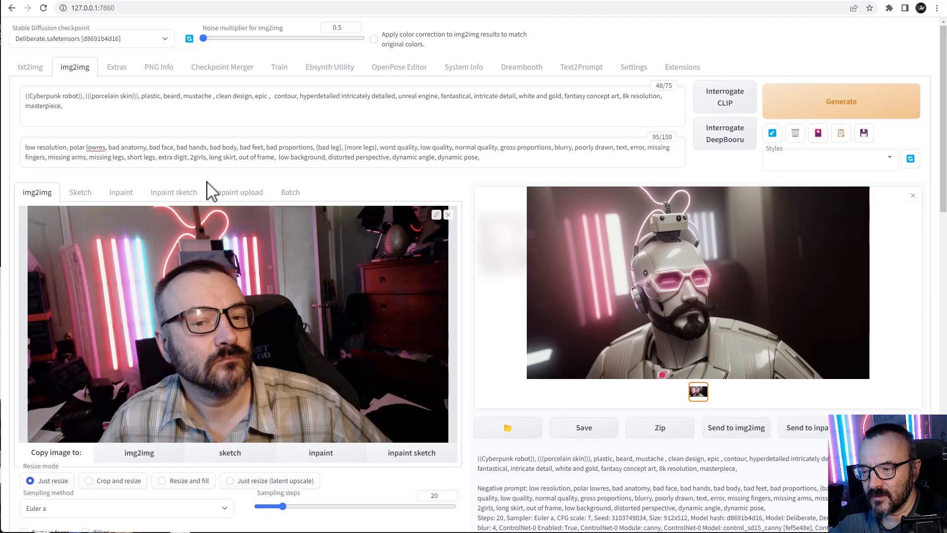
scroll(345, 268, "down", 1)
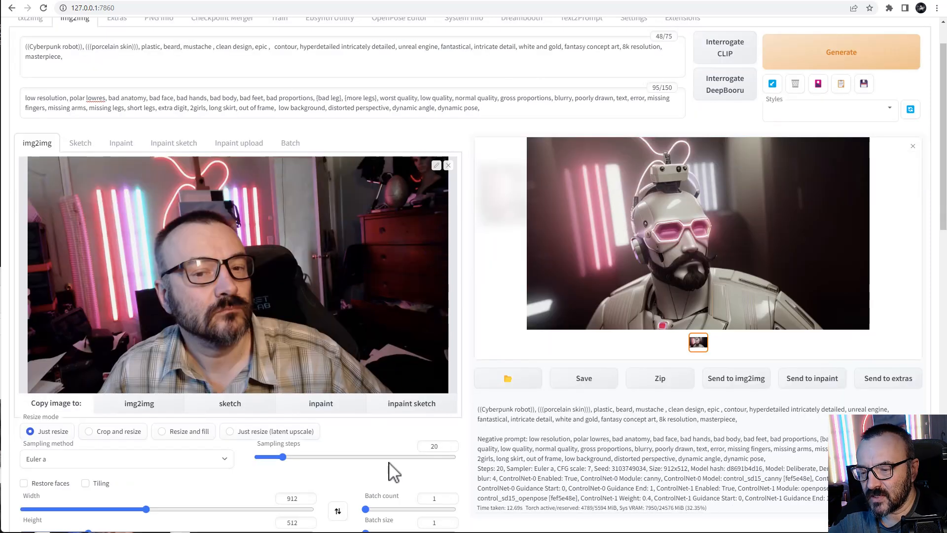
scroll(395, 469, "down", 3)
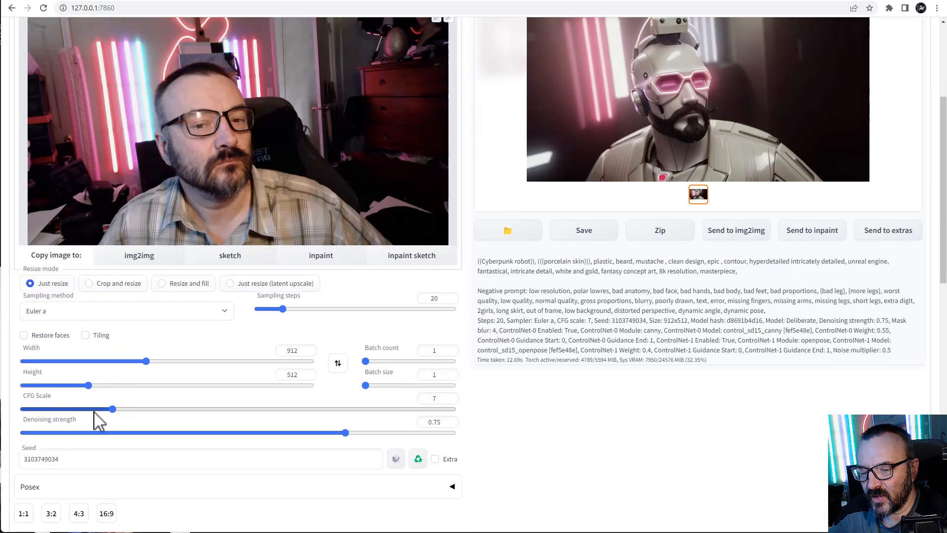
scroll(448, 372, "up", 4)
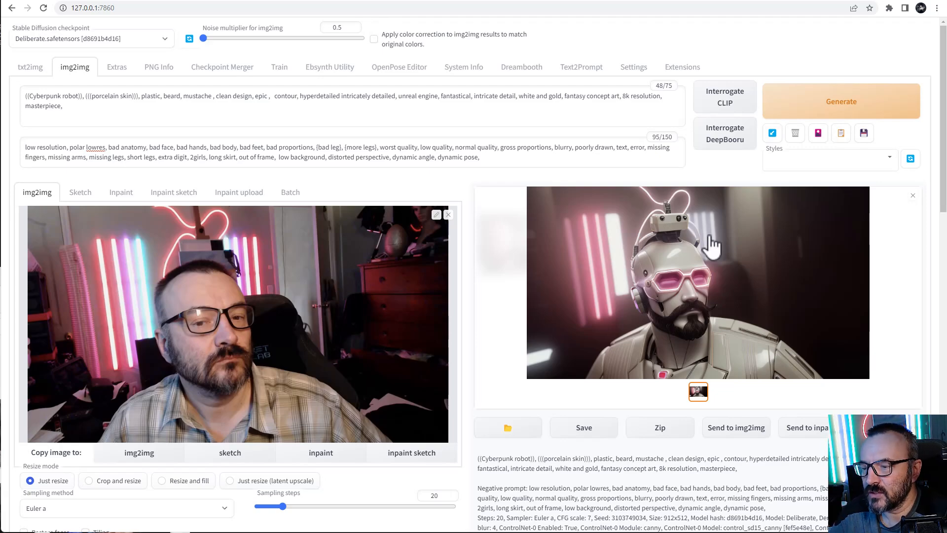
Set the img2img denoising strength to 0.3 and generate the image again.
scroll(428, 342, "down", 5)
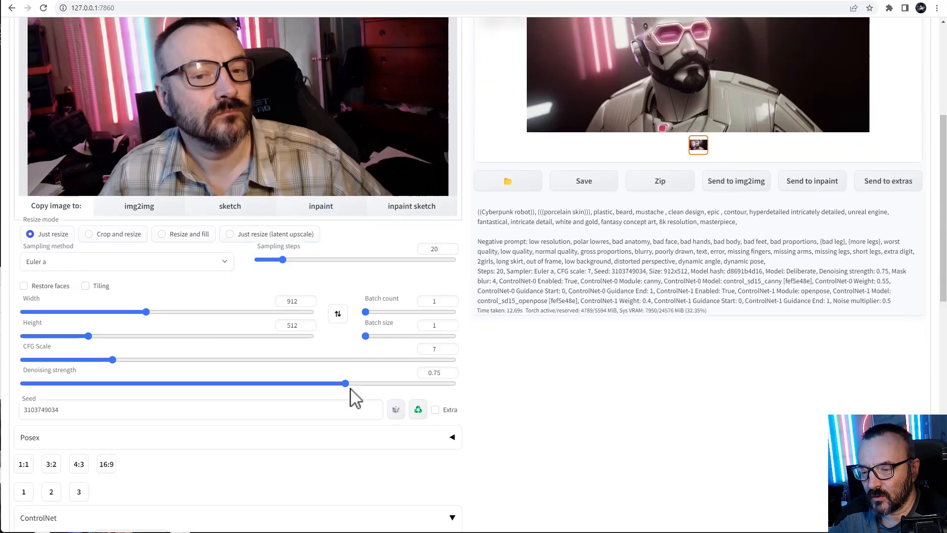
left_click_drag(345, 383, 152, 383)
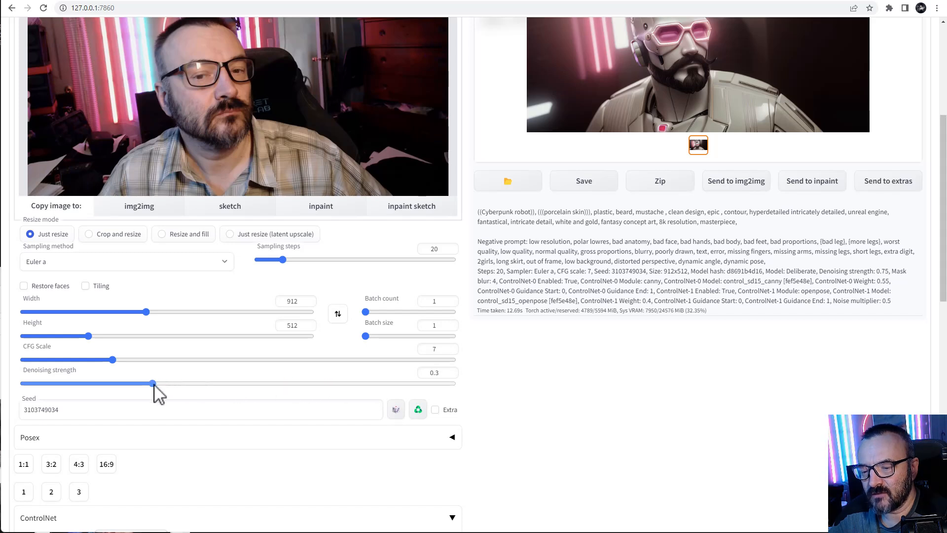
mouse_move(154, 386)
left_mouse_down()
mouse_move(171, 391)
mouse_move(154, 394)
left_mouse_up()
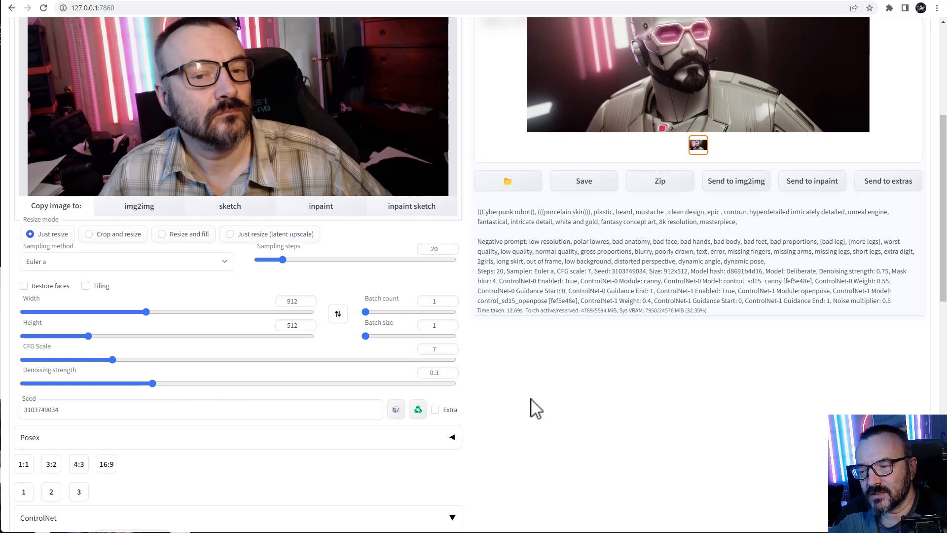
scroll(533, 406, "up", 5)
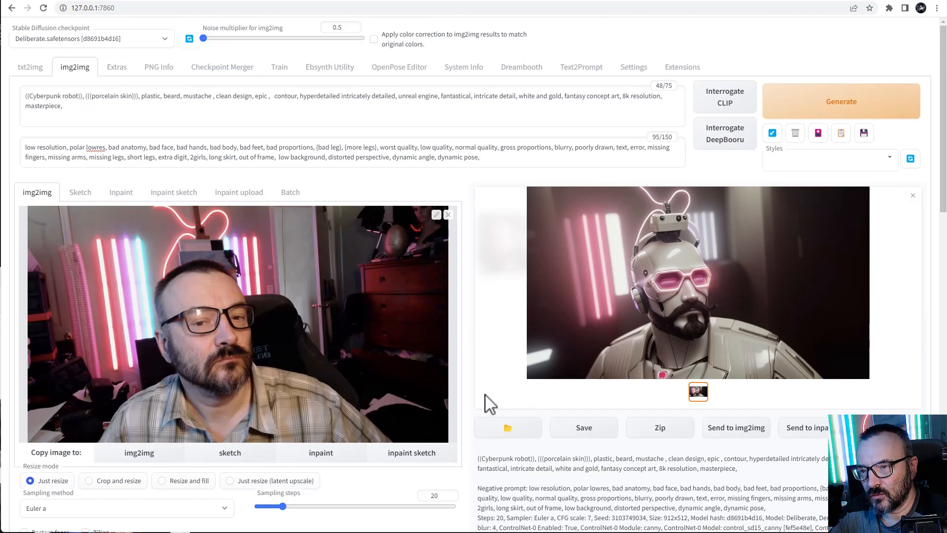
left_click(858, 108)
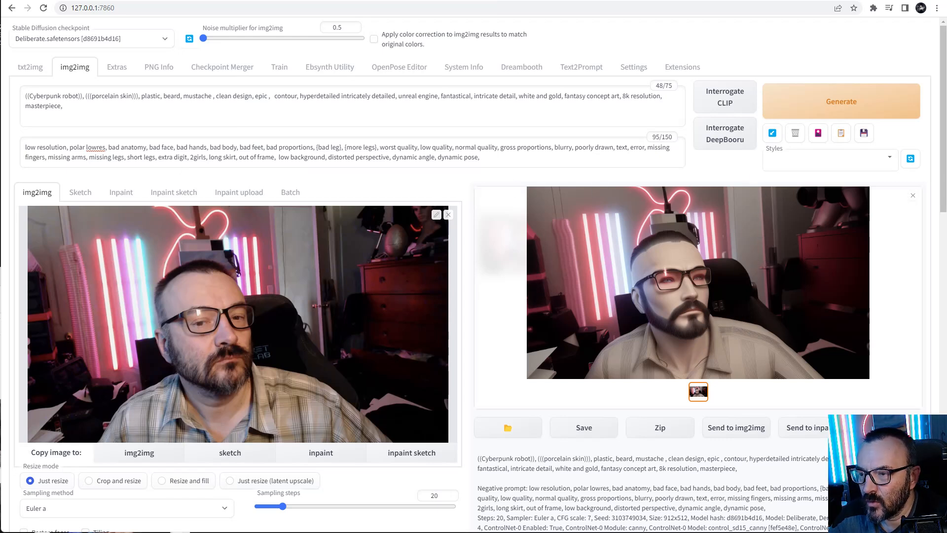
Switch to YouTube, play the Max Headroom quotes video muted for a few seconds, pause it, and return to Stable Diffusion.
left_click(536, 1)
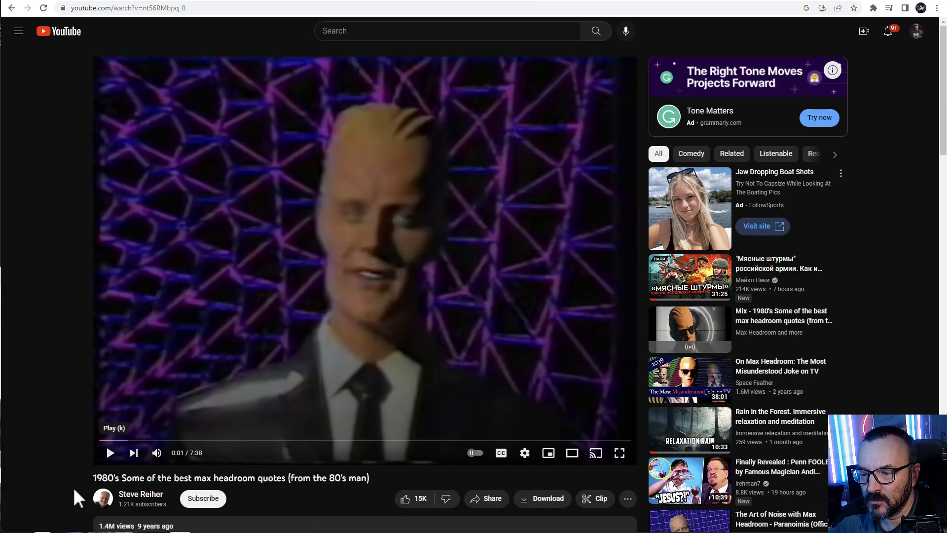
left_click(156, 453)
left_click(110, 453)
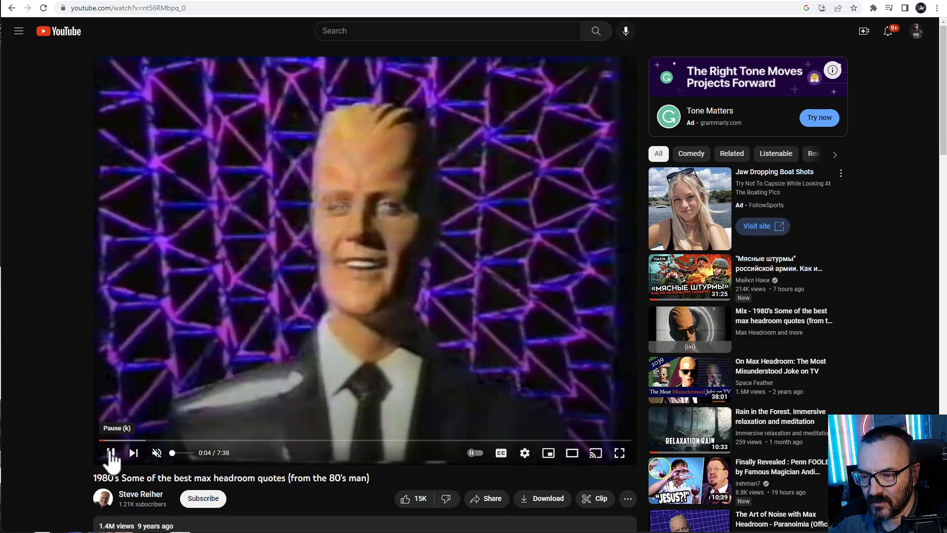
left_click(111, 452)
left_click(82, 3)
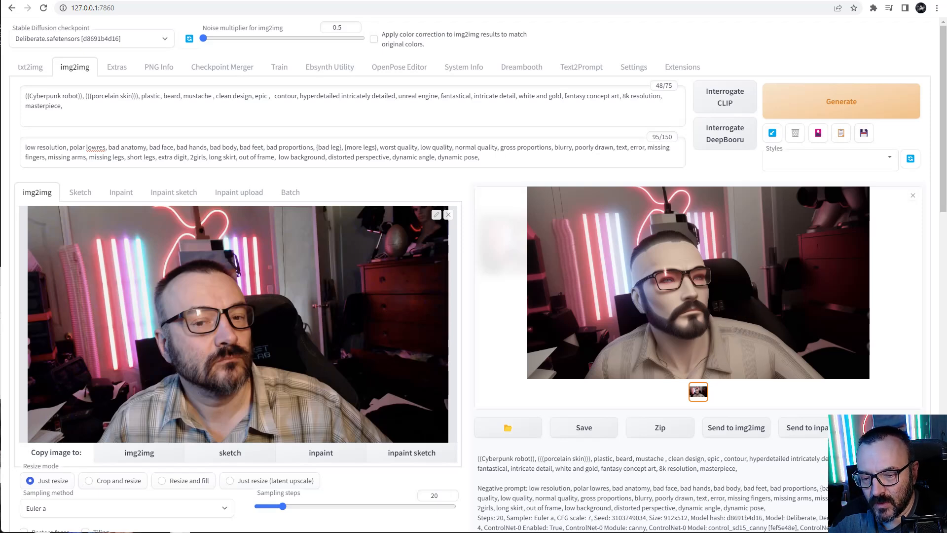
Generate from the front-facing keyframe, then replace the img2img source with the head-down keyframe from the folder and generate again.
left_click(778, 100)
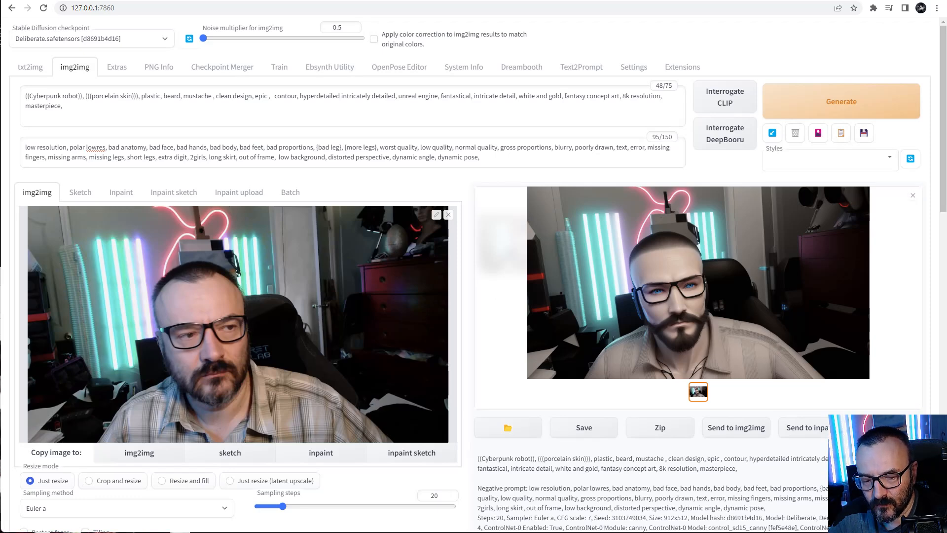
key("alt+Tab")
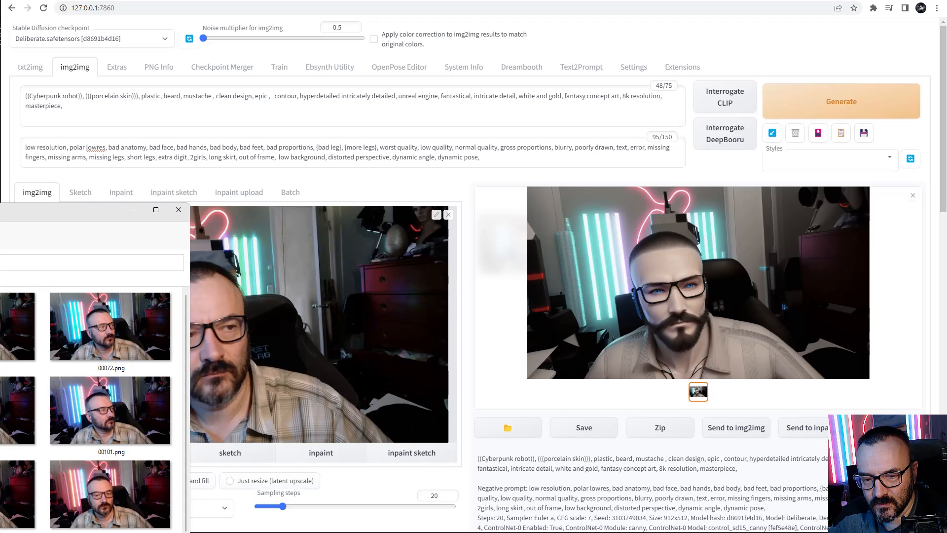
scroll(94, 410, "down", 5)
left_click_drag(69, 509, 303, 326)
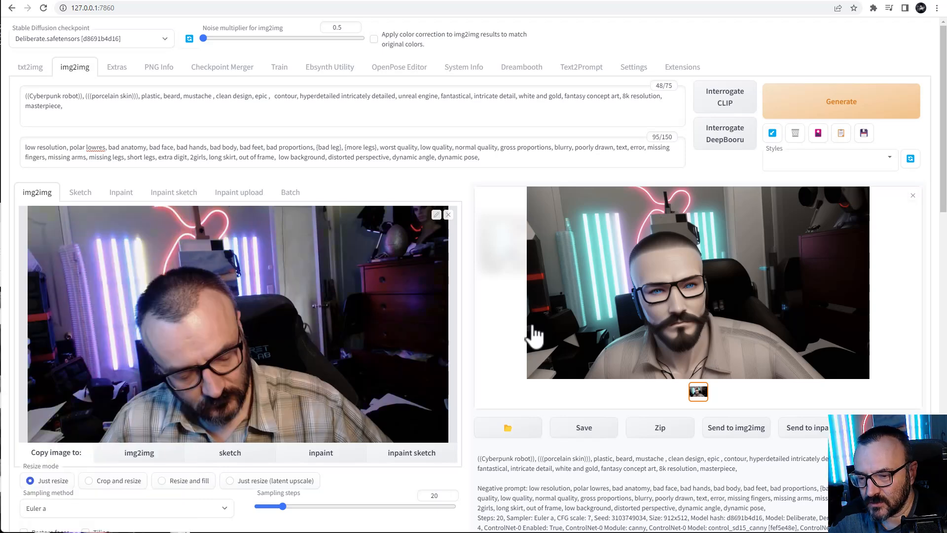
left_click(872, 105)
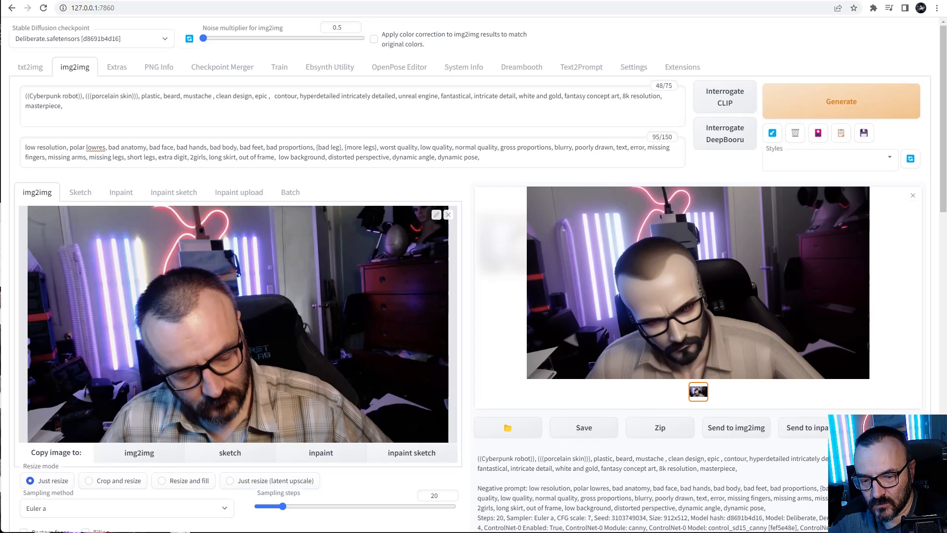
Replace the img2img source with the keyframe showing the face in side profile and generate a test image.
left_click_drag(82, 380, 156, 365)
key("alt+Tab")
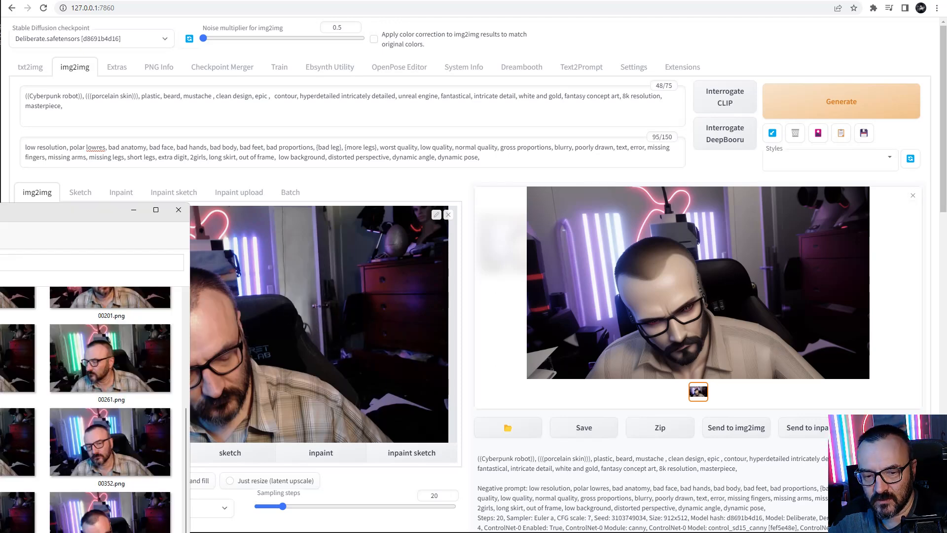
left_click_drag(110, 358, 362, 316)
left_click(834, 102)
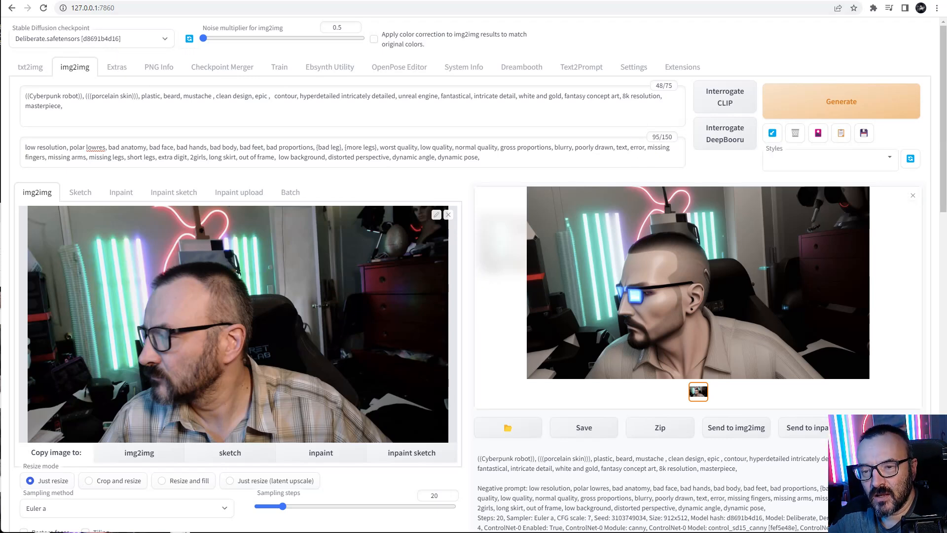
Load two open-mouthed keyframes one after the other as the img2img source and generate a test image from each.
left_click_drag(221, 419, 232, 392)
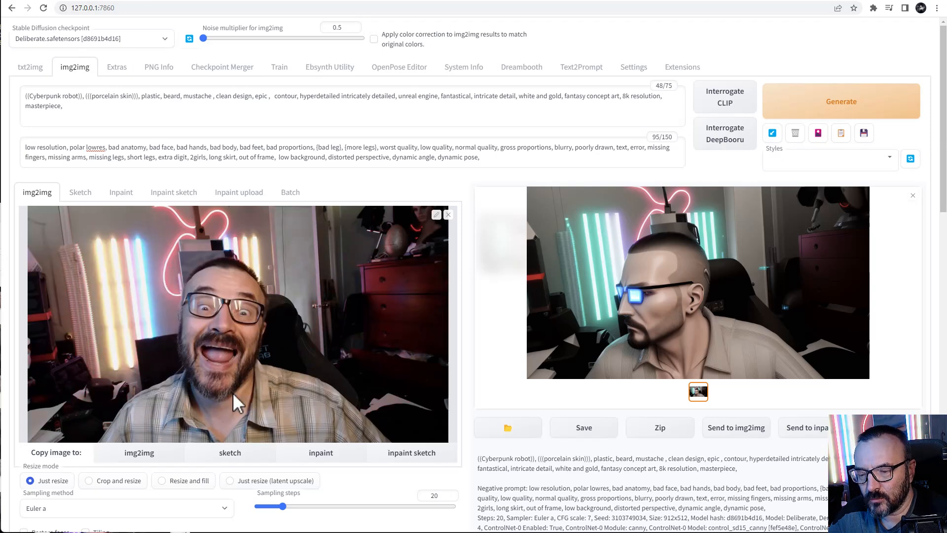
left_click(810, 99)
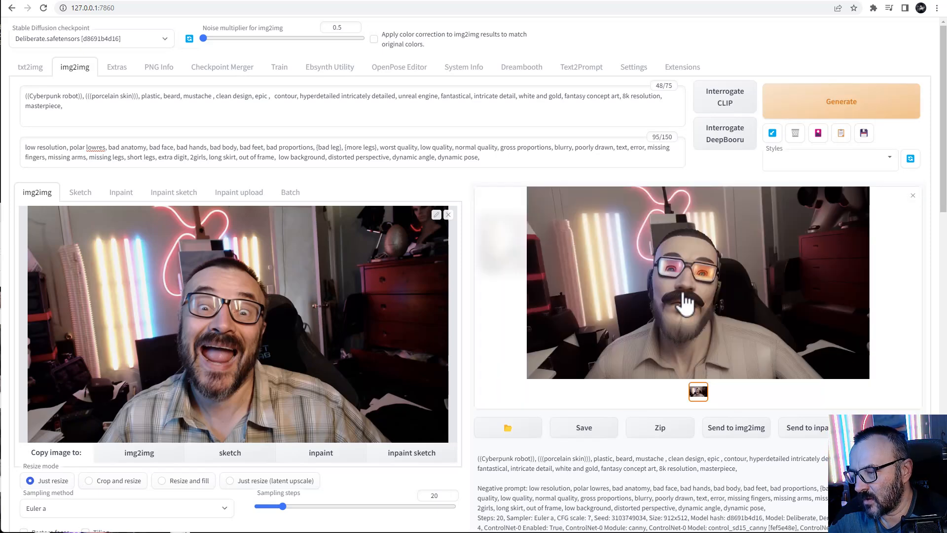
left_click_drag(0, 341, 238, 338)
left_click(795, 101)
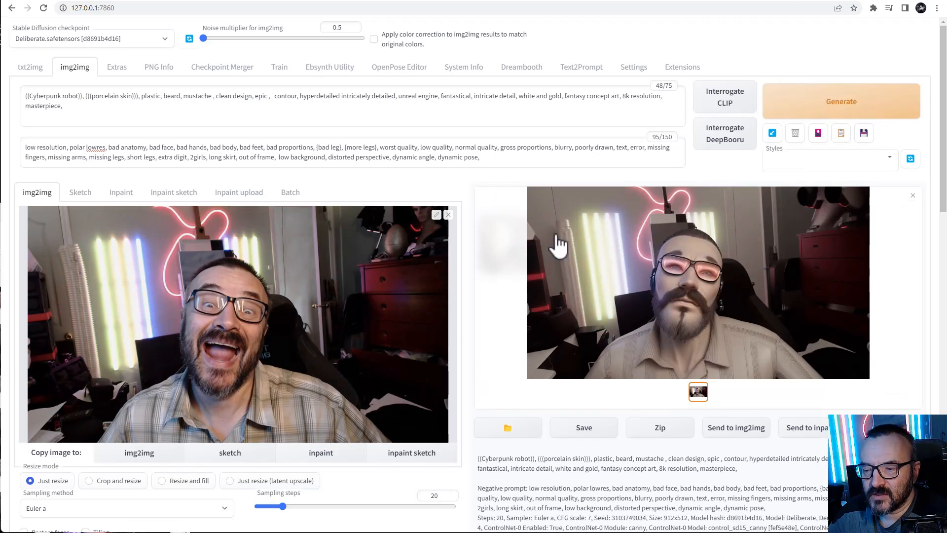
Review the positive prompt, the negative prompt and the img2img generation settings.
left_click(79, 108)
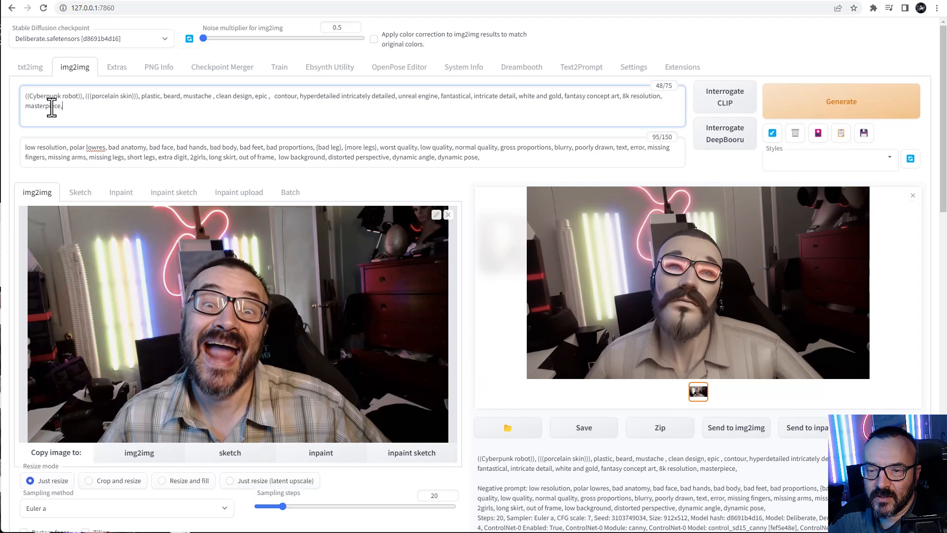
key("ctrl+a")
left_click(200, 113)
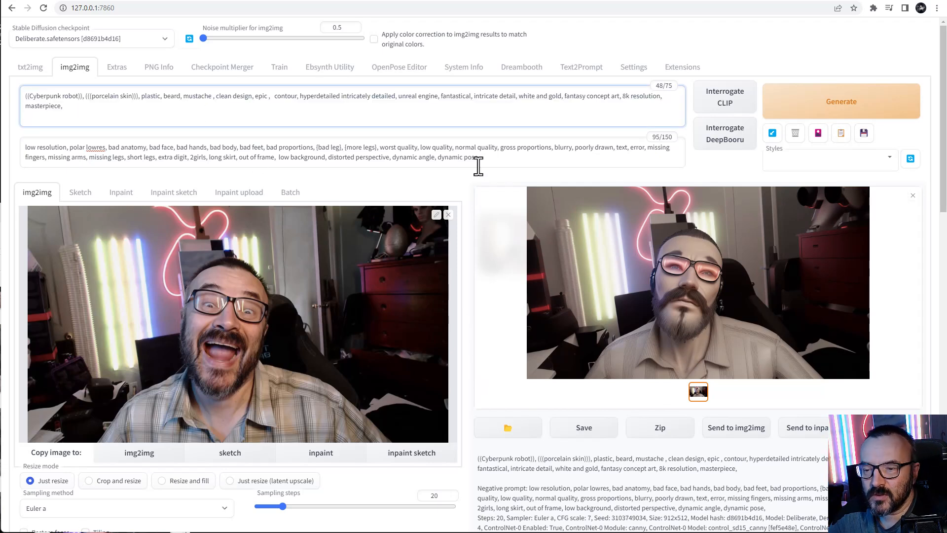
left_click_drag(486, 159, 22, 148)
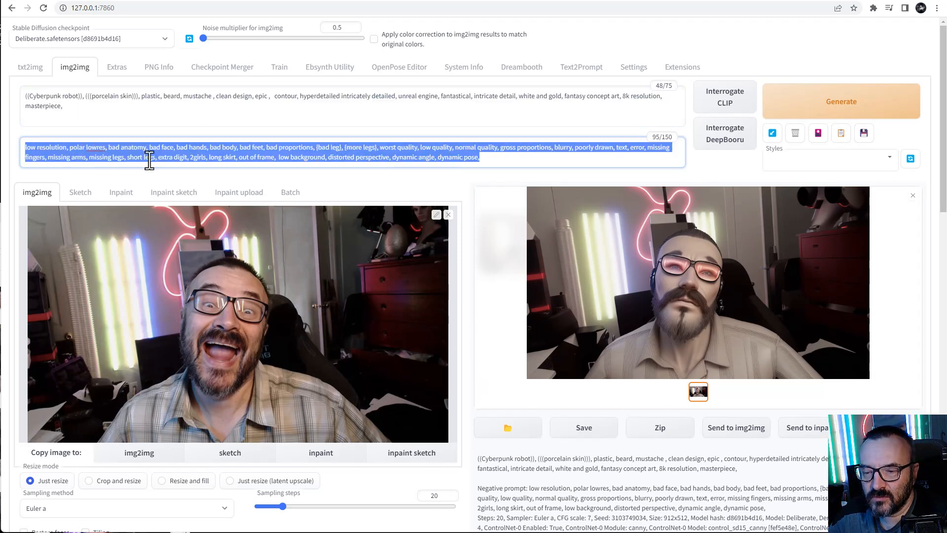
scroll(467, 231, "down", 7)
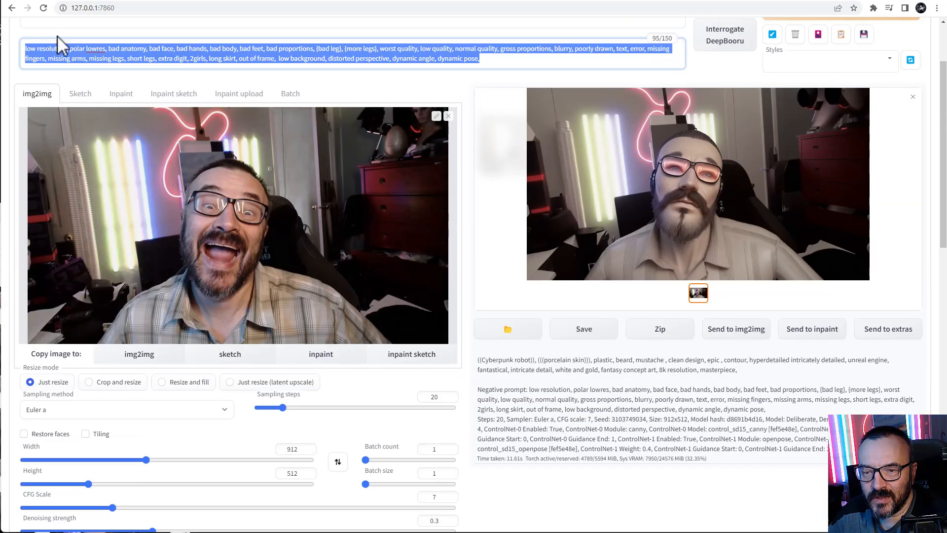
scroll(268, 275, "up", 1)
scroll(271, 276, "down", 3)
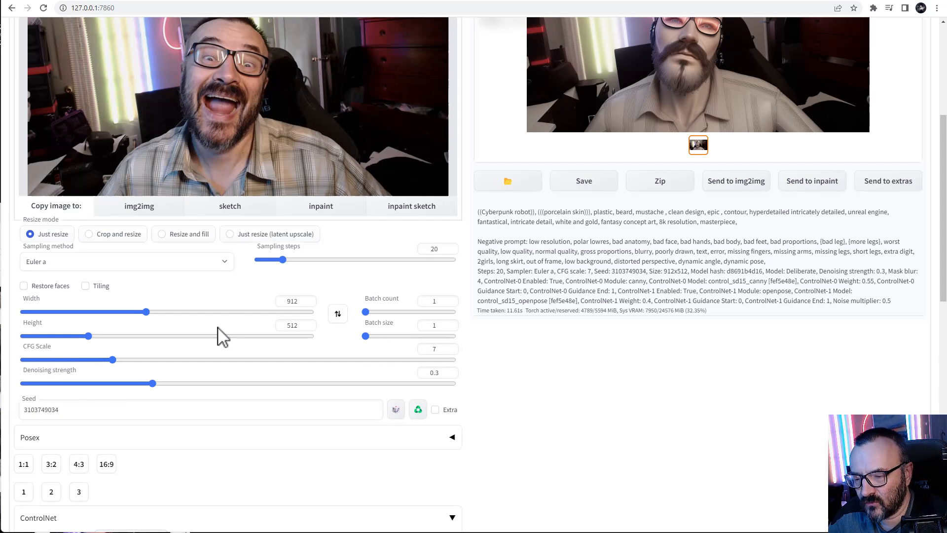
scroll(375, 318, "up", 5)
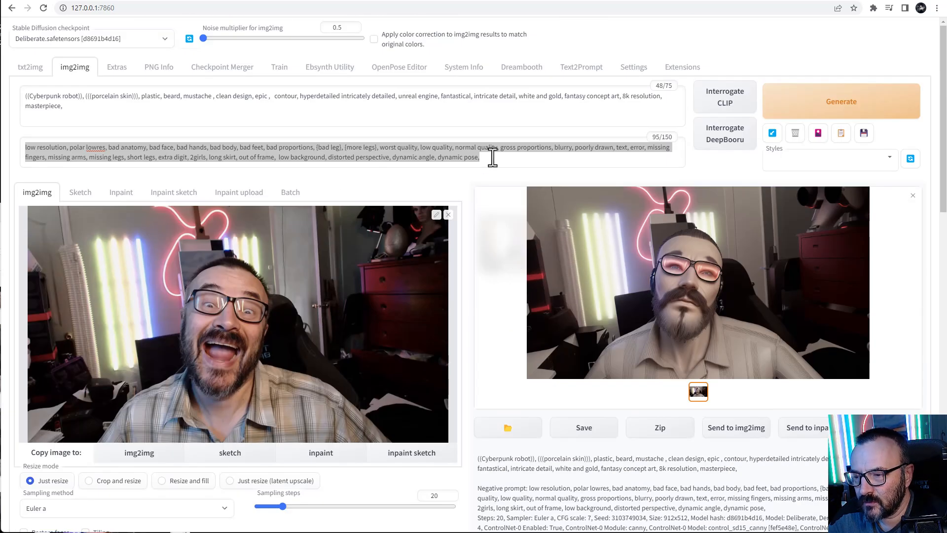
left_click(410, 194)
Choose ebsynth utility as the img2img script and activate its empty Project directory field.
scroll(481, 262, "down", 10)
scroll(478, 326, "down", 7)
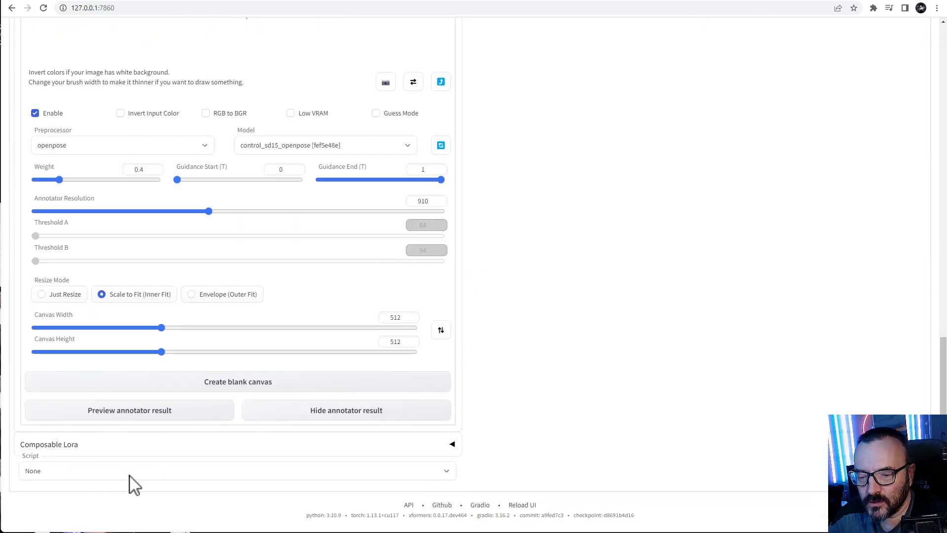
left_click(129, 472)
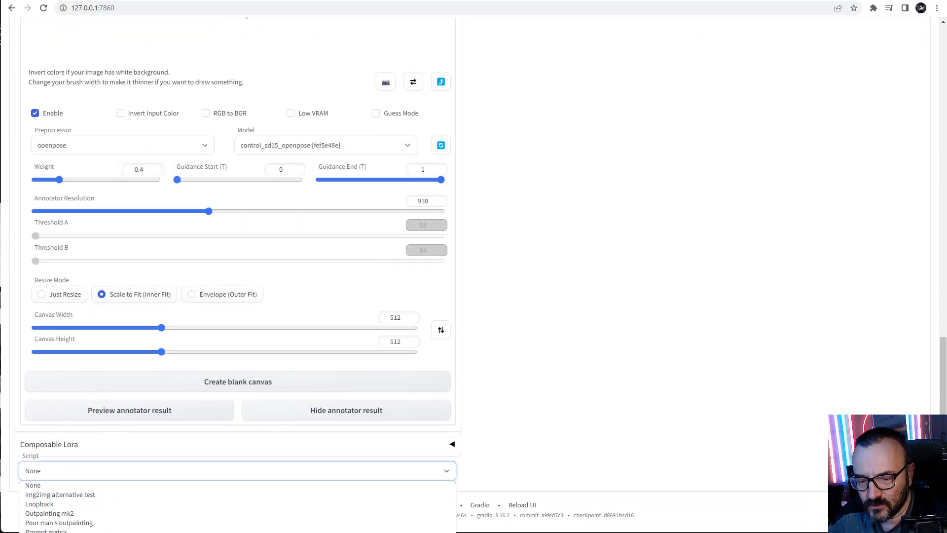
left_click(47, 532)
scroll(476, 374, "down", 5)
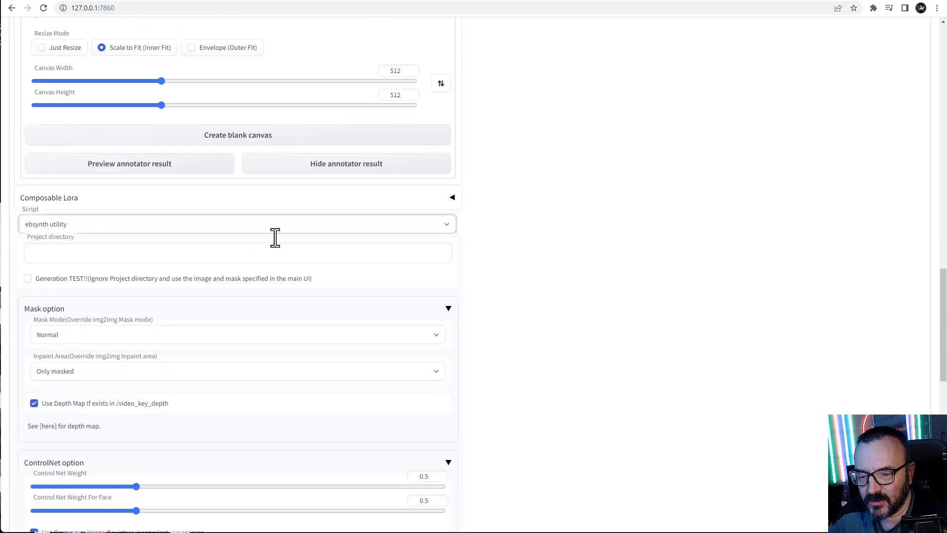
left_click(78, 250)
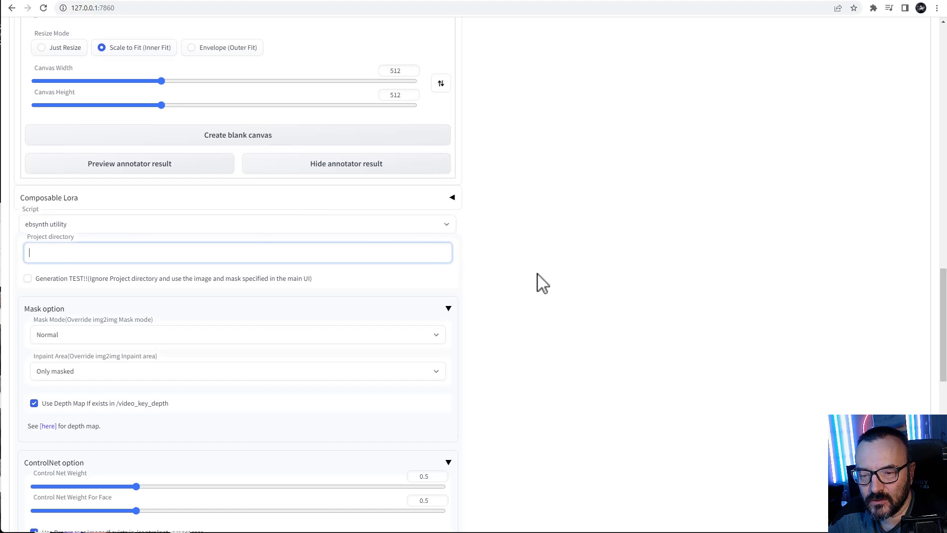
Read the stage 3 instructions in Ebsynth Utility and select the project directory path D:\video2\demo.
scroll(567, 285, "up", 20)
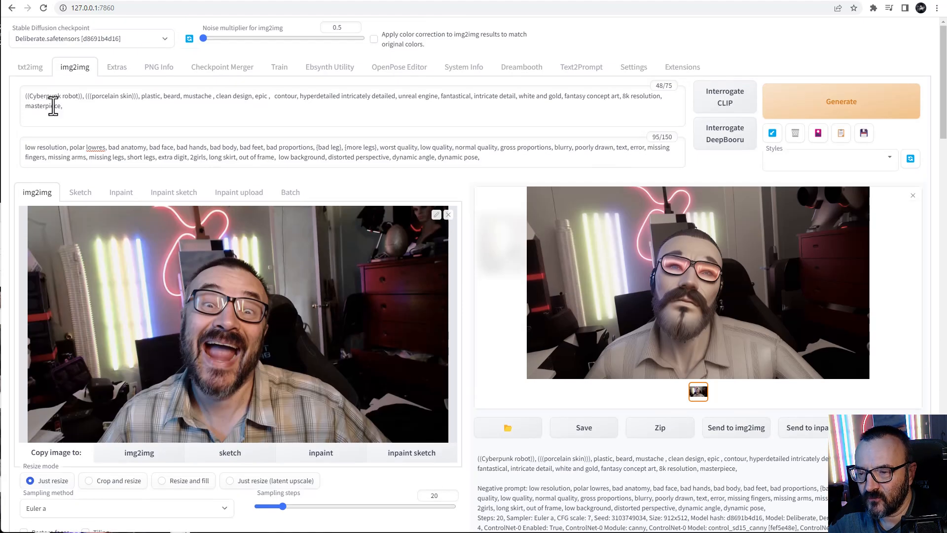
left_click(314, 76)
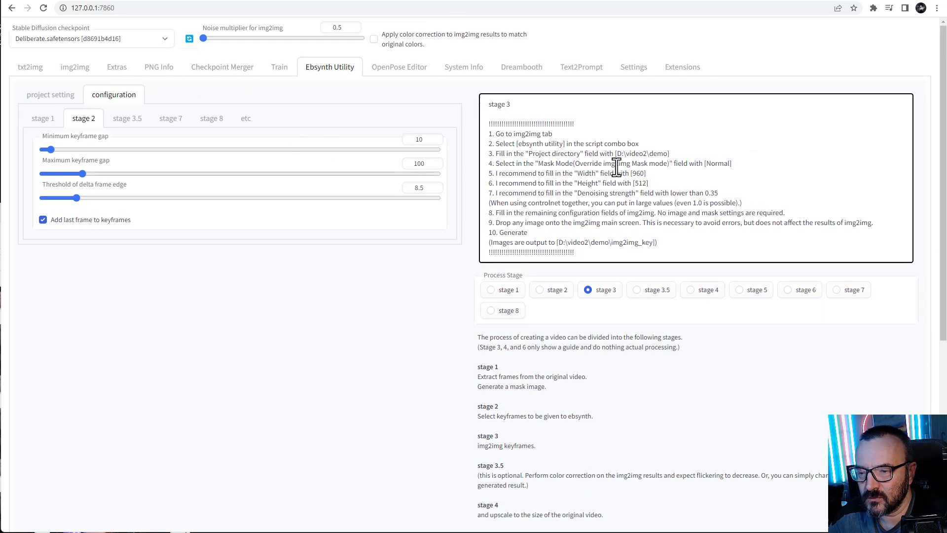
left_click_drag(496, 133, 570, 141)
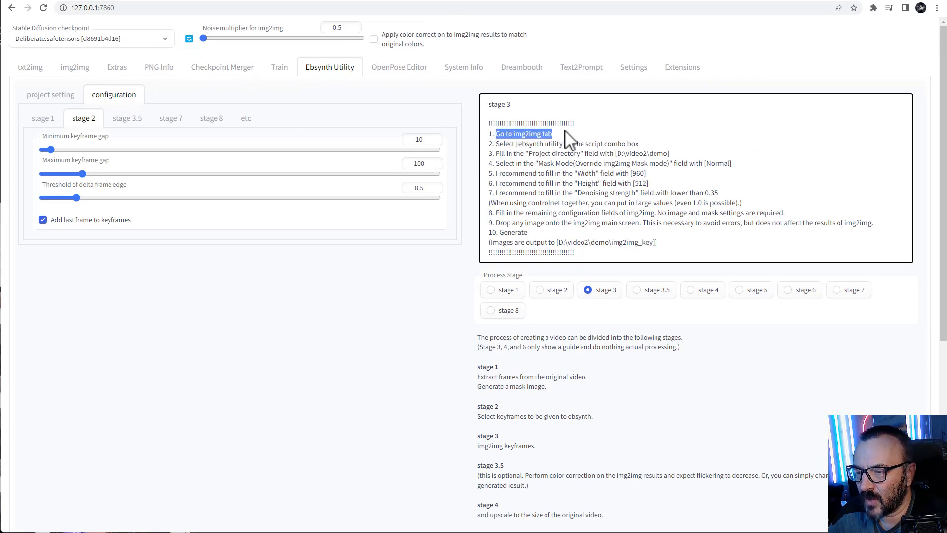
left_click(570, 140)
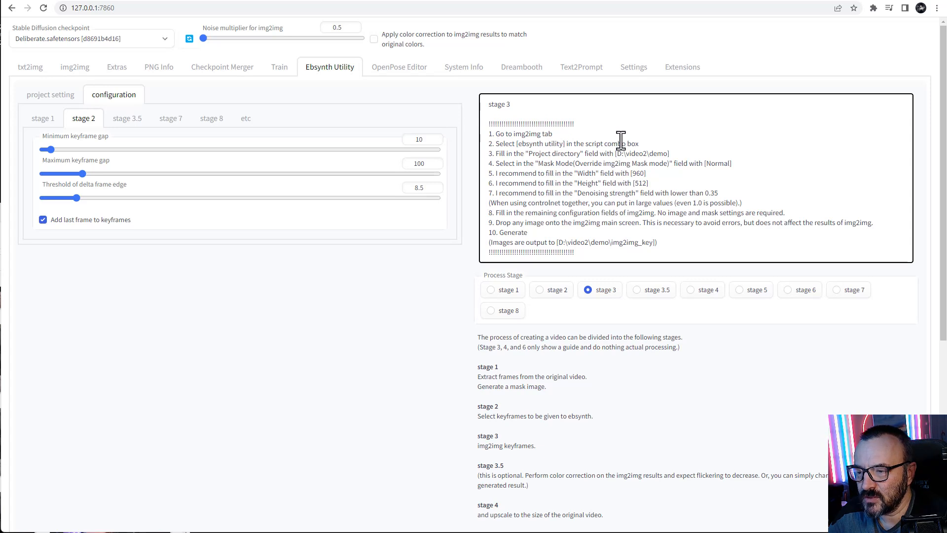
left_click_drag(489, 153, 661, 154)
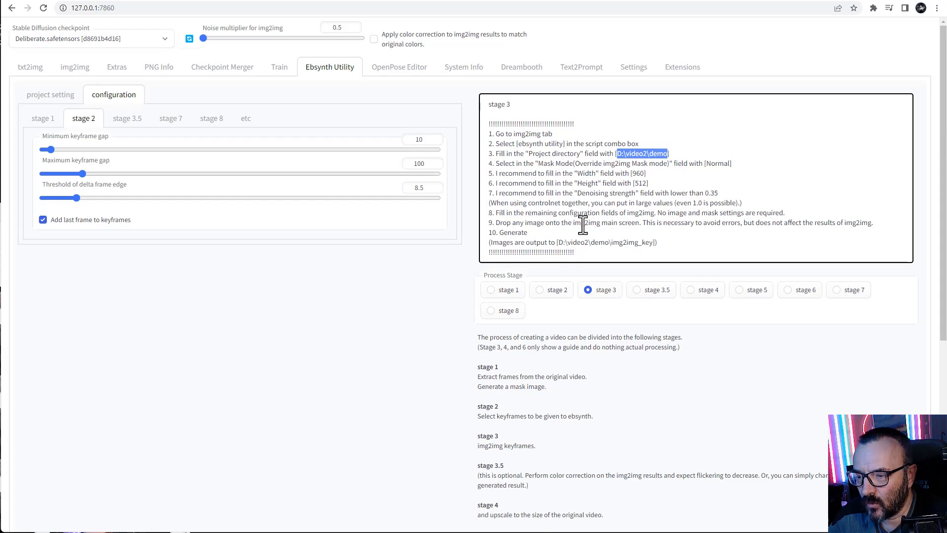
Check the first ControlNet unit in img2img and fill the ebsynth utility script's Project directory with D:\video2\demo.
left_click(77, 69)
scroll(170, 269, "down", 5)
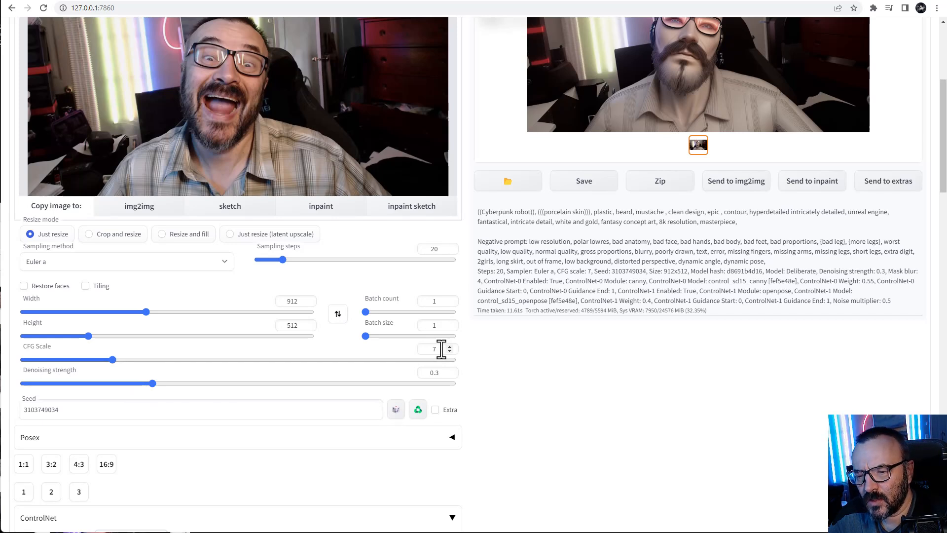
scroll(478, 349, "down", 1)
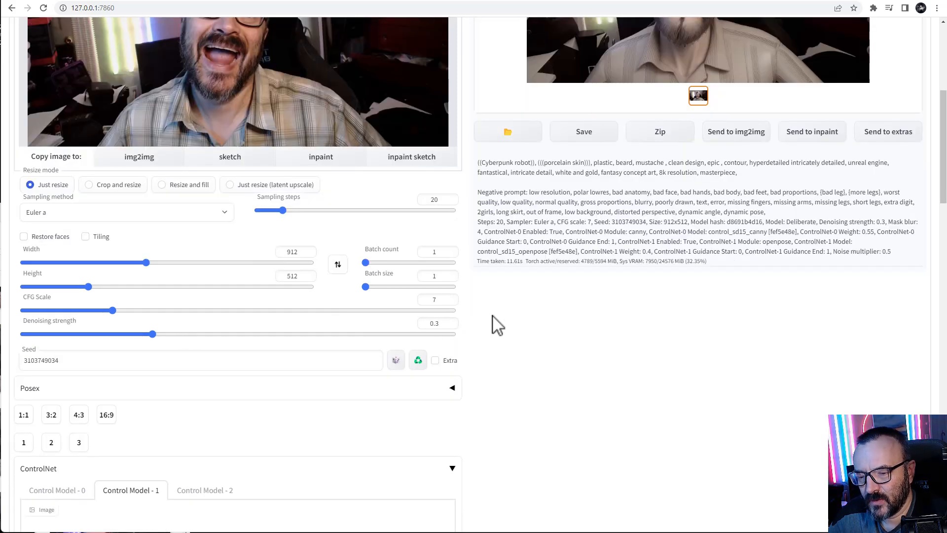
scroll(493, 316, "down", 3)
scroll(346, 262, "down", 3)
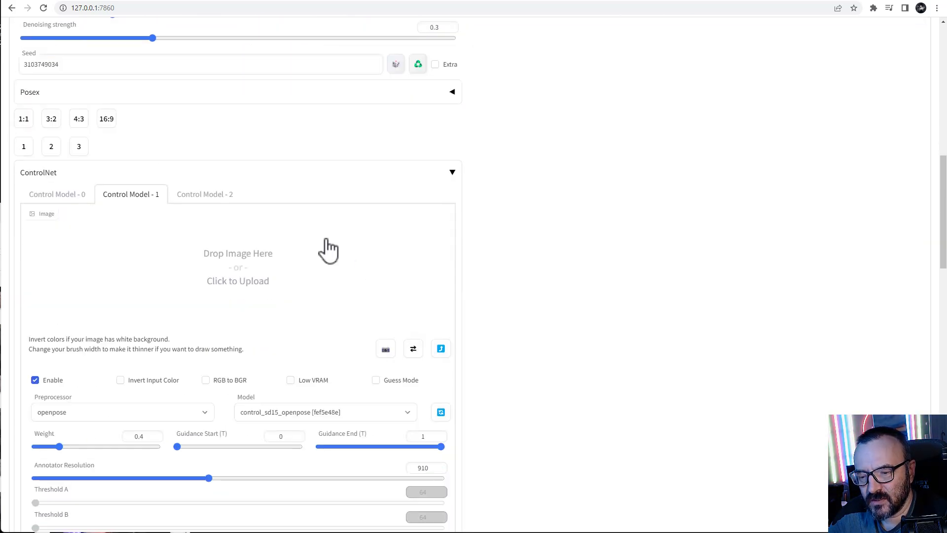
scroll(99, 163, "down", 2)
left_click(47, 96)
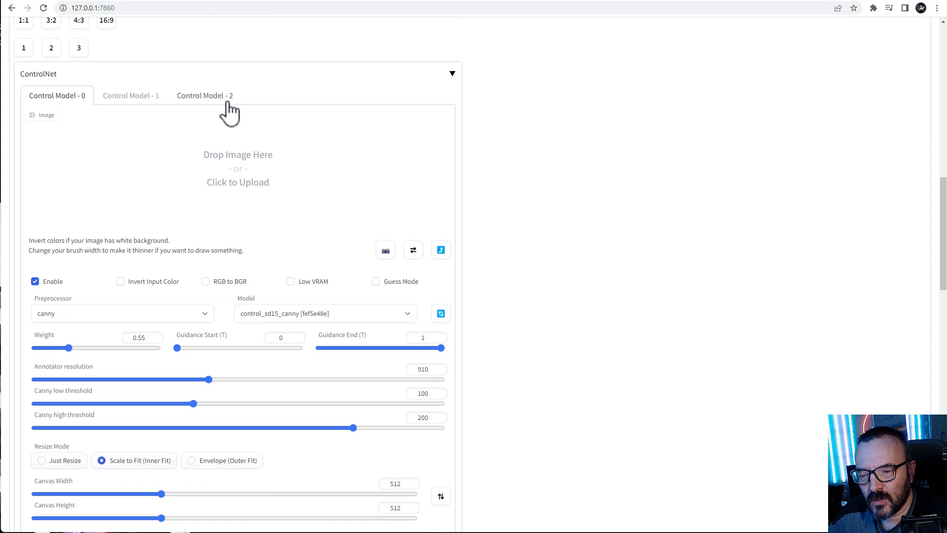
scroll(184, 159, "down", 2)
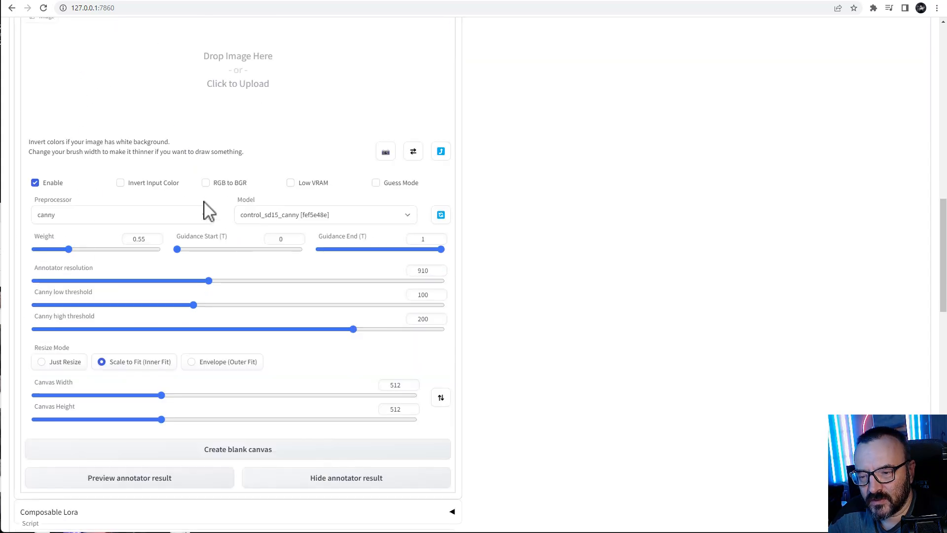
scroll(205, 218, "down", 7)
scroll(205, 217, "down", 2)
scroll(172, 202, "up", 2)
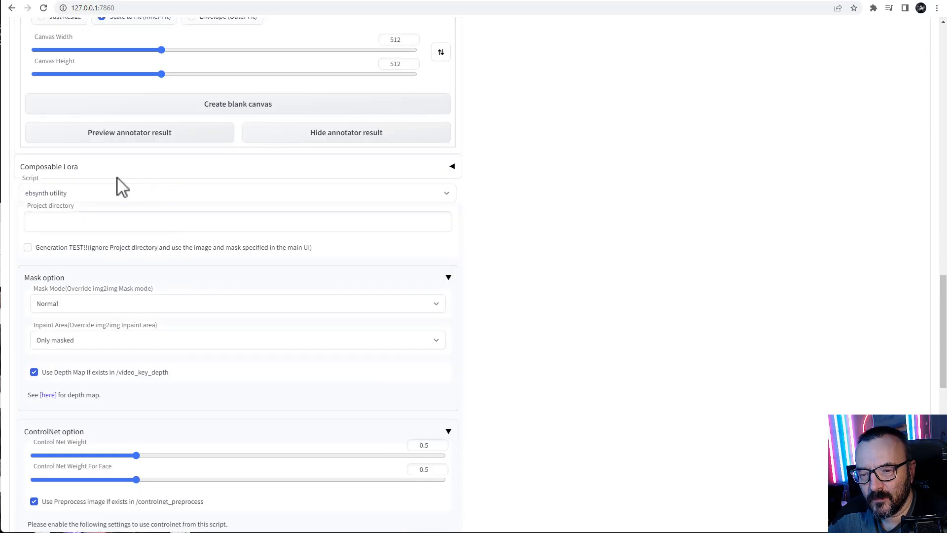
left_click(80, 220)
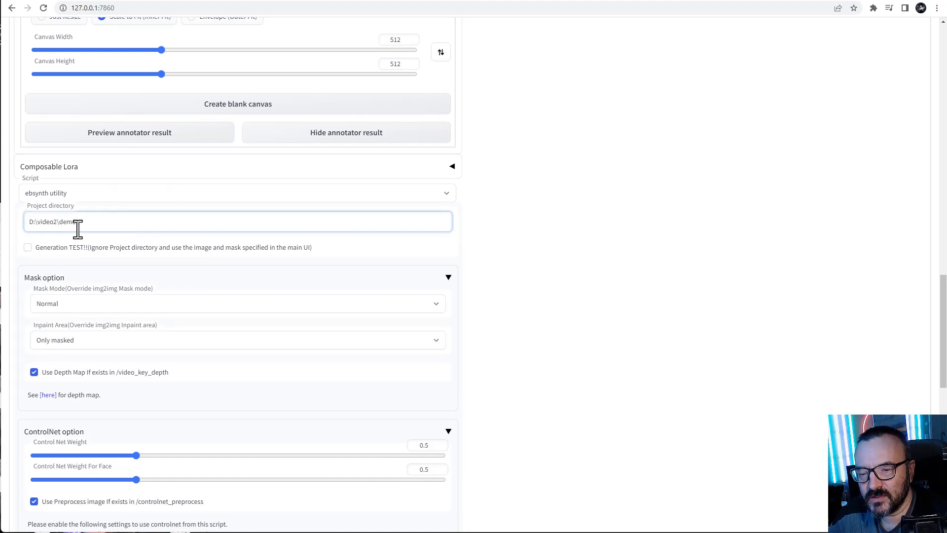
Look at the demo project's video_key folder in File Explorer and return to the img2img page.
left_click_drag(0, 207, 288, 119)
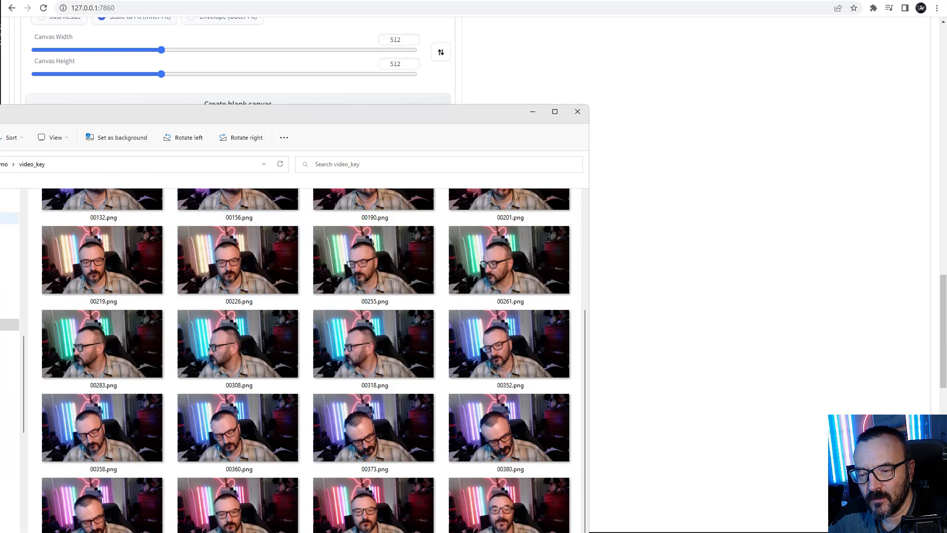
left_click_drag(225, 107, 628, 63)
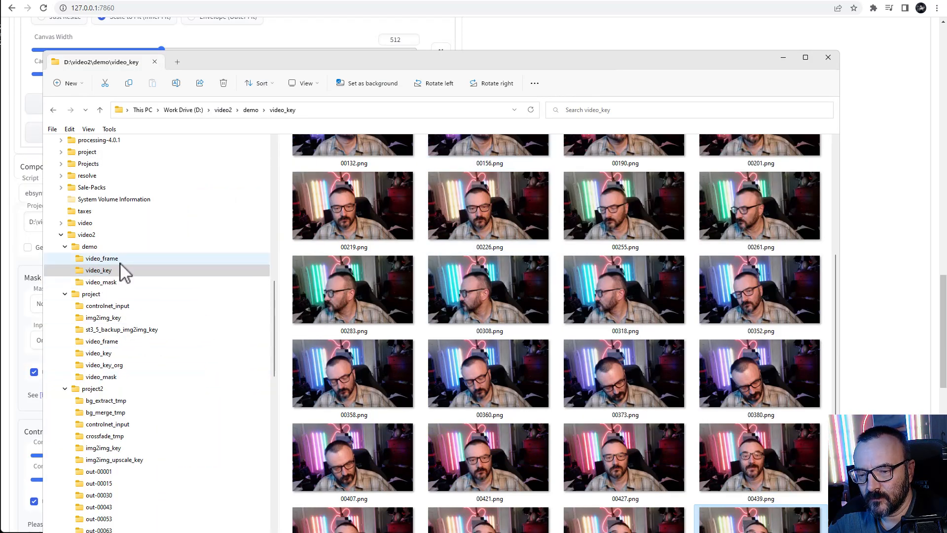
left_click_drag(520, 52, 181, 252)
left_click(623, 286)
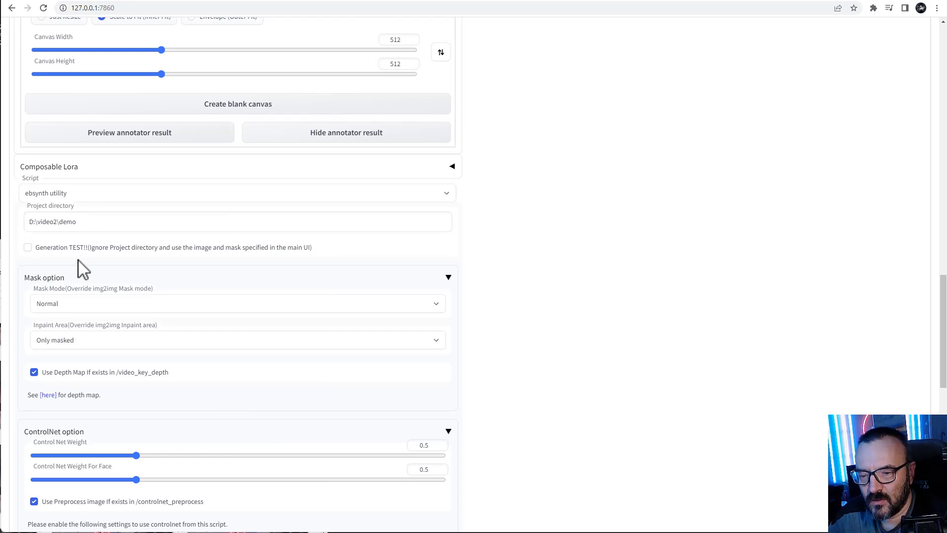
Set the script's mask mode override to Normal and review its ControlNet, loopback and auto tagging options.
left_click(84, 306)
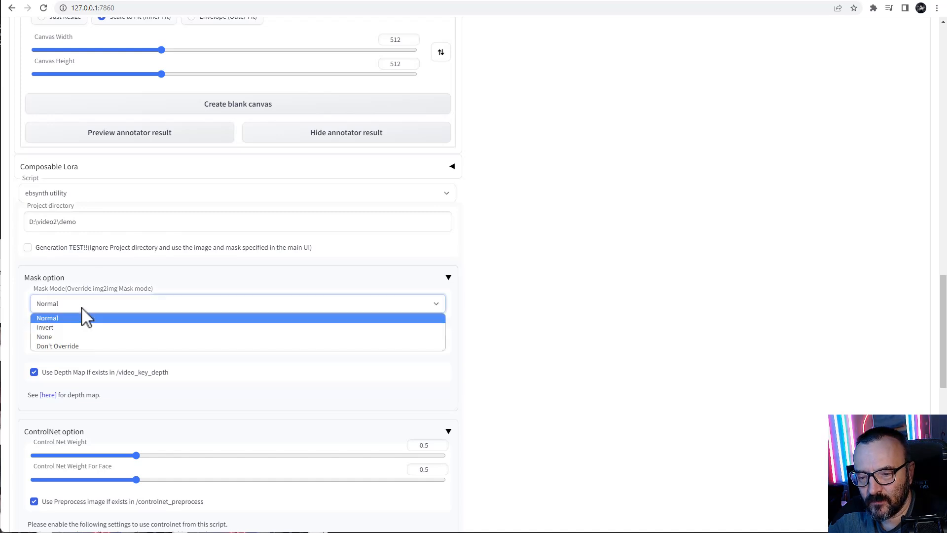
left_click(79, 318)
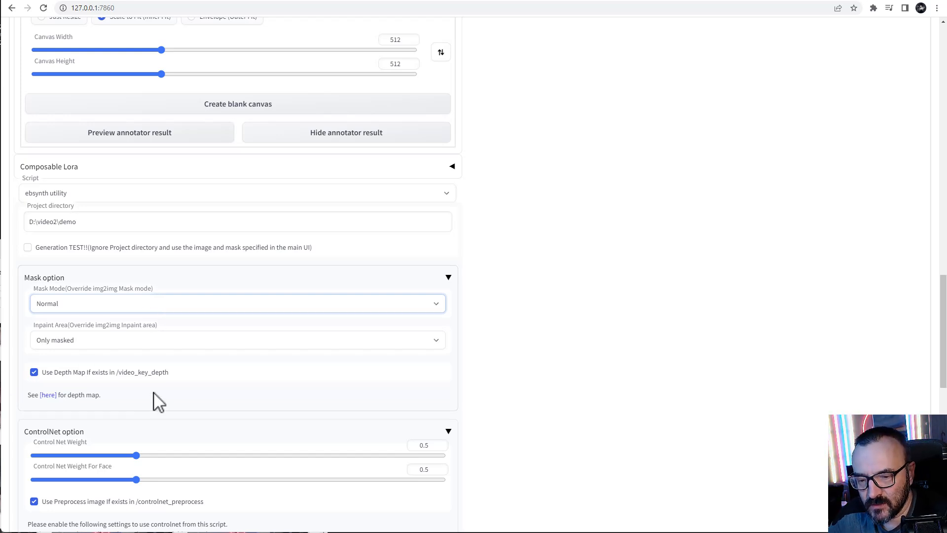
scroll(163, 385, "down", 1)
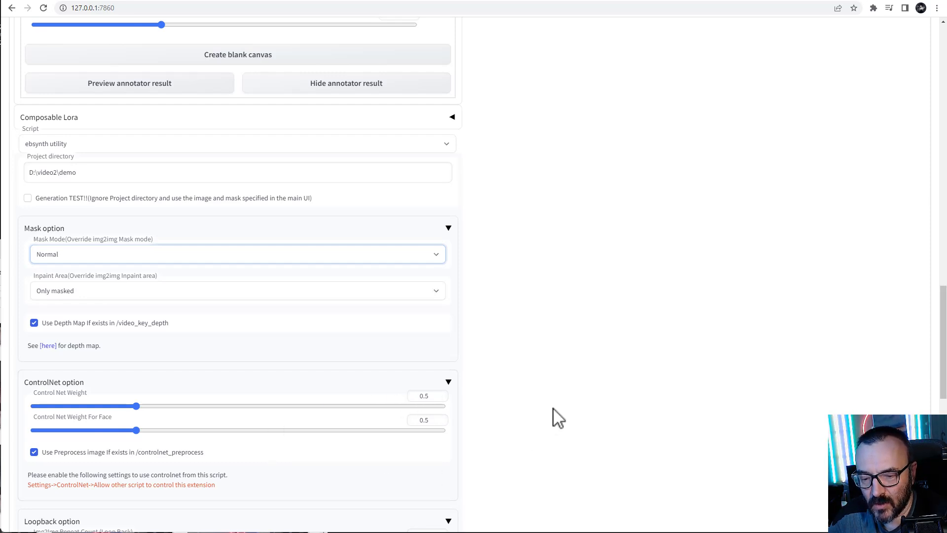
scroll(558, 418, "down", 2)
scroll(558, 418, "down", 1)
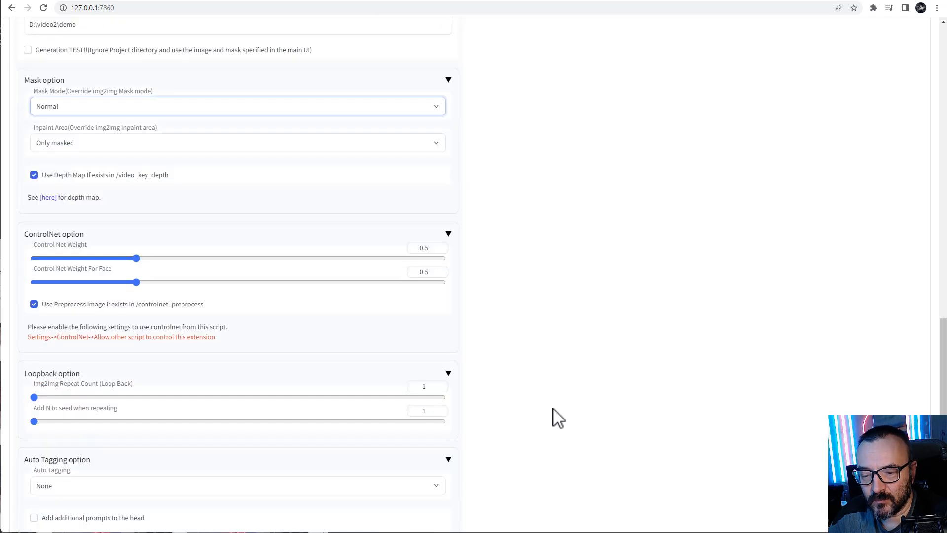
scroll(558, 419, "down", 1)
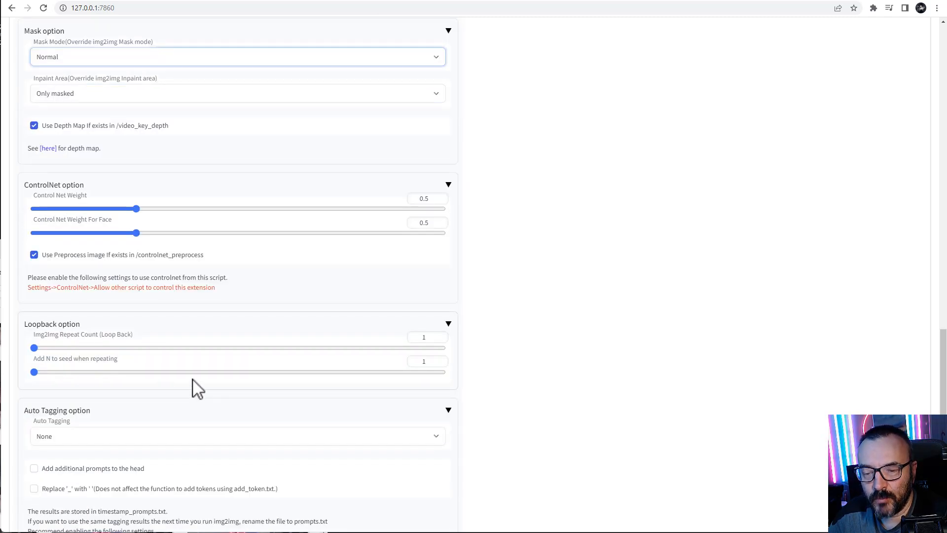
scroll(207, 373, "down", 1)
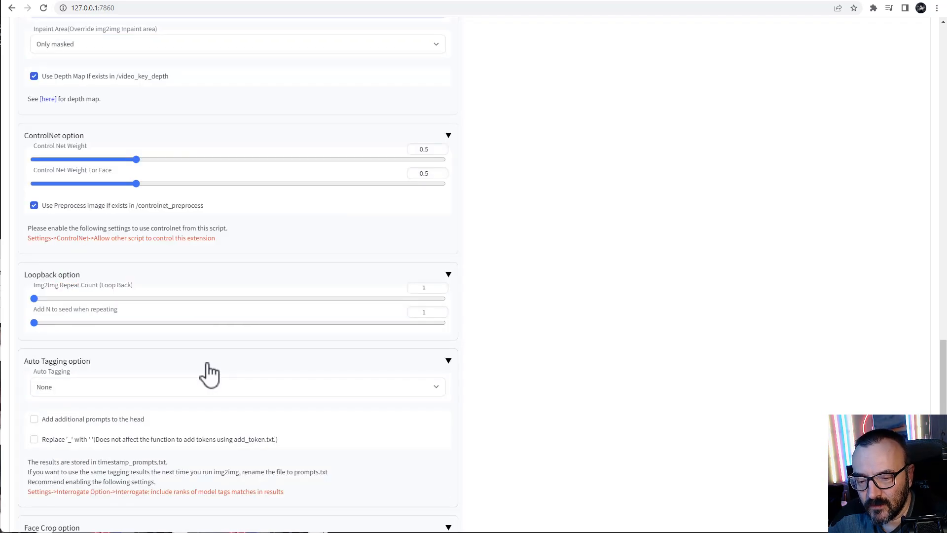
Generate the stylized keyframes with the ebsynth utility script.
scroll(528, 303, "up", 6)
scroll(523, 314, "up", 20)
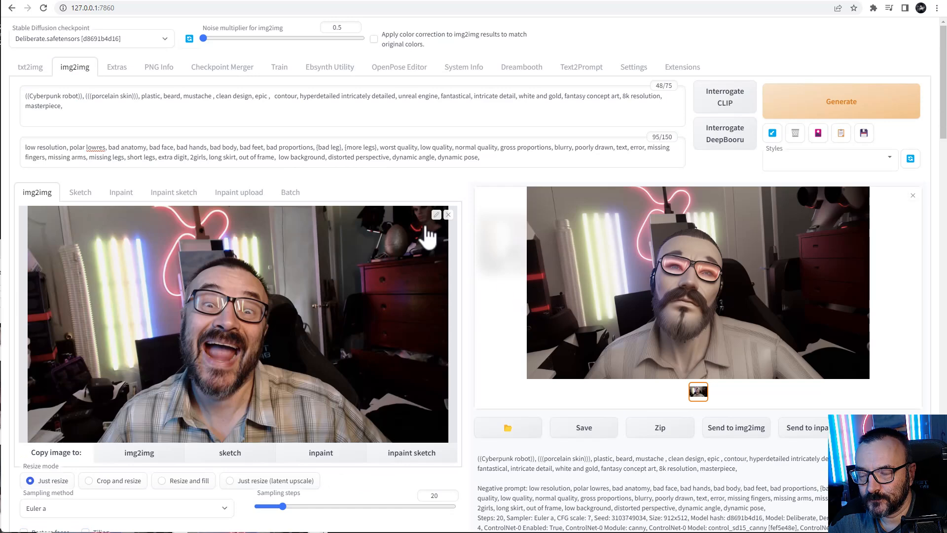
left_click(830, 114)
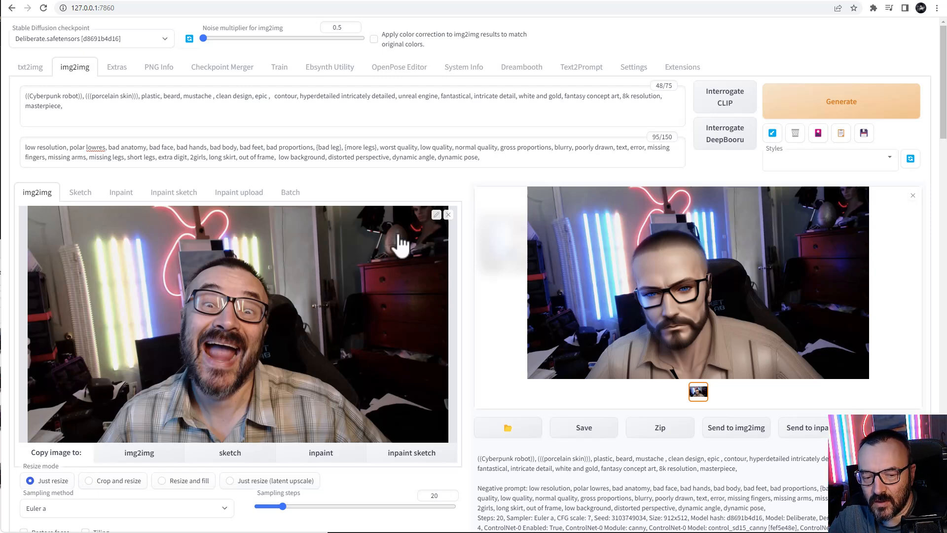
Inspect the generated keyframes in the demo project's img2img_key folder one by one, starting from 00001.png.
left_click_drag(0, 248, 360, 16)
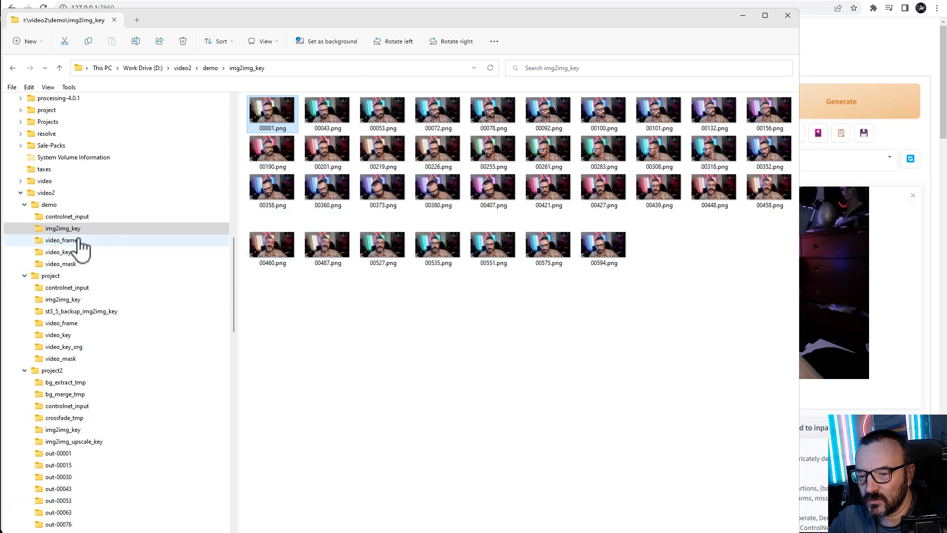
double_click(267, 112)
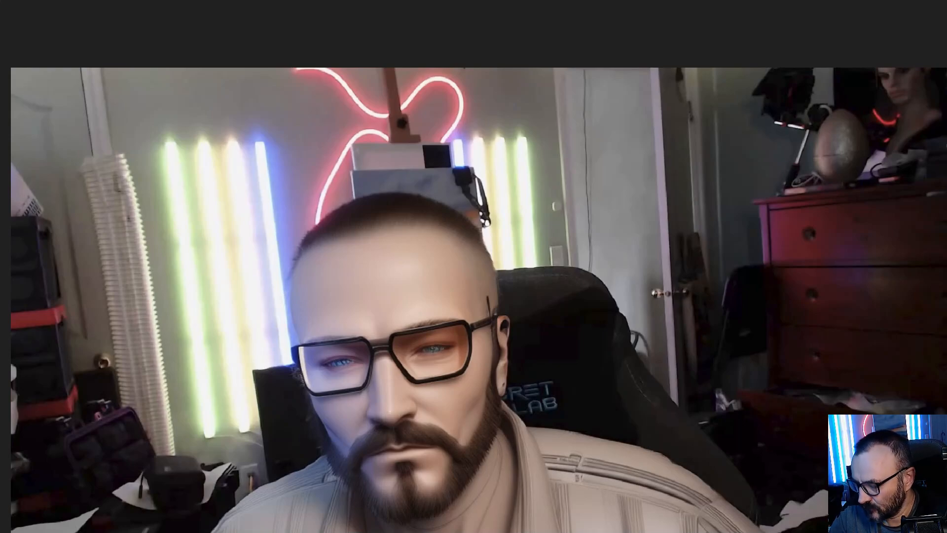
key("Right")
key("Right")
key("Right")
key("Right")
key("Right")
key("Right")
key("Right")
key("Right")
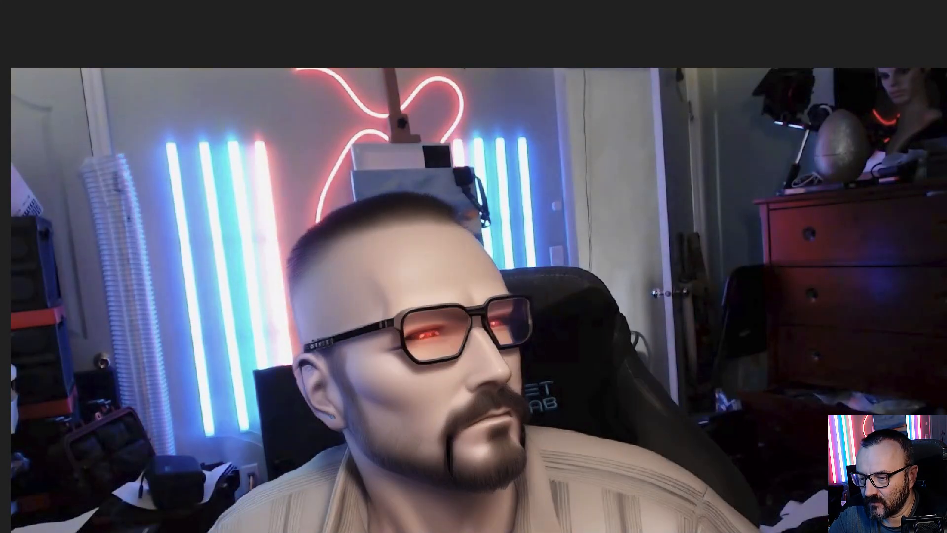
key("Right")
key("Right")
key("Right")
key("Right")
key("Right")
key("Right")
key("Right")
key("Right")
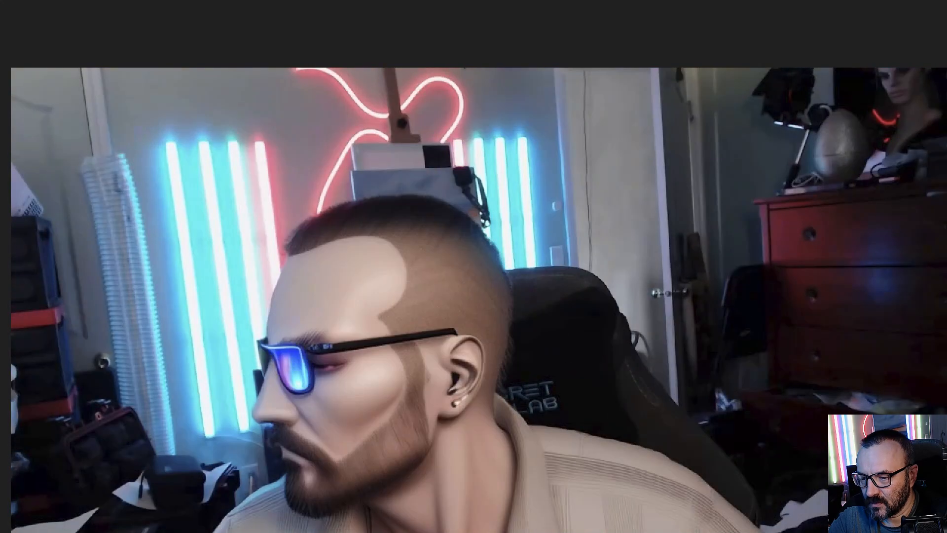
key("Right")
key("Right")
key("Right")
key("Right")
key("Right")
key("Right")
key("Right")
key("Right")
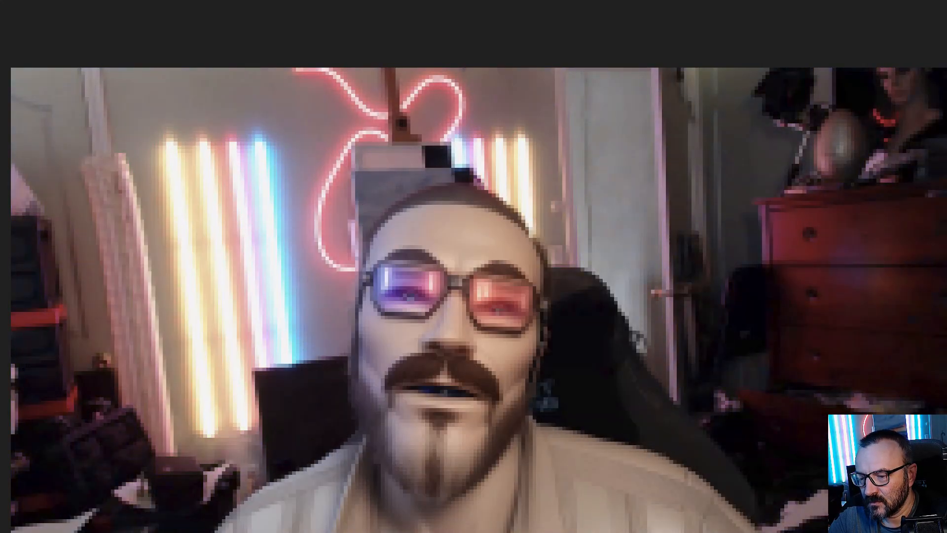
key("Right")
key("Right")
key("Right")
key("Right")
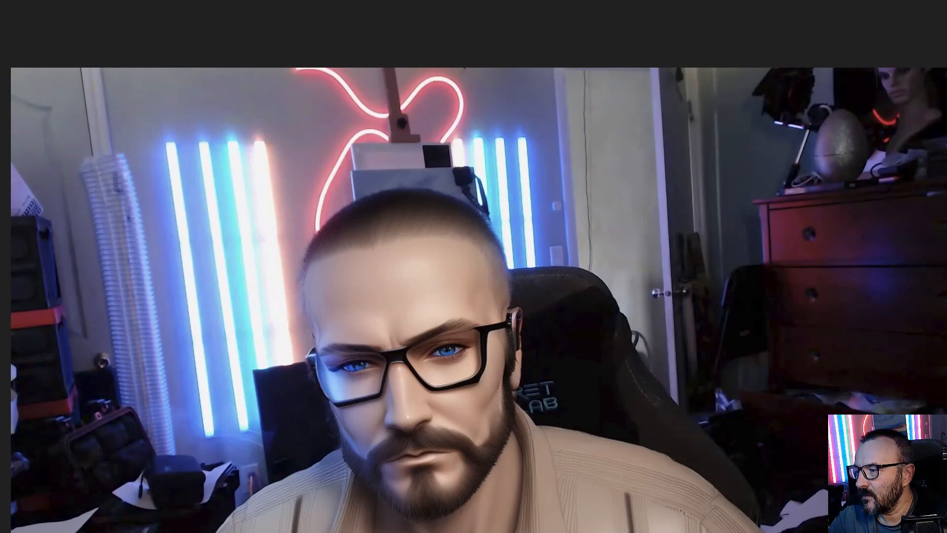
key("Escape")
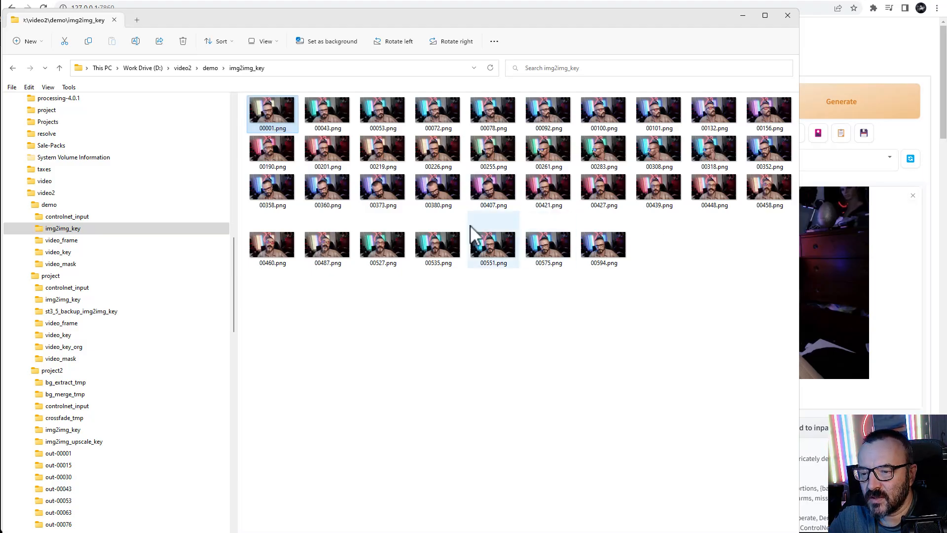
View the stylized keyframe 00001.png once more and return to the img2img page in the browser.
double_click(270, 106)
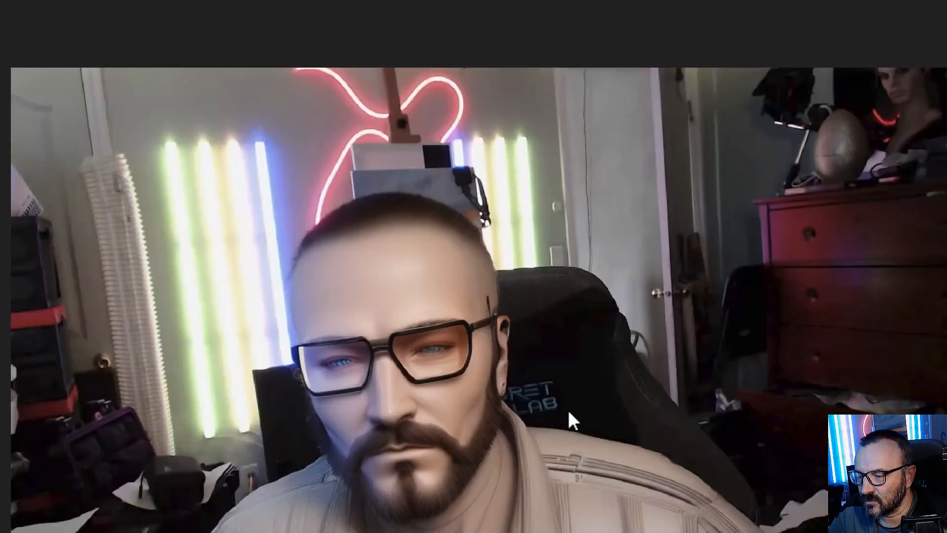
key("Escape")
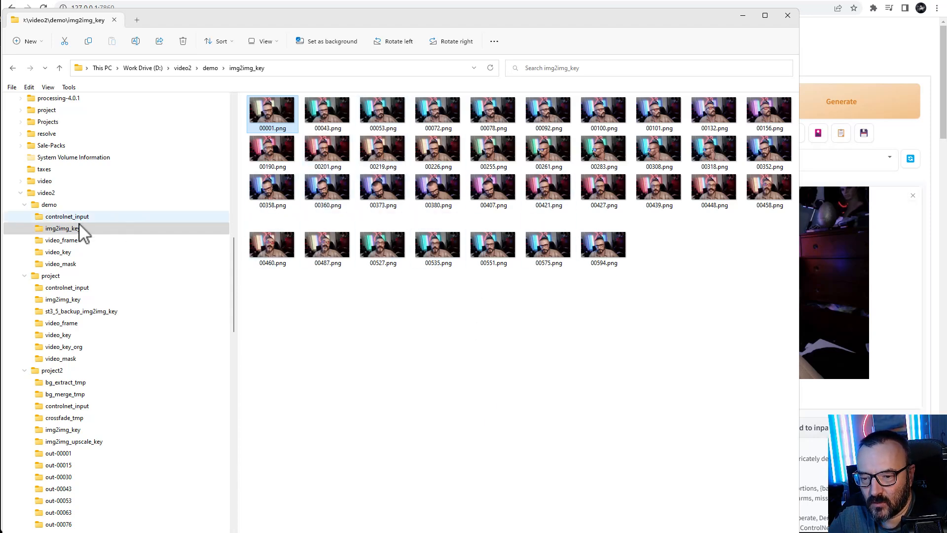
left_click(814, 1)
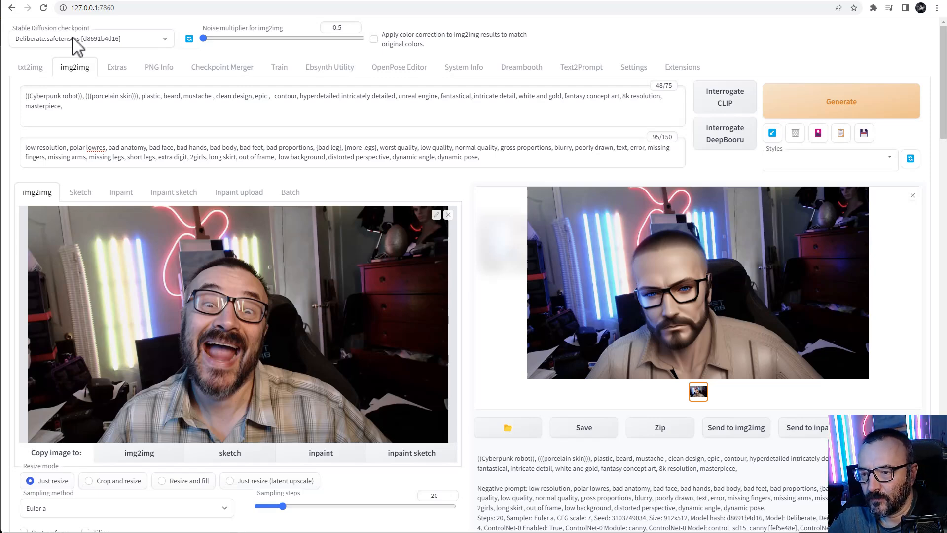
Select stage 3.5 as the process stage in Ebsynth Utility and open its color matcher configuration.
left_click(344, 70)
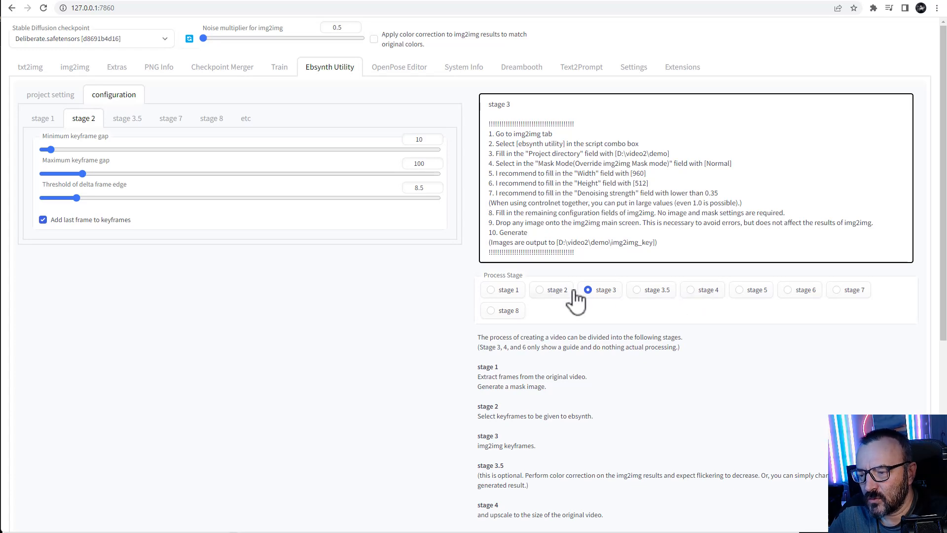
left_click(636, 291)
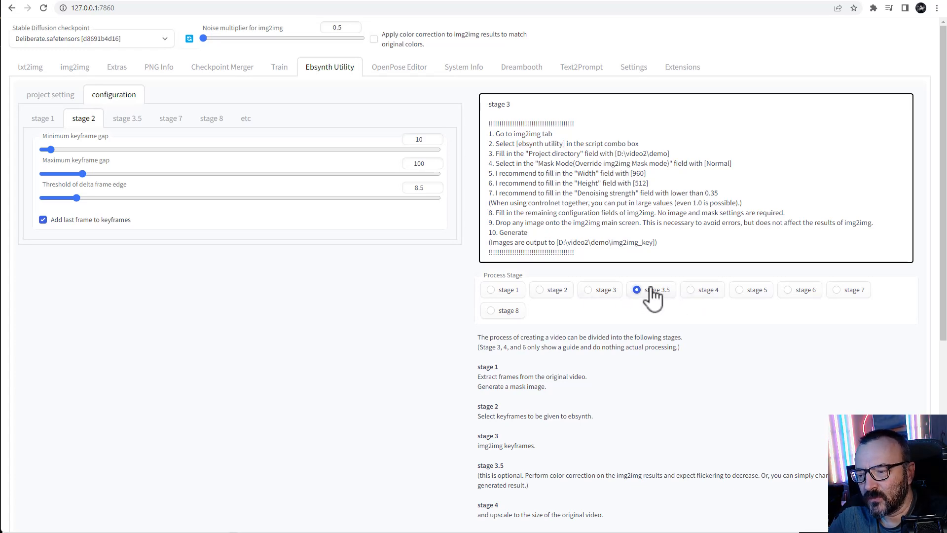
scroll(643, 308, "down", 2)
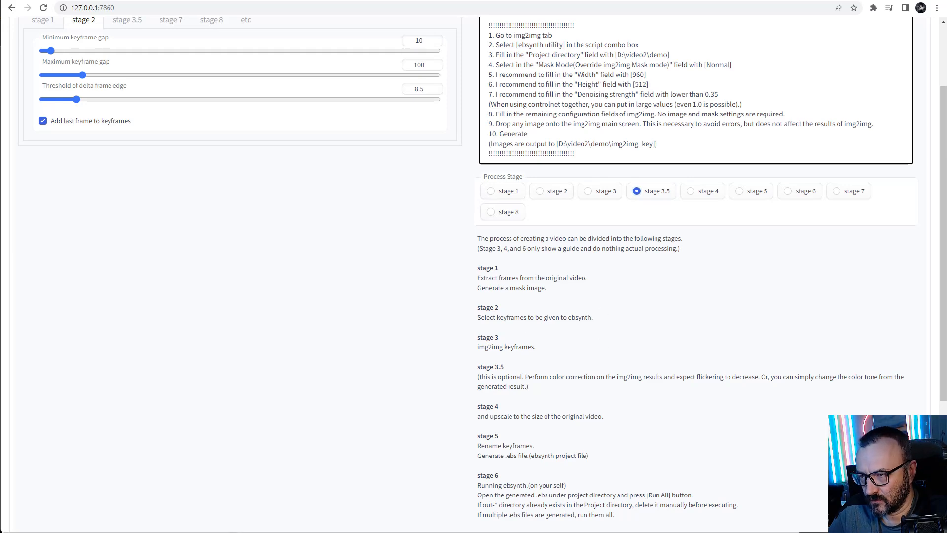
scroll(211, 233, "up", 2)
left_click(125, 119)
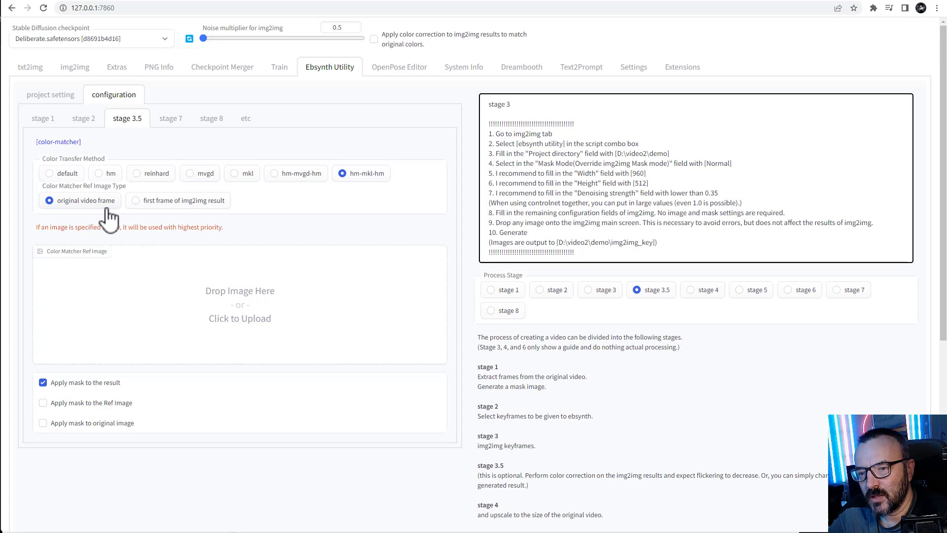
Look through the stylized keyframes in the demo project's img2img_key folder again, comparing the colors from 00001.png onward.
key("alt+Tab")
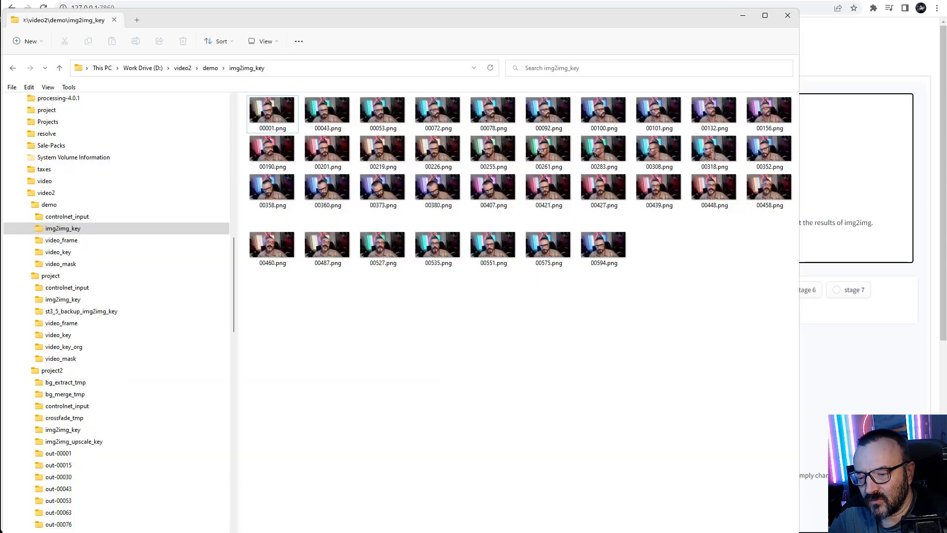
double_click(284, 113)
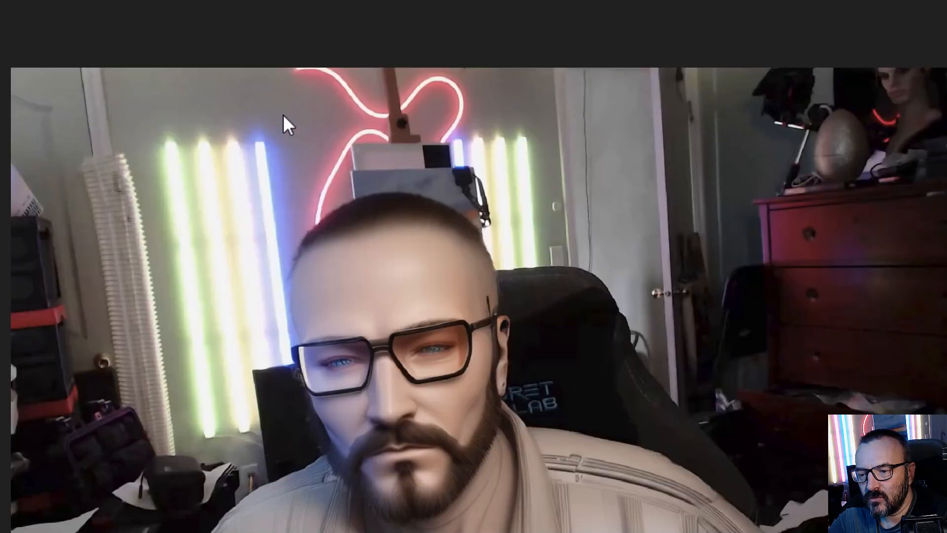
key("Right")
key("Right")
key("Right")
key("Right")
key("Right")
key("Right")
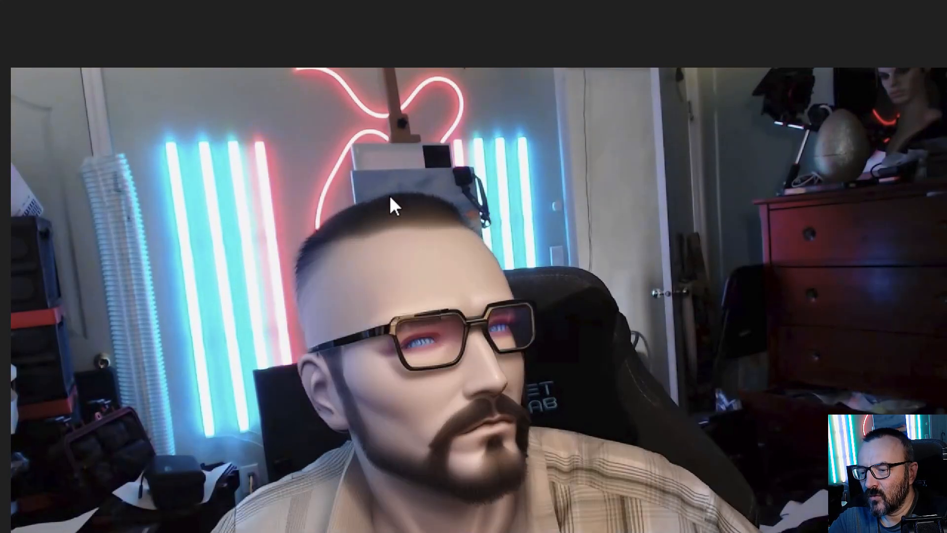
key("Right")
key("Right")
key("Right")
key("Right")
key("Right")
key("Right")
key("Right")
key("Right")
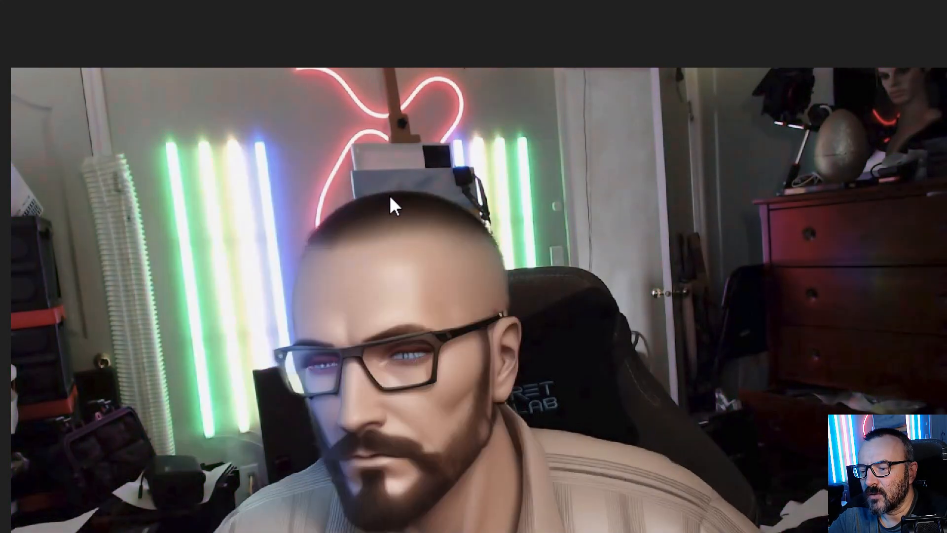
key("Right")
key("Right")
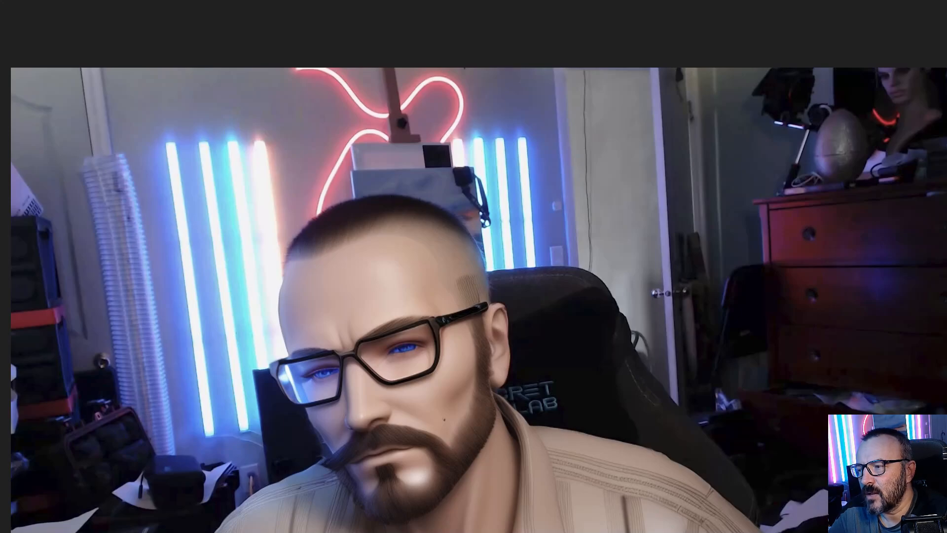
key("Escape")
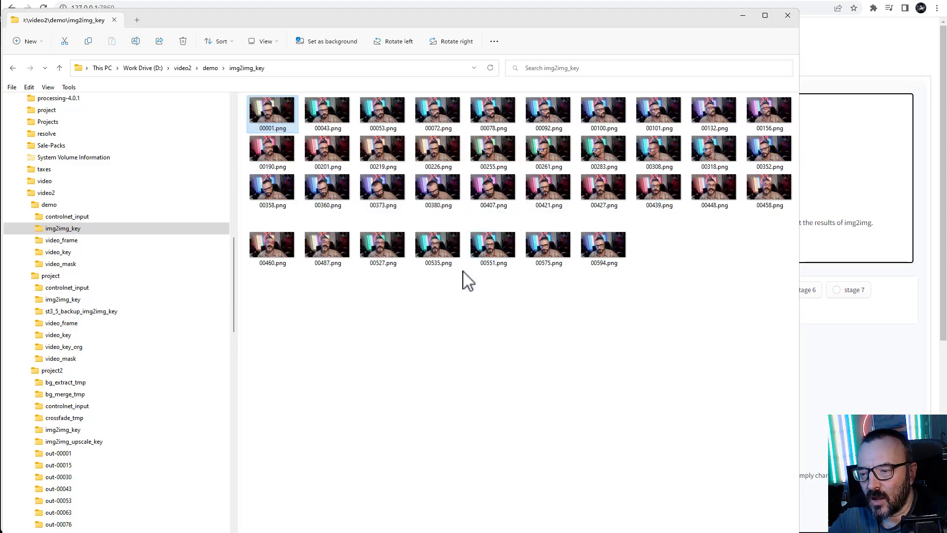
Set the stage 3.5 color transfer method to default and run the color correction on the demo project.
left_click(891, 58)
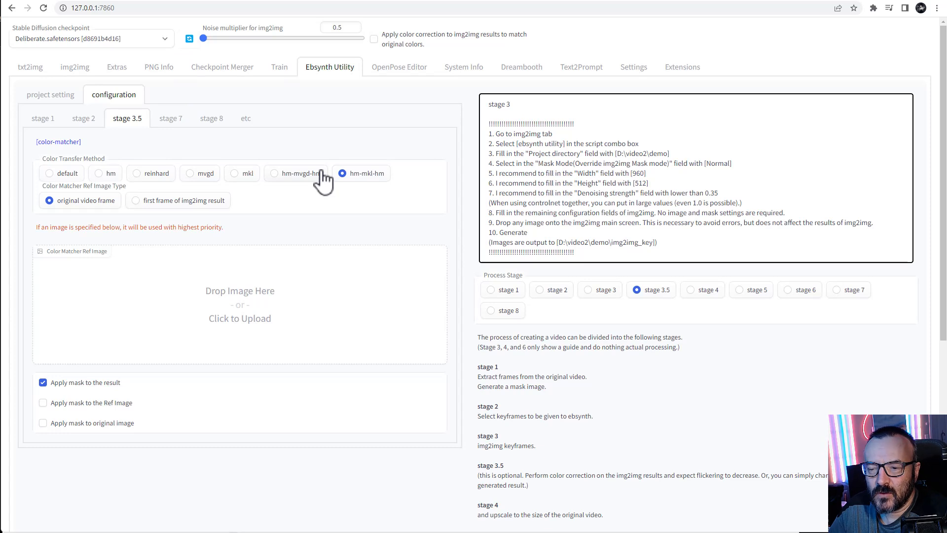
left_click(50, 175)
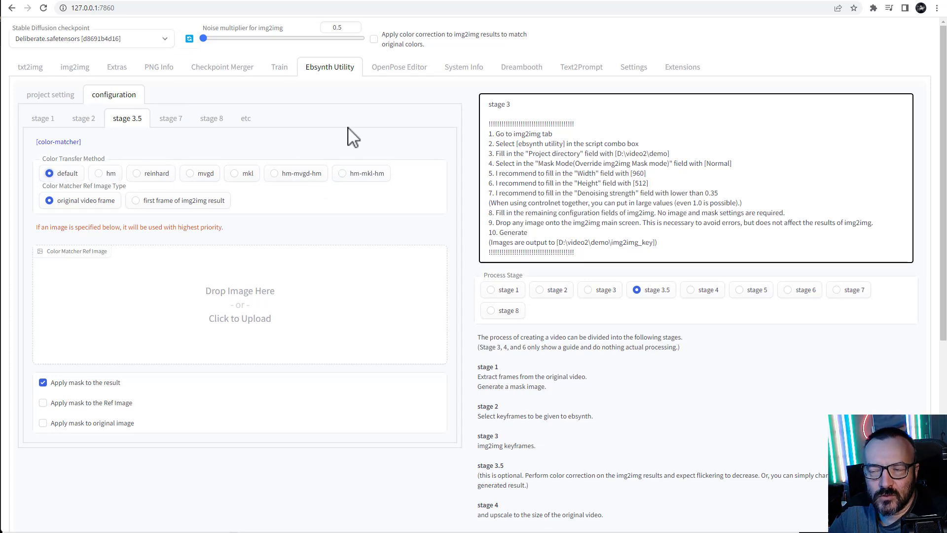
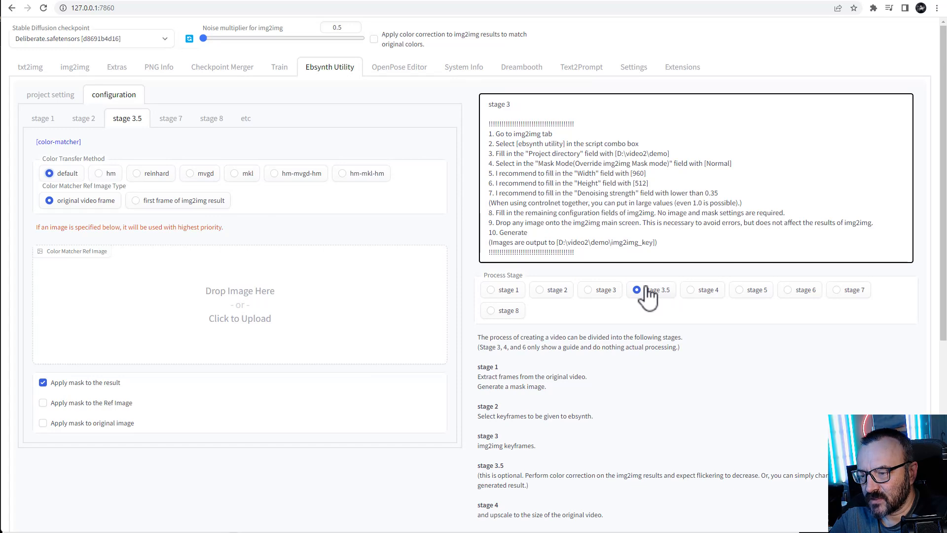
scroll(648, 297, "down", 6)
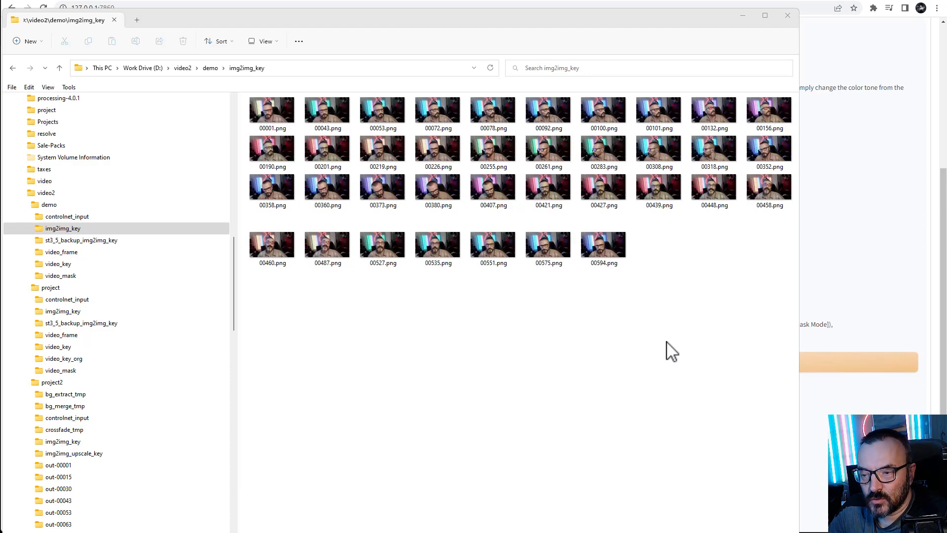
Read the stage 3.5 output report for the backup folder and the color reference that was used.
left_click(871, 197)
scroll(720, 236, "up", 2)
scroll(719, 235, "up", 4)
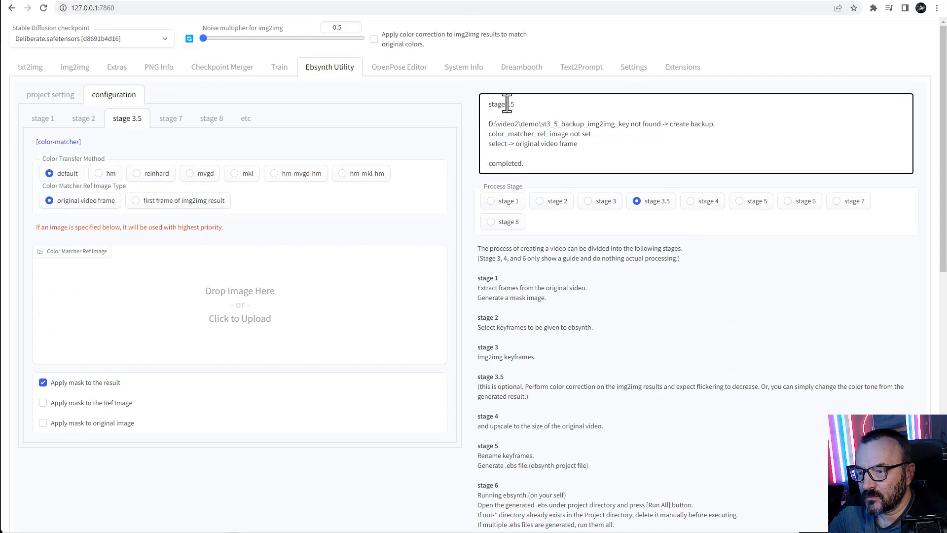
left_click_drag(489, 124, 721, 136)
left_click(664, 147)
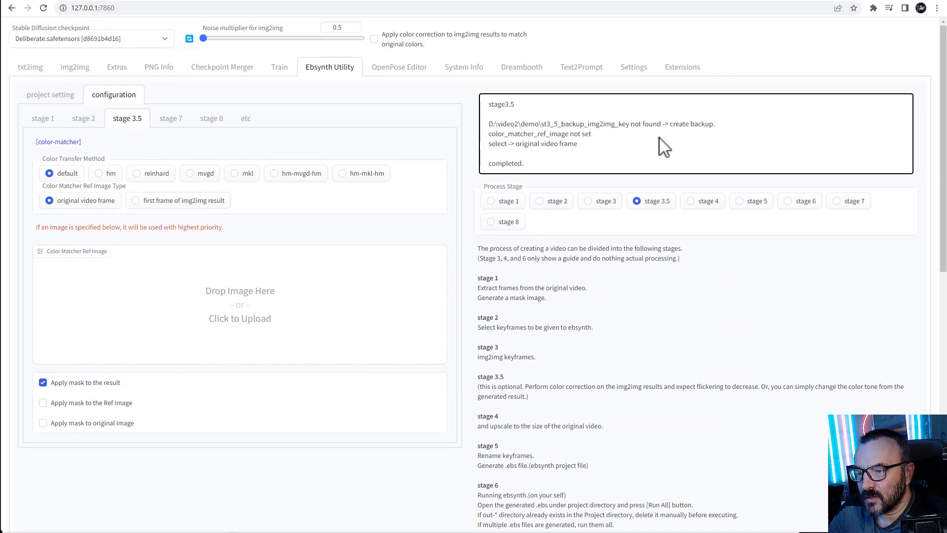
left_click_drag(578, 143, 546, 144)
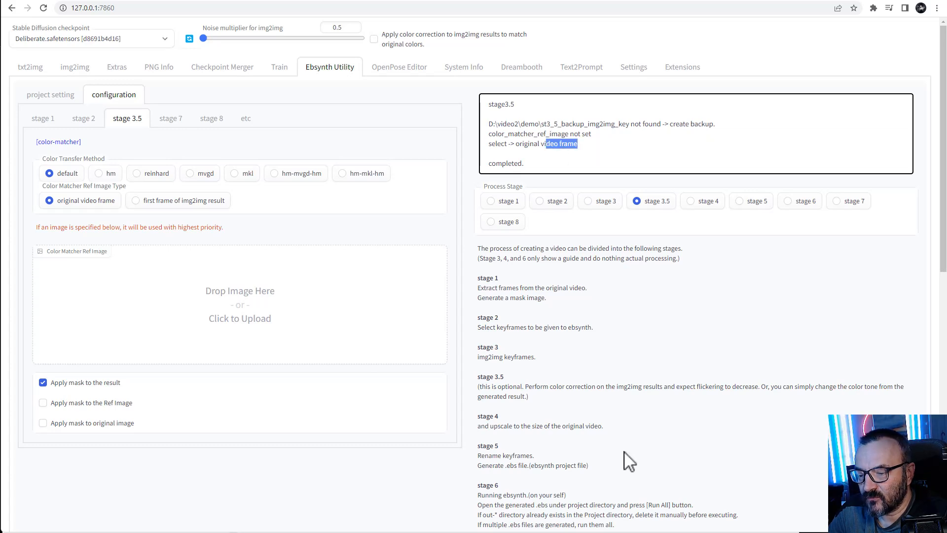
Inspect the color-corrected keyframes starting from 00001.png, and view the originals in the st3_5_backup_img2img_key folder.
key("alt+Tab")
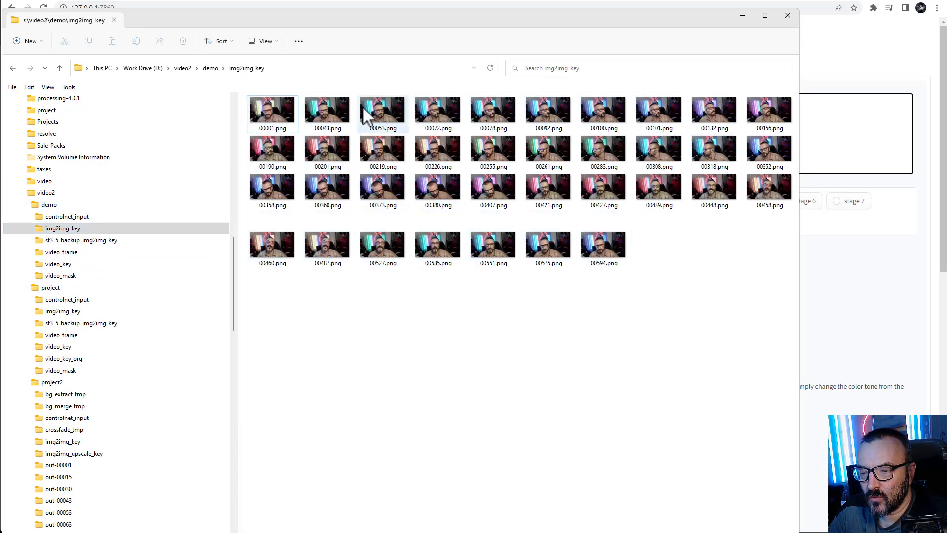
double_click(293, 116)
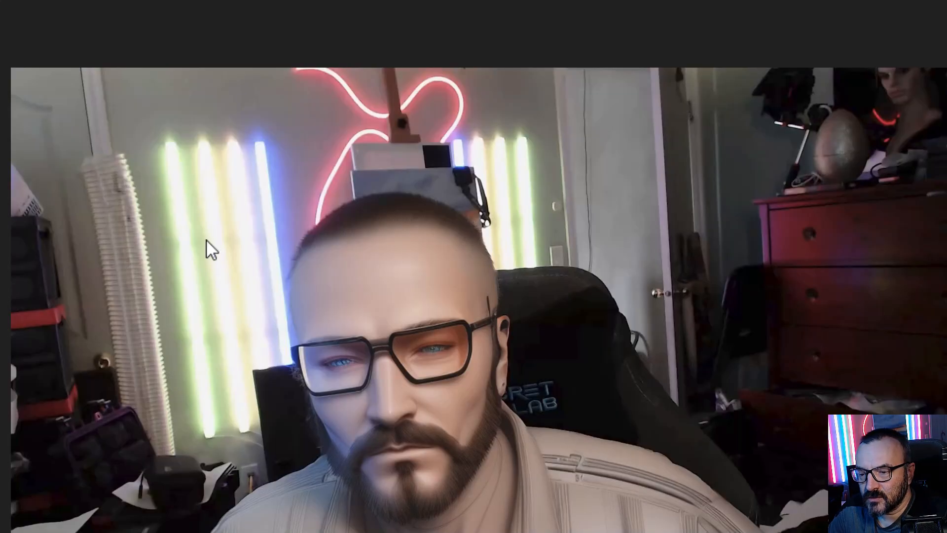
key("Right")
key("Right")
key("Right")
key("Right")
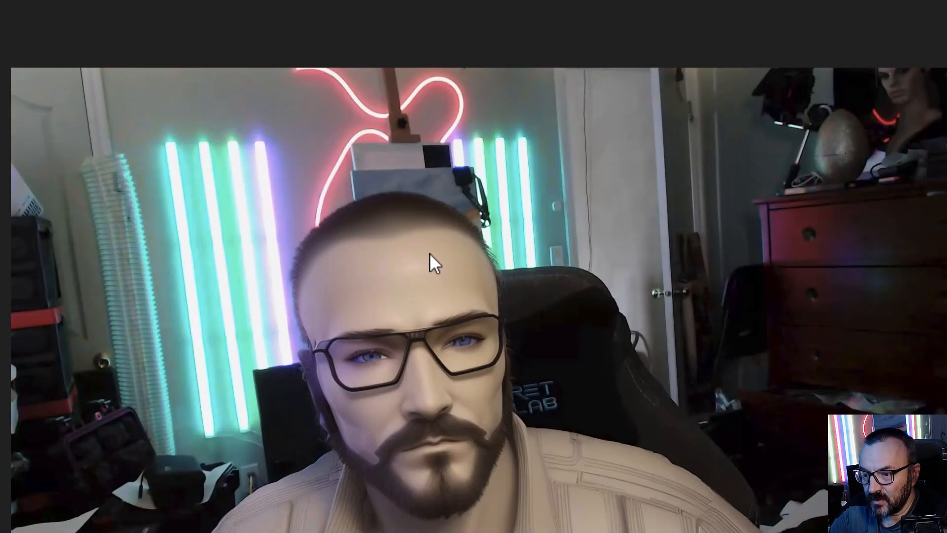
key("Right")
key("Right")
key("Right")
key("Right")
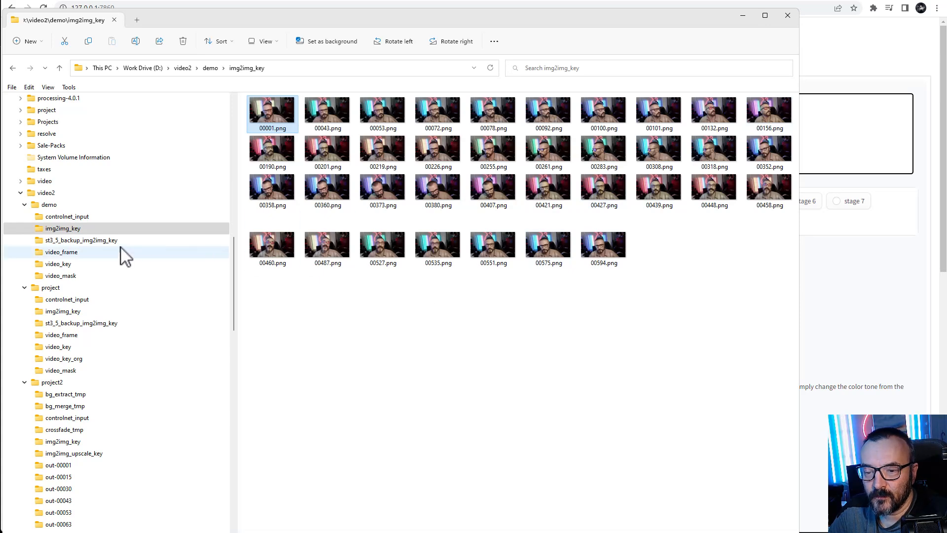
left_click(116, 241)
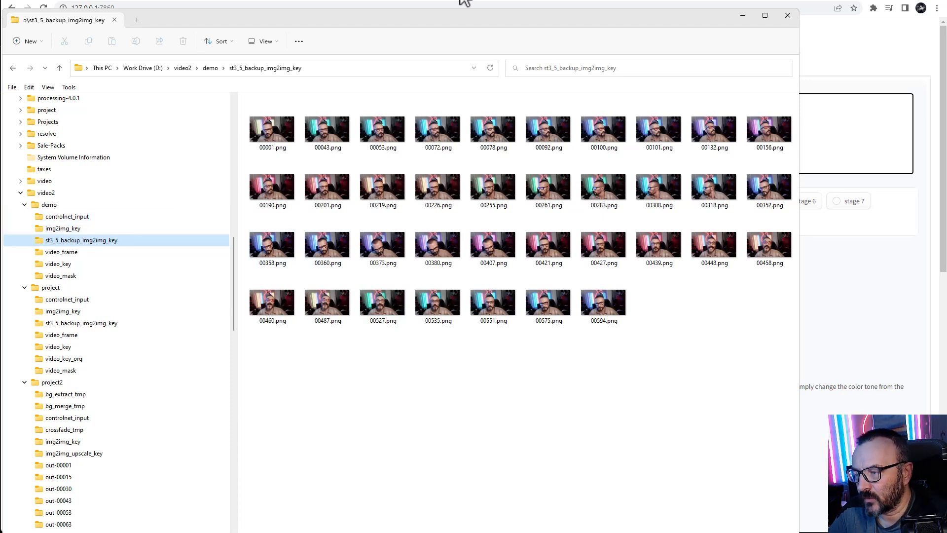
Select stage 4 as the process stage in Ebsynth Utility and generate its upscaling guide.
left_click(914, 66)
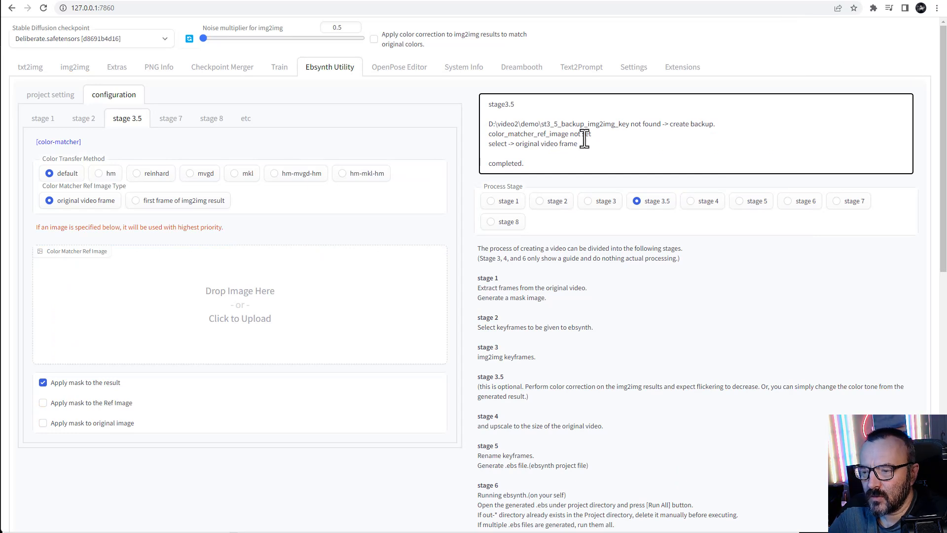
left_click(709, 202)
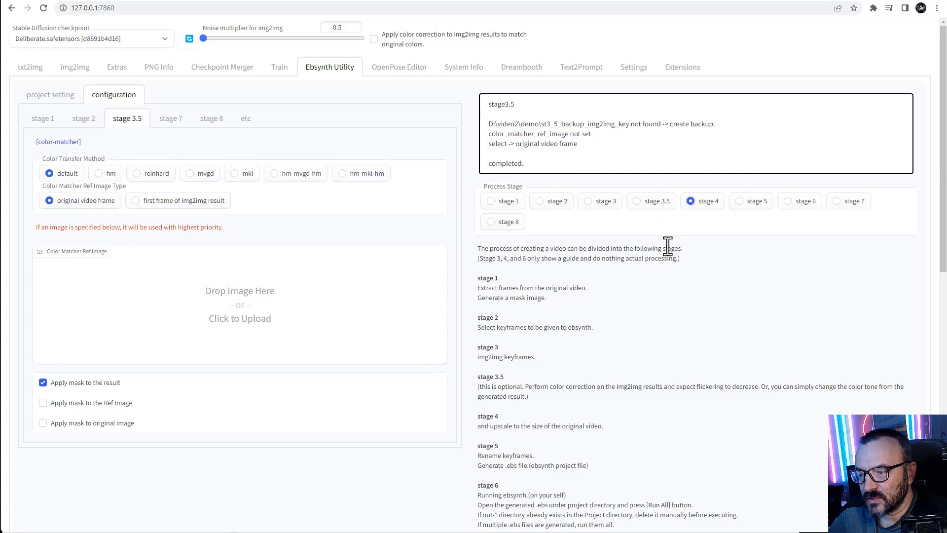
scroll(662, 250, "down", 6)
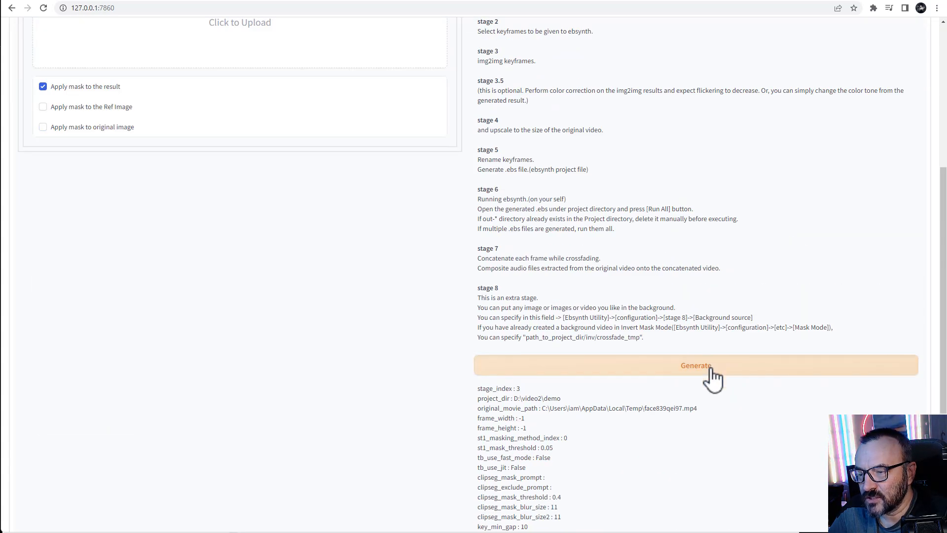
left_click(712, 370)
scroll(671, 278, "up", 6)
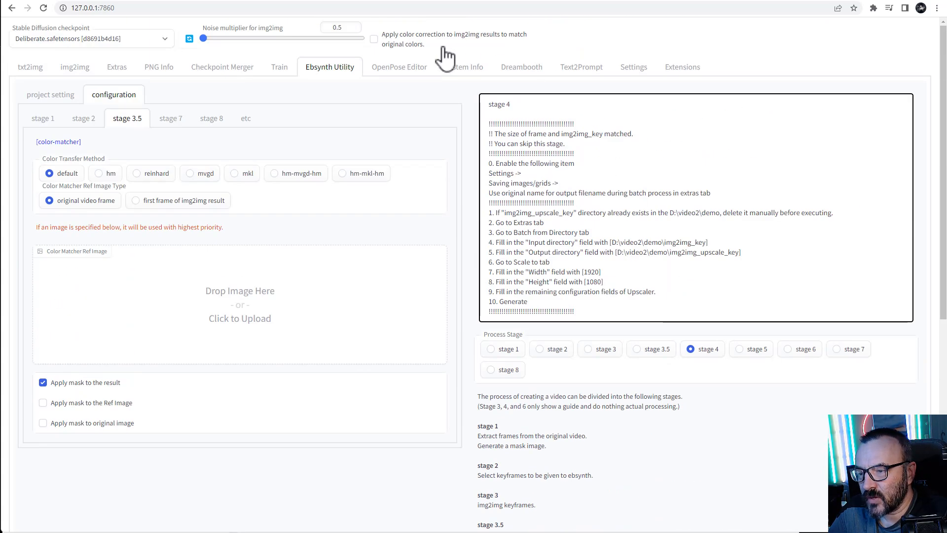
Read the stage 4 guide's notes on skipping the stage and on keeping original file names in batch output.
left_click_drag(598, 317, 482, 126)
left_click(704, 173)
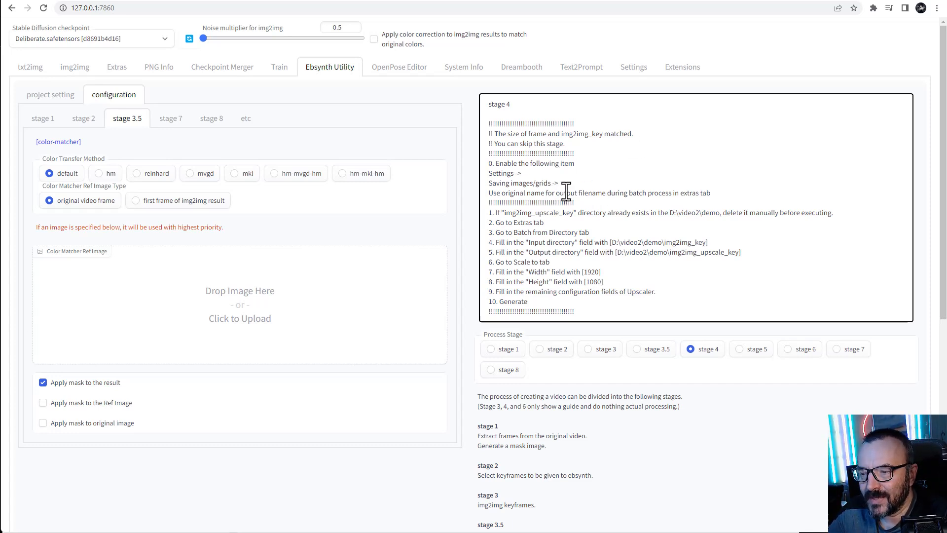
left_click_drag(568, 194, 493, 189)
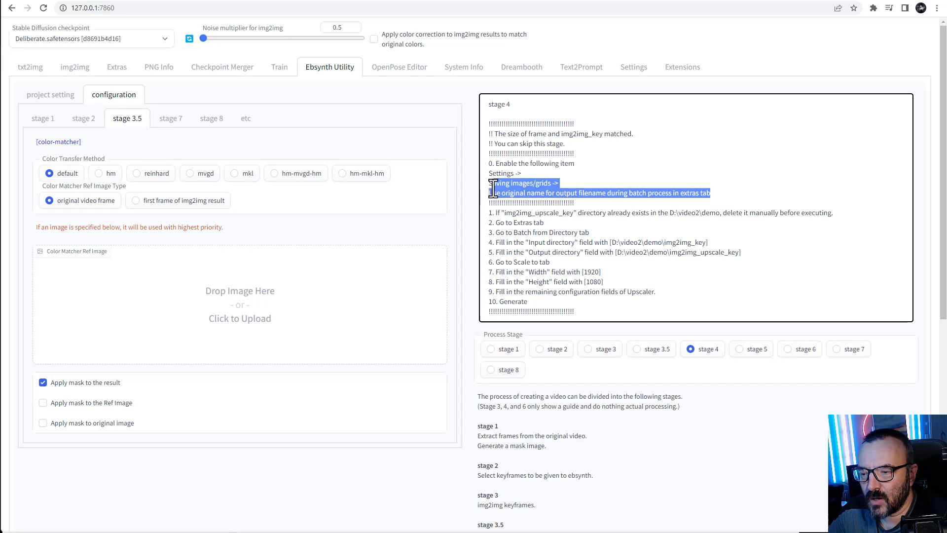
left_click(587, 187)
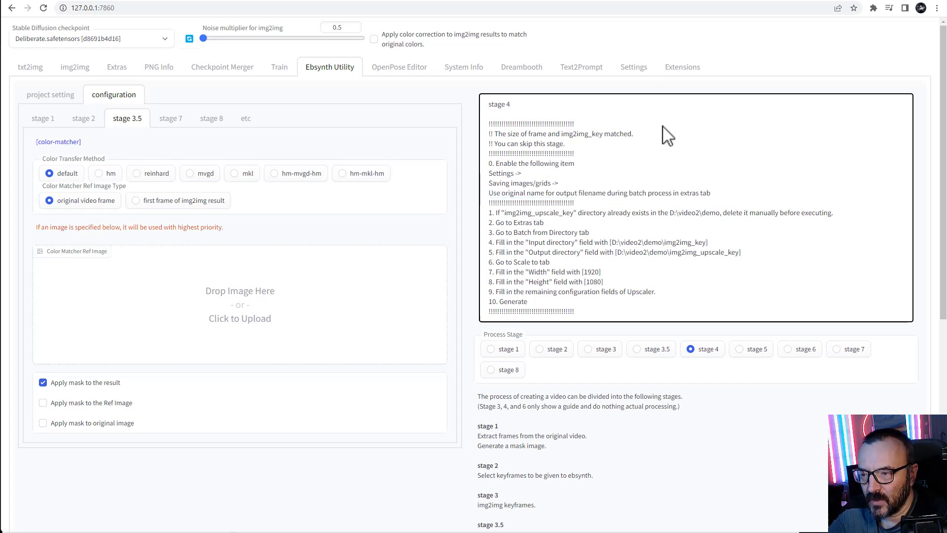
View the Saving images/grids settings and return to the stage 4 guide in Ebsynth Utility.
left_click(641, 74)
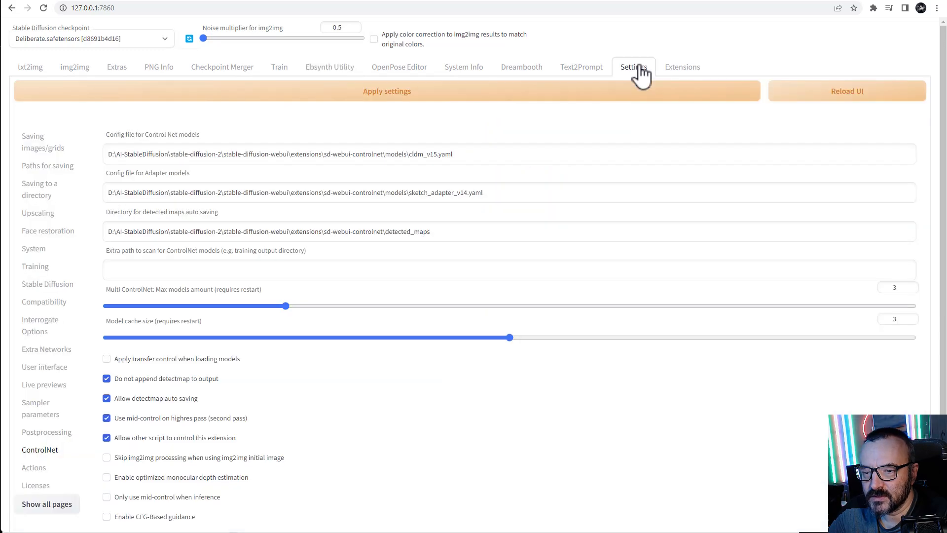
left_click(22, 142)
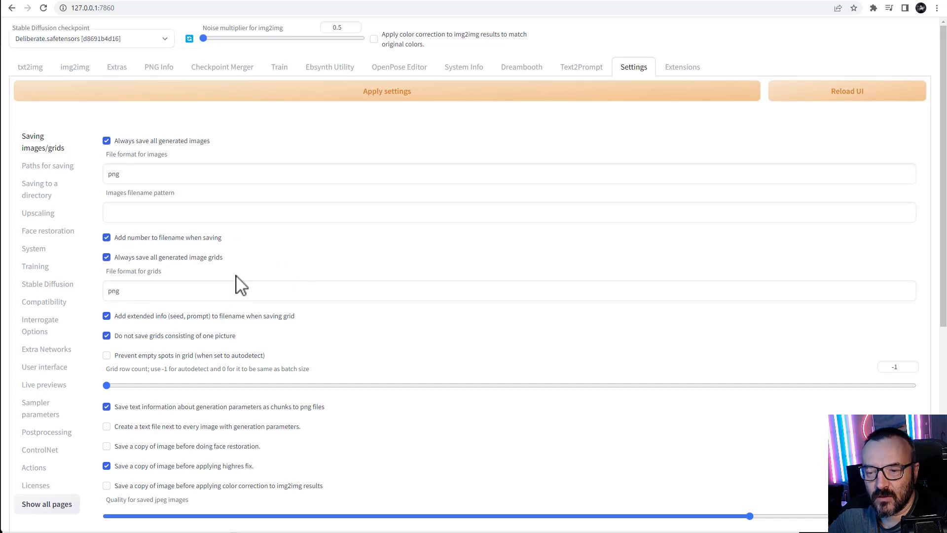
left_click(334, 69)
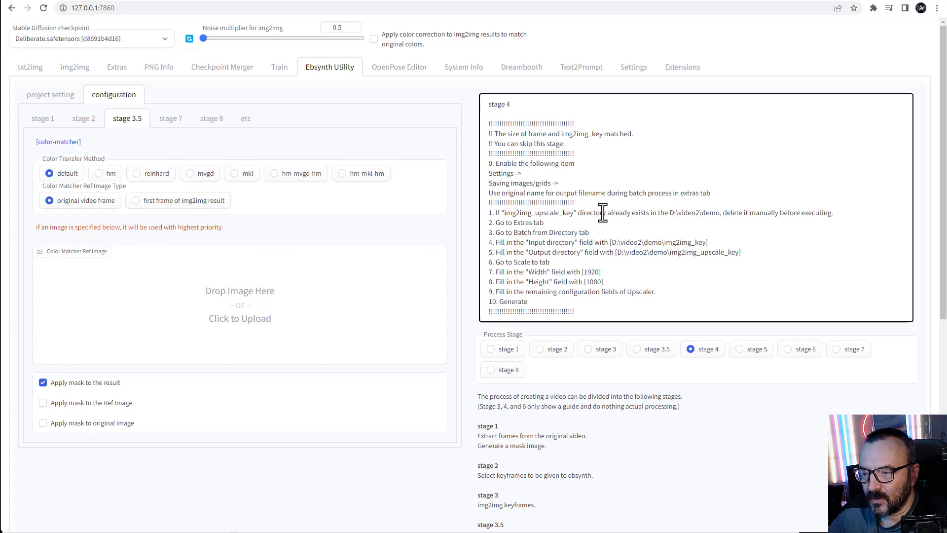
Read the guide's instruction about an existing img2img_upscale_key directory and check the demo project folder for it.
left_click_drag(834, 213, 490, 212)
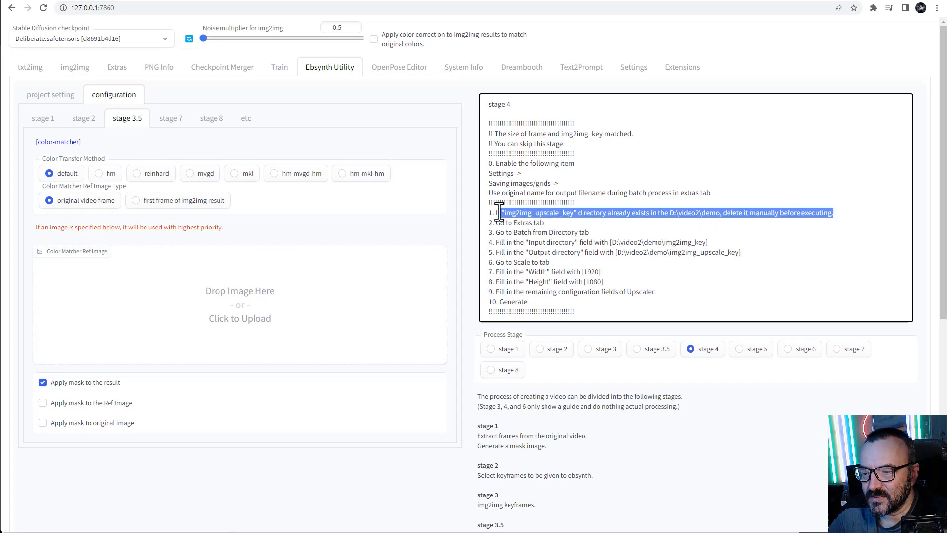
left_click(653, 217)
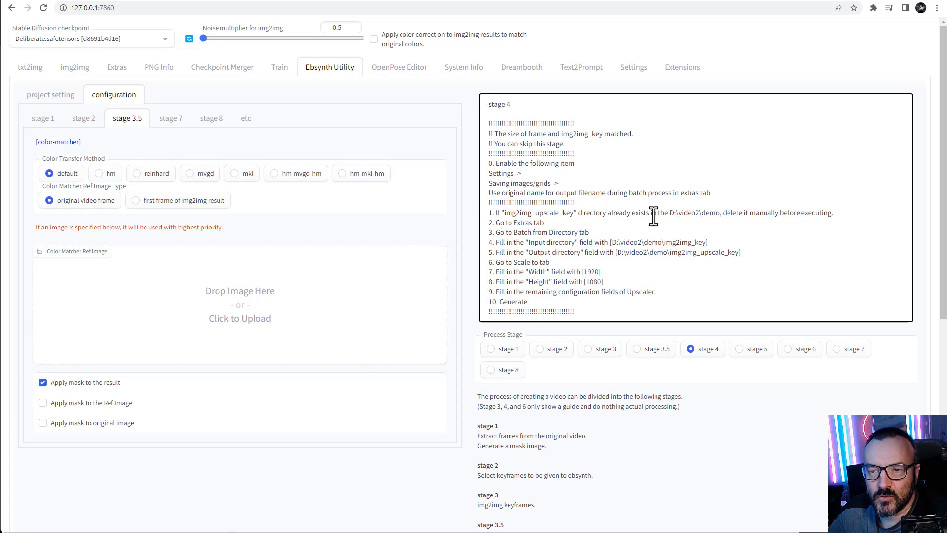
key("alt+Tab")
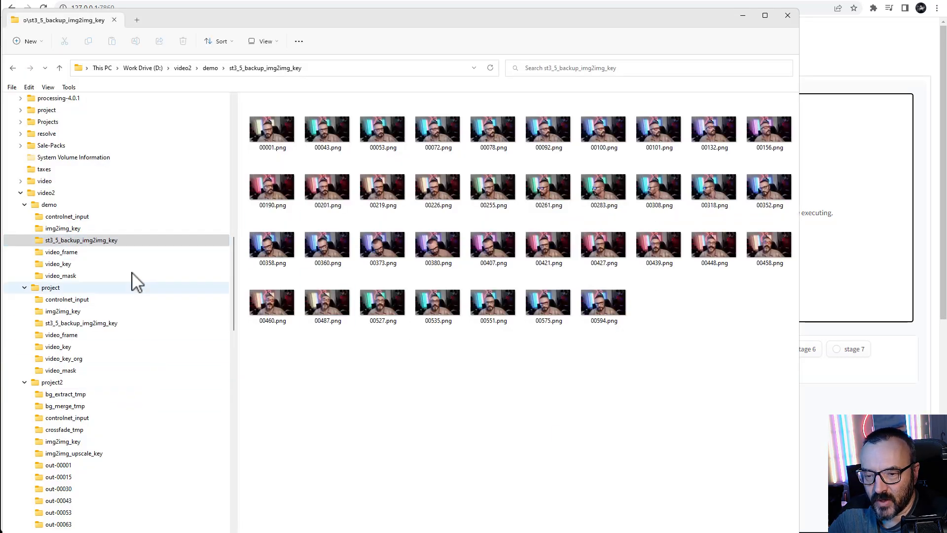
left_click(780, 2)
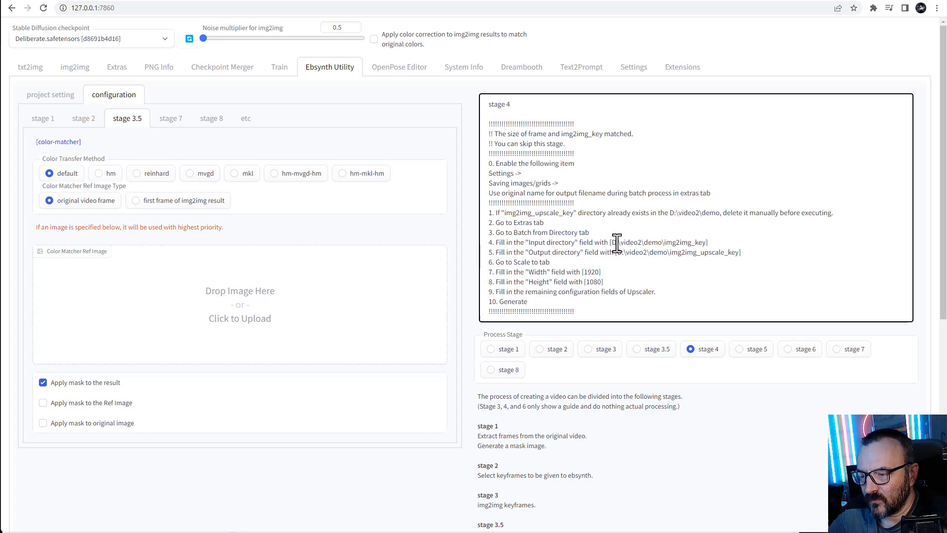
Copy the input path D:\video2\demo\img2img_key from the stage 4 guide into the Extras Batch from Directory input directory.
left_click_drag(613, 240, 702, 247)
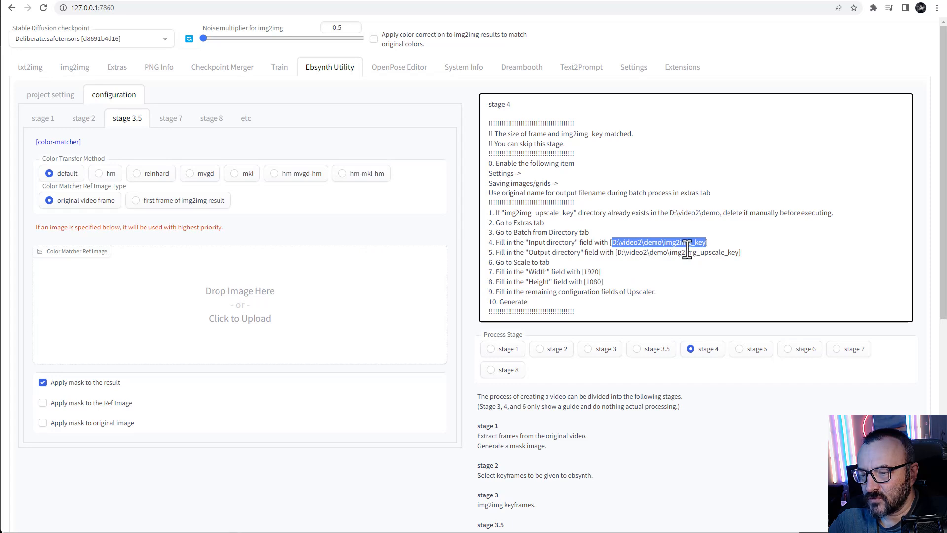
right_click(651, 240)
left_click(686, 251)
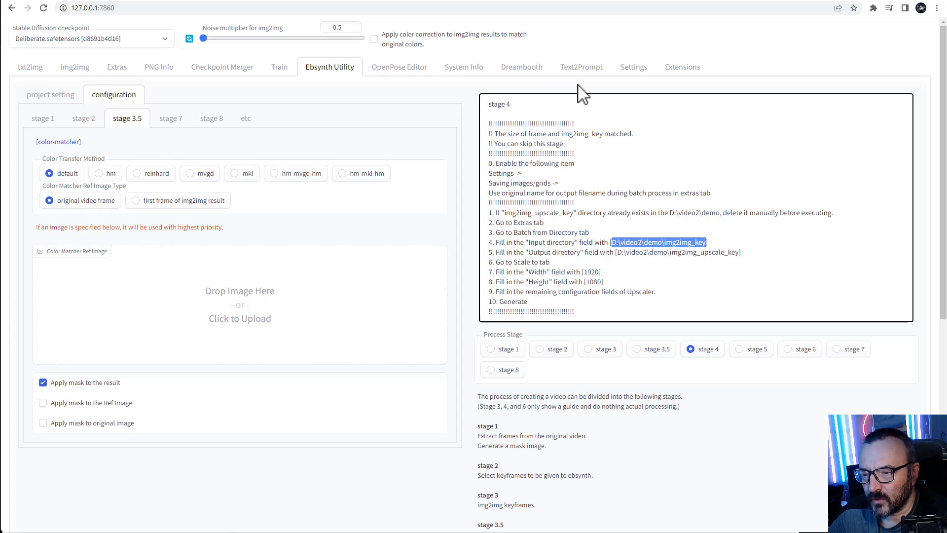
left_click(116, 68)
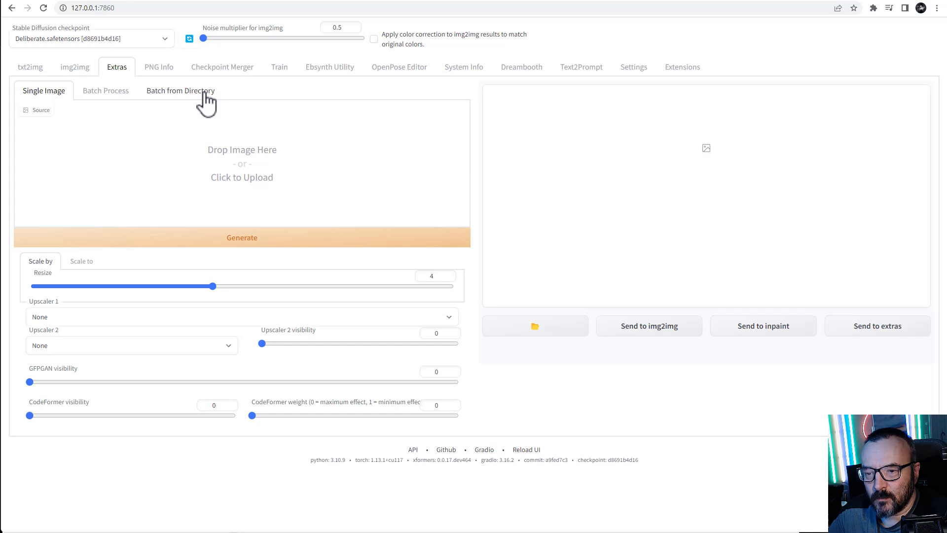
left_click(205, 94)
left_click(100, 120)
key("ctrl+v")
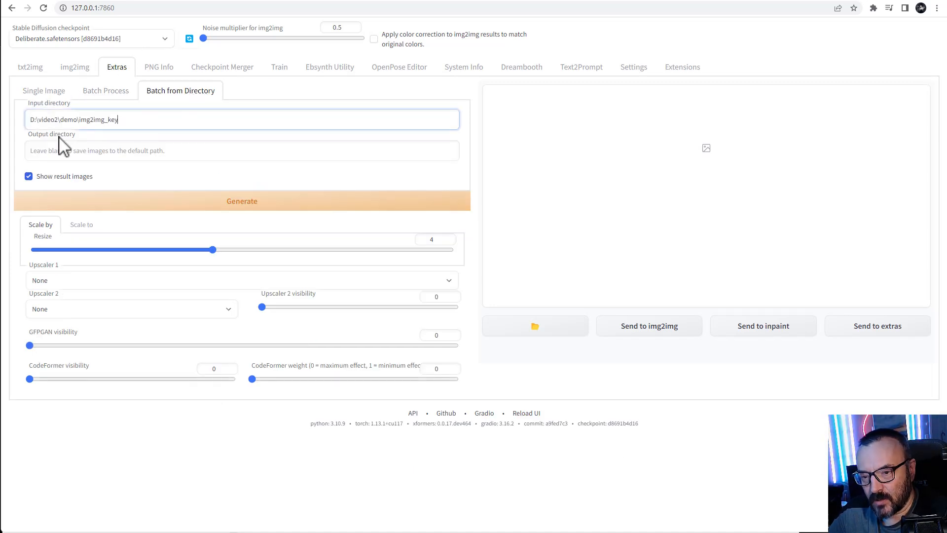
Copy the output path D:\video2\demo\img2img_upscale_key from the stage 4 guide into the Extras batch output directory.
left_click(320, 69)
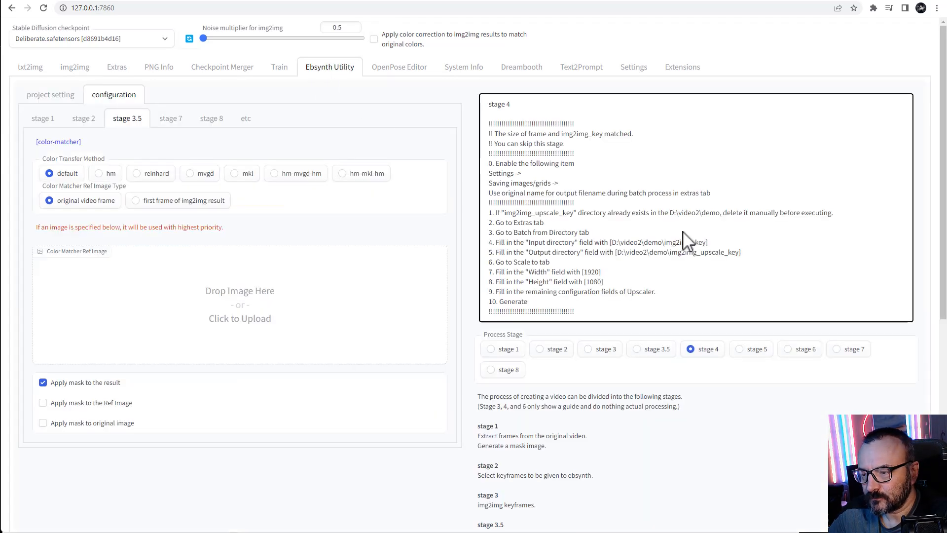
left_click_drag(617, 252, 740, 254)
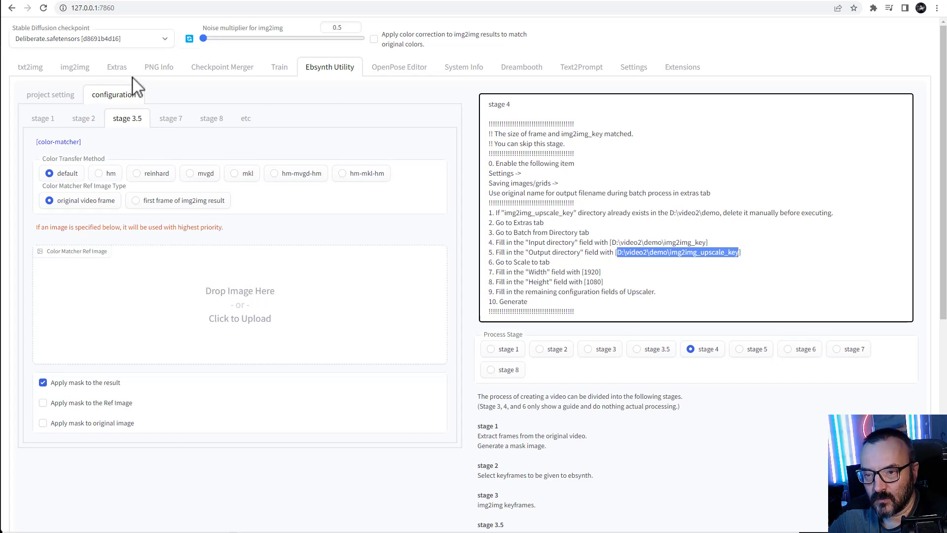
left_click(118, 70)
left_click(146, 155)
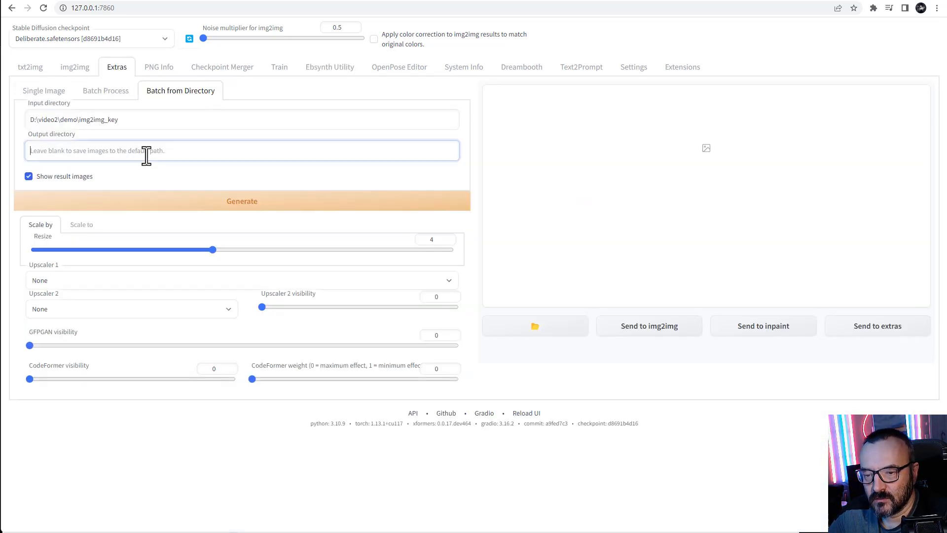
key("ctrl+v")
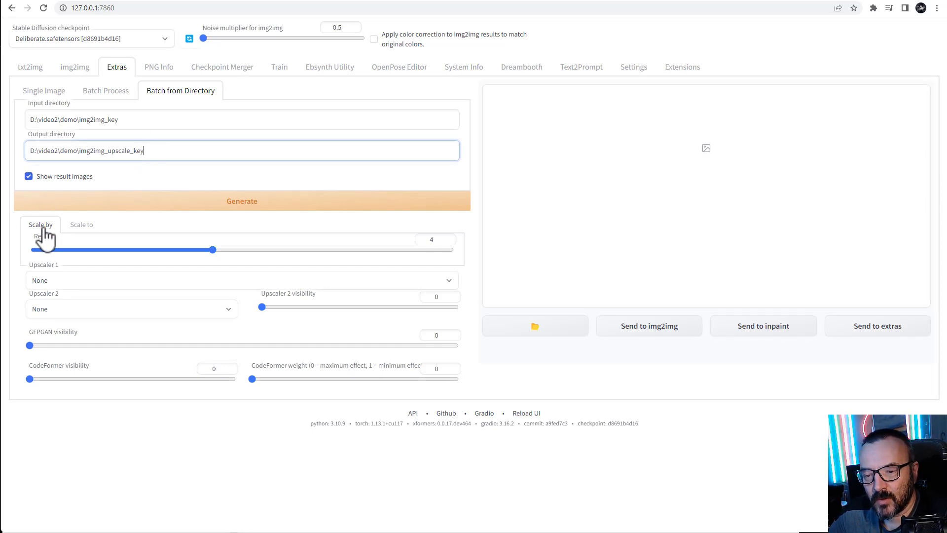
Set the batch to scale to 1920 × 1080 with R-ESRGAN 4x+ as Upscaler 1 and generate the upscaled keyframes.
left_click(77, 225)
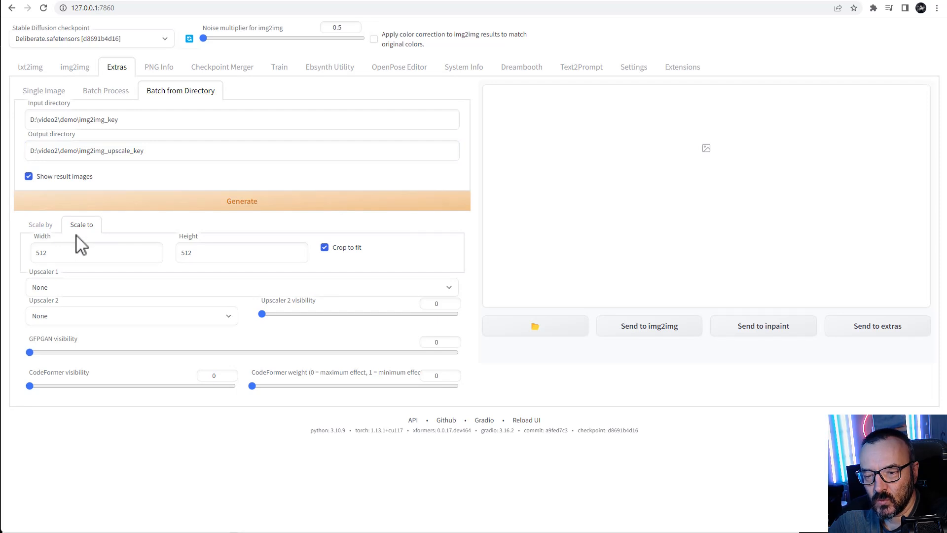
left_click(88, 254)
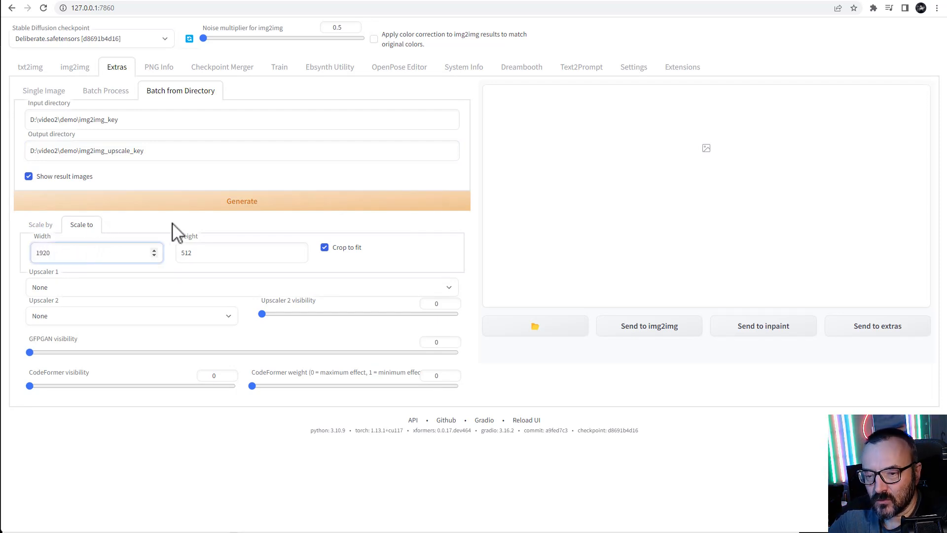
key("Tab")
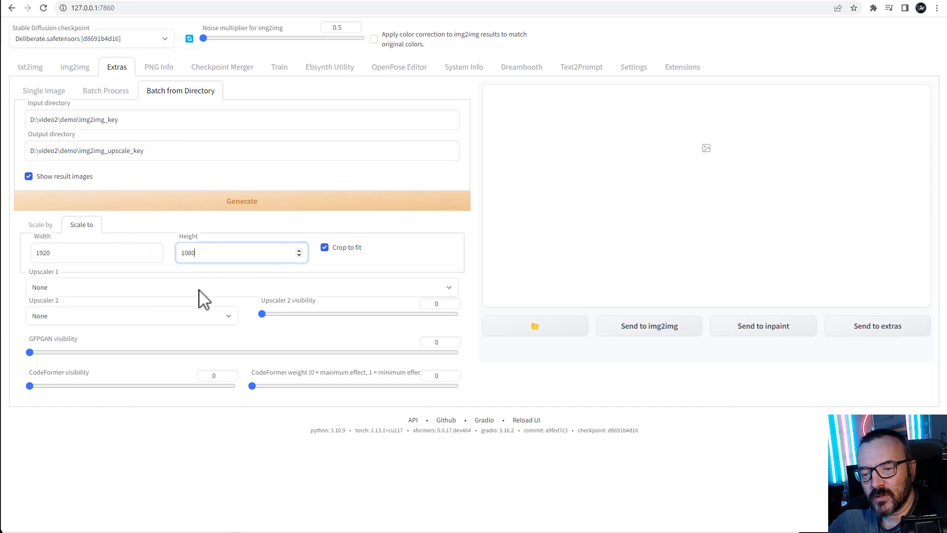
left_click(107, 287)
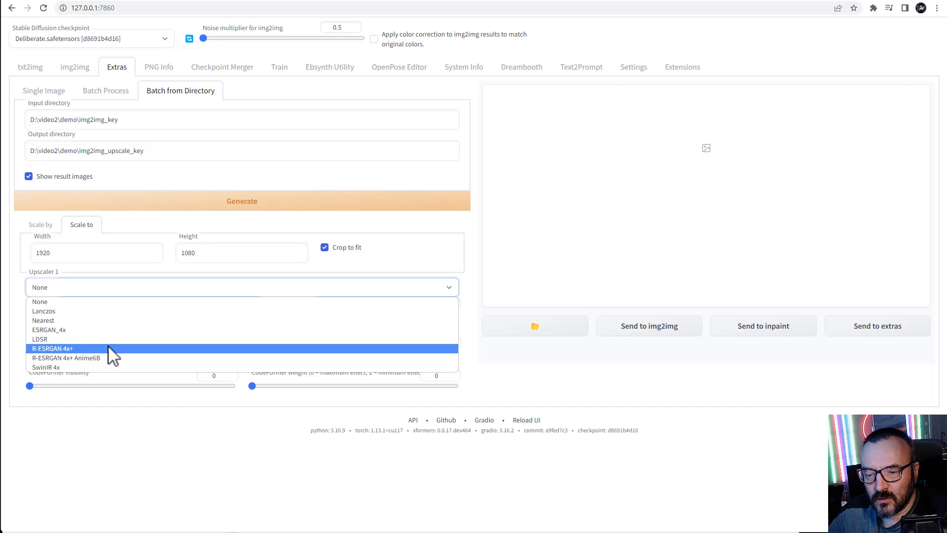
left_click(83, 349)
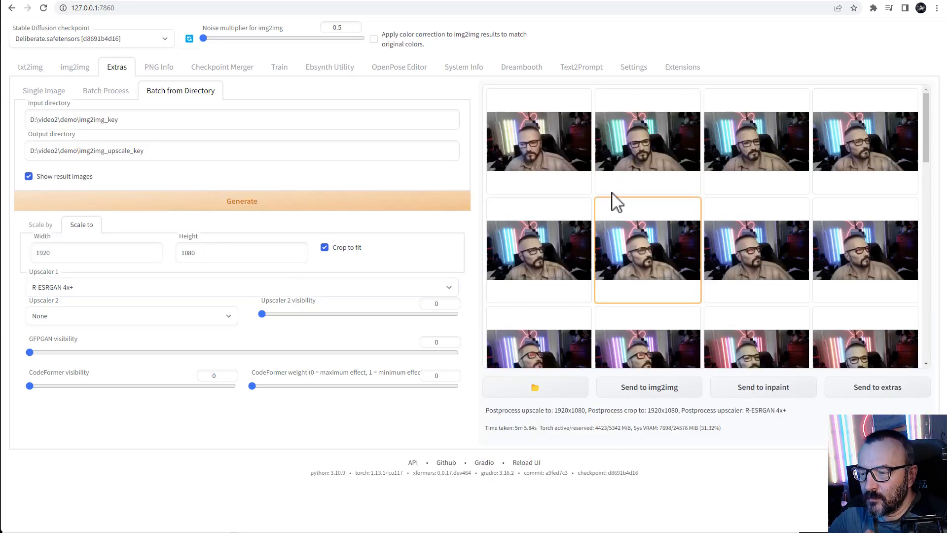
Review the upscaled keyframes in the Extras result gallery and in the demo project's img2img_upscale_key folder.
scroll(847, 203, "down", 5)
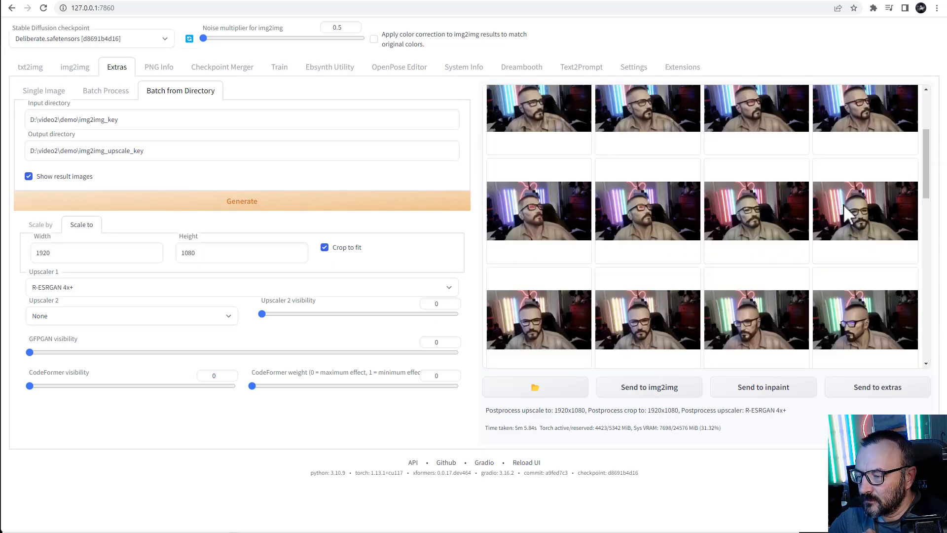
scroll(834, 257, "down", 3)
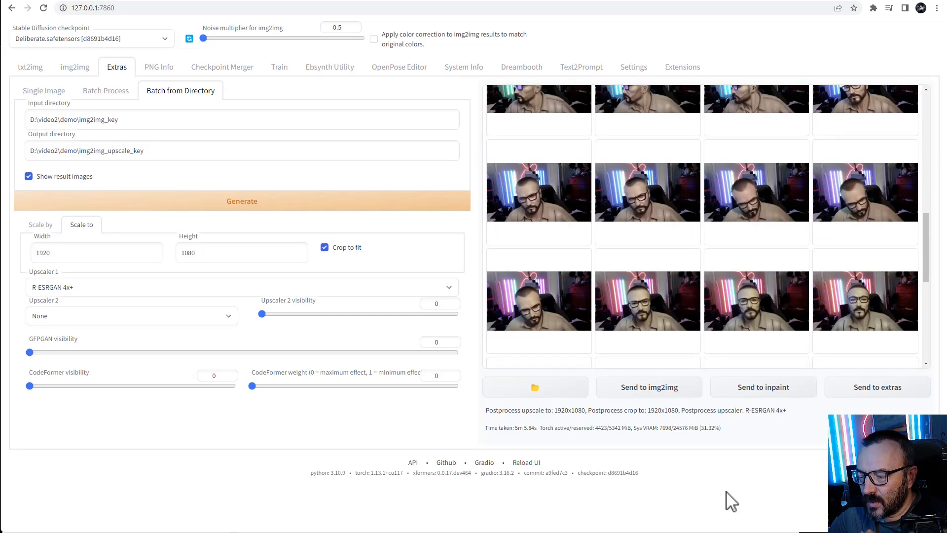
key("alt+Tab")
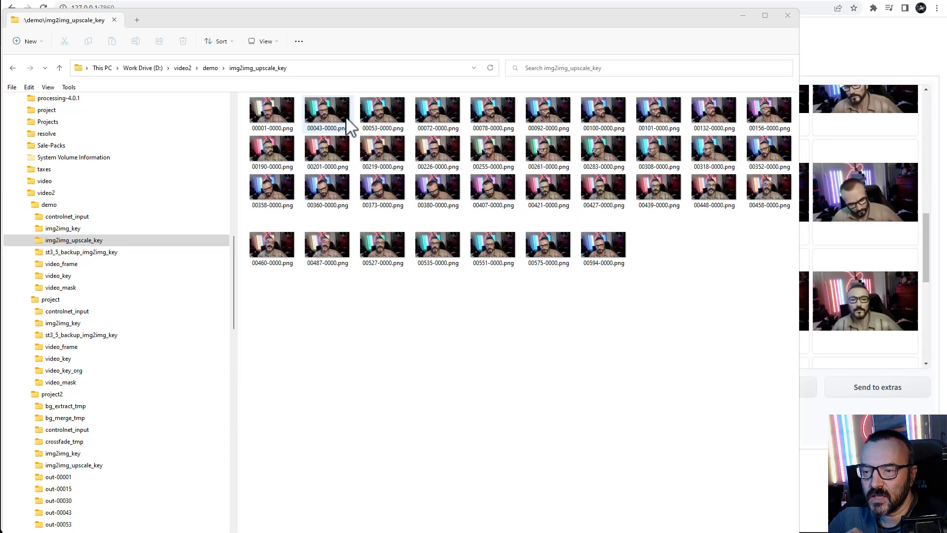
left_click(672, 2)
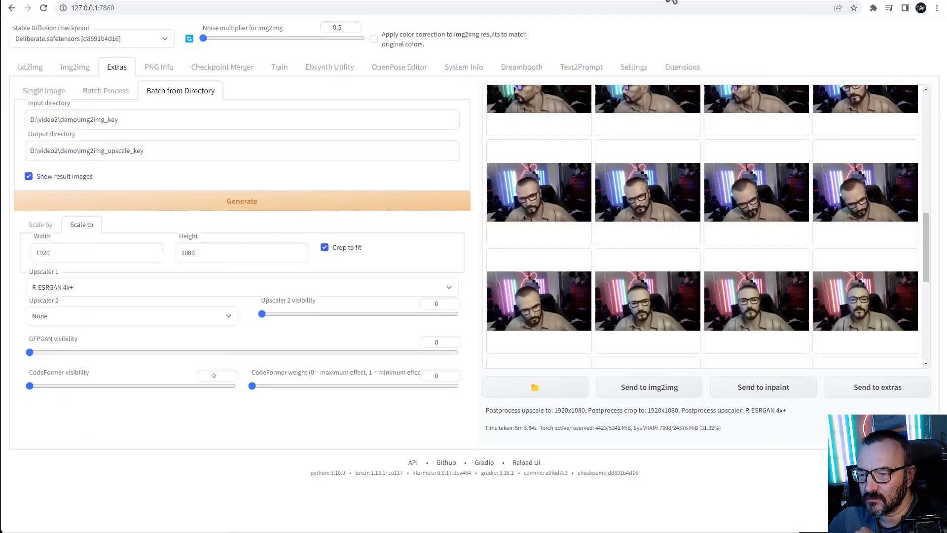
Select stage 5 as the process stage in Ebsynth Utility and read its description of keyframe renaming and .ebs file generation.
left_click(340, 69)
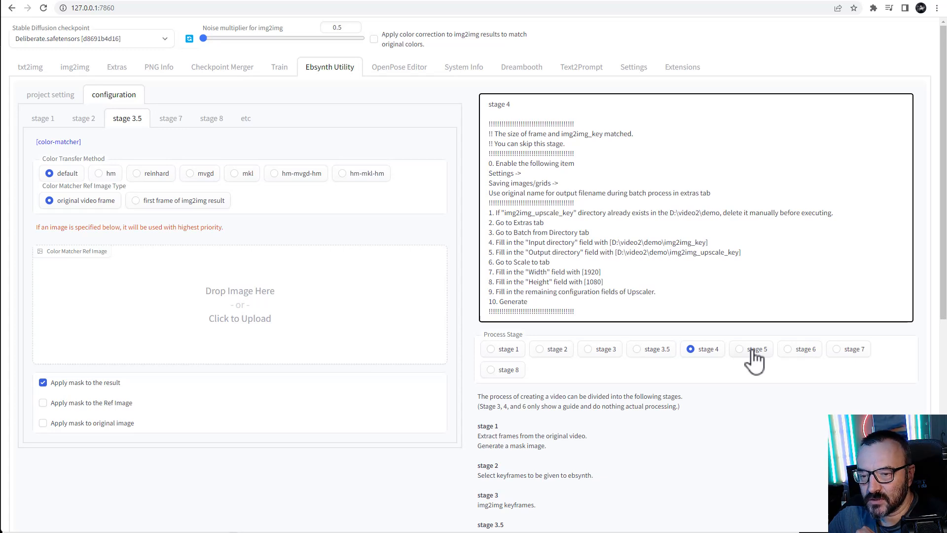
scroll(692, 239, "down", 4)
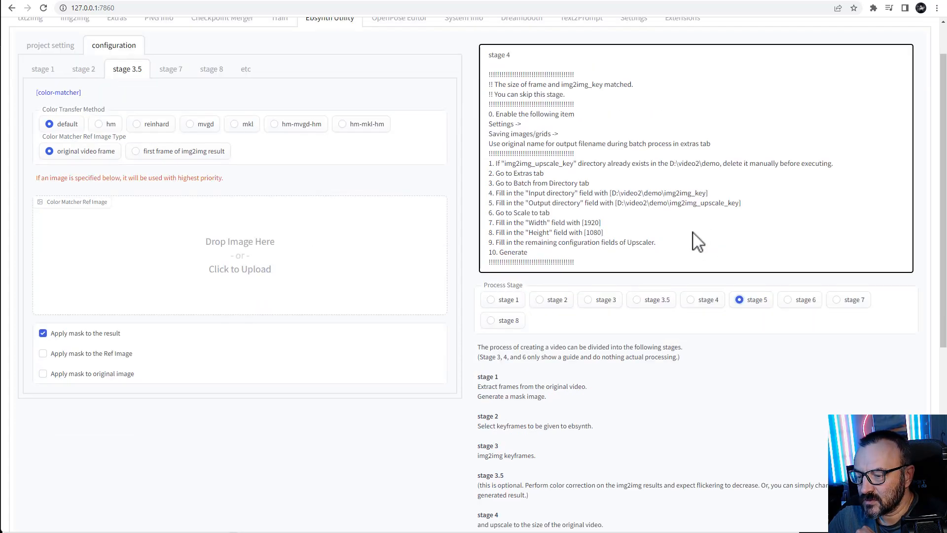
scroll(527, 400, "down", 1)
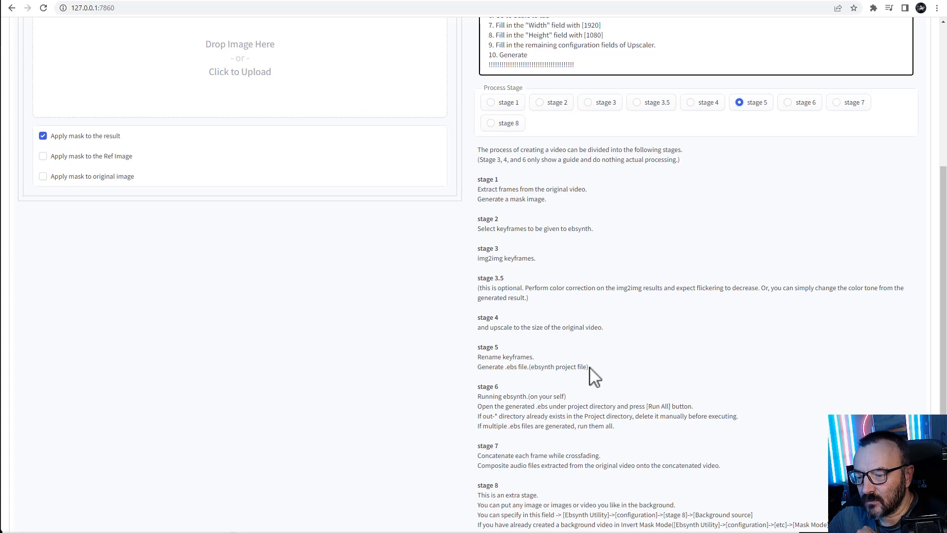
left_click_drag(595, 368, 493, 358)
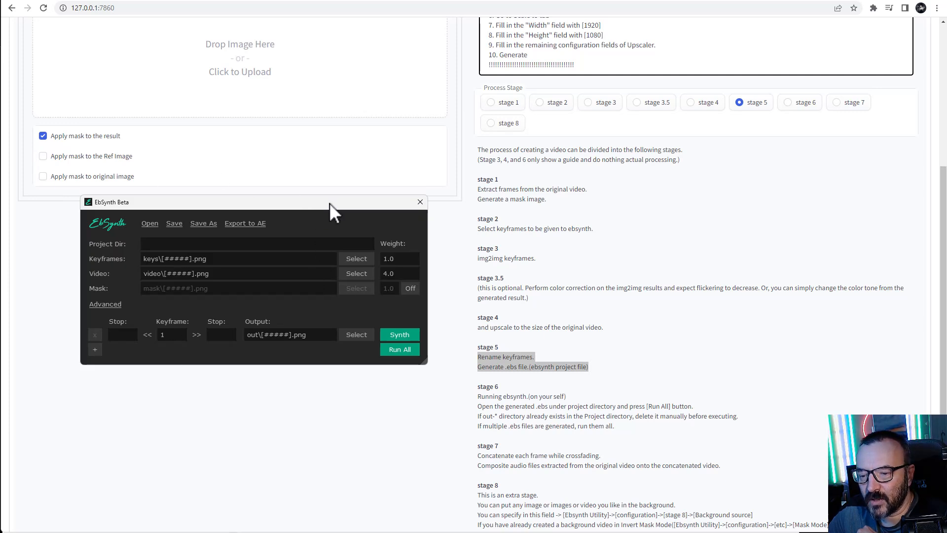
left_click_drag(330, 203, 0, 211)
left_click(649, 354)
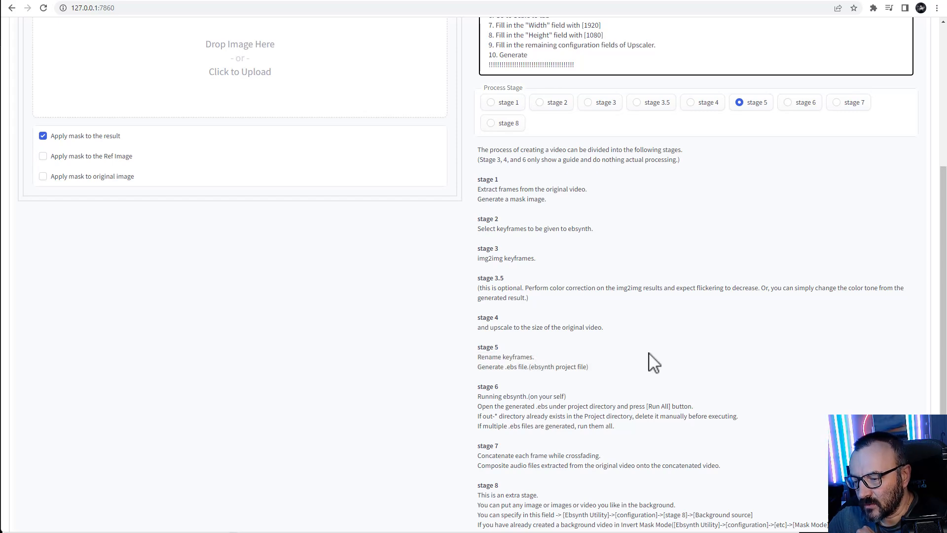
Run stage 5 to rename the keyframes and generate the EbSynth project files.
scroll(641, 357, "up", 5)
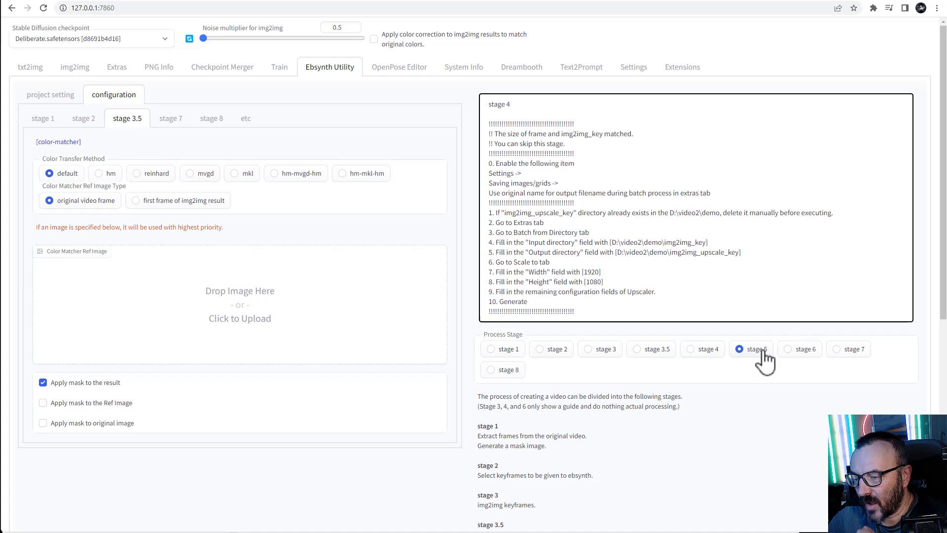
scroll(697, 392, "down", 7)
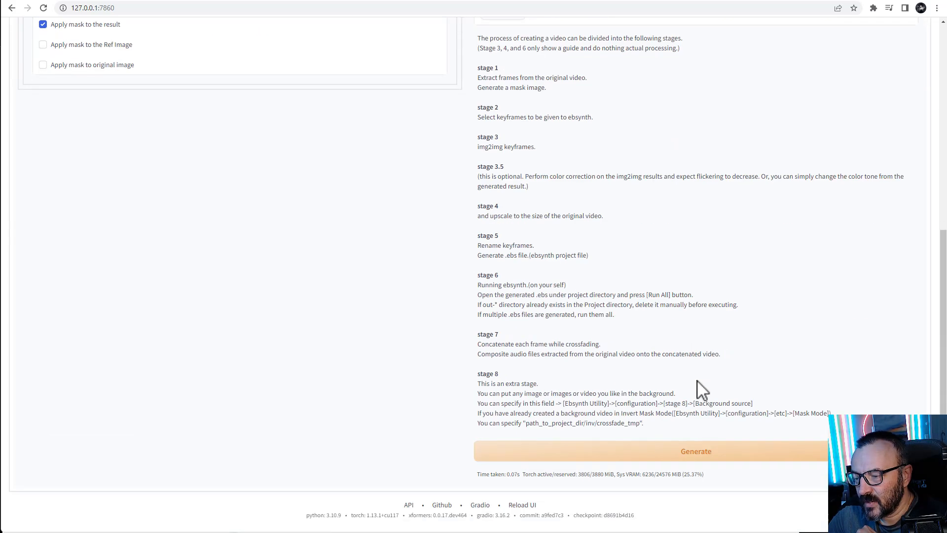
left_click(698, 453)
scroll(703, 395, "down", 3)
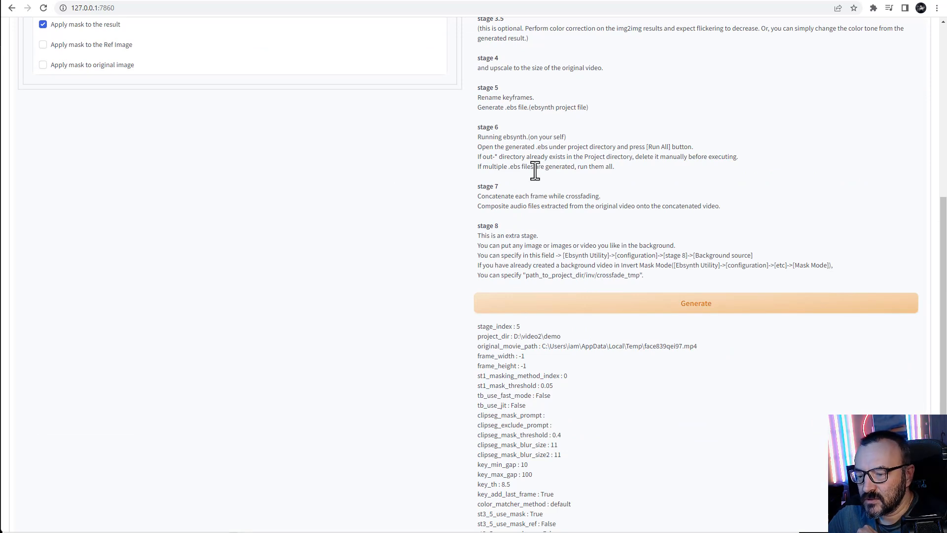
Check the stage 5 output in the command prompt and Ebsynth Utility, and inspect the files in the demo project folder.
key("alt+Tab")
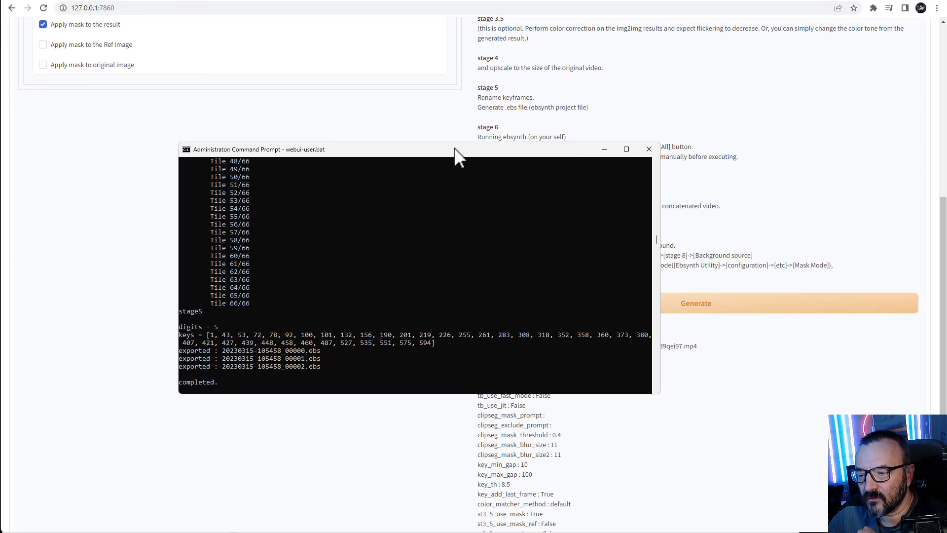
left_click(604, 149)
scroll(573, 173, "up", 7)
scroll(575, 188, "up", 1)
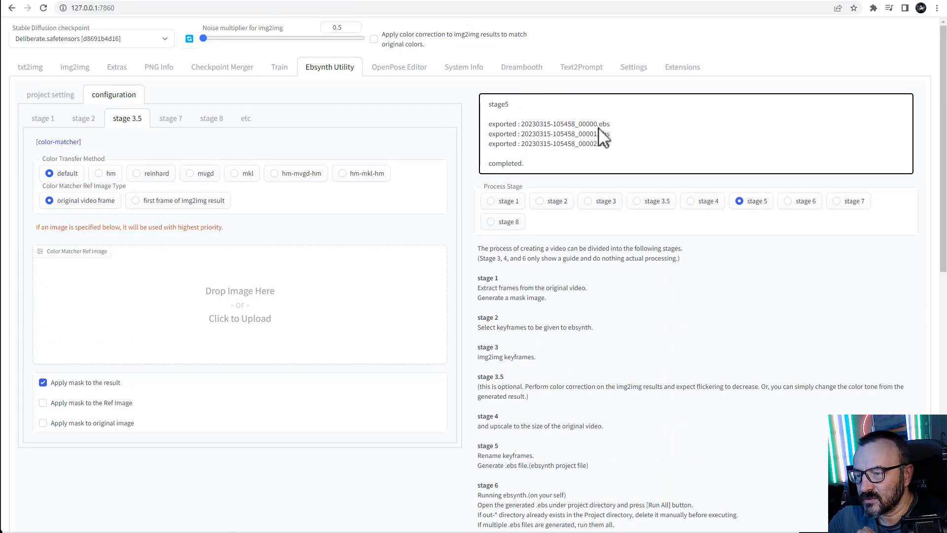
key("alt+Tab")
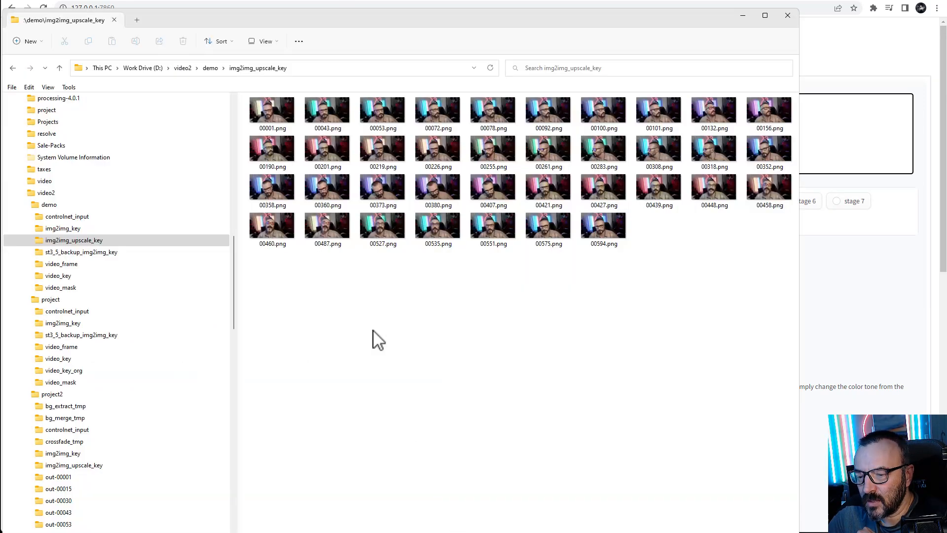
left_click(50, 204)
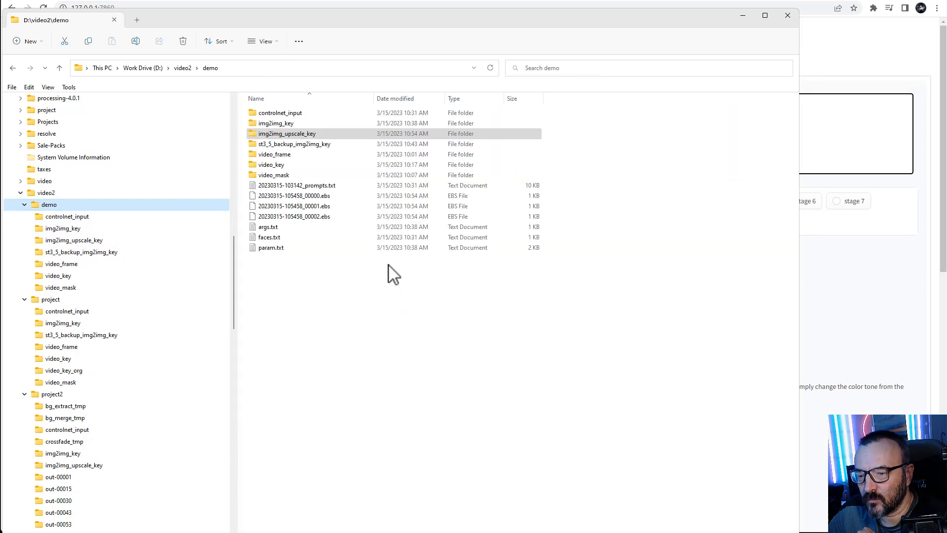
right_click(283, 199)
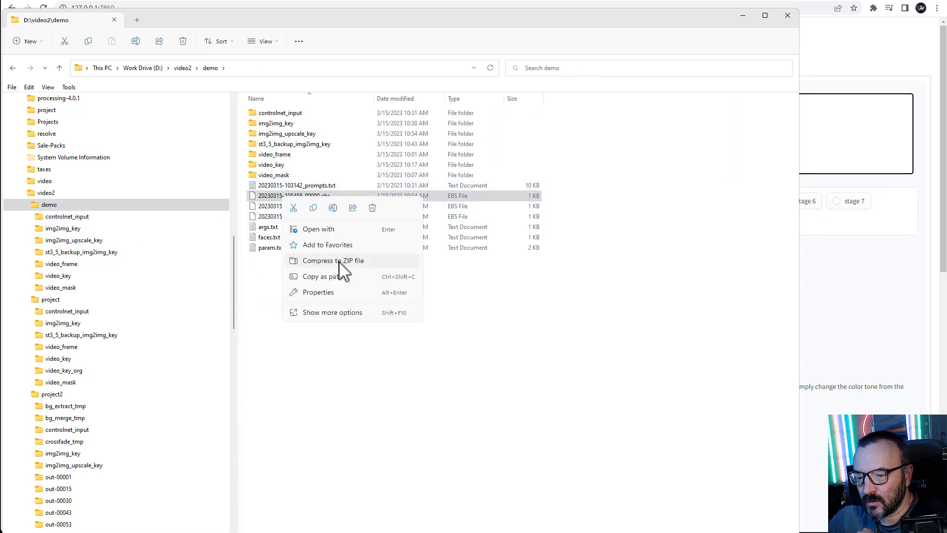
key("Return")
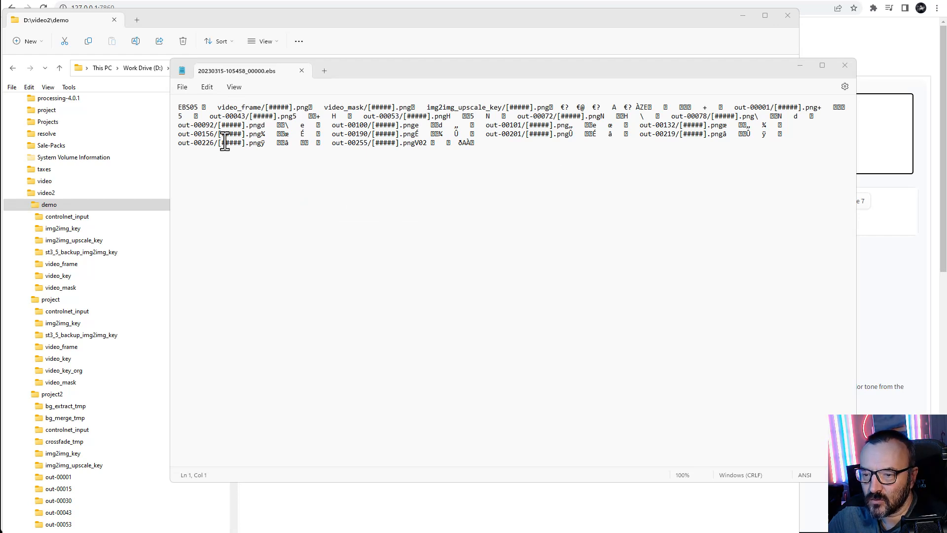
left_click(845, 65)
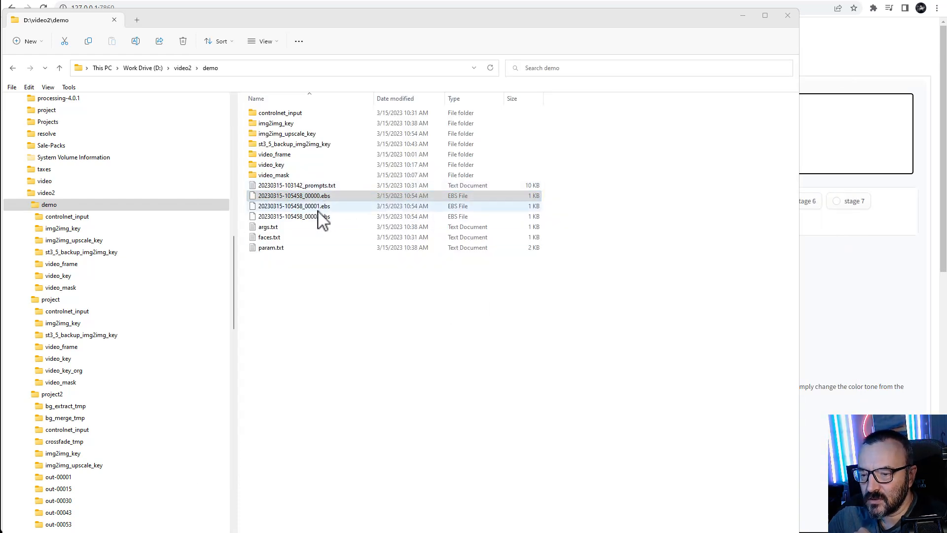
Return from the demo folder's .ebs files to Ebsynth Utility and select stage 6 as the process stage.
left_click(319, 197)
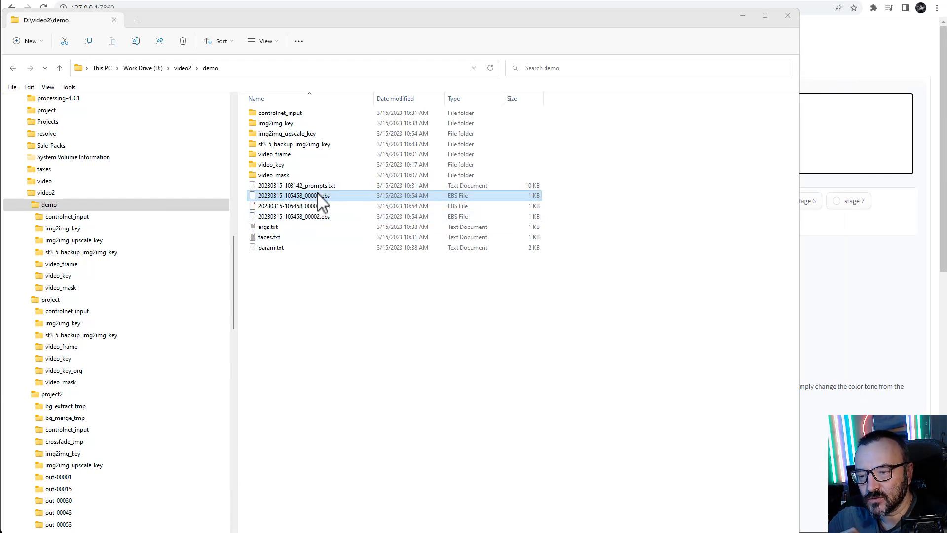
double_click(319, 196)
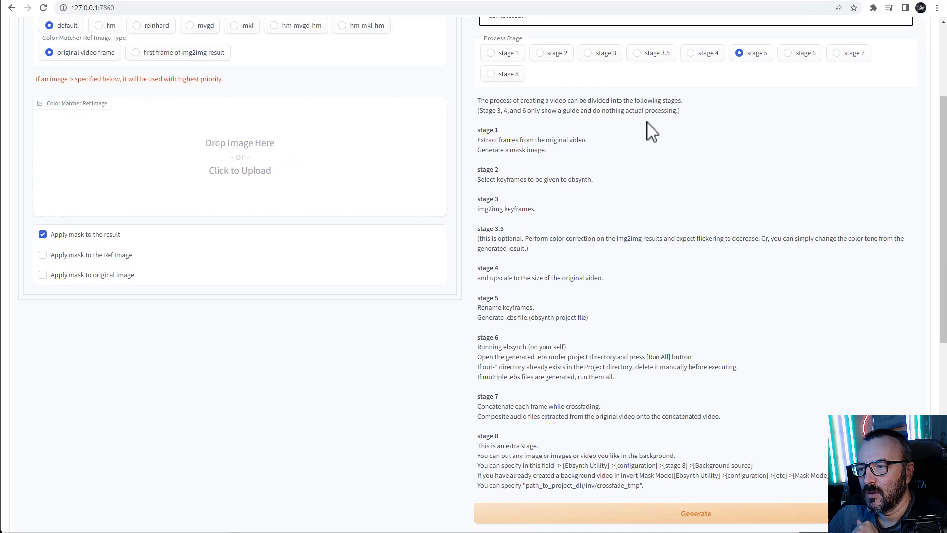
left_click(791, 56)
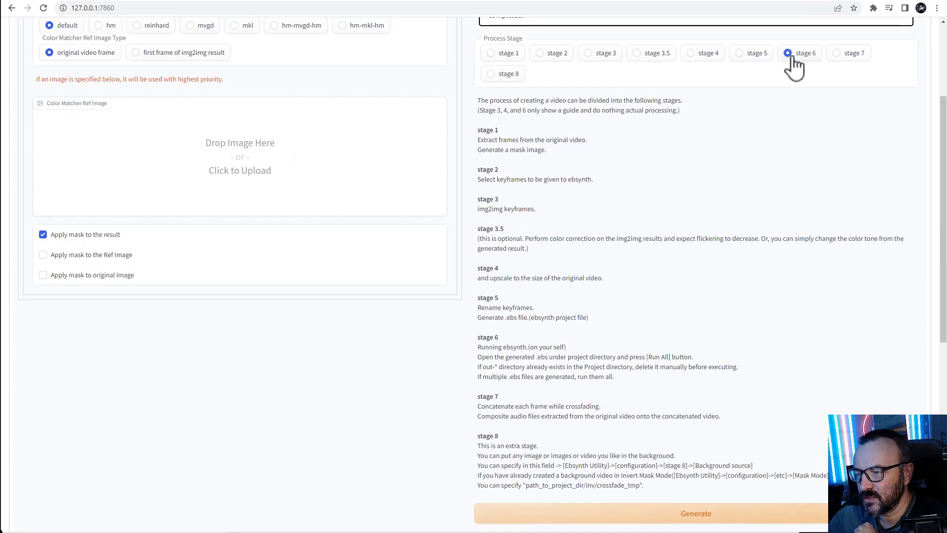
Run stage 6 and read its guide on processing the generated .ebs files in EbSynth.
left_click(652, 516)
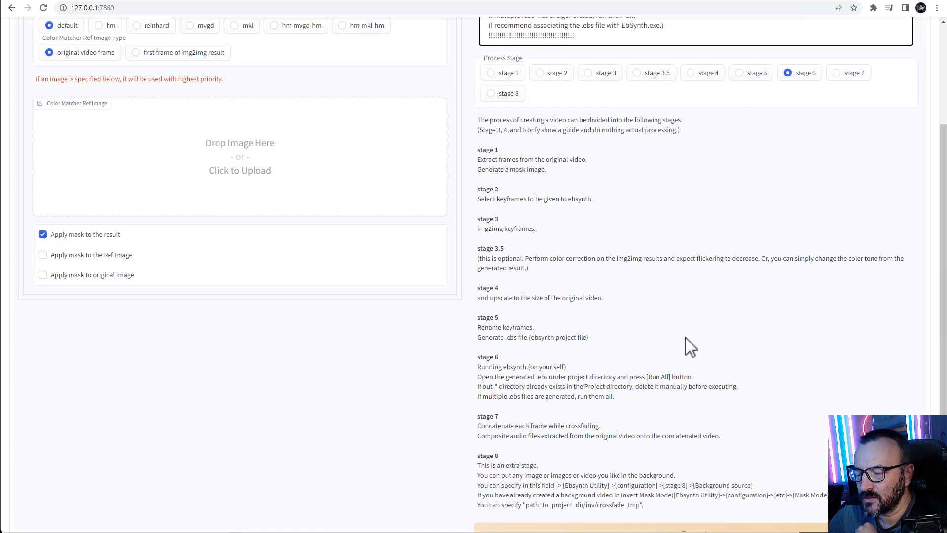
scroll(681, 336, "up", 4)
left_click_drag(607, 191, 484, 125)
left_click(622, 117)
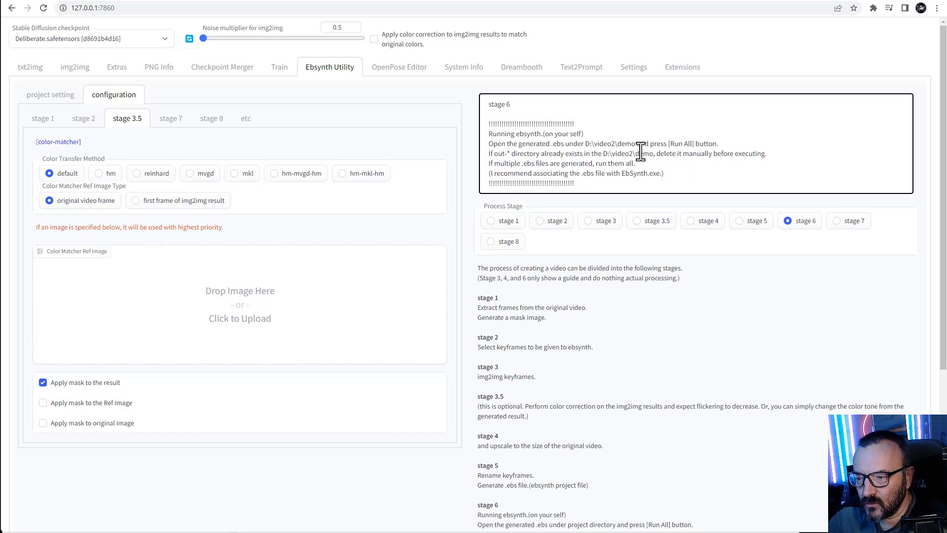
Copy the project path D:\video2\demo from the stage 6 guide.
left_click_drag(603, 153, 654, 153)
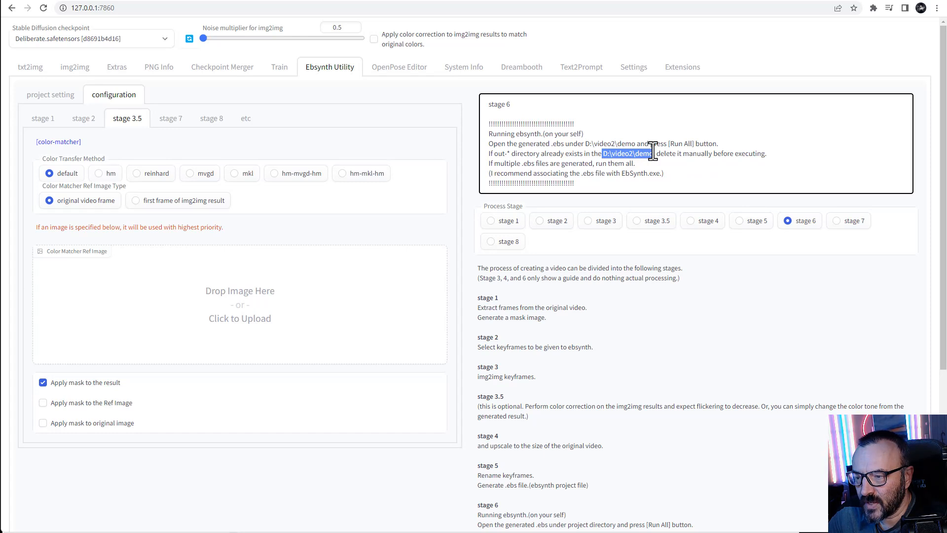
right_click(637, 152)
left_click(663, 160)
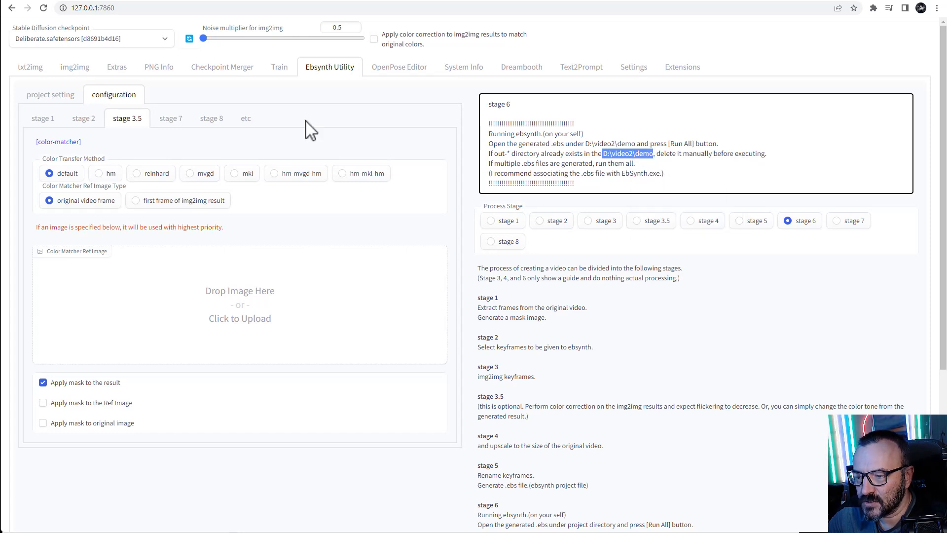
left_click_drag(0, 112, 489, 108)
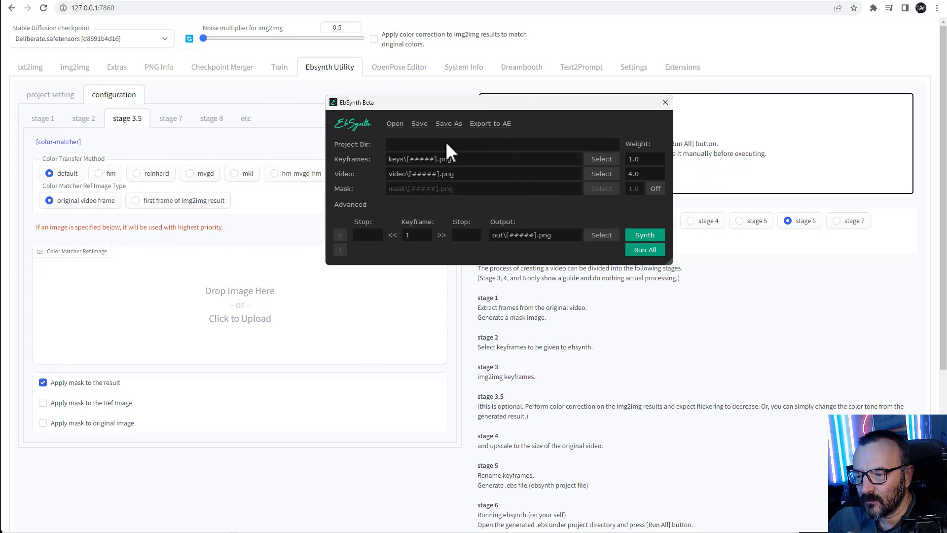
left_click(395, 124)
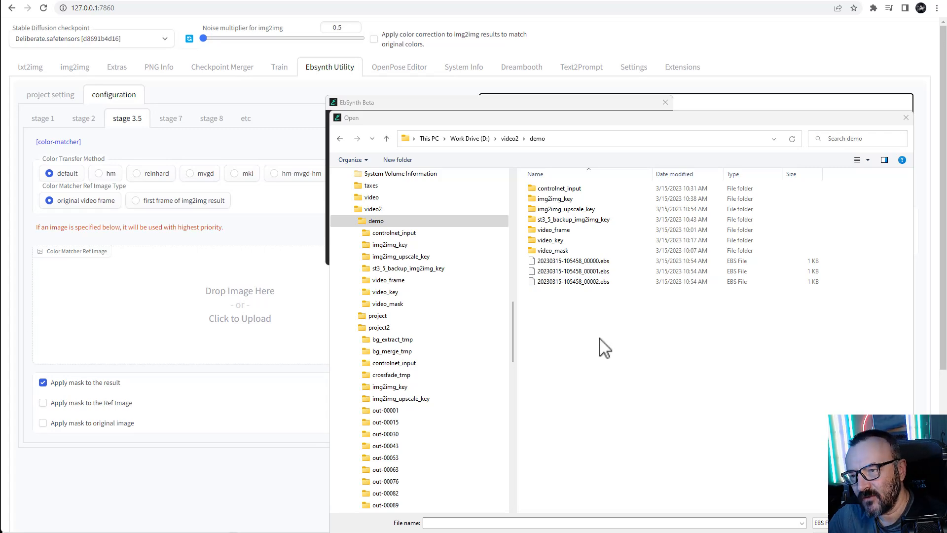
left_click(578, 260)
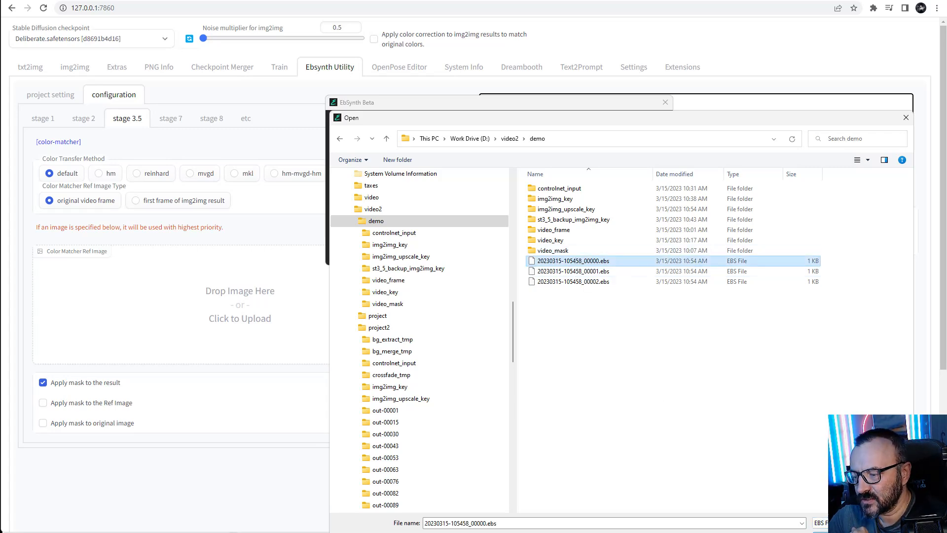
key("Return")
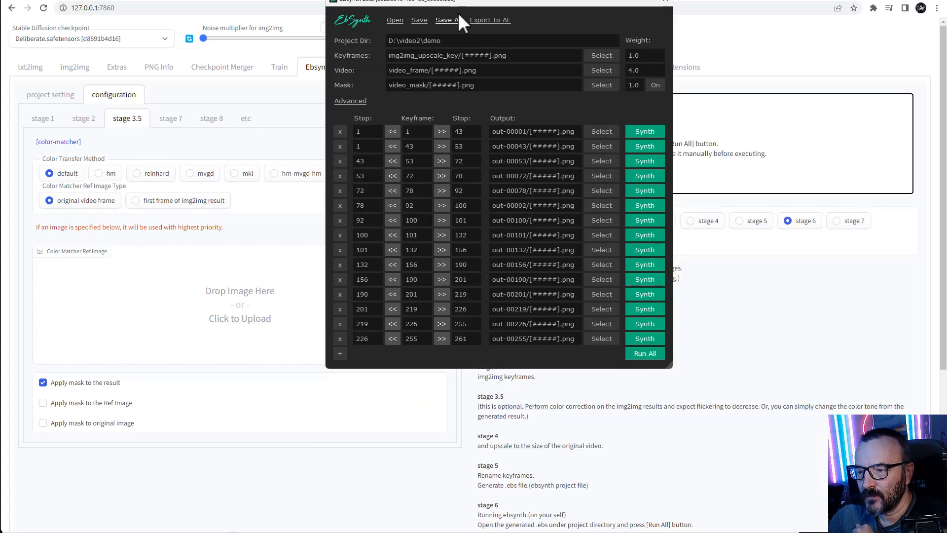
left_click_drag(572, 5, 439, 60)
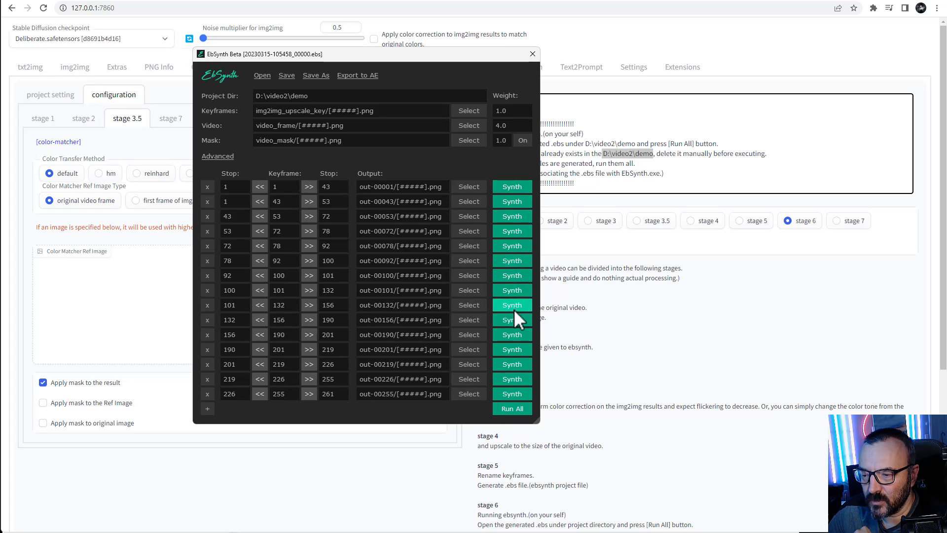
left_click(520, 410)
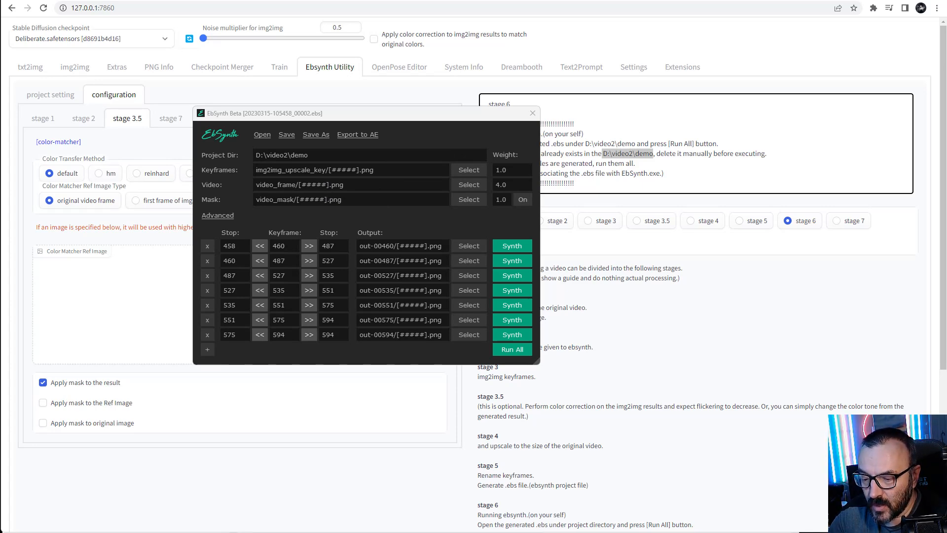
Inspect the demo folder's EbSynth output, comparing img2img_key with the frames in out-00001, out-00043, out-00053 and out-00594.
left_click(579, 532)
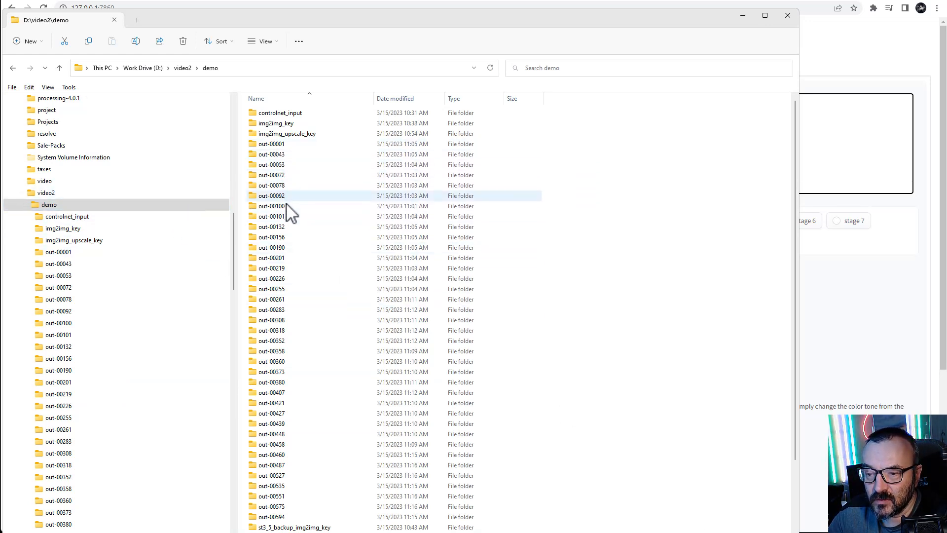
scroll(299, 296, "down", 1)
scroll(301, 311, "down", 2)
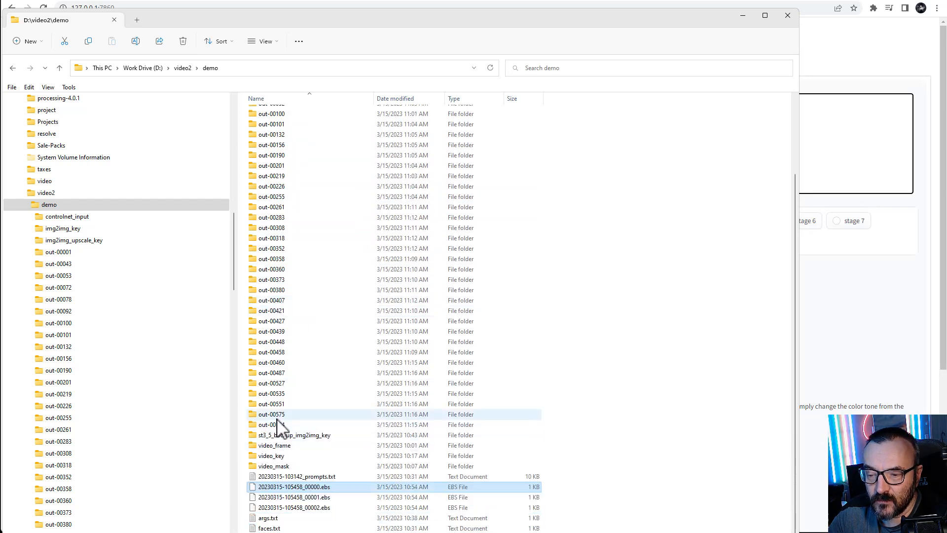
left_click(79, 252)
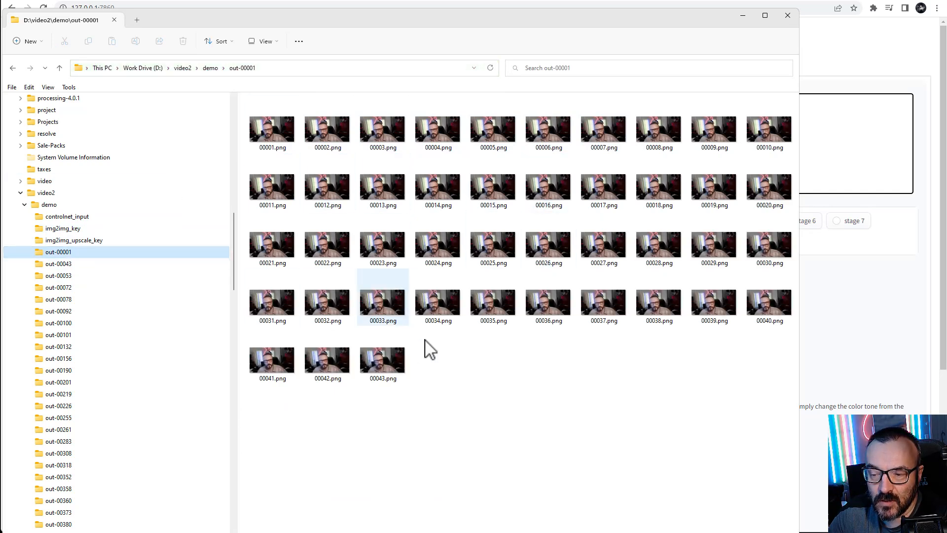
left_click(74, 230)
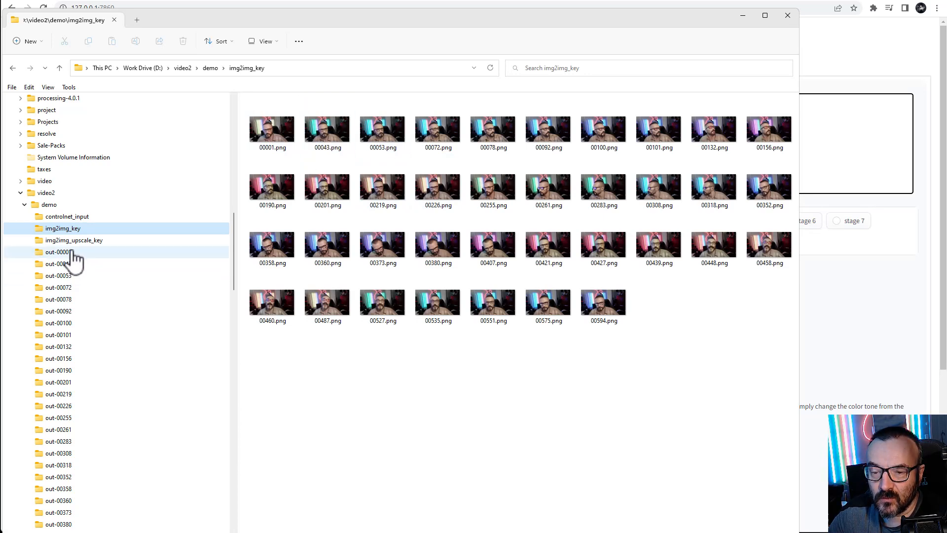
left_click(61, 264)
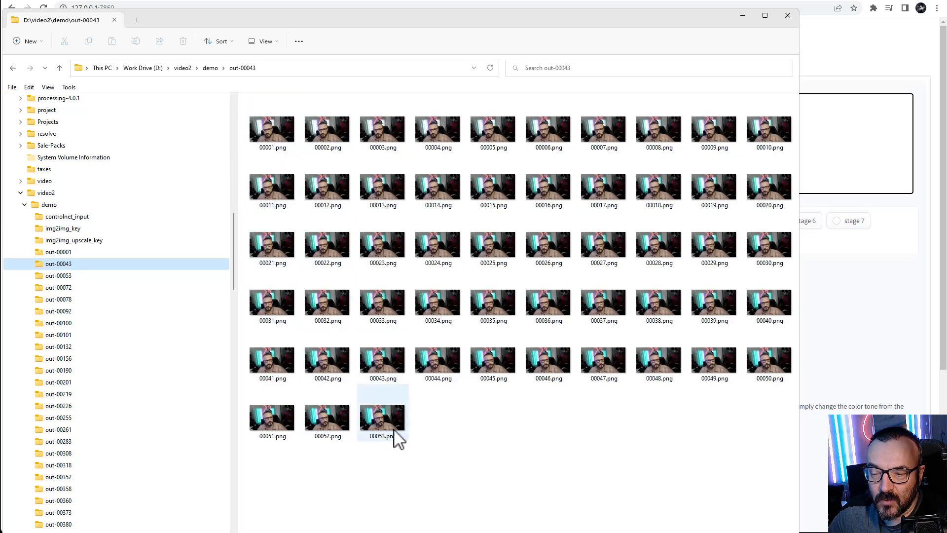
left_click(55, 277)
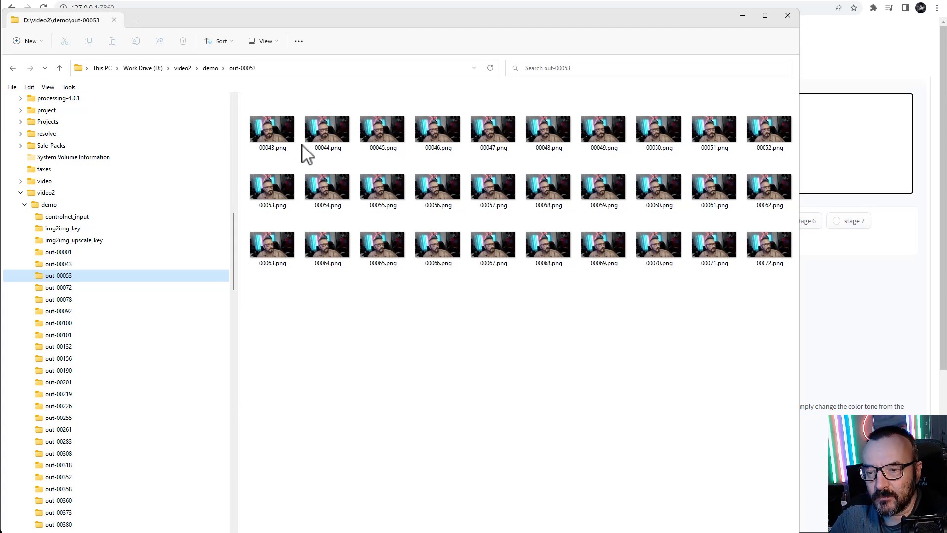
scroll(121, 370, "down", 3)
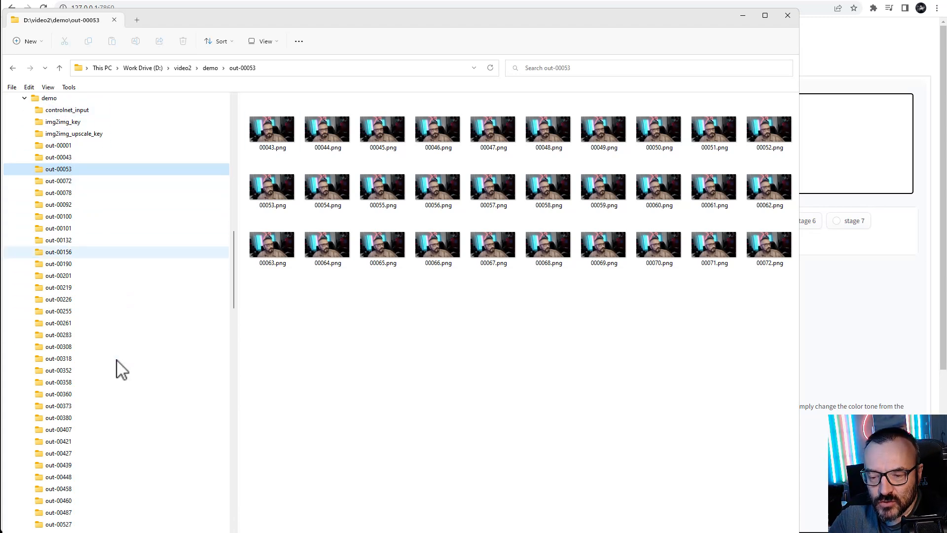
scroll(131, 284, "down", 2)
left_click(80, 500)
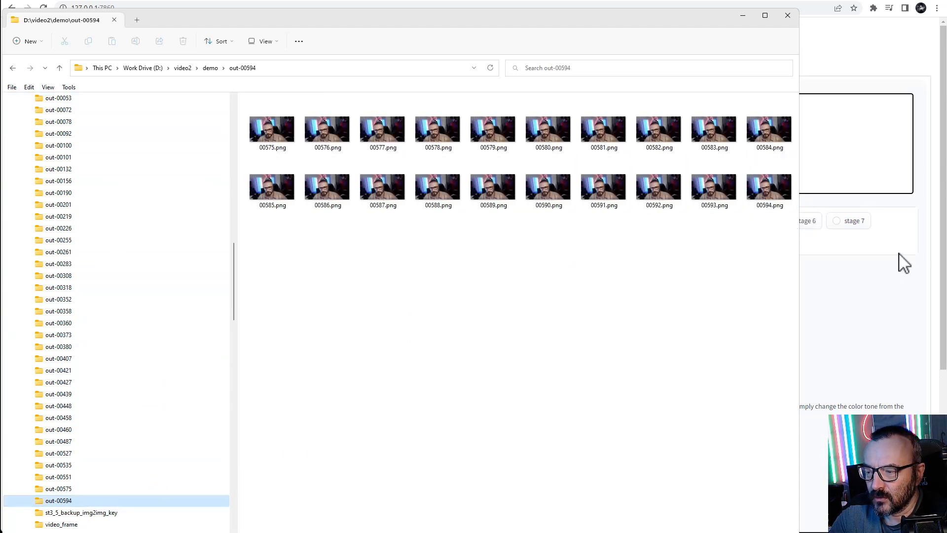
Return to Ebsynth Utility and run stage 7 to crossfade the frames into a video.
left_click(923, 187)
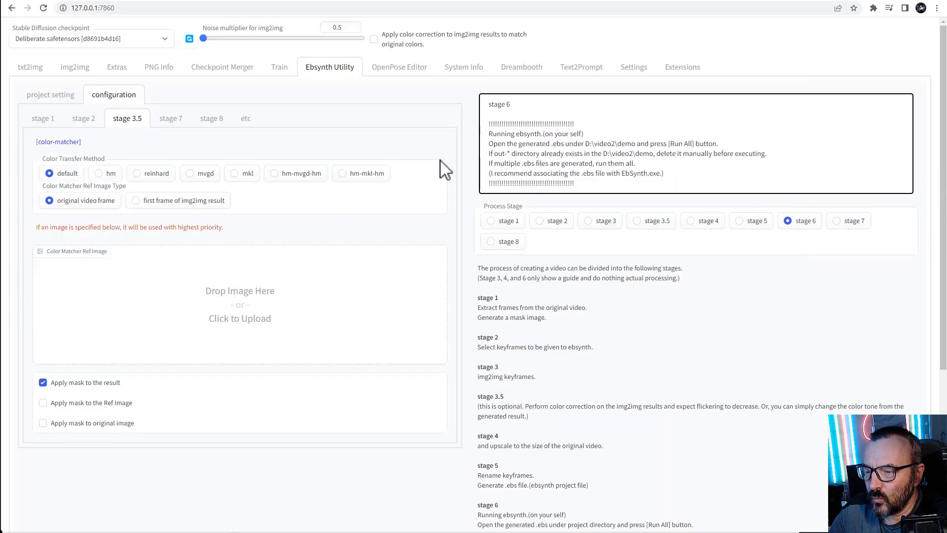
left_click(836, 225)
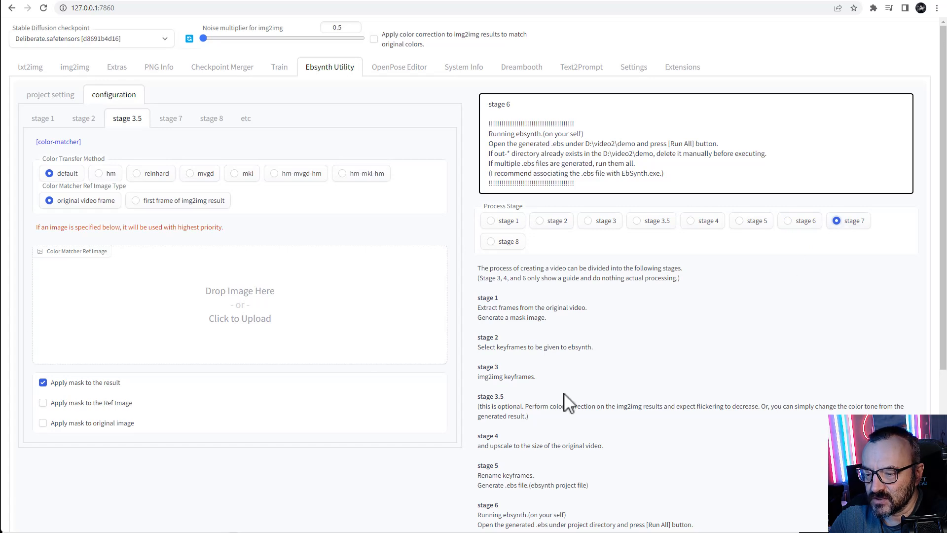
scroll(565, 402, "down", 5)
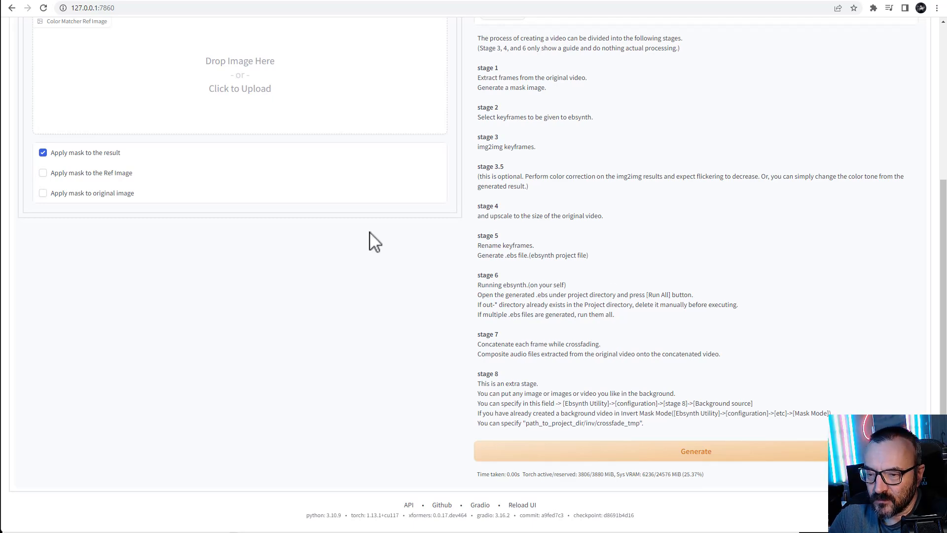
scroll(658, 424, "up", 5)
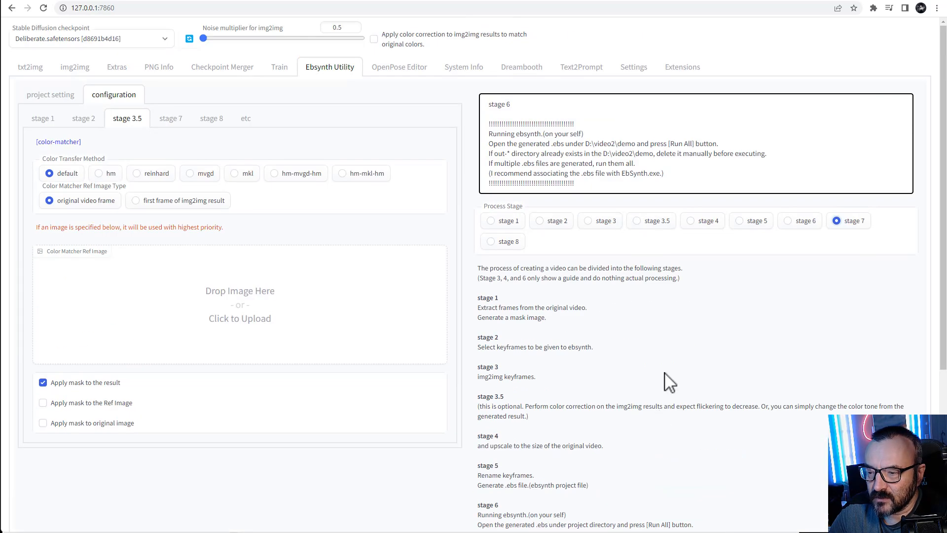
scroll(736, 336, "down", 5)
left_click(684, 455)
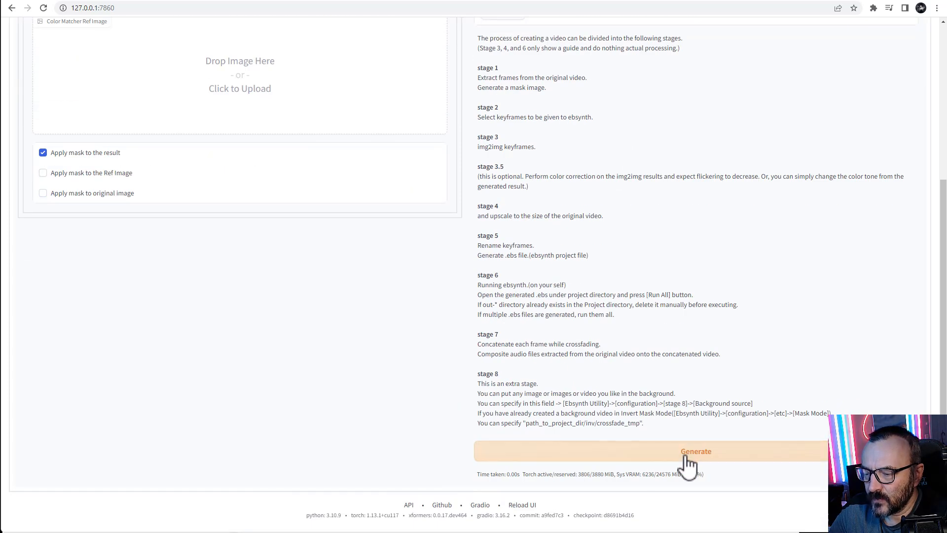
Check the stage 7 progress in the command prompt and the frames in the demo project's crossfade_tmp folder.
left_click_drag(0, 0, 441, 70)
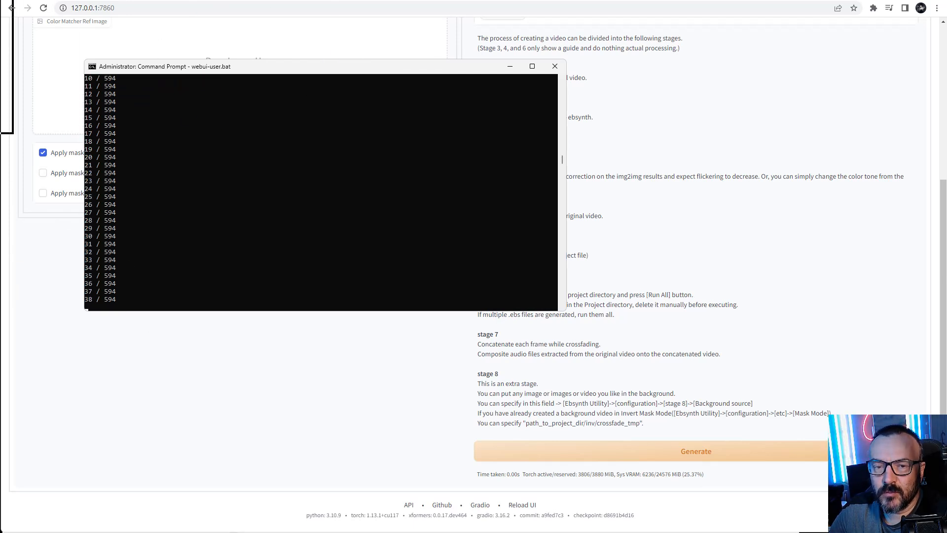
key("alt+Tab")
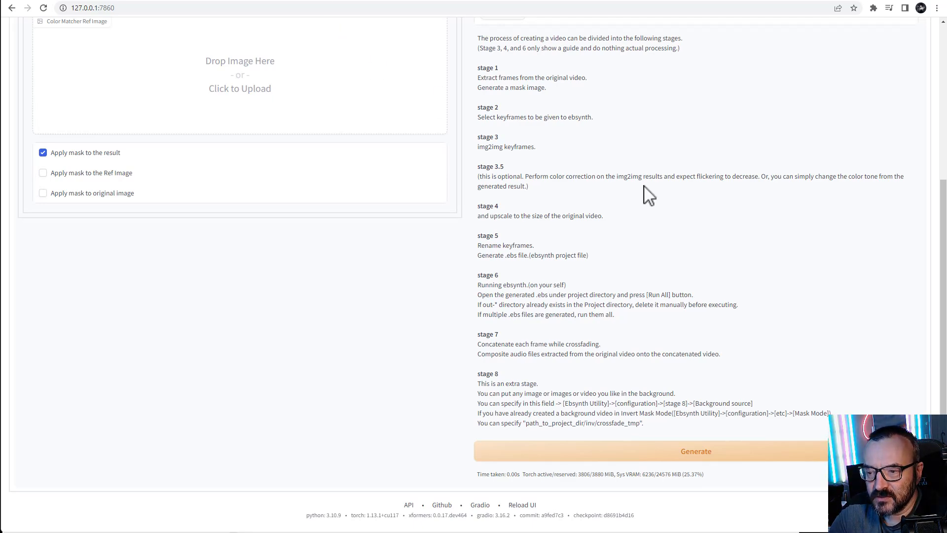
scroll(646, 192, "up", 4)
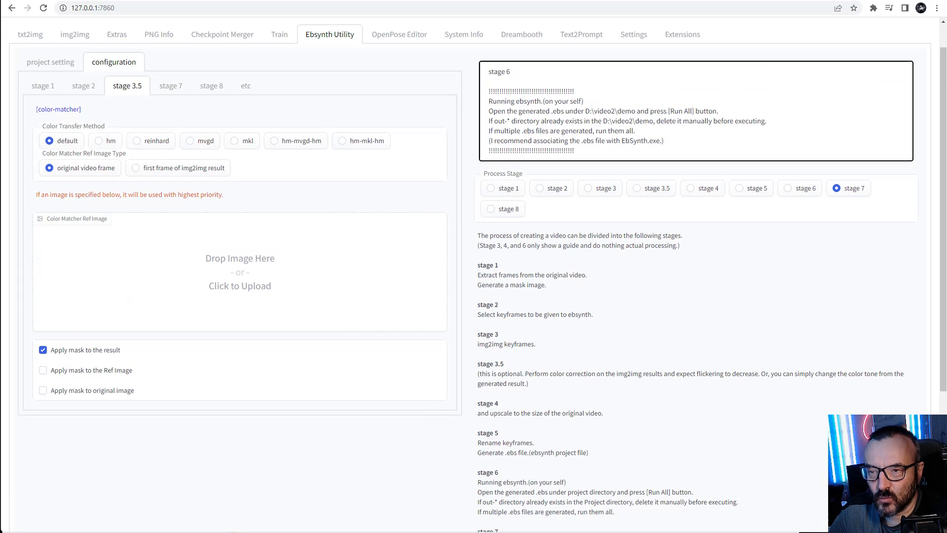
key("alt+Tab")
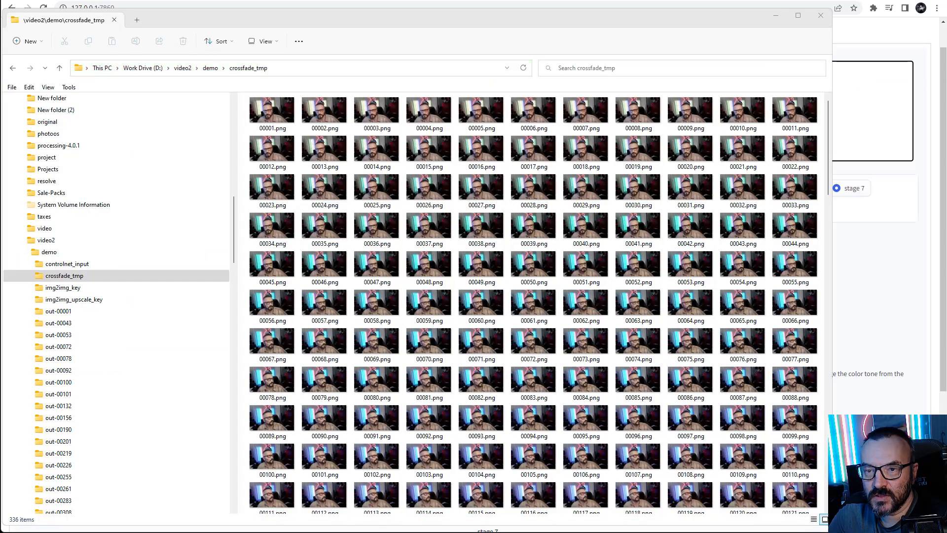
left_click(98, 278)
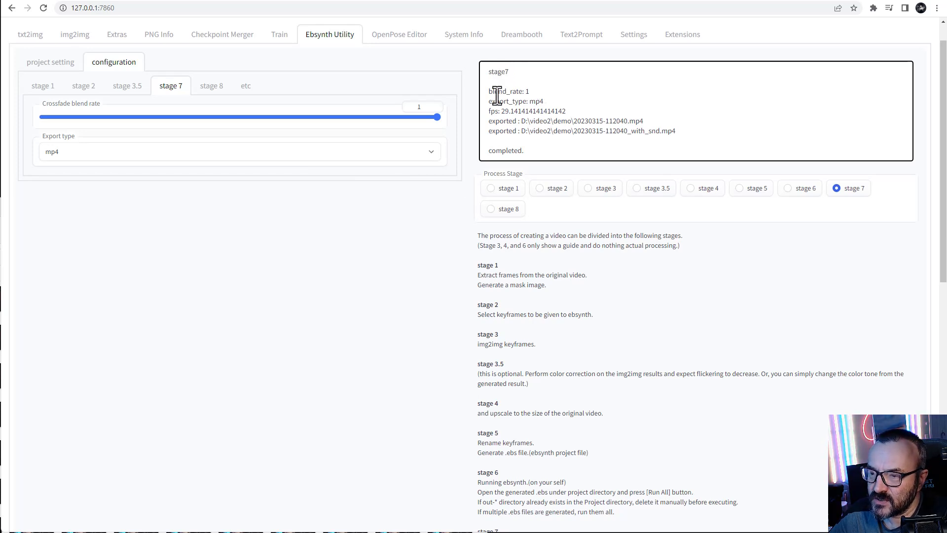
Review the stage 7 output for the blend rate, export type and paths of the exported videos.
left_click_drag(530, 92, 488, 92)
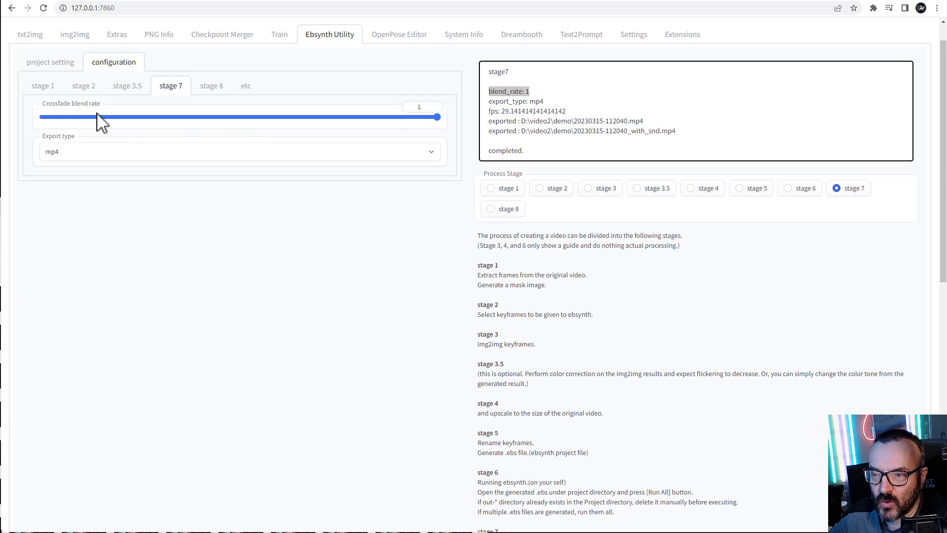
left_click(561, 109)
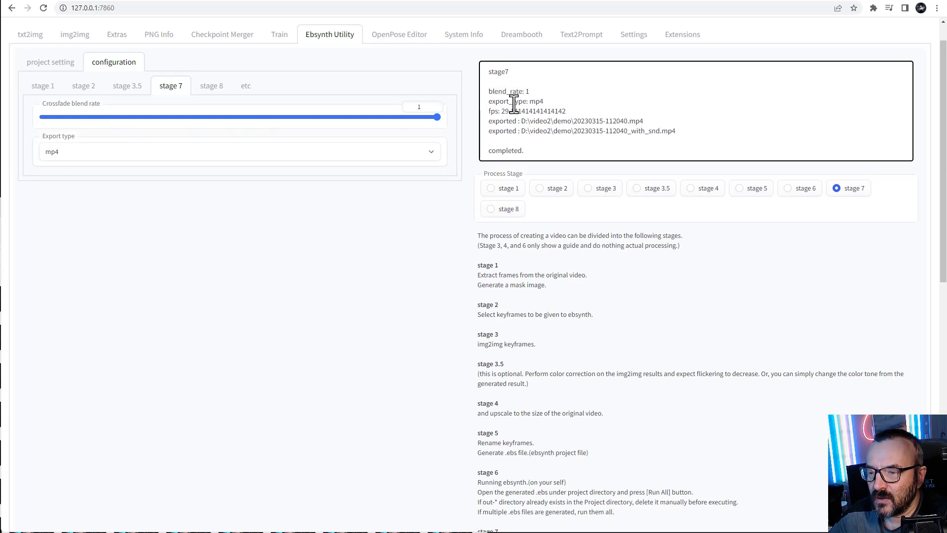
left_click_drag(677, 132, 484, 143)
left_click(598, 118)
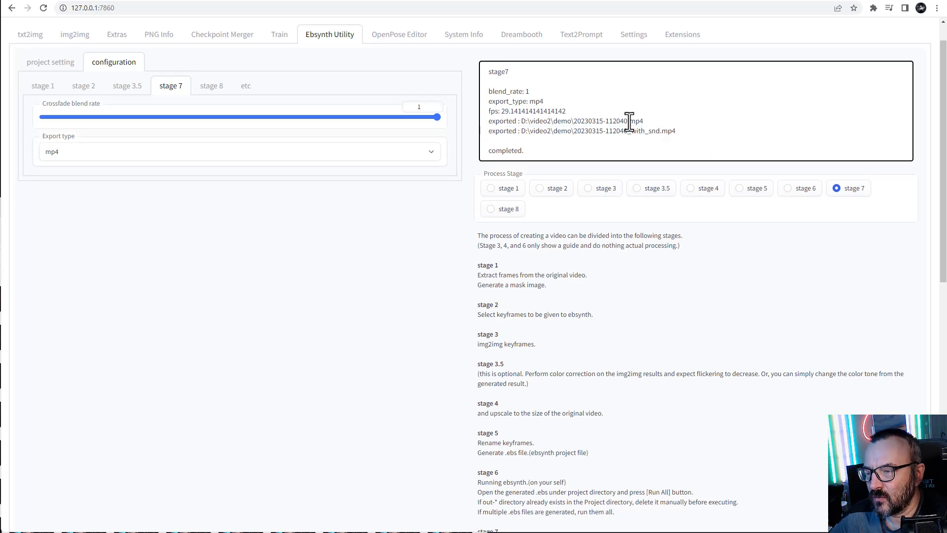
left_click_drag(647, 125, 492, 123)
left_click(650, 131)
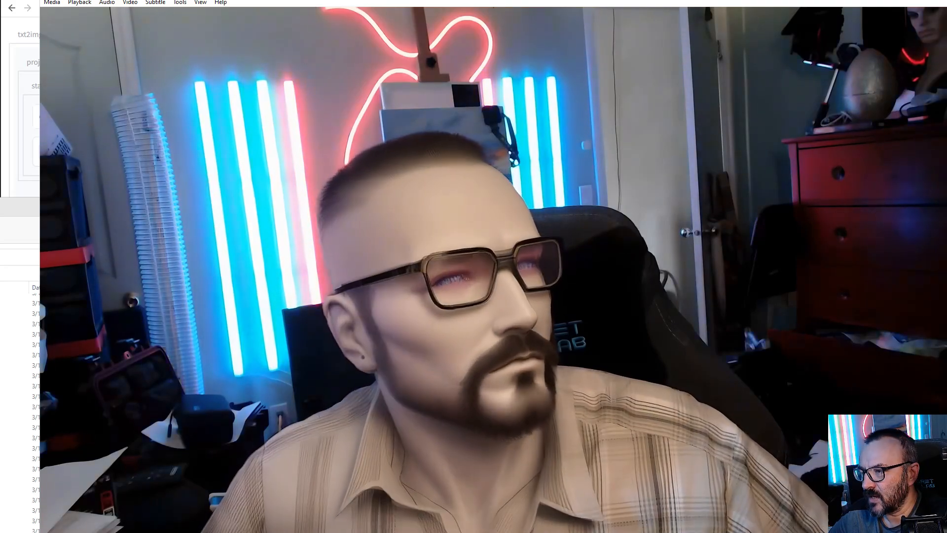
View the exported video, return to Ebsynth Utility with stage 8 selected, and read the stage 8 background instructions.
left_click_drag(847, 1, 840, 4)
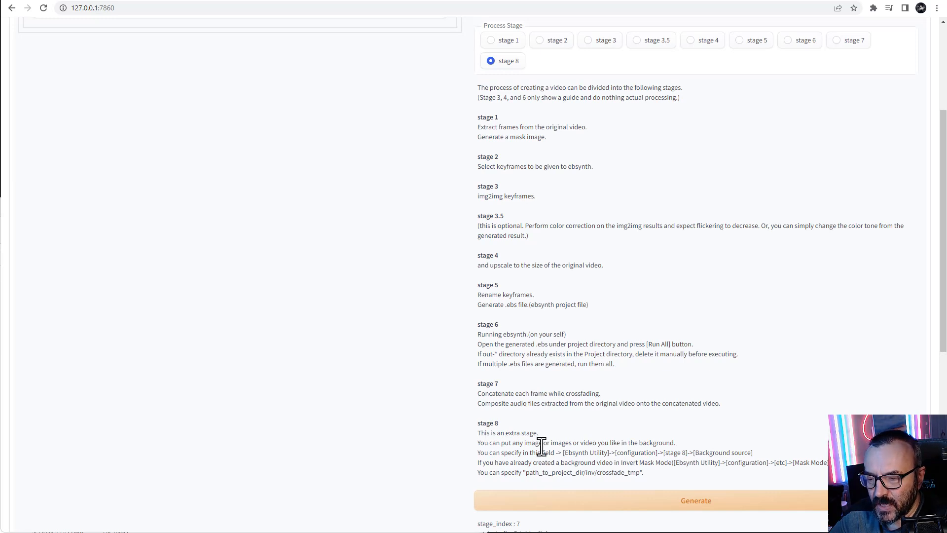
left_click_drag(525, 443, 653, 444)
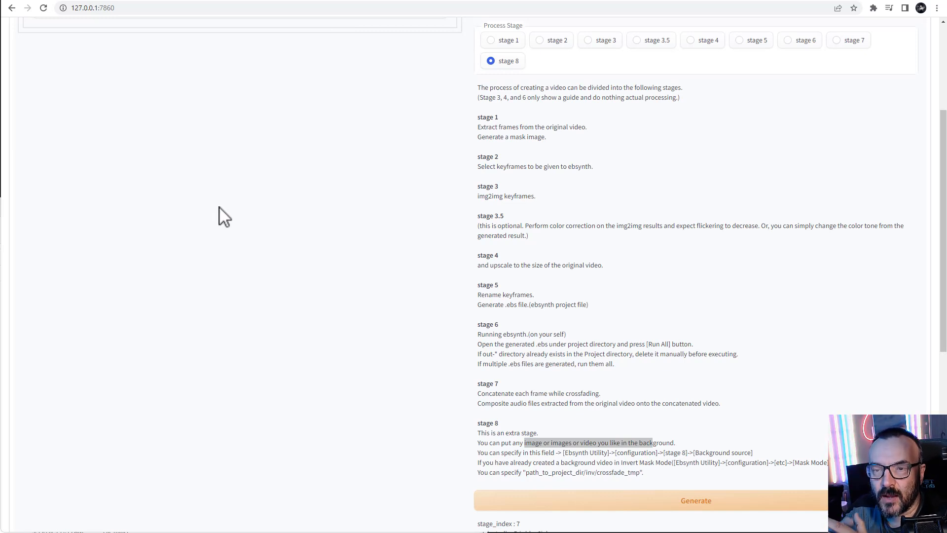
left_click(528, 332)
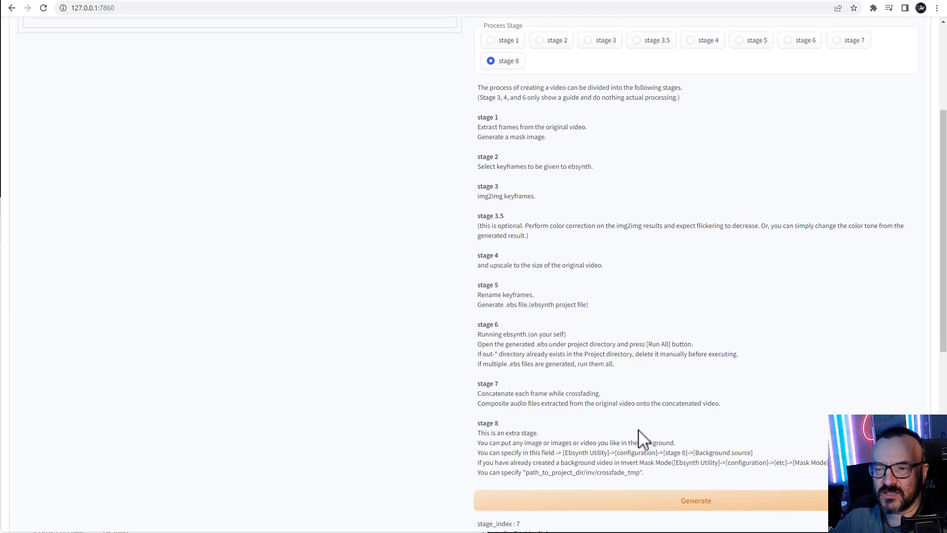
Set the stage 8 background source to D:\video2\demo\backdrop, the folder holding backdrop.png.
scroll(642, 439, "up", 4)
left_click(212, 121)
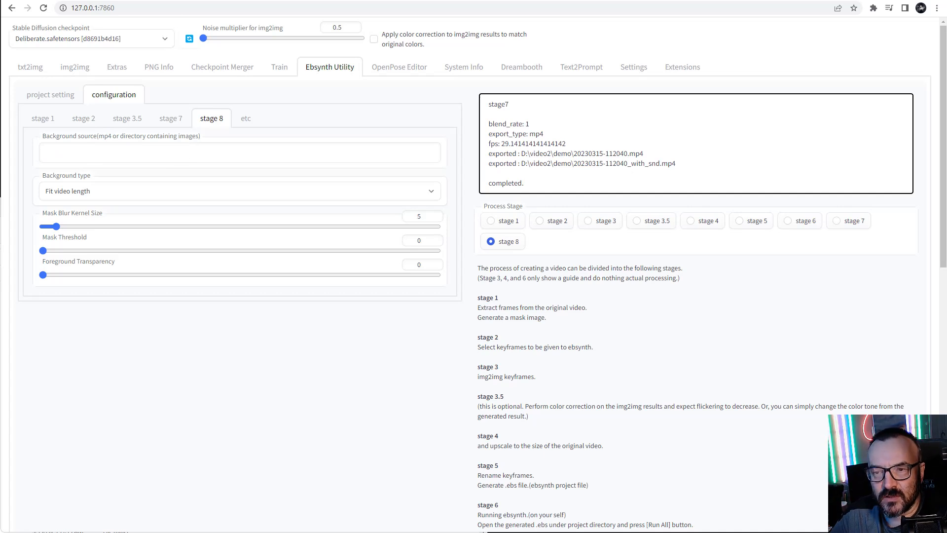
left_click_drag(0, 201, 577, 140)
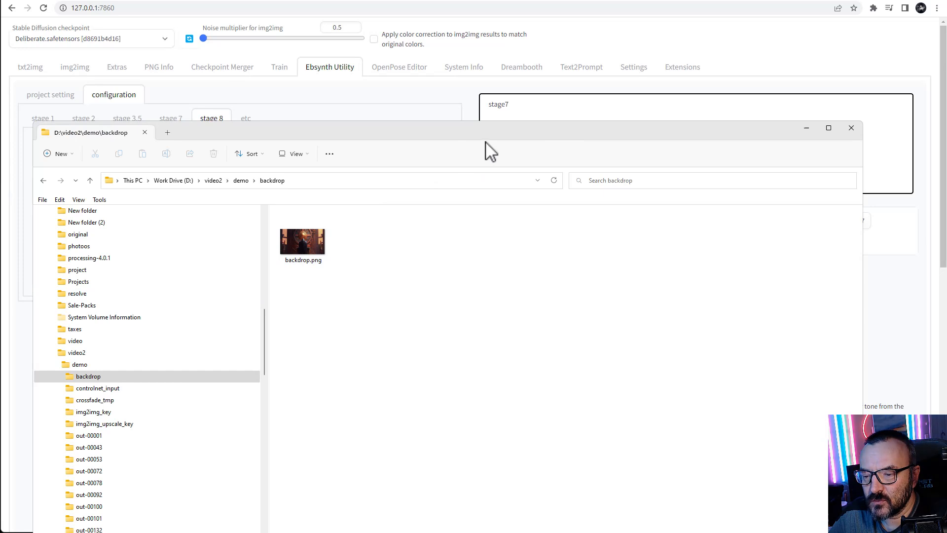
left_click_drag(496, 141, 54, 259)
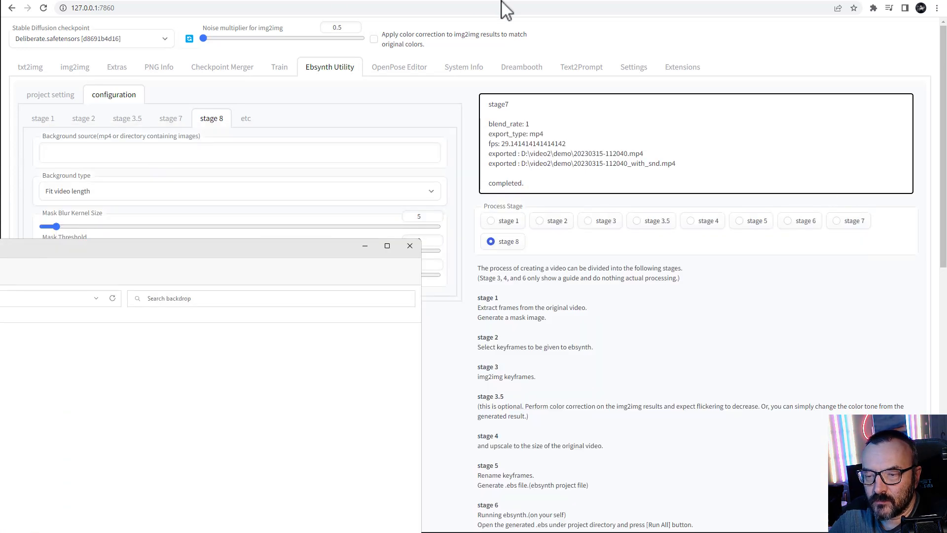
left_click(147, 162)
type("D:\\video2\\demo\\backdrop")
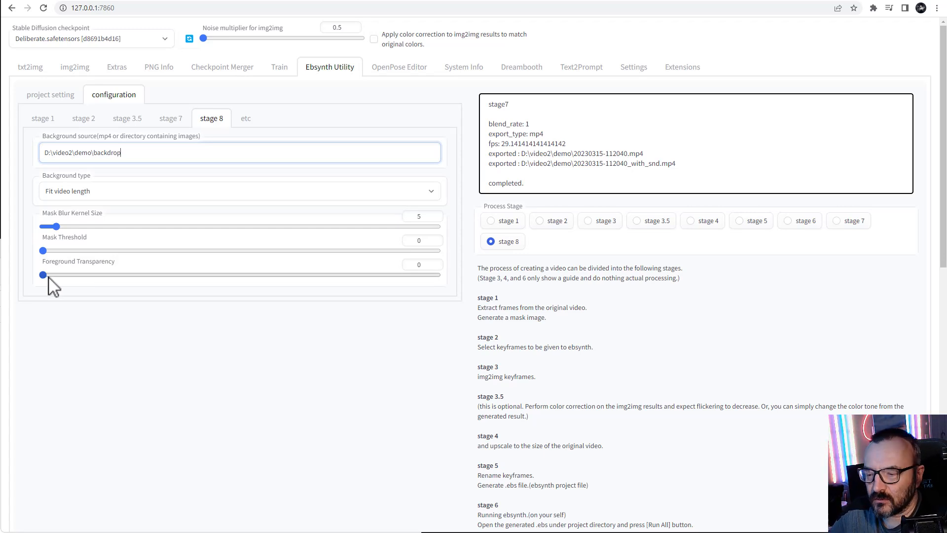
Run stage 8 to merge the backdrop into the video and check its progress in the command prompt.
scroll(626, 298, "down", 7)
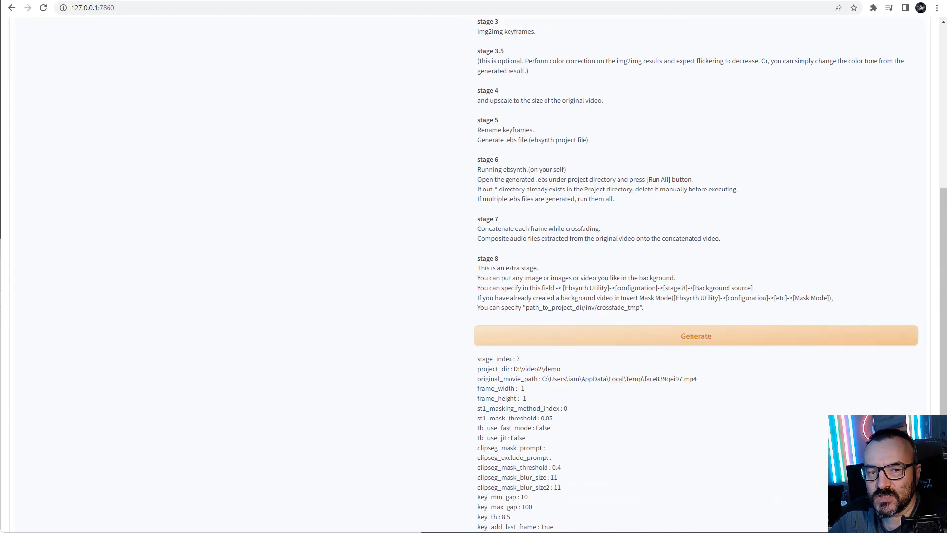
left_click_drag(0, 0, 273, 42)
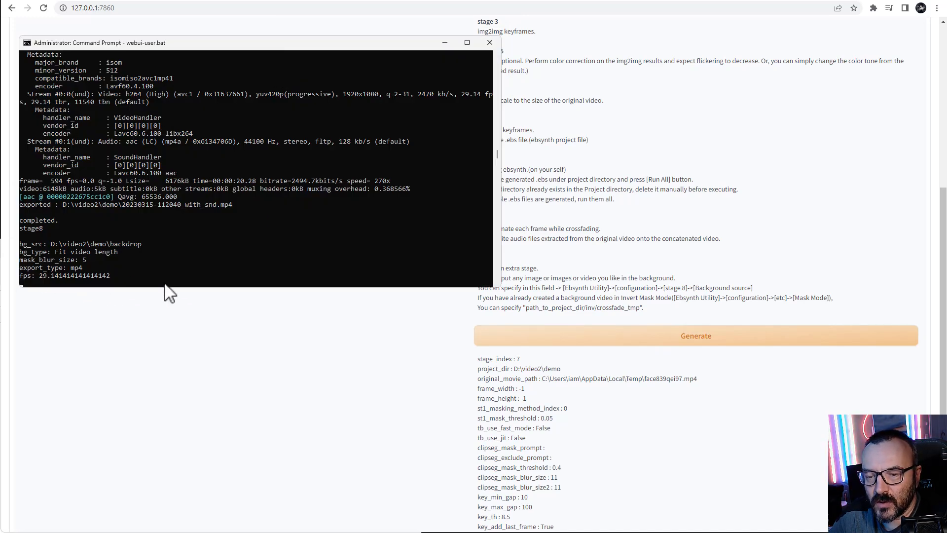
mouse_move(303, 43)
left_mouse_down()
mouse_move(266, 42)
mouse_move(292, 28)
mouse_move(150, 30)
mouse_move(0, 0)
mouse_move(0, 19)
left_mouse_up()
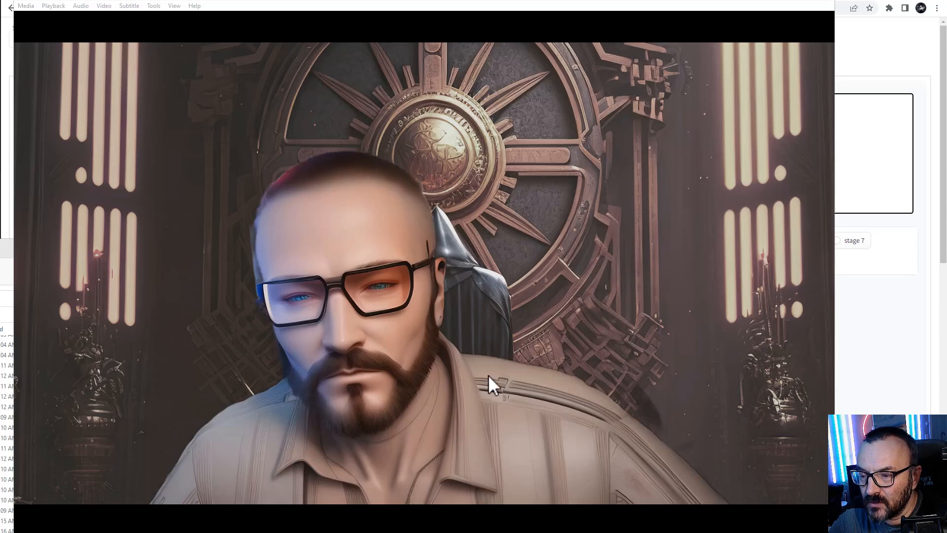
View the merged backdrop video, then switch to DaVinci Resolve and scrub through the 20230315-112040.mp4 clip on Timeline 1.
left_click(59, 531)
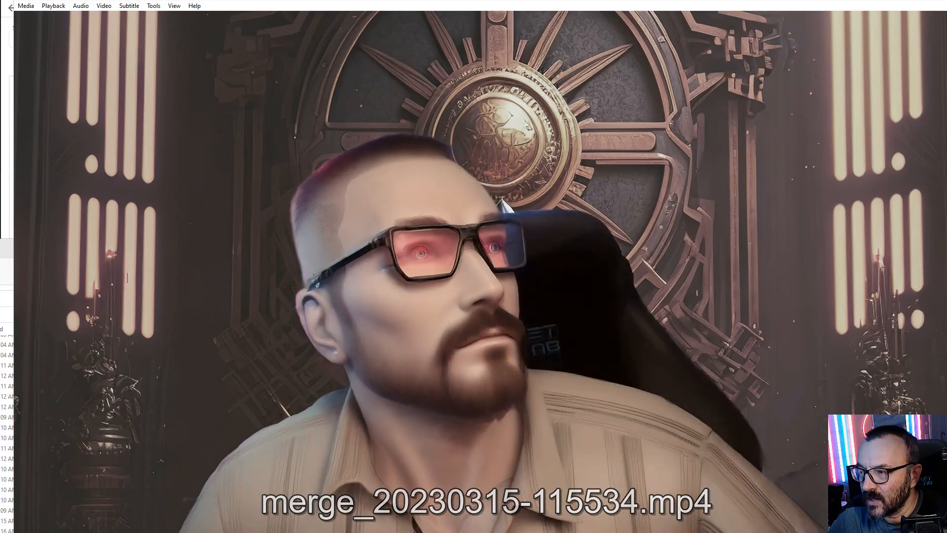
key("alt+F4")
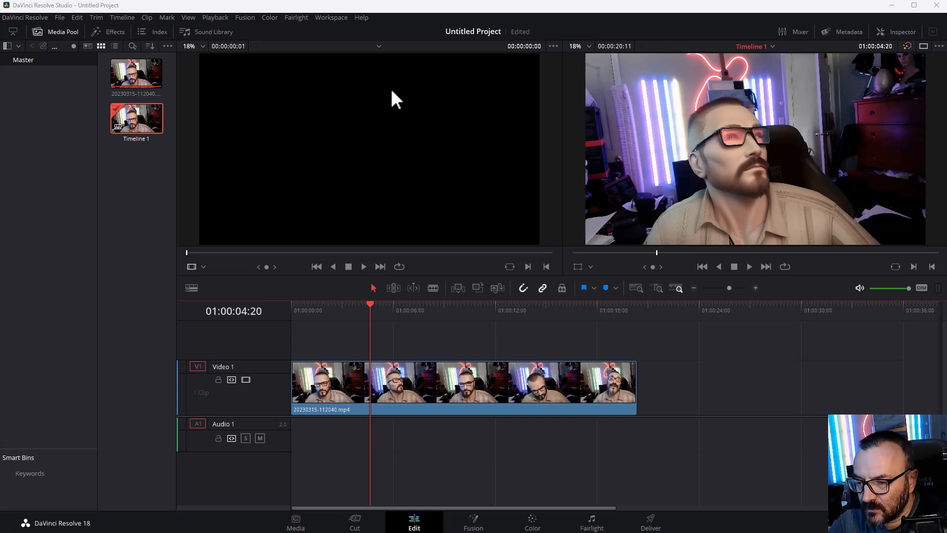
left_click_drag(370, 303, 415, 339)
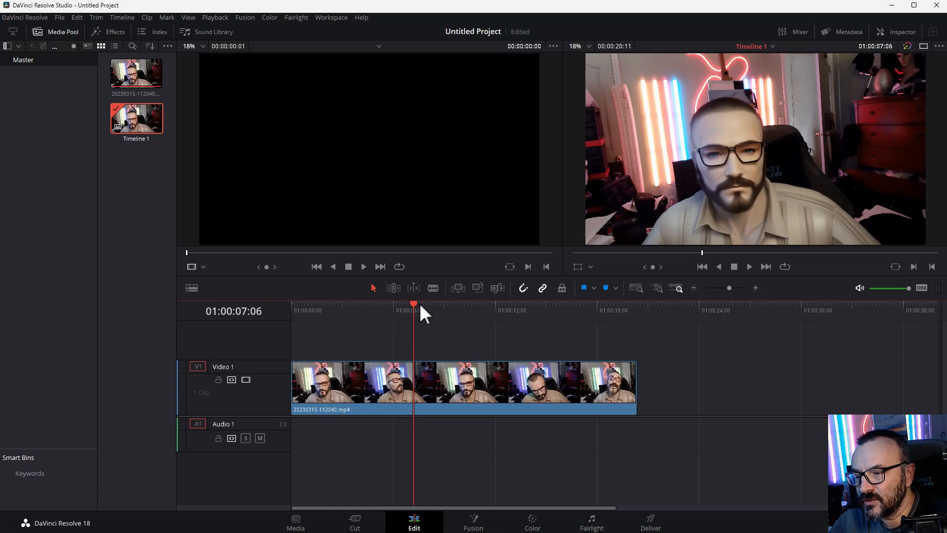
left_click_drag(417, 306, 348, 319)
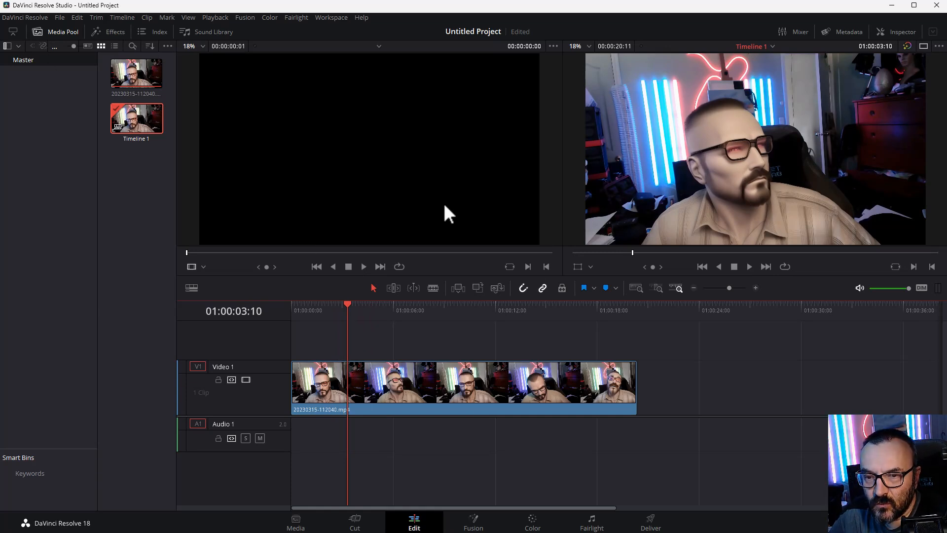
On the Fusion page, add a Deflicker node and connect it between MediaIn1 and MediaOut1.
left_click(475, 524)
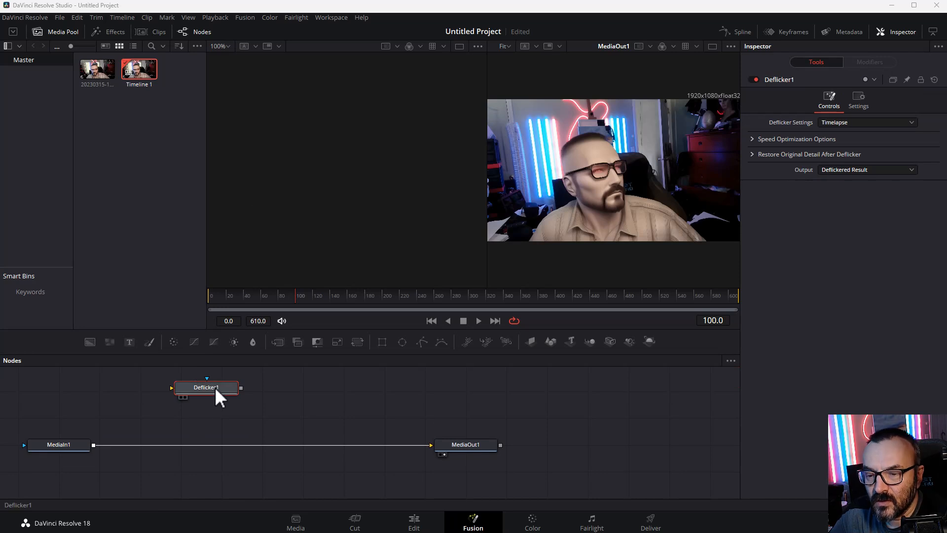
left_click_drag(215, 387, 238, 425)
left_click_drag(93, 445, 195, 423)
left_click_drag(264, 423, 433, 445)
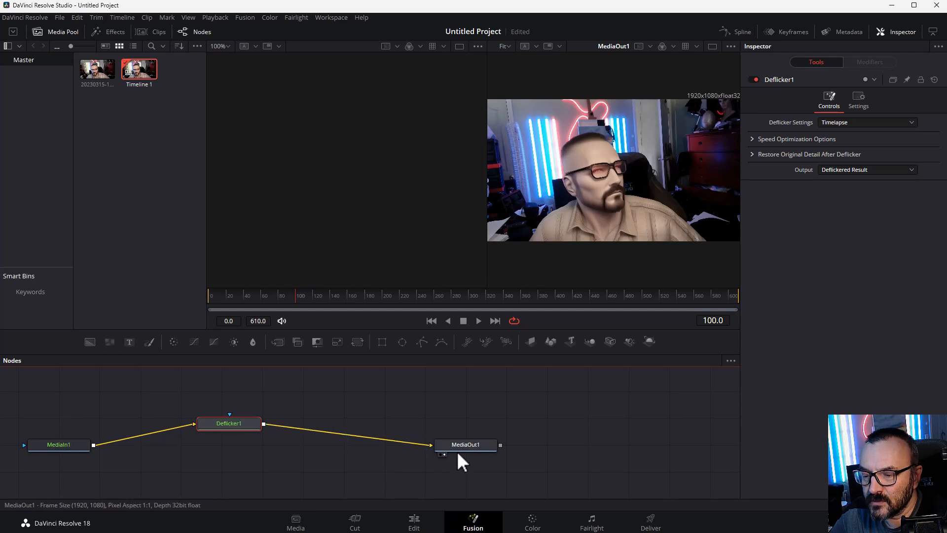
left_click_drag(244, 425, 262, 448)
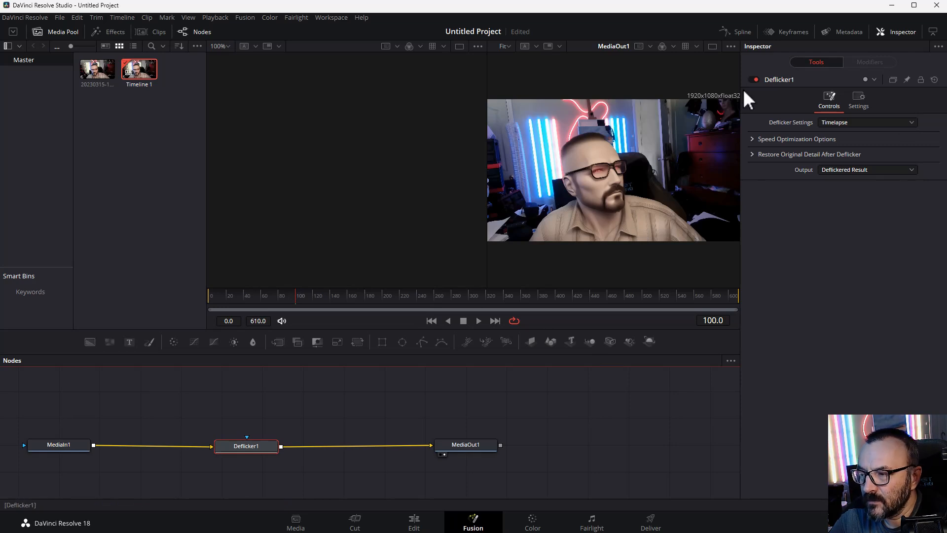
Review the available Deflicker Settings presets for the Deflicker node, keeping Timelapse.
left_click(890, 124)
left_click(884, 136)
left_click(884, 125)
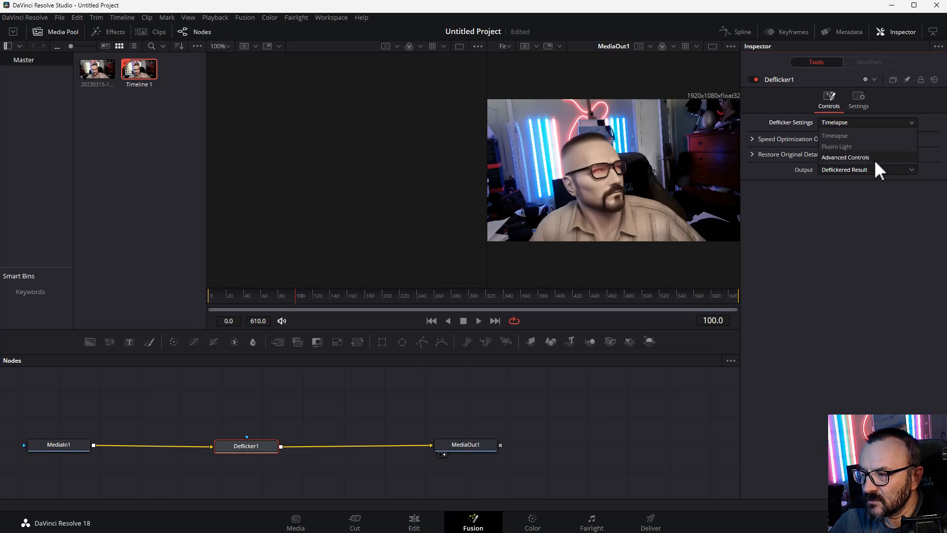
left_click(879, 123)
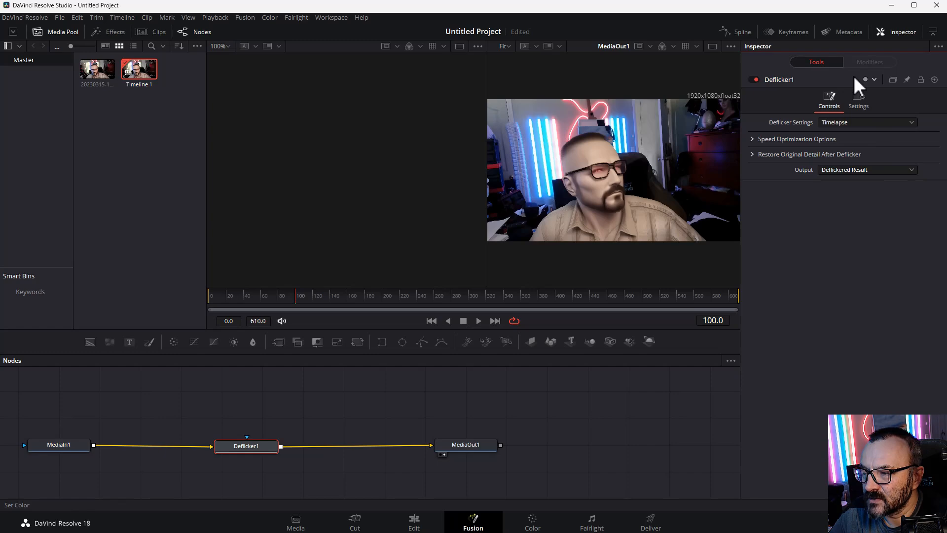
On the Deliver page, name the render file defliker-video and set its location to D:\video2\demo.
left_click(650, 522)
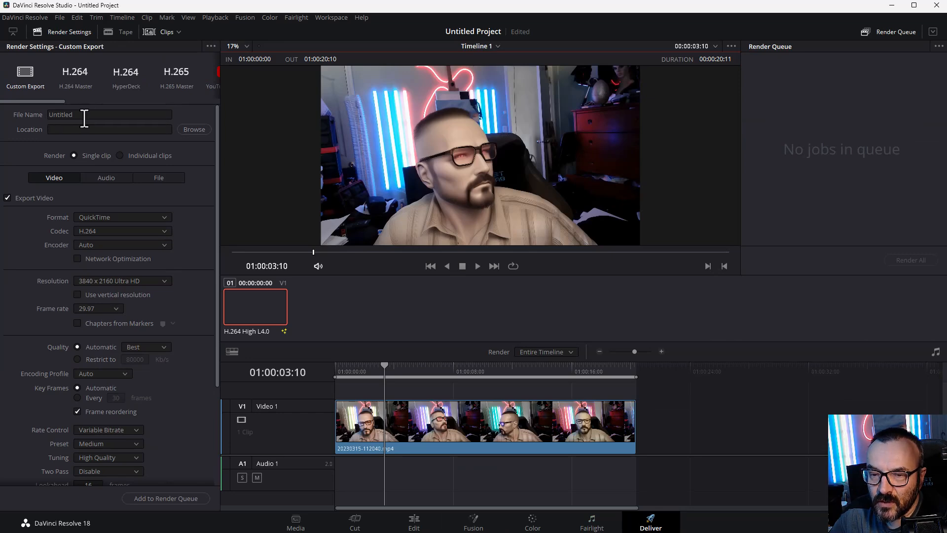
double_click(85, 118)
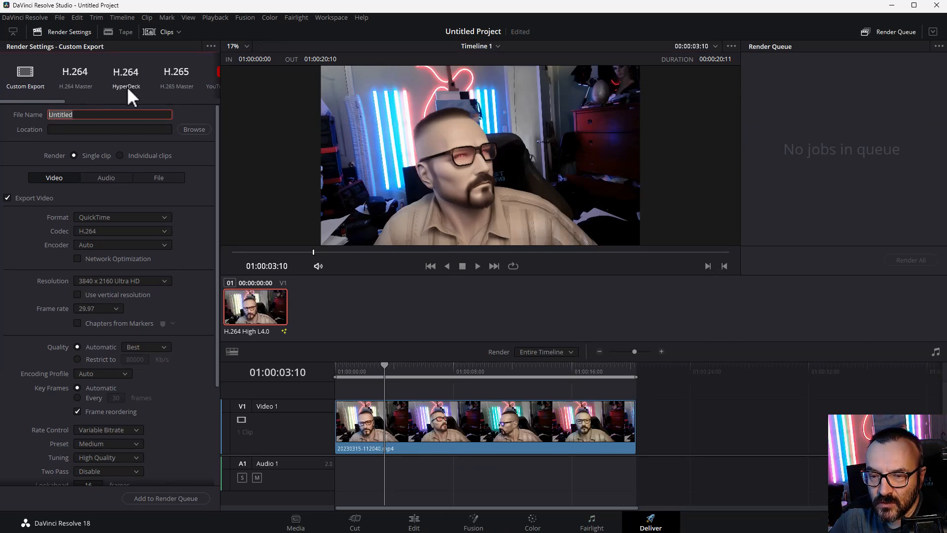
type("defl")
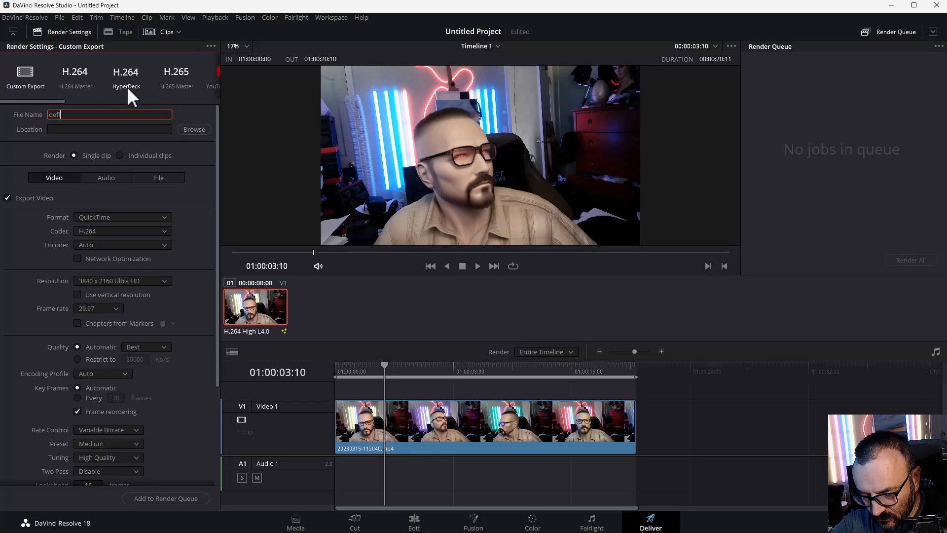
type("iker-v")
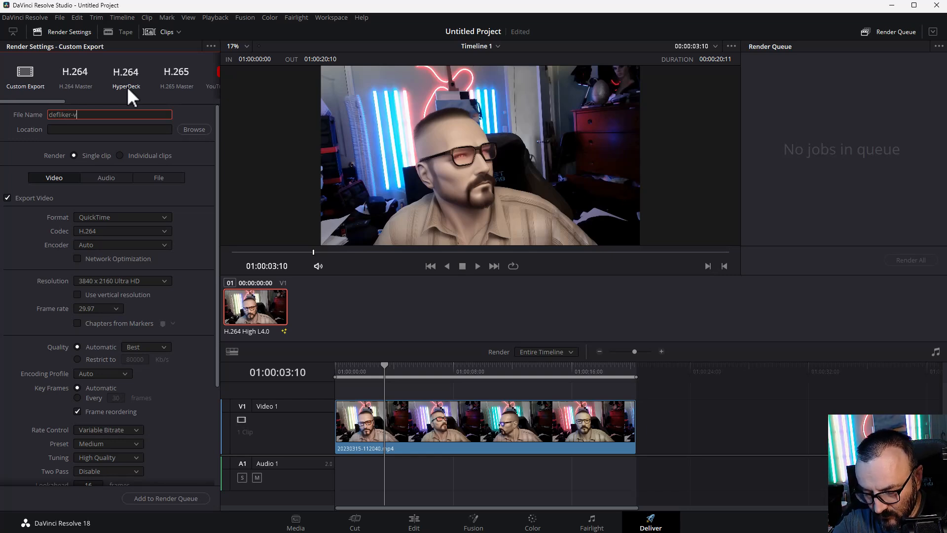
type("ideo")
key("Return")
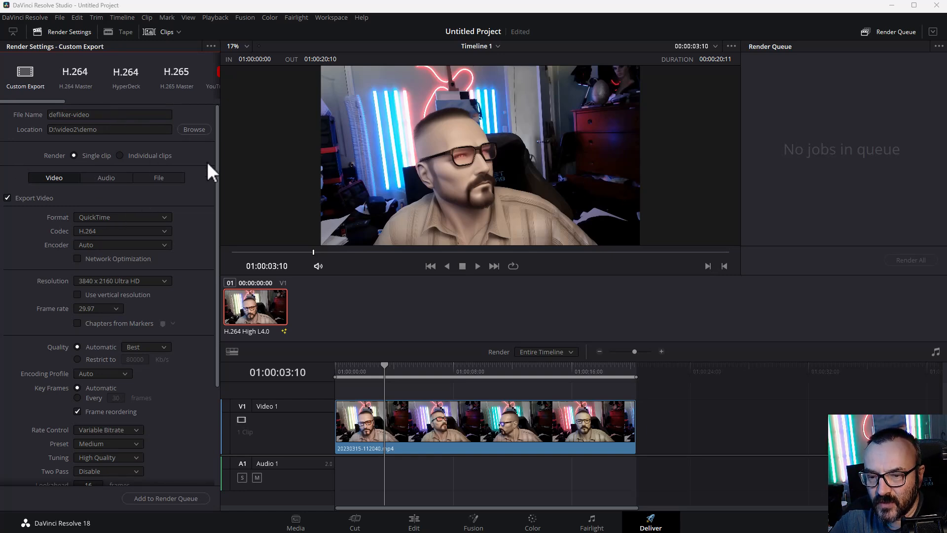
Set the render format to MP4 and the resolution to 1280 x 1080 HD 1280.
left_click(163, 215)
left_click(121, 295)
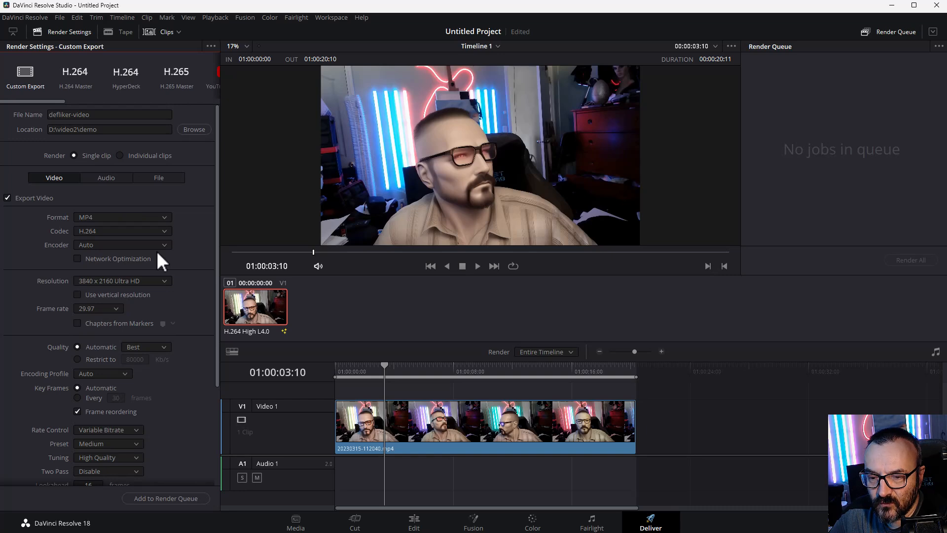
scroll(200, 300, "down", 1)
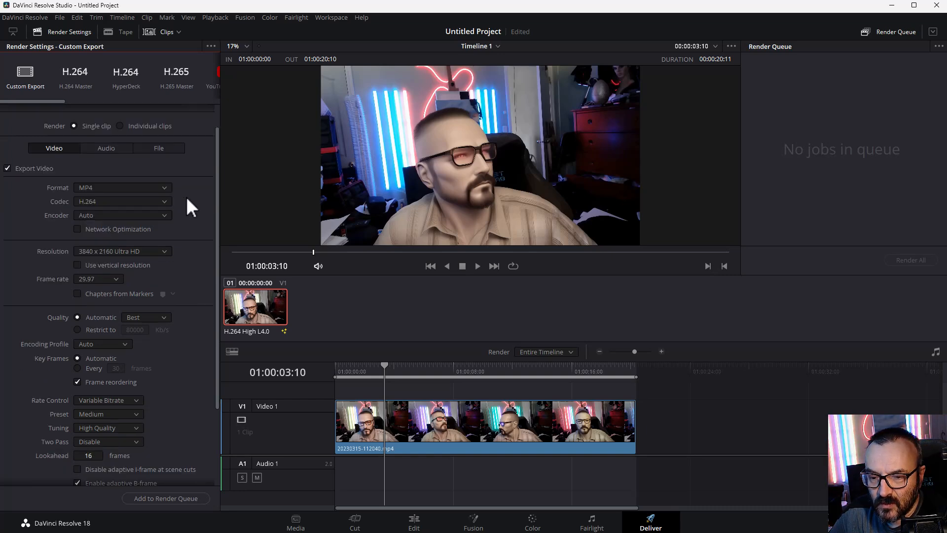
scroll(186, 218, "down", 1)
left_click(164, 222)
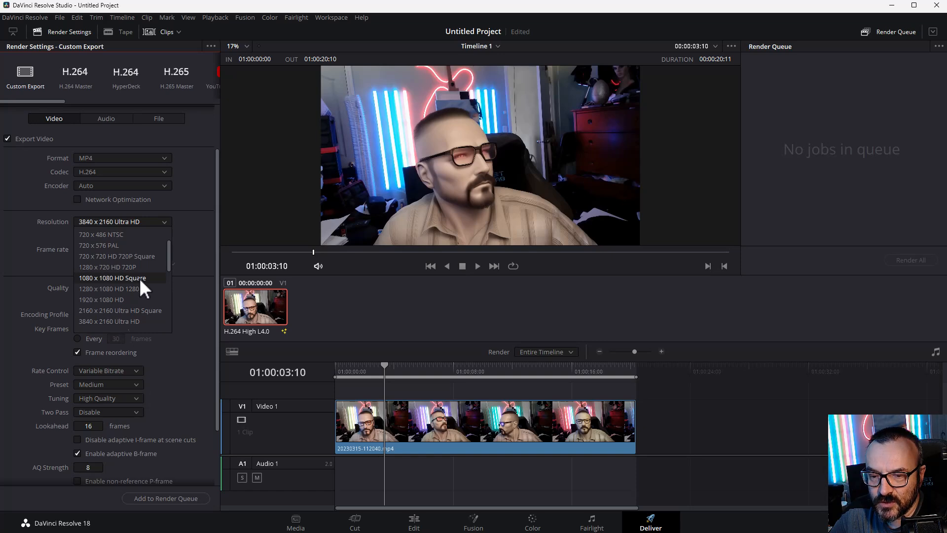
left_click(133, 289)
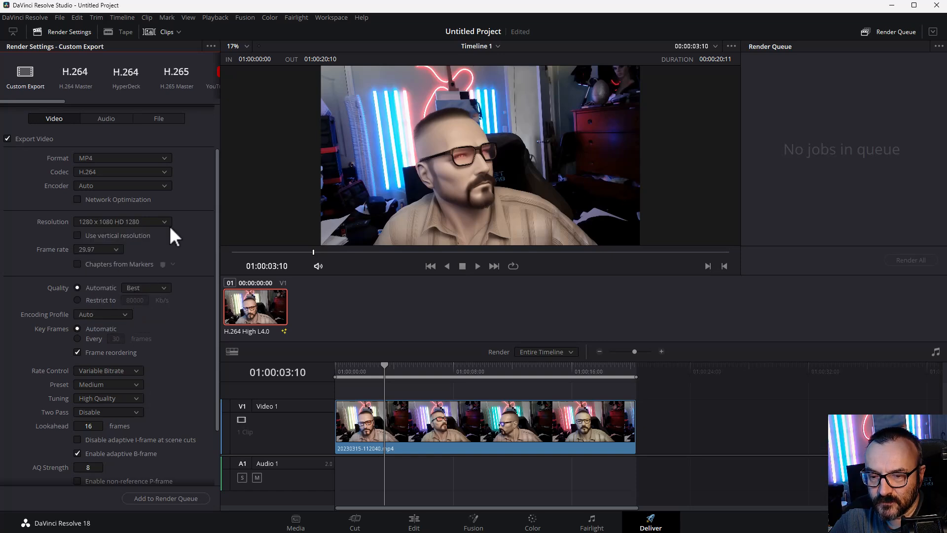
Add the defliker-video job to the render queue and render it, returning to the Fusion page.
left_click(158, 497)
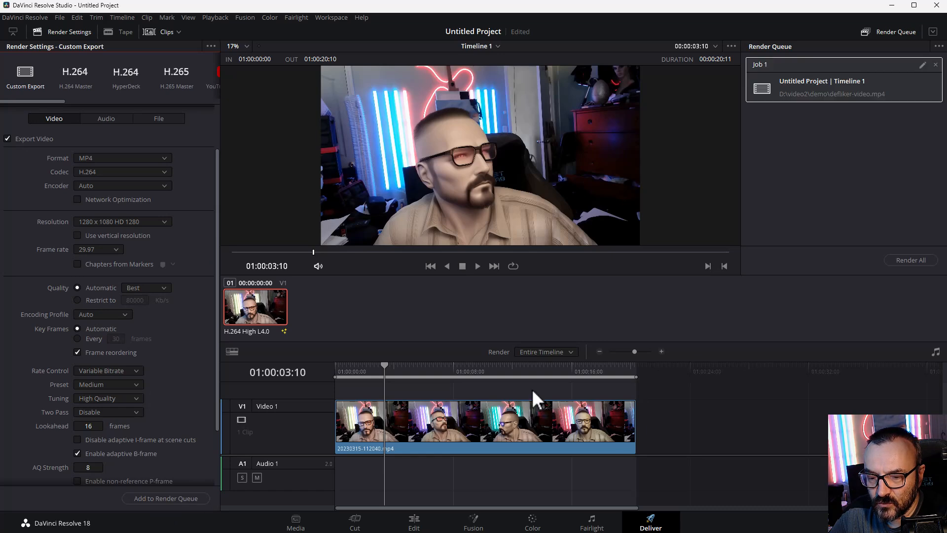
left_click(913, 260)
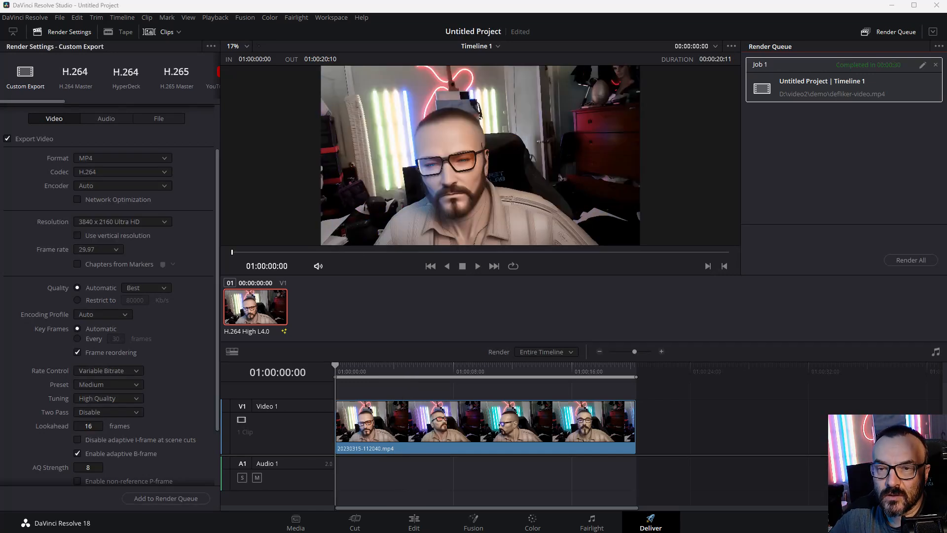
left_click(473, 526)
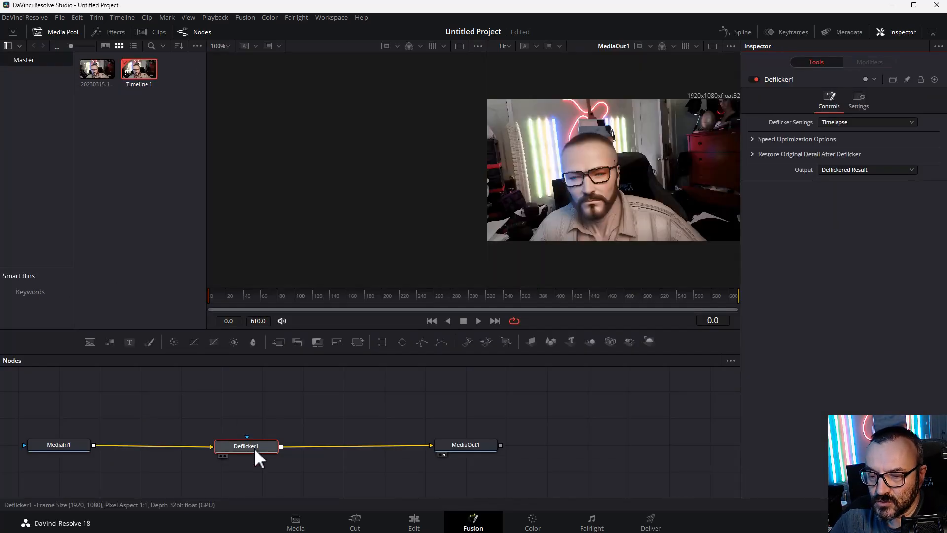
Open defliker-video.mp4 from the demo project folder, watch the deflickered result, and close the player.
left_click_drag(2, 252, 358, 38)
scroll(305, 489, "down", 1)
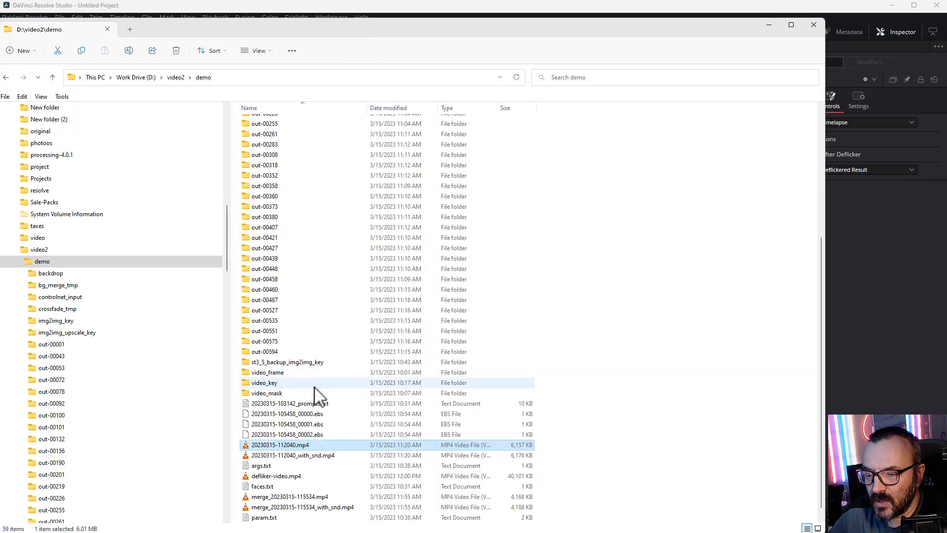
left_click(284, 477)
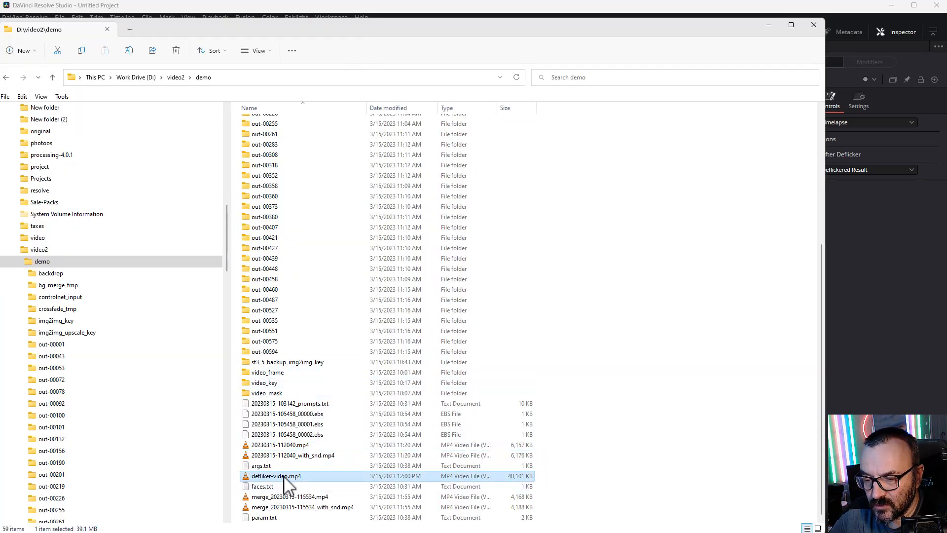
double_click(285, 476)
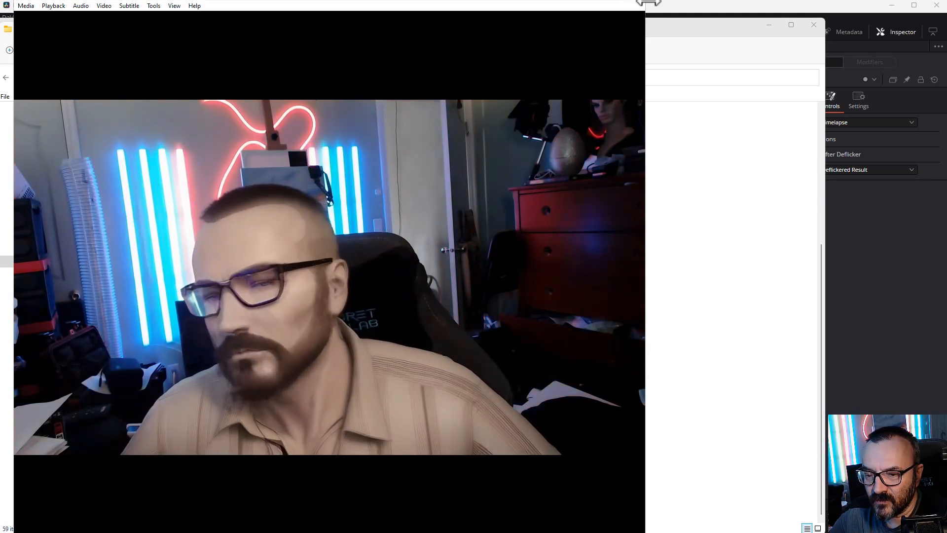
left_click(639, 3)
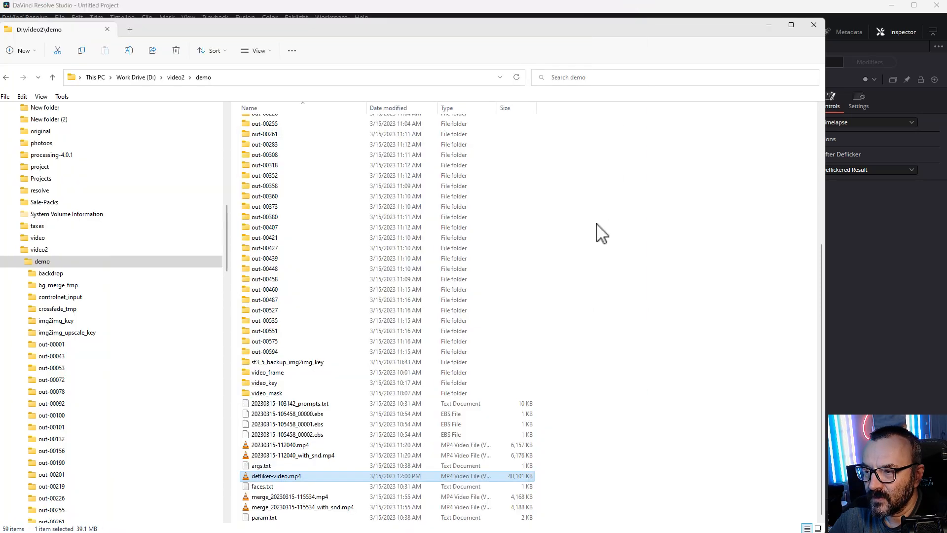
Switch back to the Stable Diffusion web UI and open the img2img settings with the cyberpunk robot prompt.
left_click(857, 335)
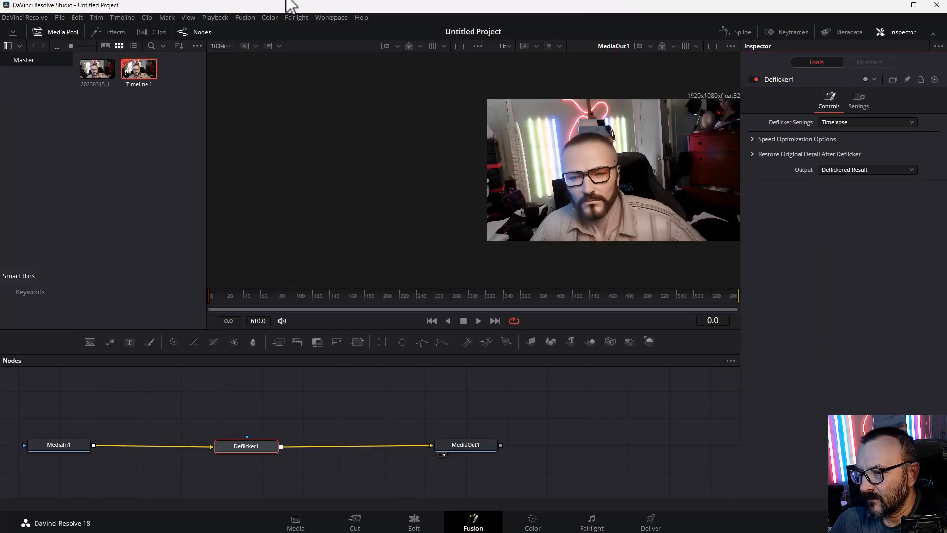
key("alt+Tab")
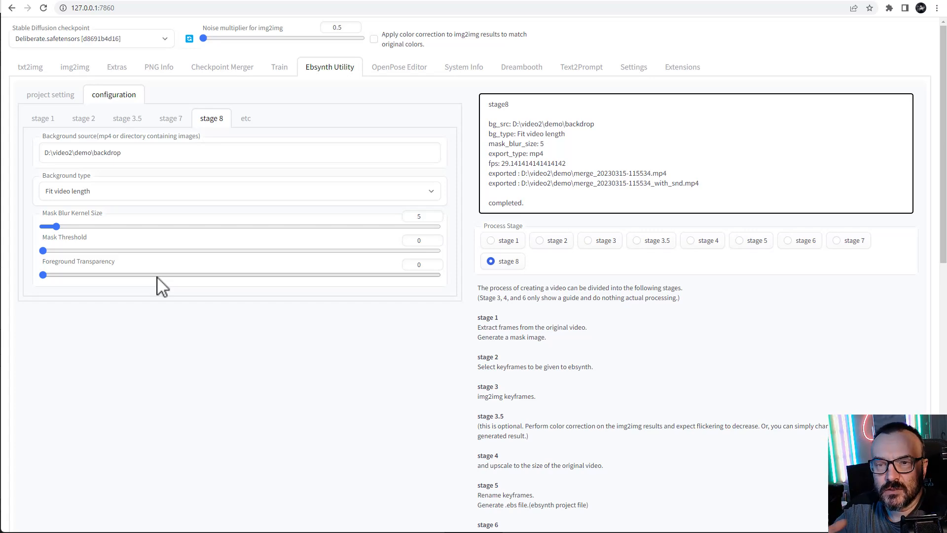
left_click(76, 68)
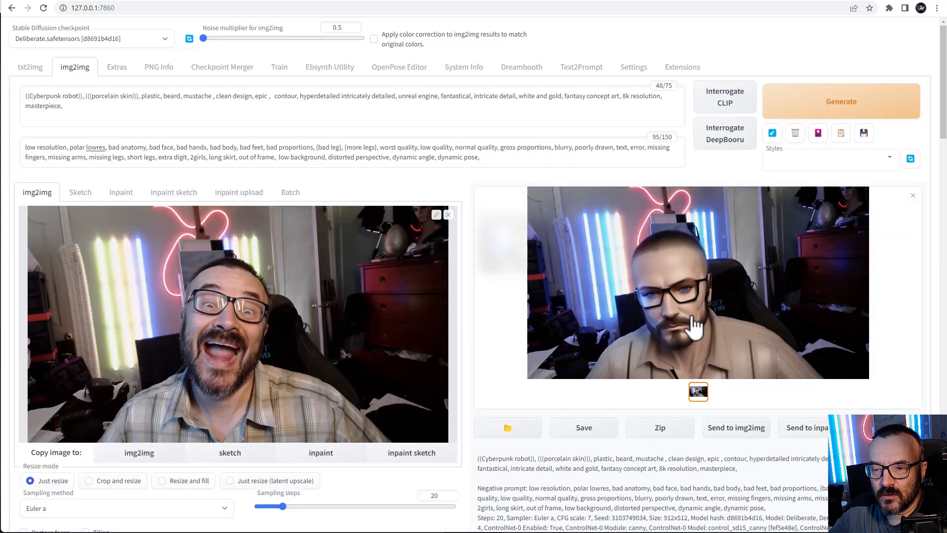